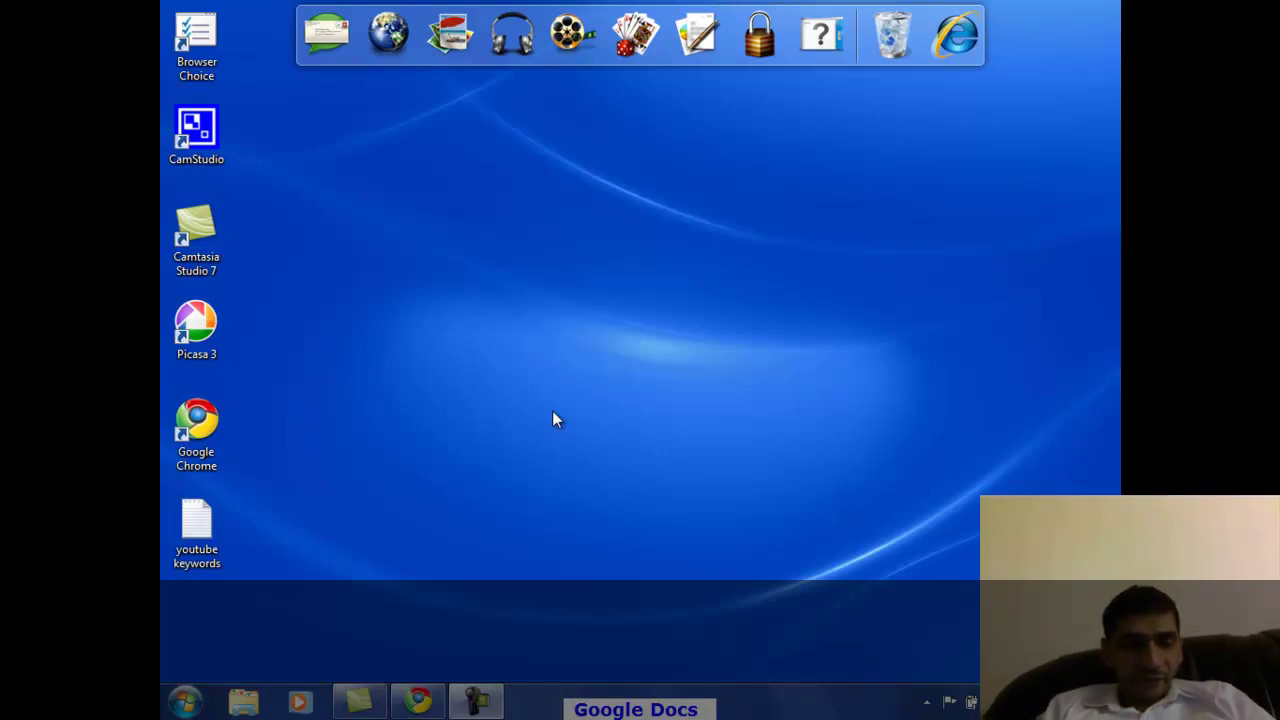
Launch Notepad and type Document as the first line, starting a new line below it.
{"action": "key", "text": "super+r"}
{"action": "key", "text": "Return"}
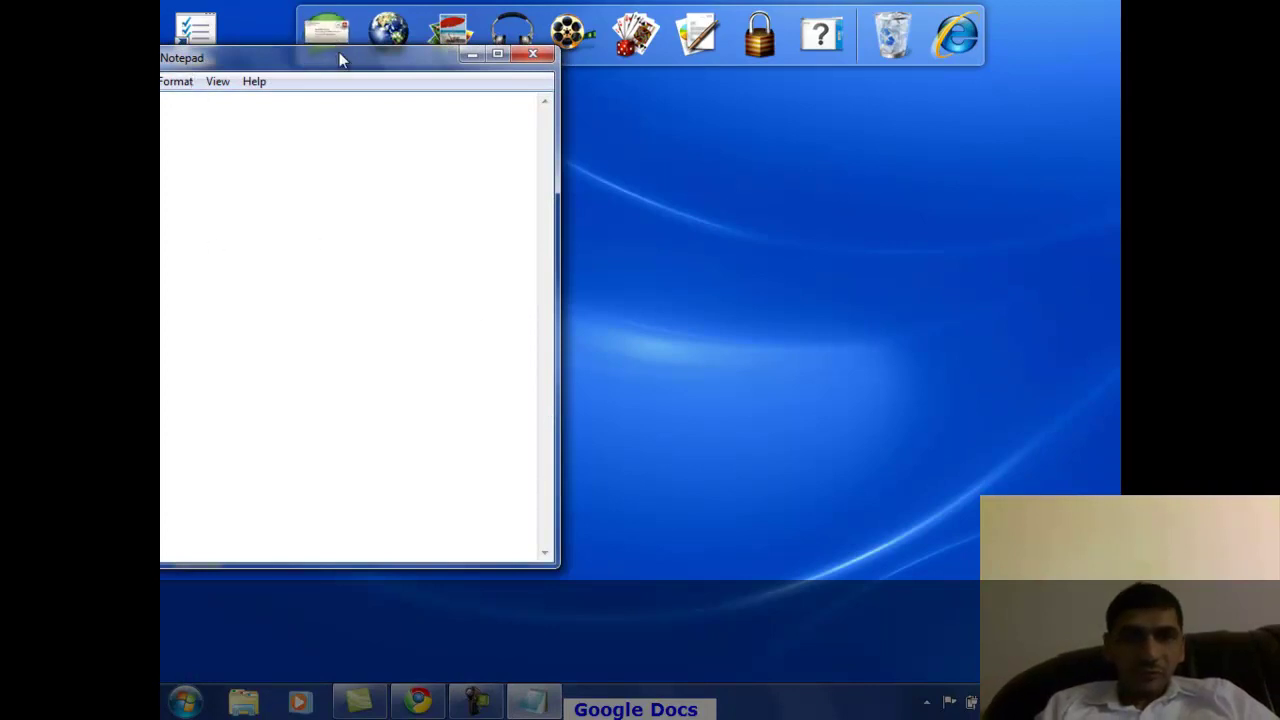
{"action": "left_click_drag", "start_coordinate": [339, 52], "coordinate": [160, 122]}
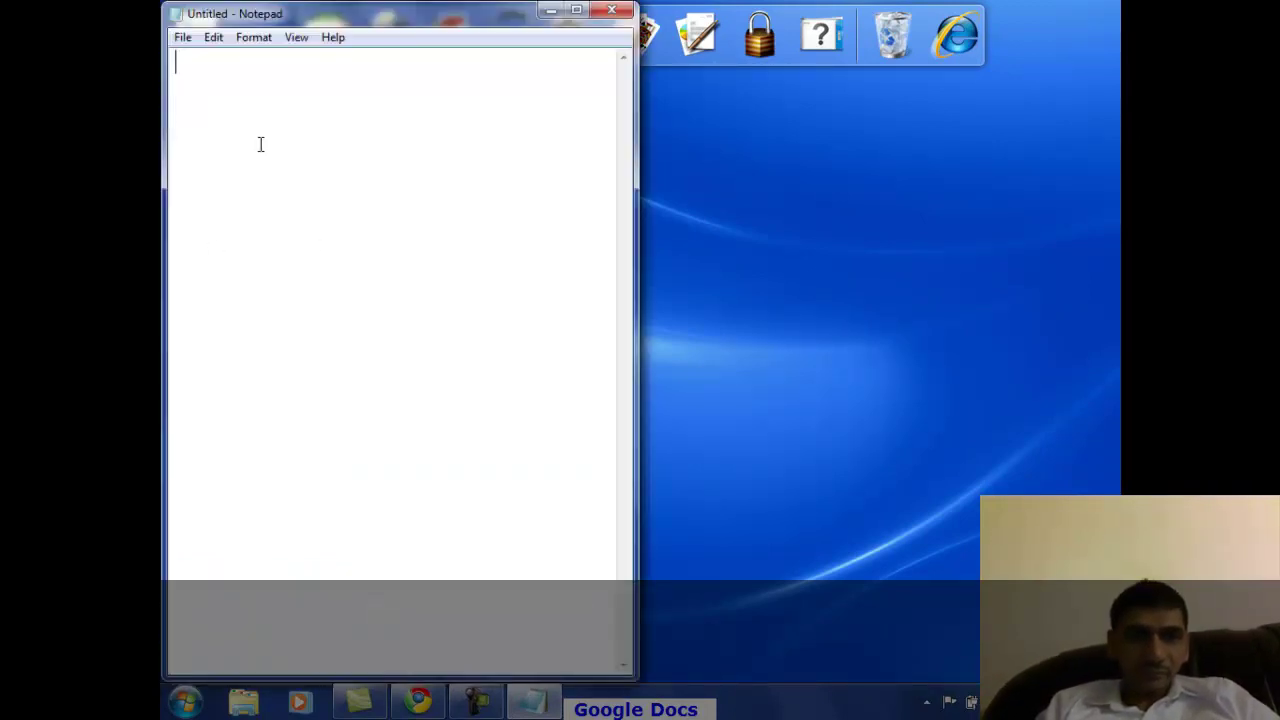
{"action": "type", "text": "Document"}
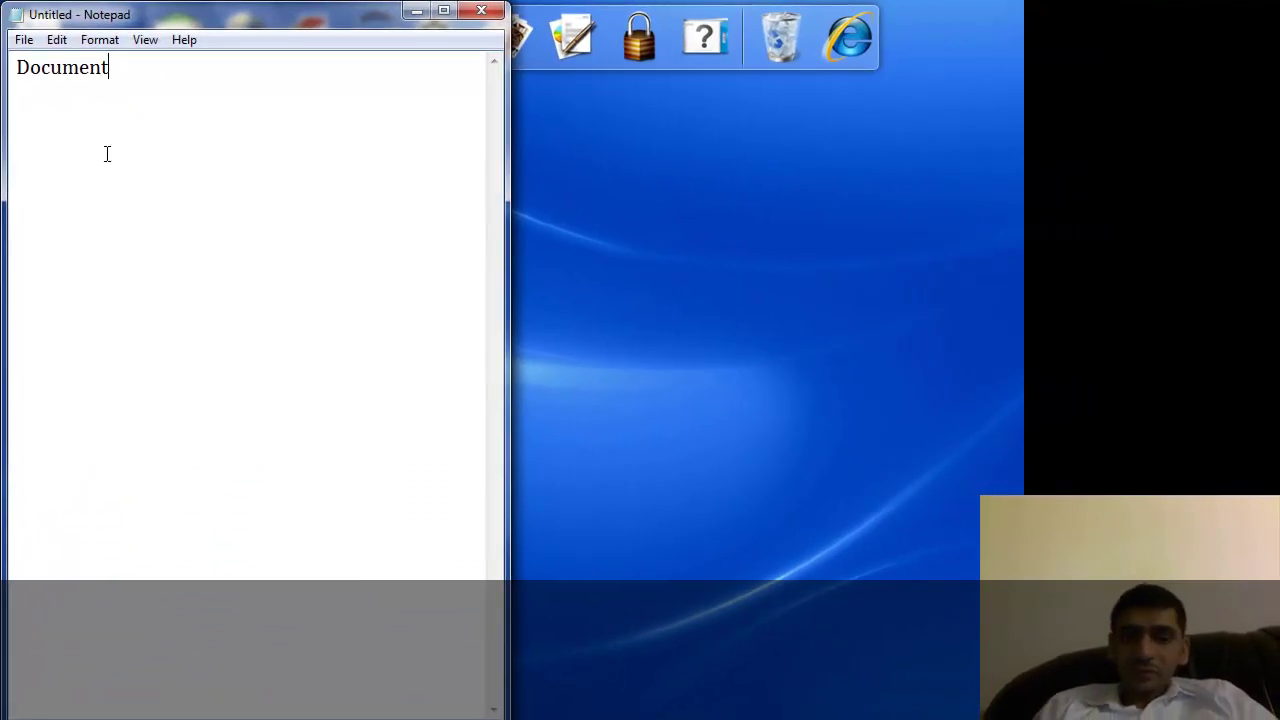
{"action": "key", "text": "Return"}
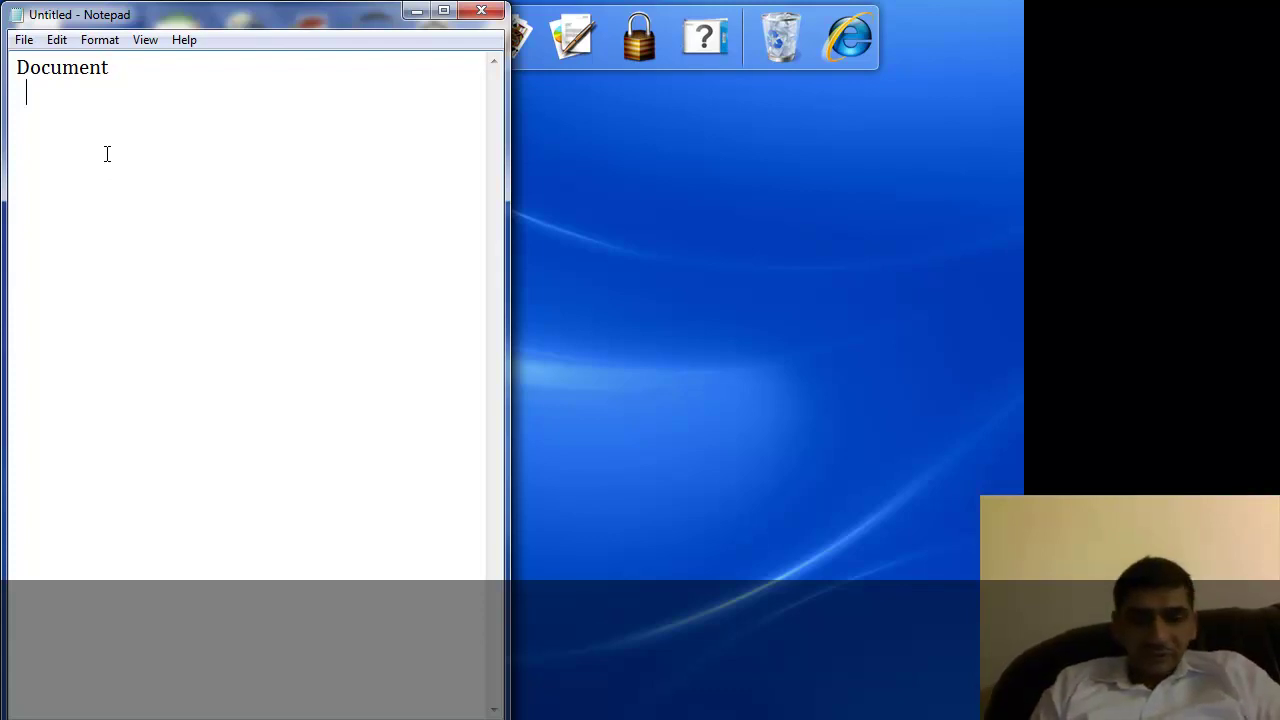
List Contents and Text on indented lines under Document.
{"action": "key", "text": "Return"}
{"action": "key", "text": "Return"}
{"action": "key", "text": "Up"}
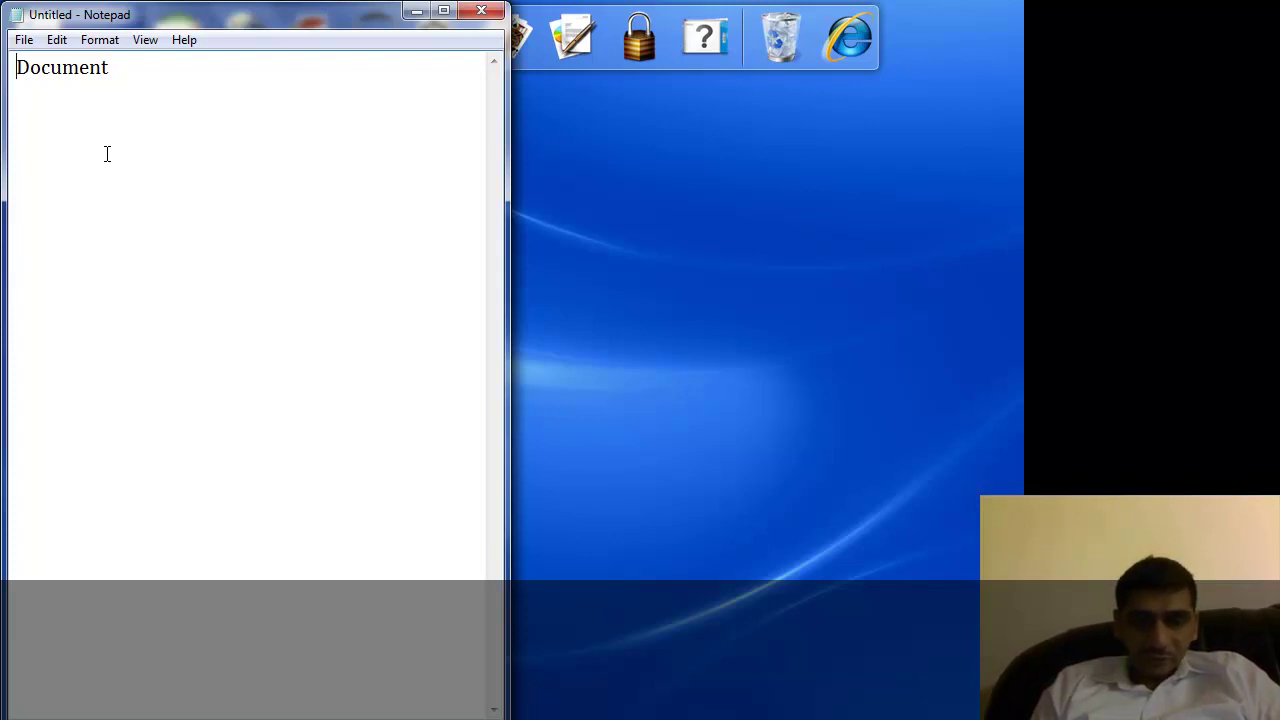
{"action": "key", "text": "Down"}
{"action": "type", "text": "Con"}
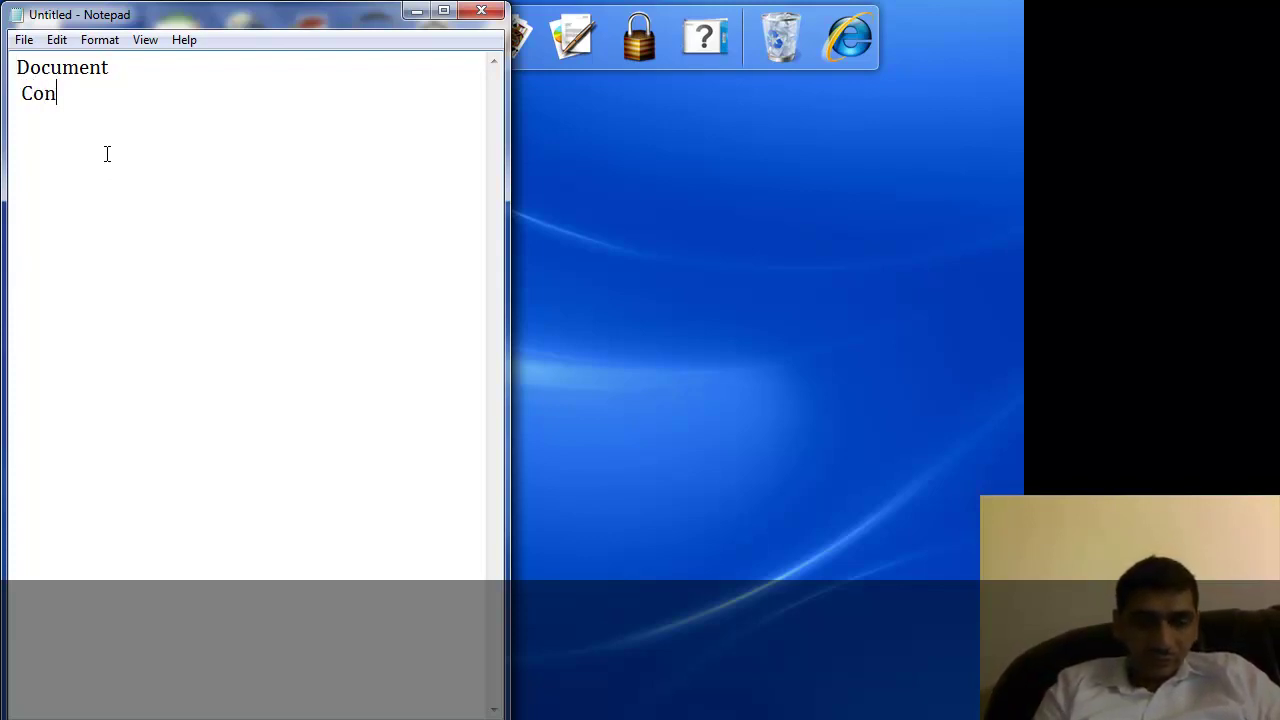
{"action": "type", "text": "tents"}
{"action": "key", "text": "Return"}
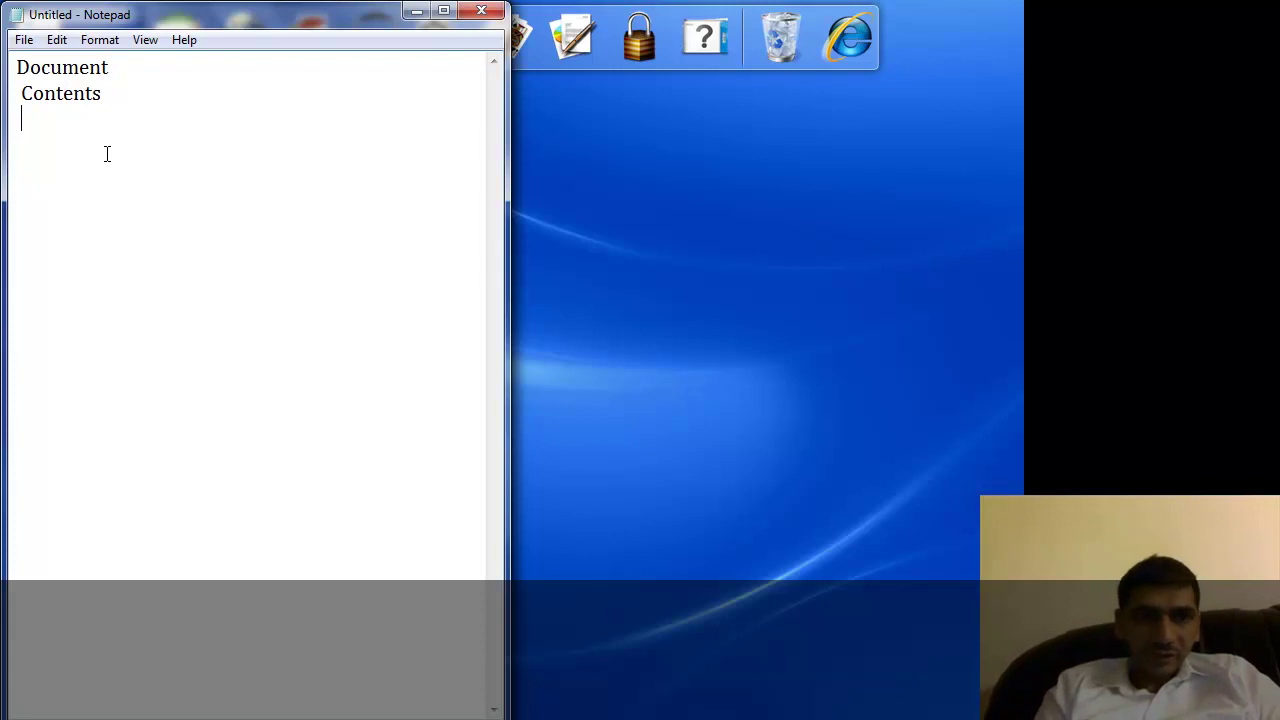
{"action": "type", "text": "Text"}
{"action": "key", "text": "Return"}
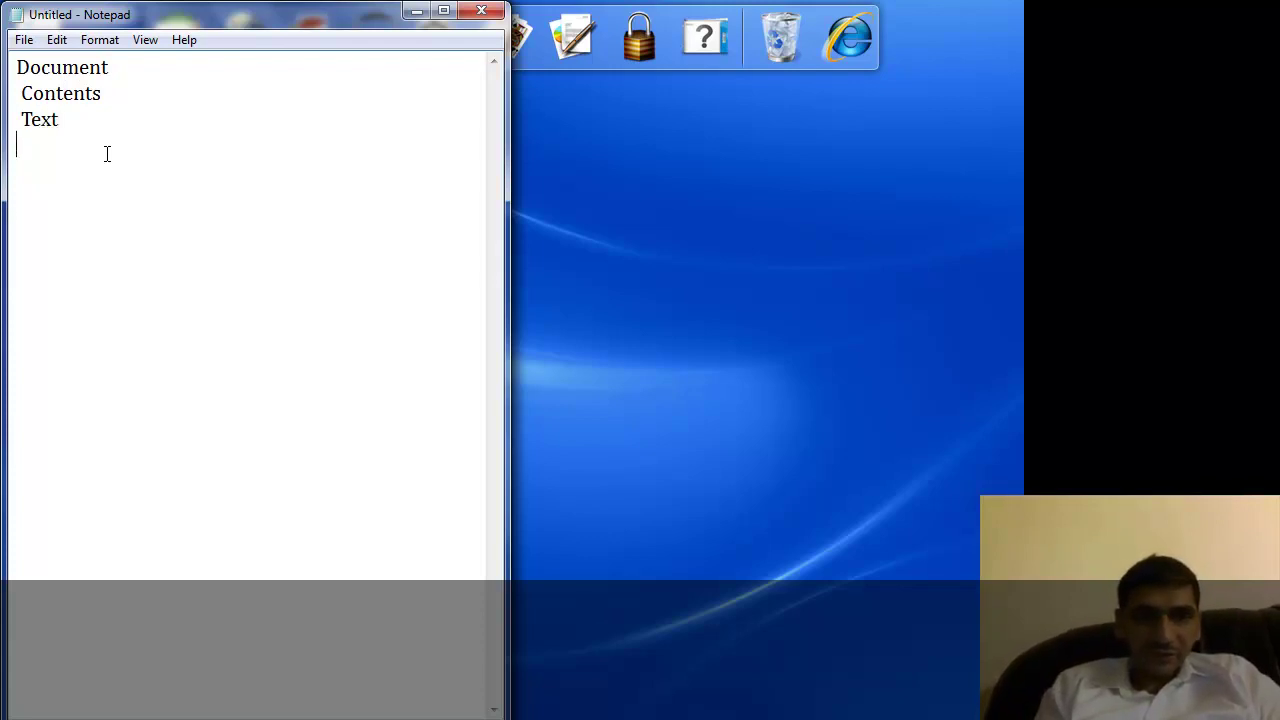
Add Images, Drawing and Graphs lines, then switch Windows to the Basic colour scheme.
{"action": "type", "text": "Images"}
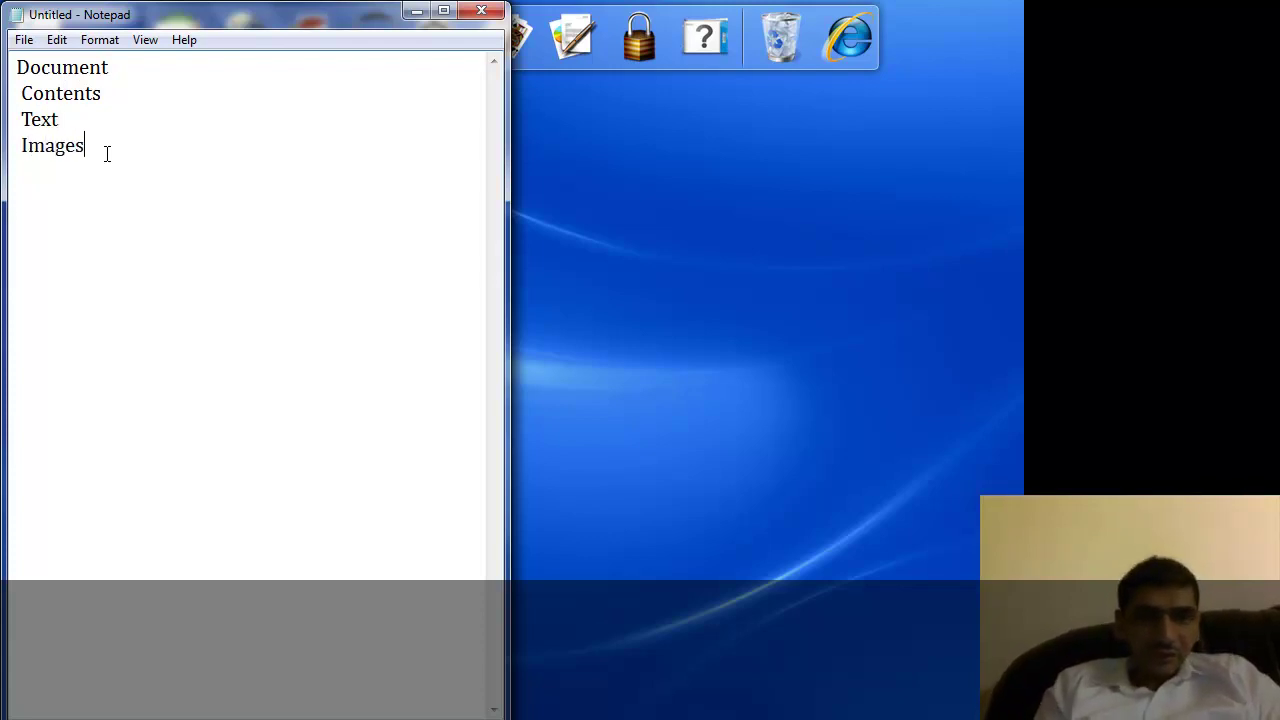
{"action": "key", "text": "Return"}
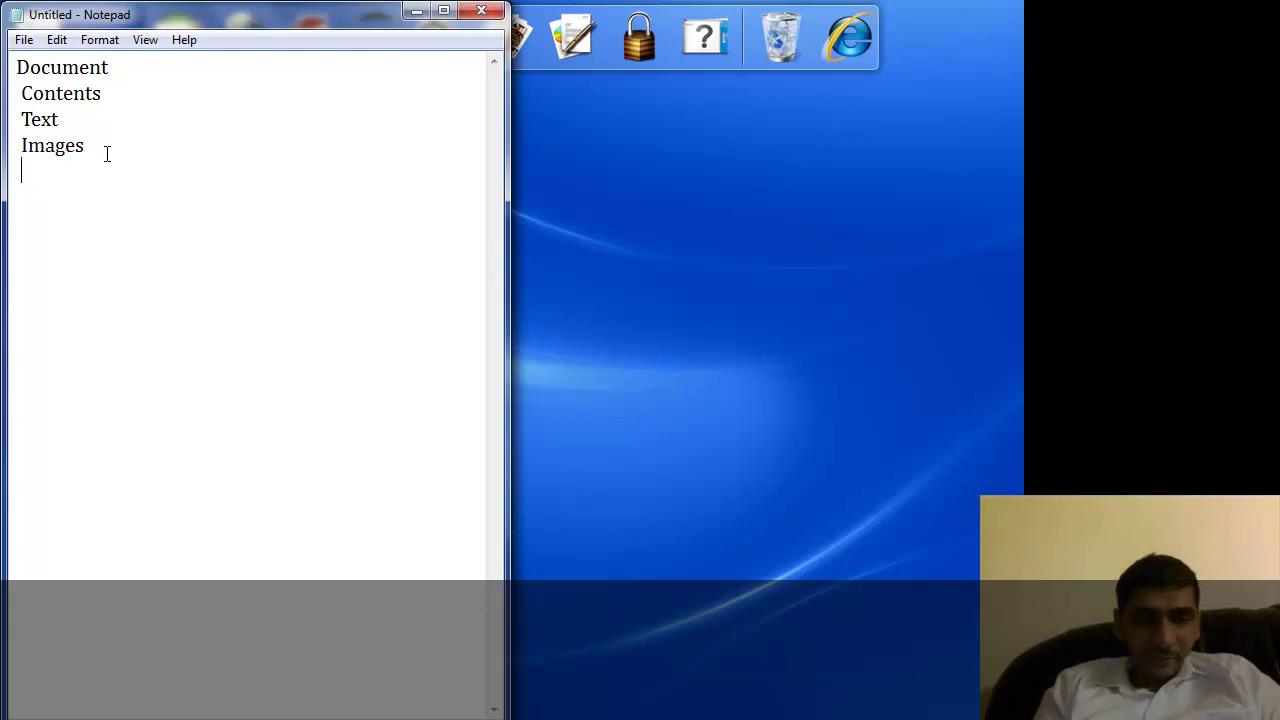
{"action": "type", "text": "Drawing"}
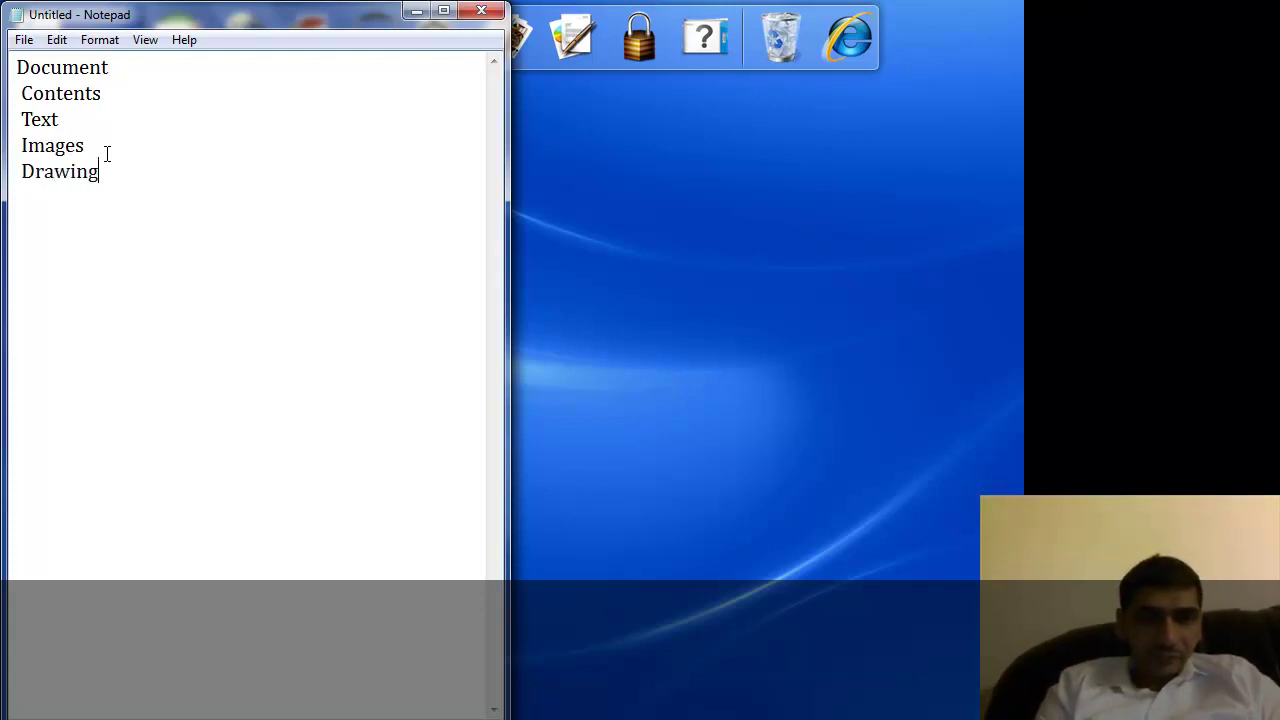
{"action": "key", "text": "Return"}
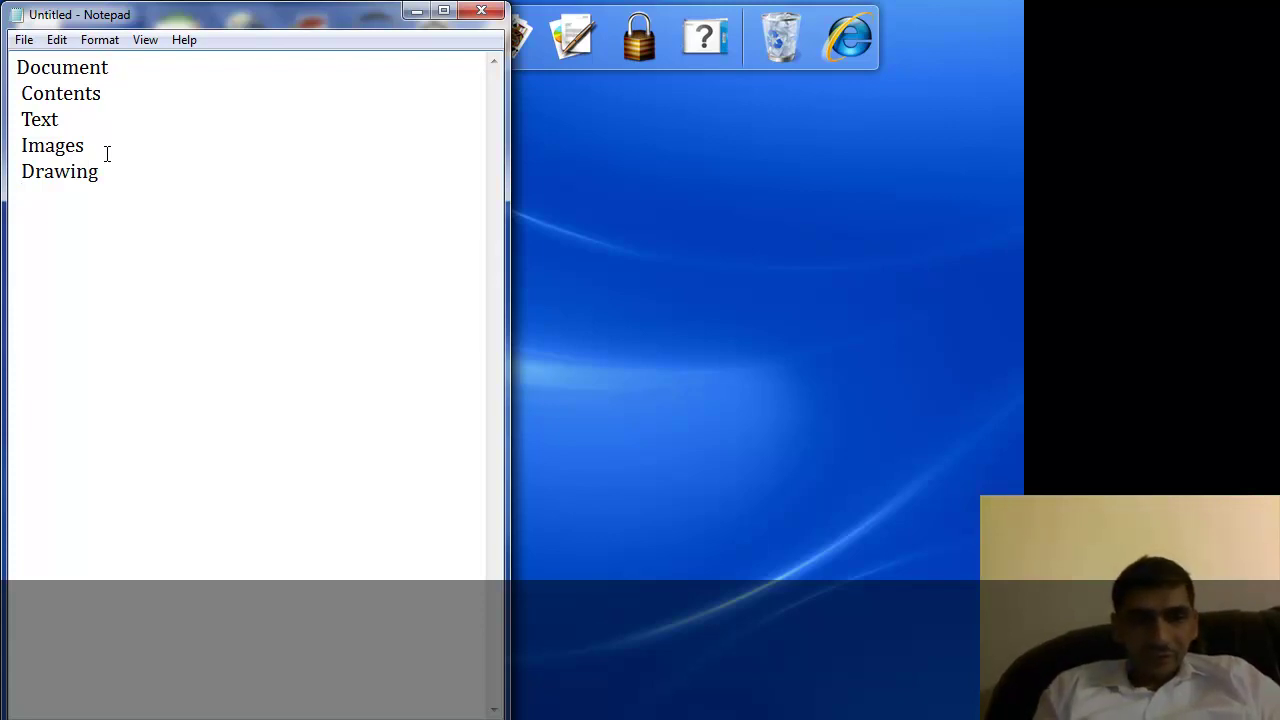
{"action": "type", "text": "Graphs"}
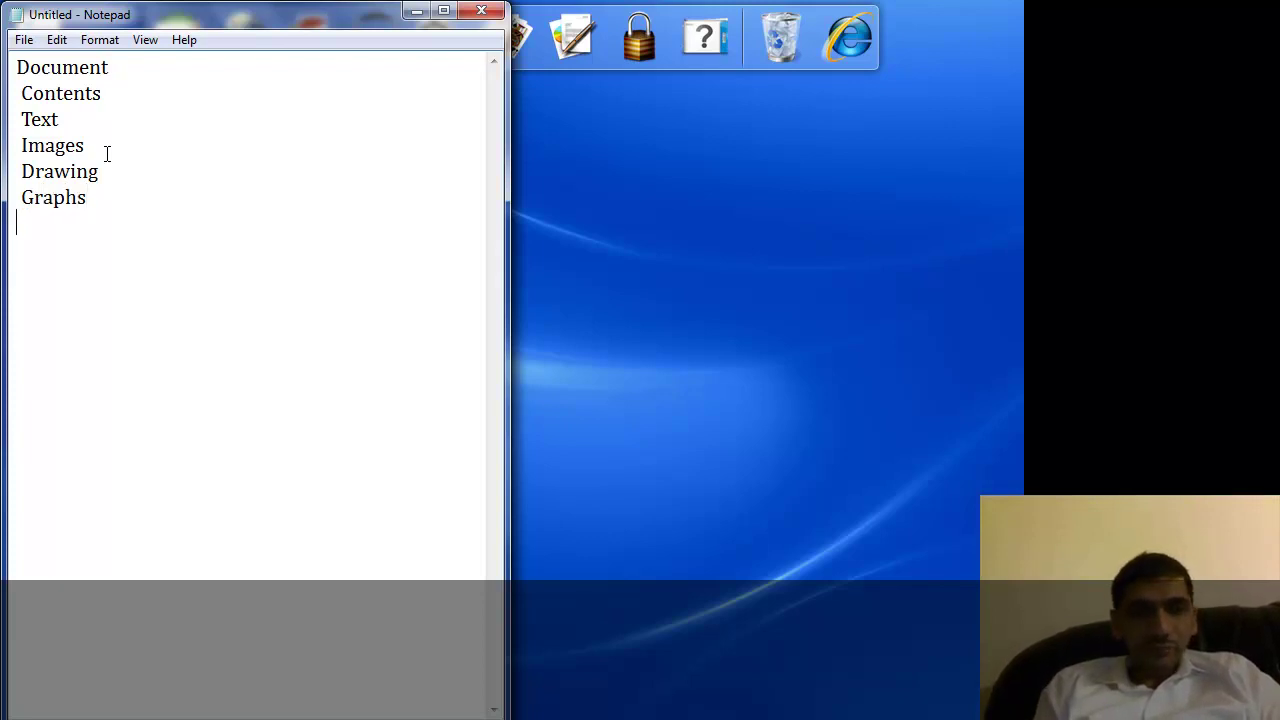
{"action": "key", "text": "Return"}
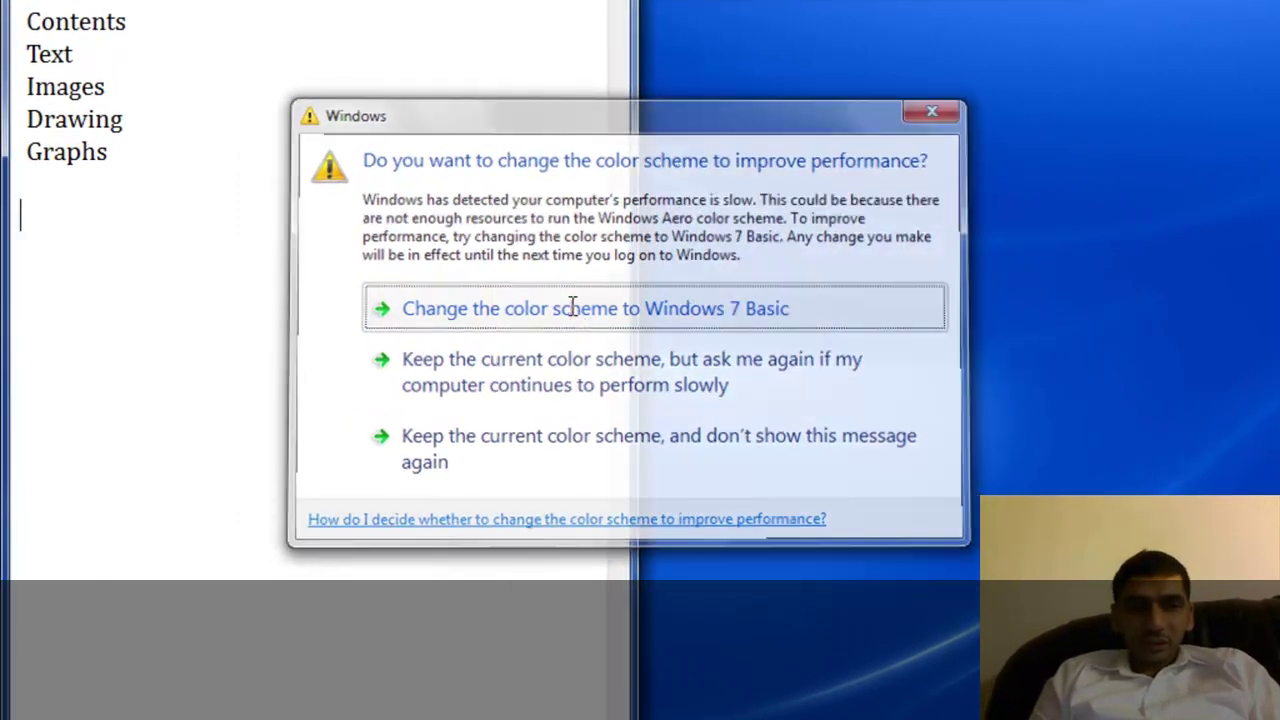
{"action": "left_click", "coordinate": [573, 306]}
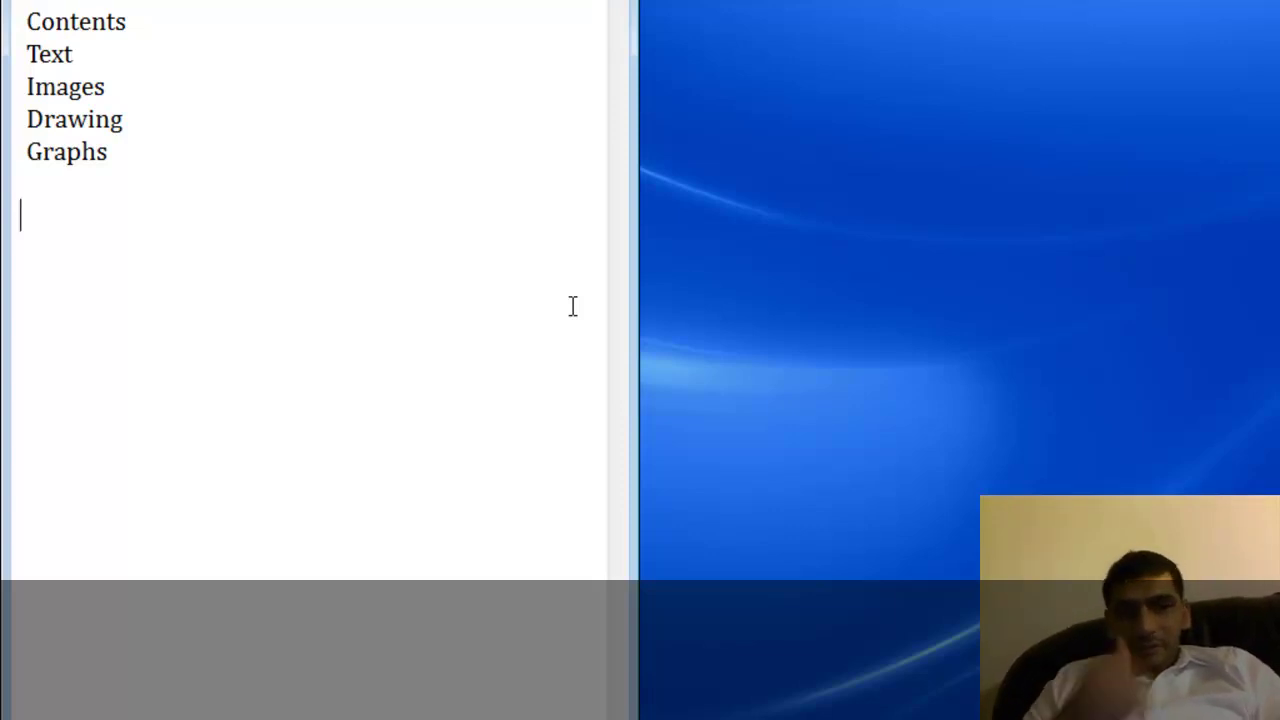
Add a Save heading with the indented line 'Local to some file' beneath it.
{"action": "type", "text": "Save"}
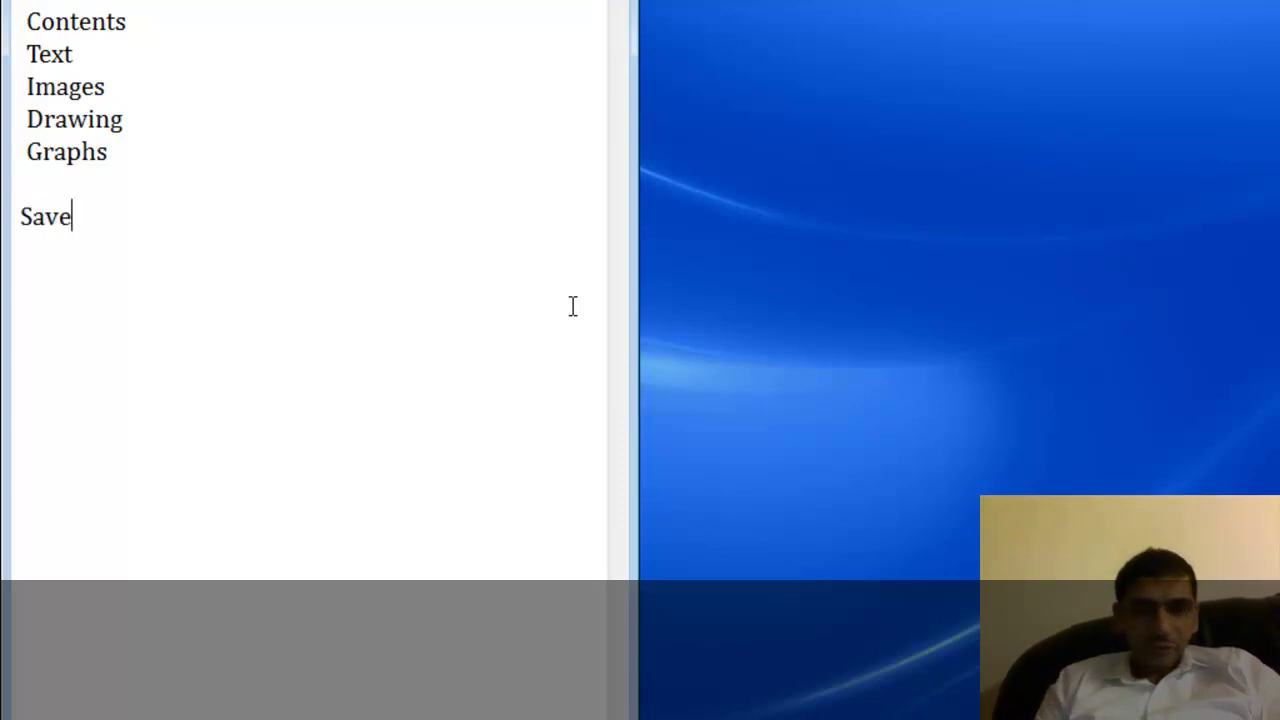
{"action": "key", "text": "Return"}
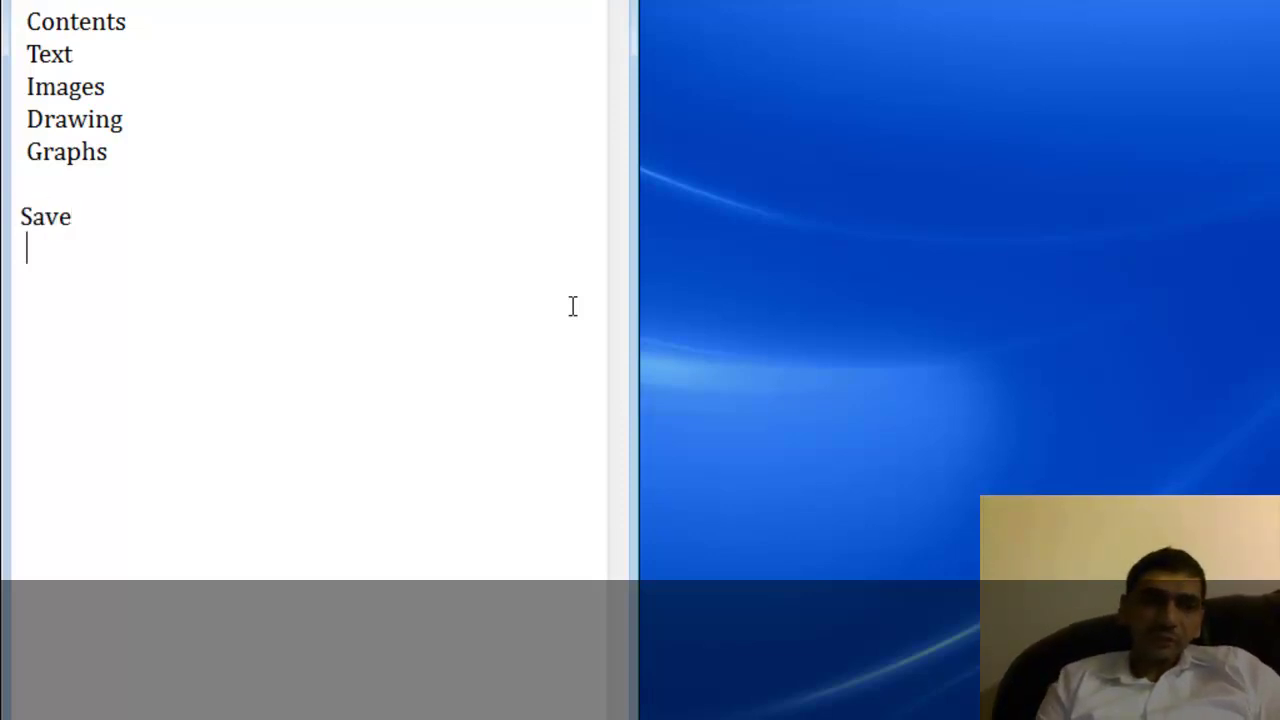
{"action": "type", "text": "Local"}
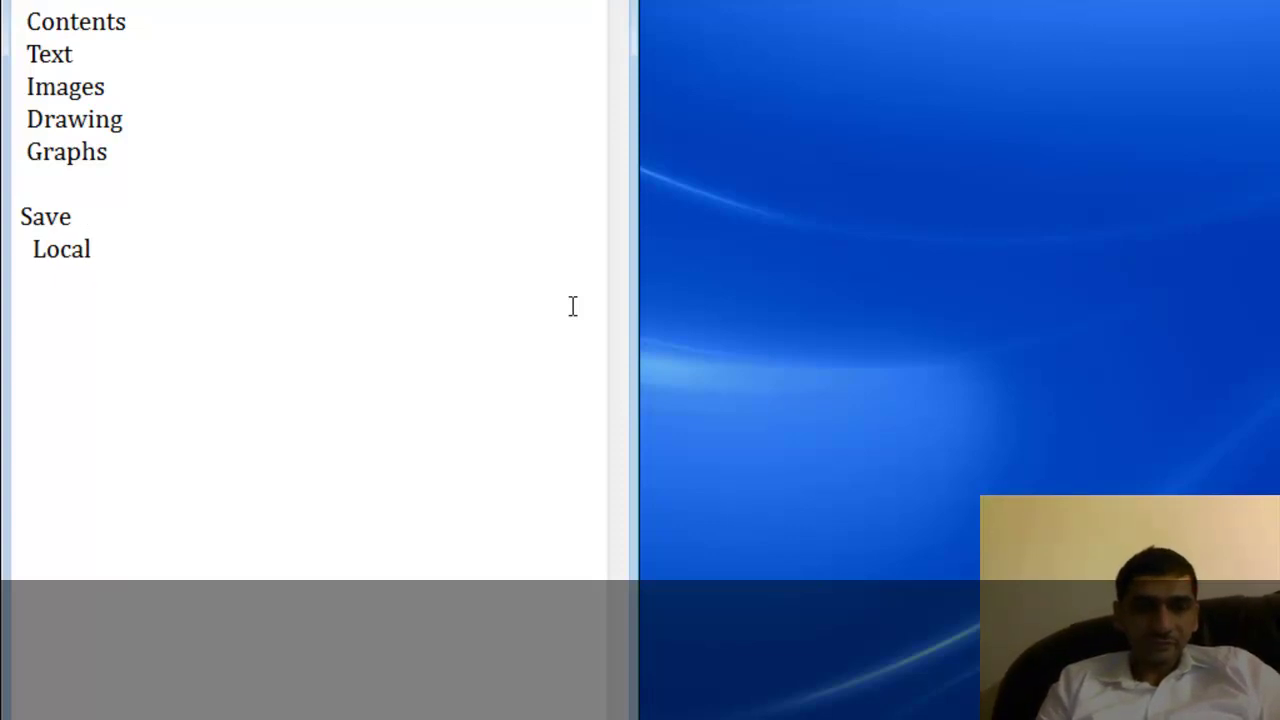
{"action": "type", "text": " to some fuil"}
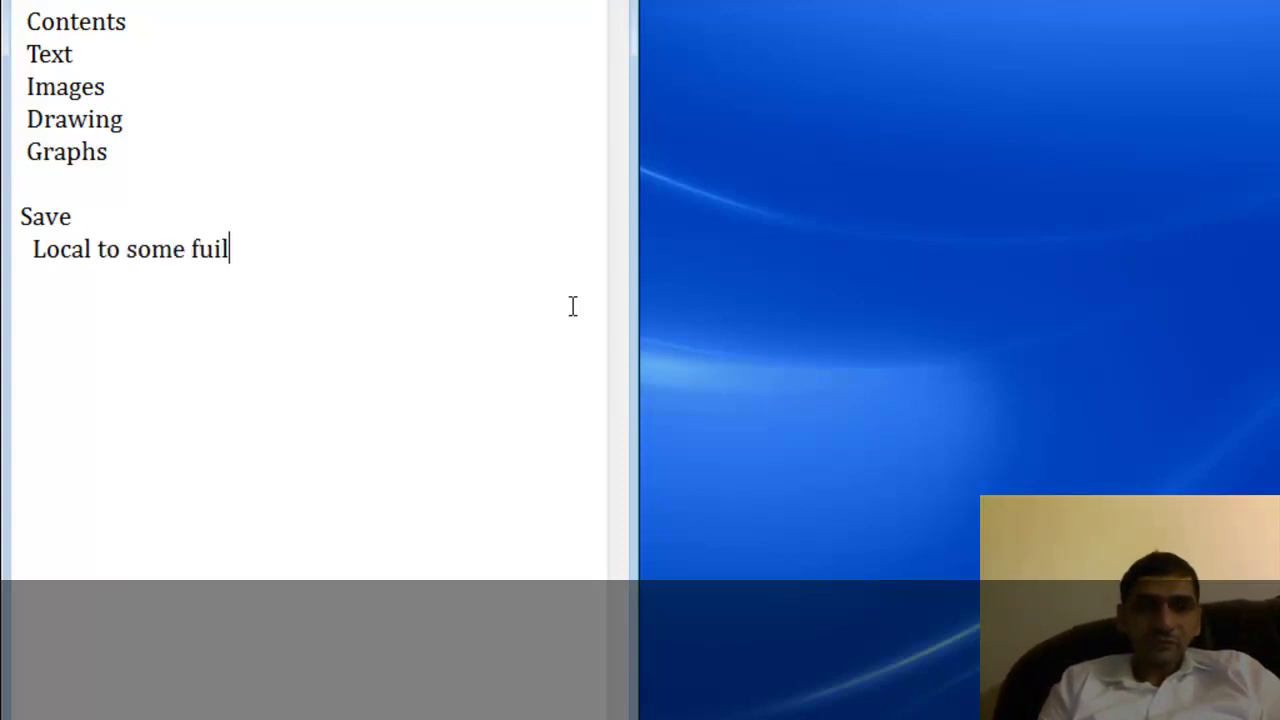
{"action": "key", "text": "BackSpace"}
{"action": "key", "text": "BackSpace"}
{"action": "key", "text": "BackSpace"}
{"action": "type", "text": "ile"}
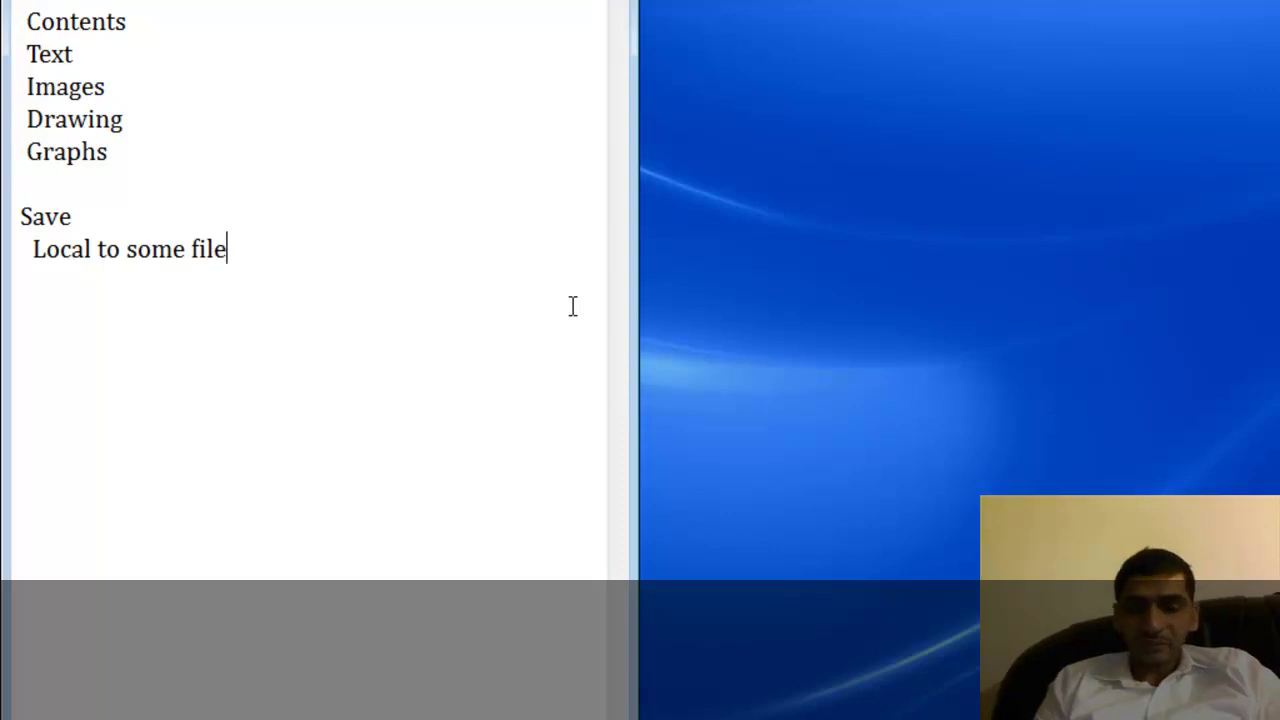
{"action": "key", "text": "Return"}
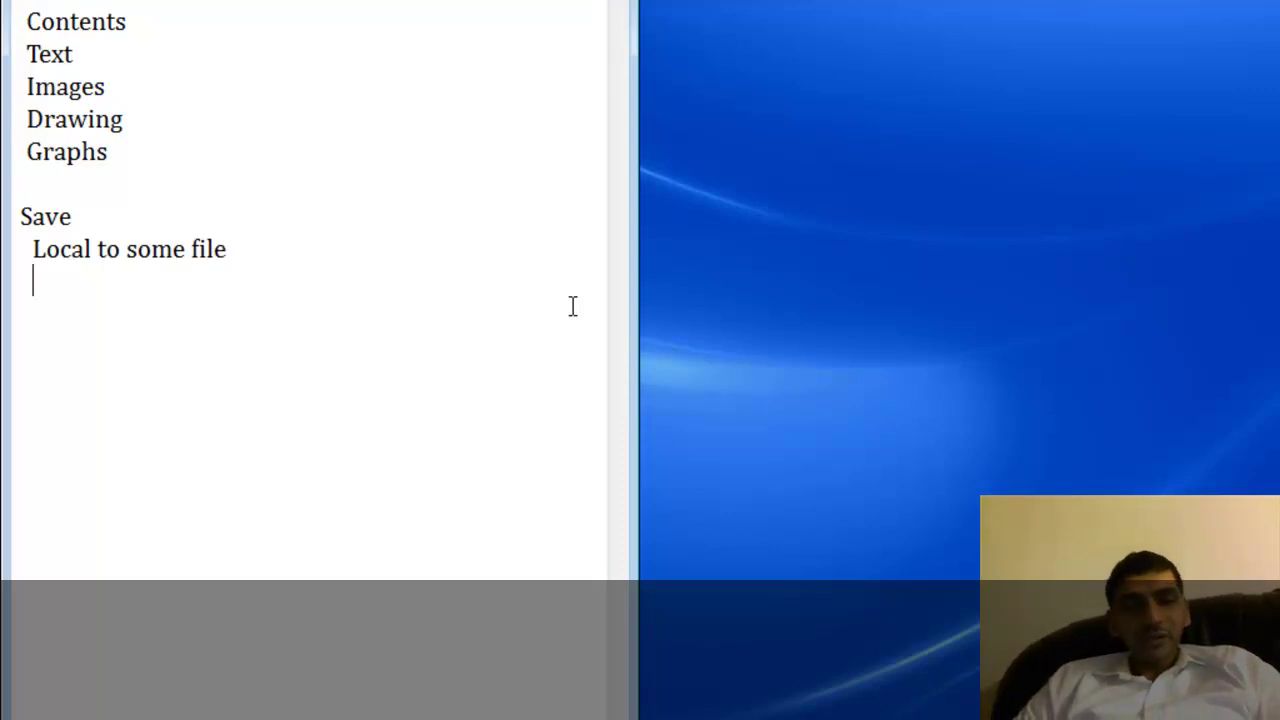
Use Save As to store the note in Documents under the name DocumentsOverview.txt.
{"action": "key", "text": "alt+f"}
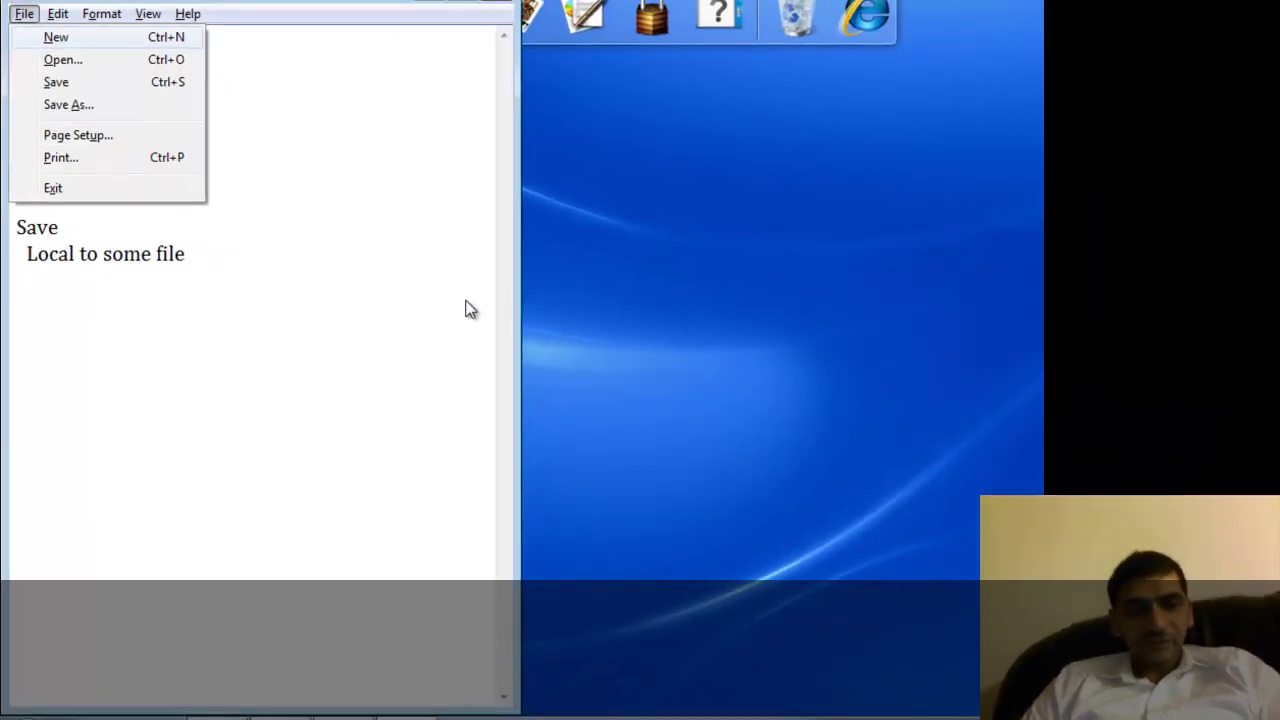
{"action": "key", "text": "s"}
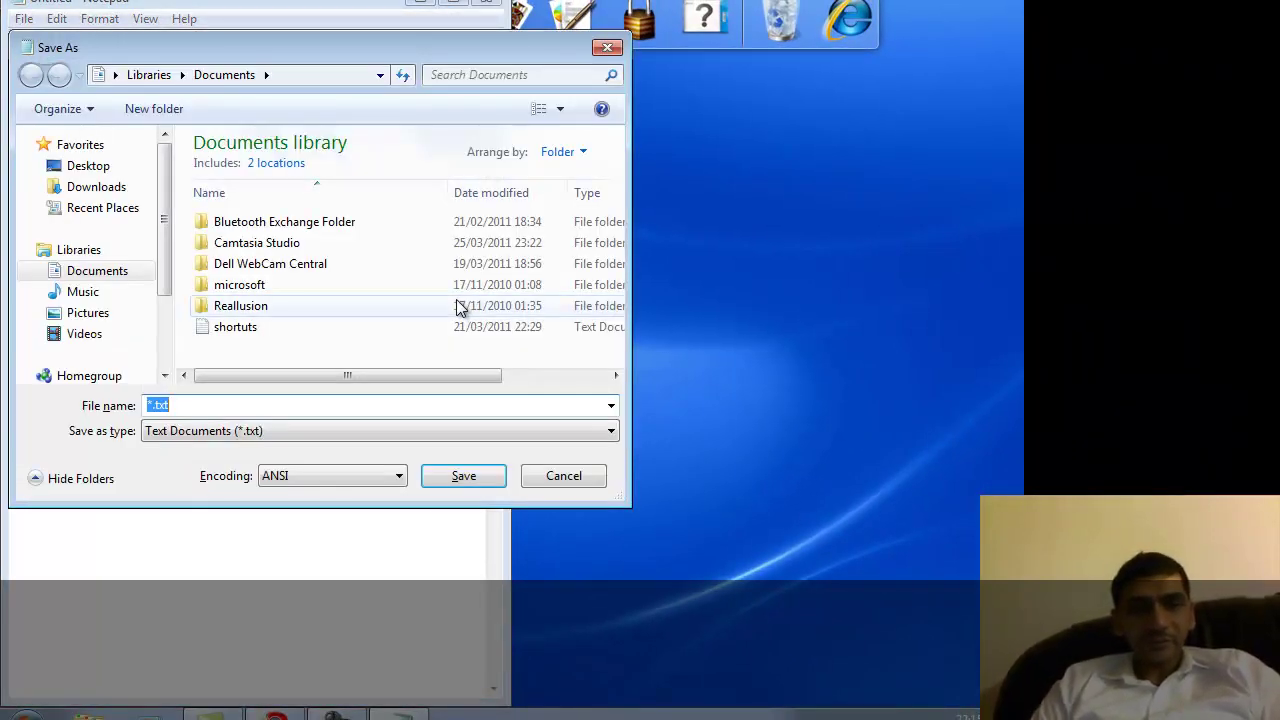
{"action": "left_click_drag", "start_coordinate": [330, 46], "coordinate": [406, 74]}
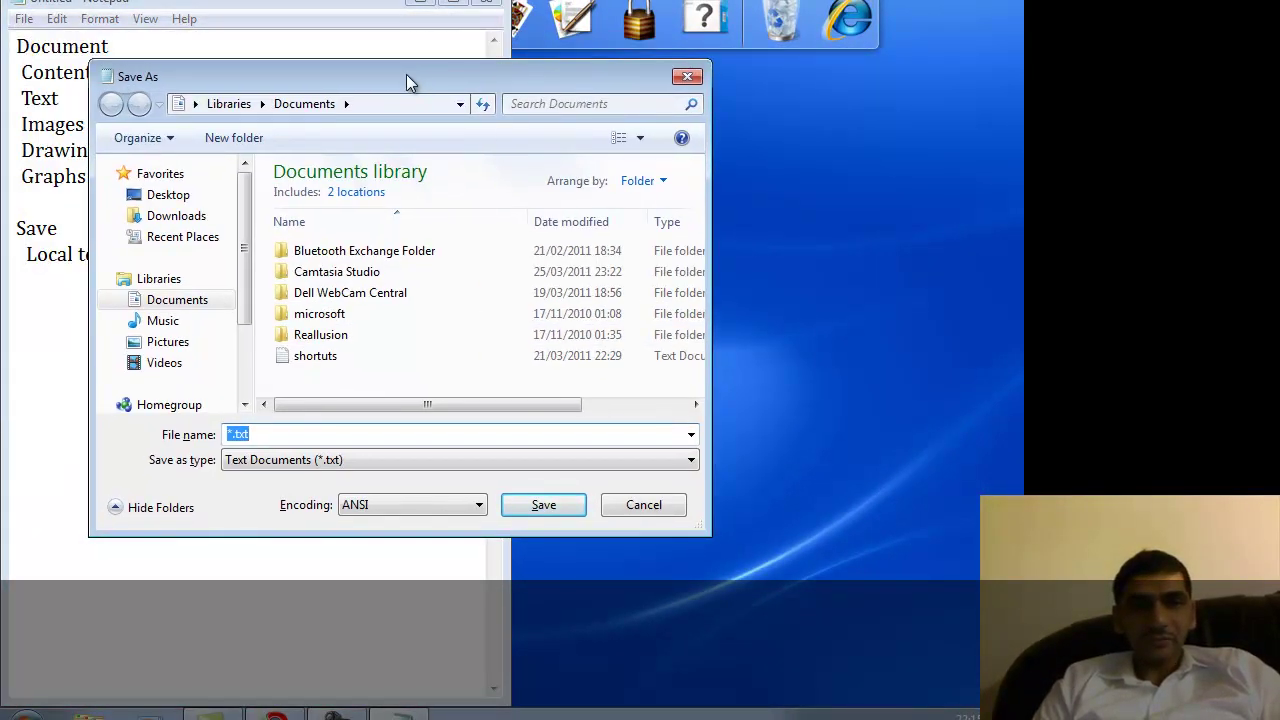
{"action": "left_click", "coordinate": [237, 434]}
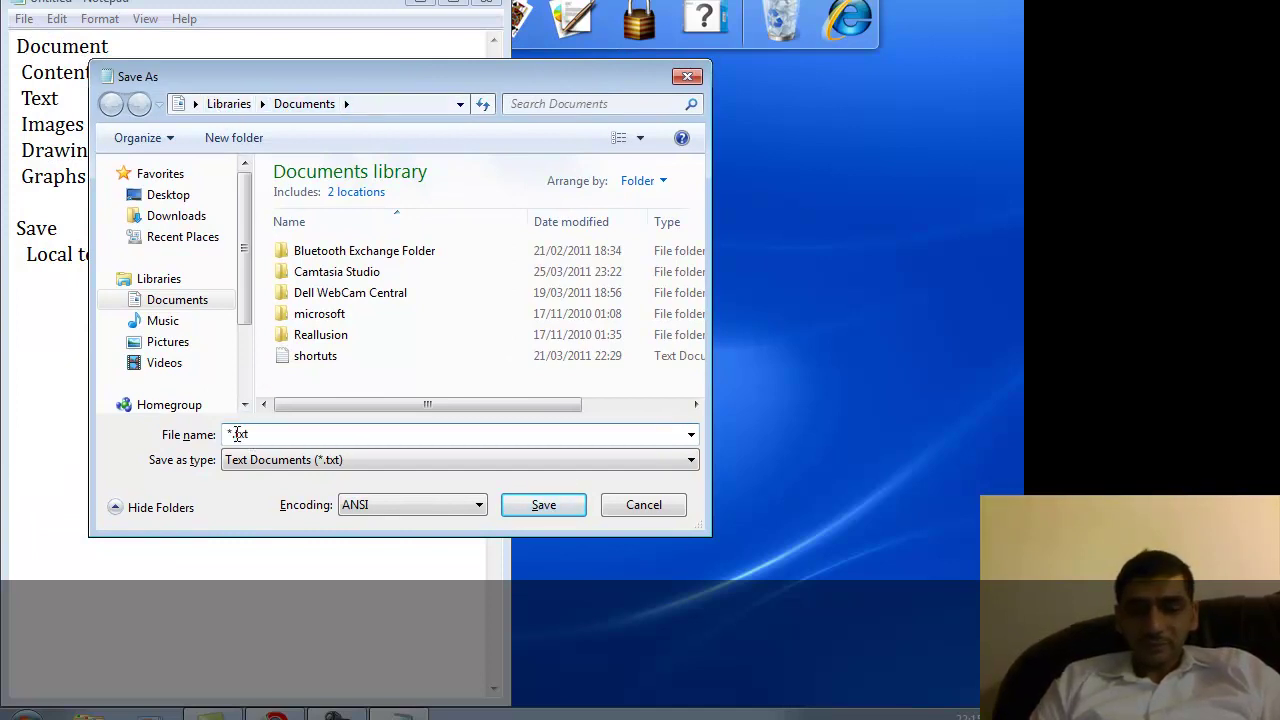
{"action": "key", "text": "BackSpace"}
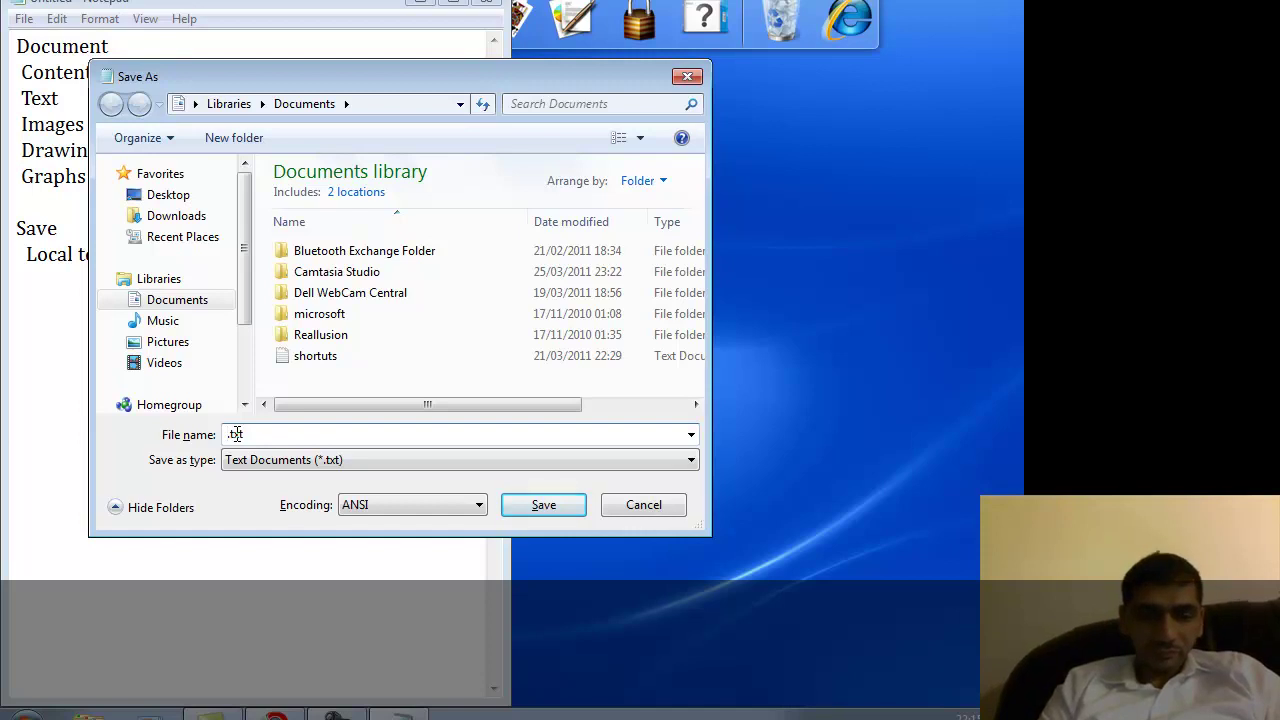
{"action": "type", "text": "Docu"}
{"action": "key", "text": "BackSpace"}
{"action": "key", "text": "BackSpace"}
{"action": "key", "text": "BackSpace"}
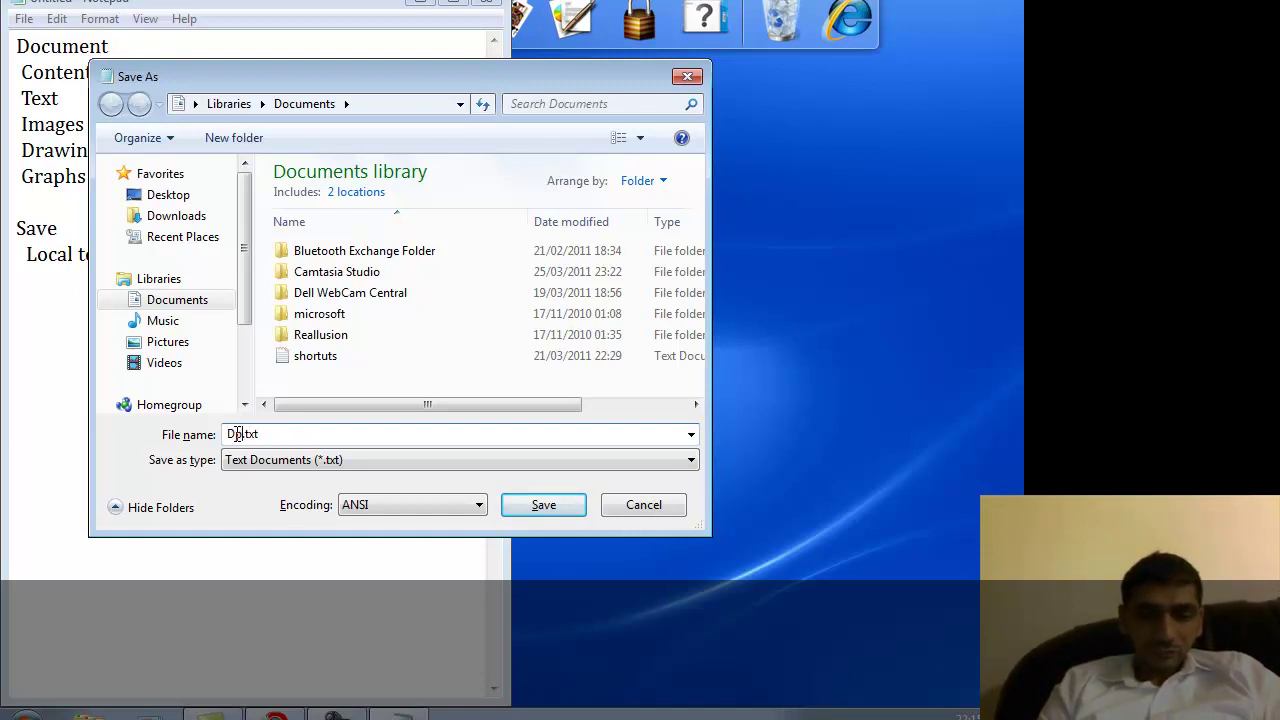
{"action": "type", "text": "ocuments"}
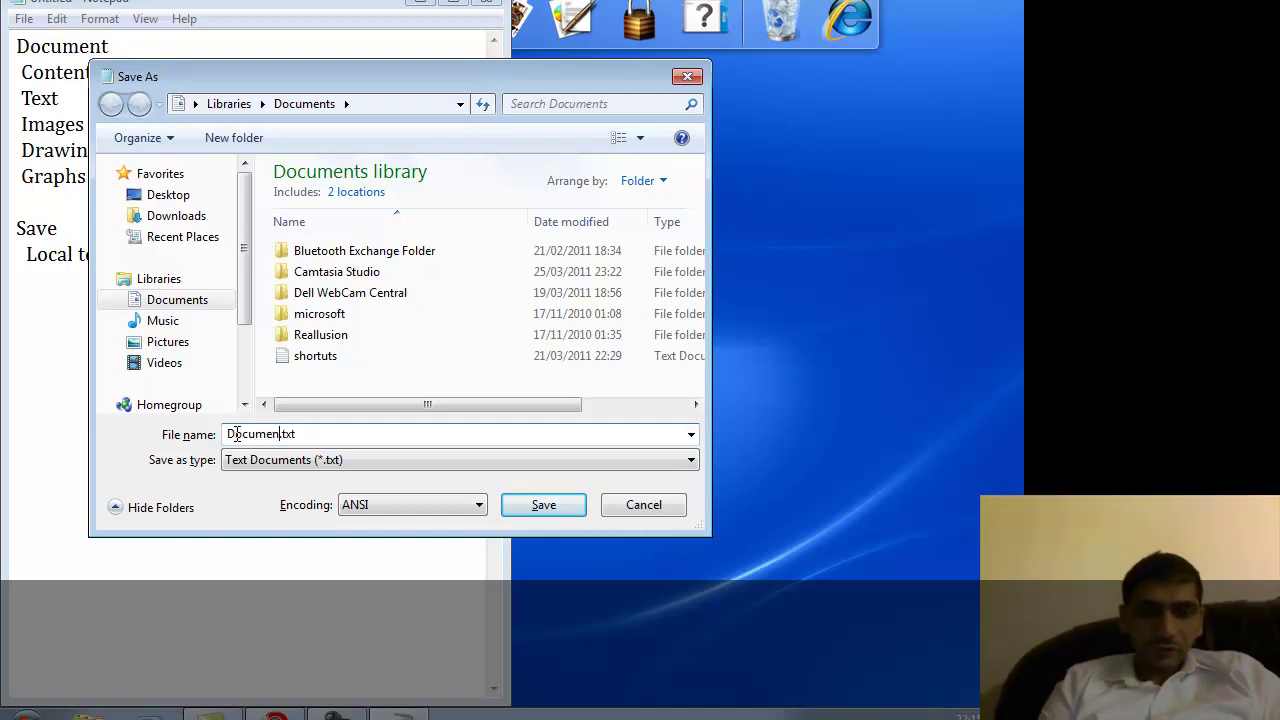
{"action": "type", "text": "Overview"}
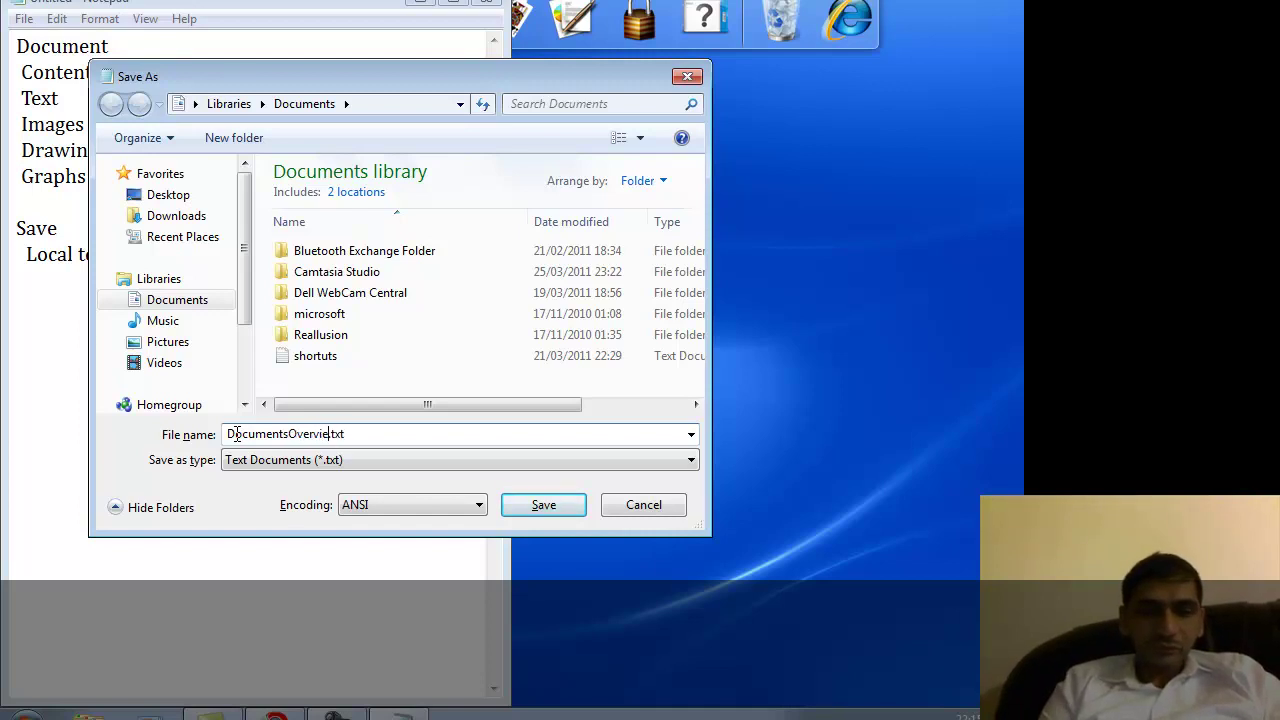
{"action": "left_click", "coordinate": [524, 508]}
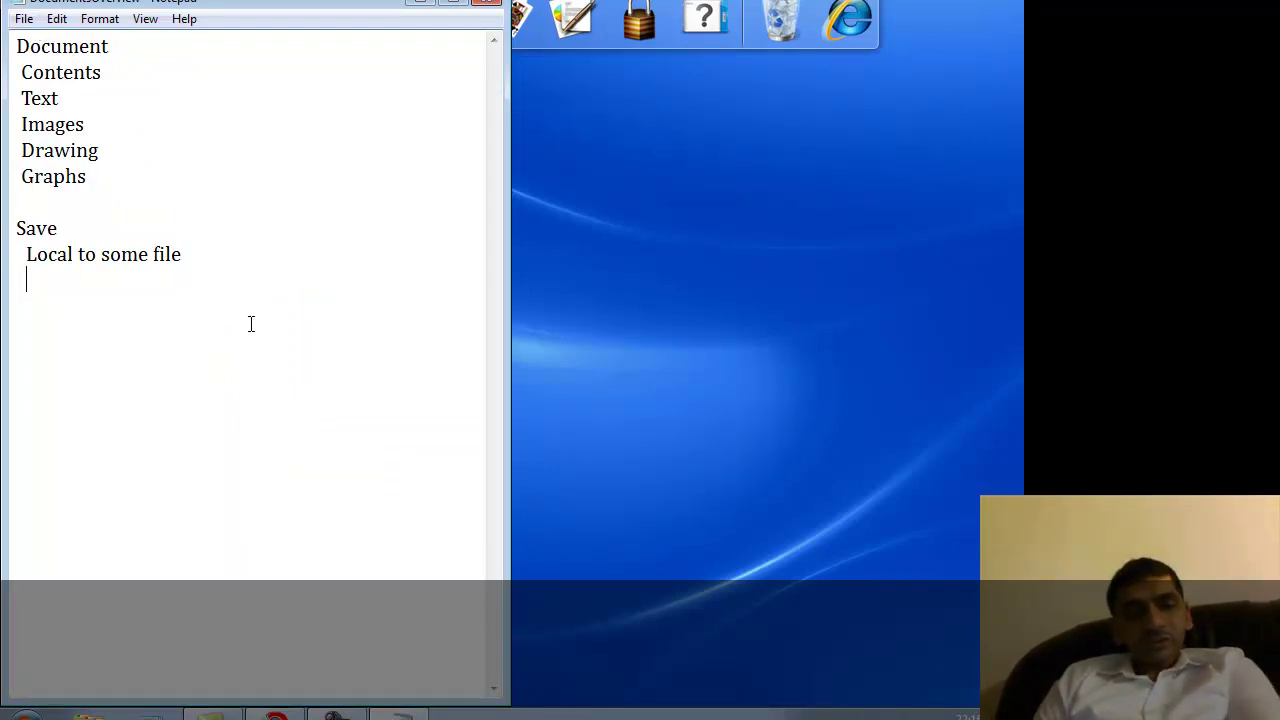
Add a Share heading with indented Print and Email items beneath it.
{"action": "key", "text": "Return"}
{"action": "key", "text": "Return"}
{"action": "type", "text": "Shatre"}
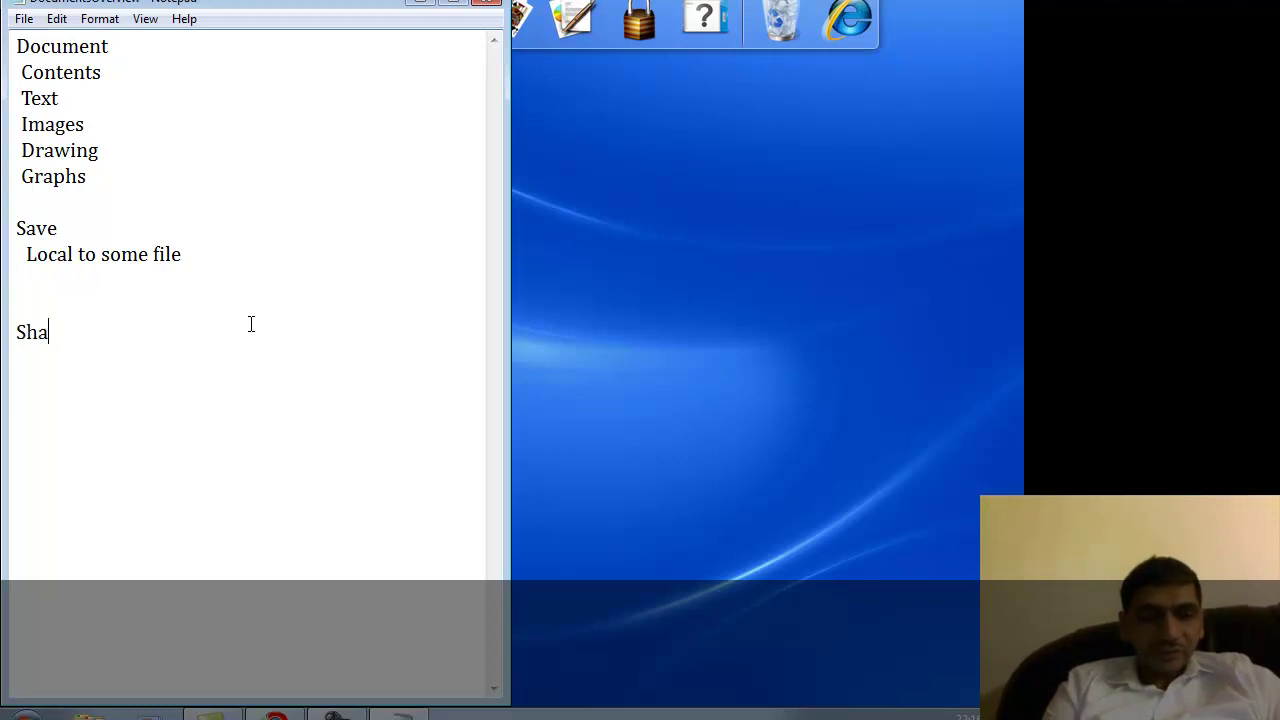
{"action": "key", "text": "BackSpace"}
{"action": "key", "text": "BackSpace"}
{"action": "key", "text": "BackSpace"}
{"action": "type", "text": "re "}
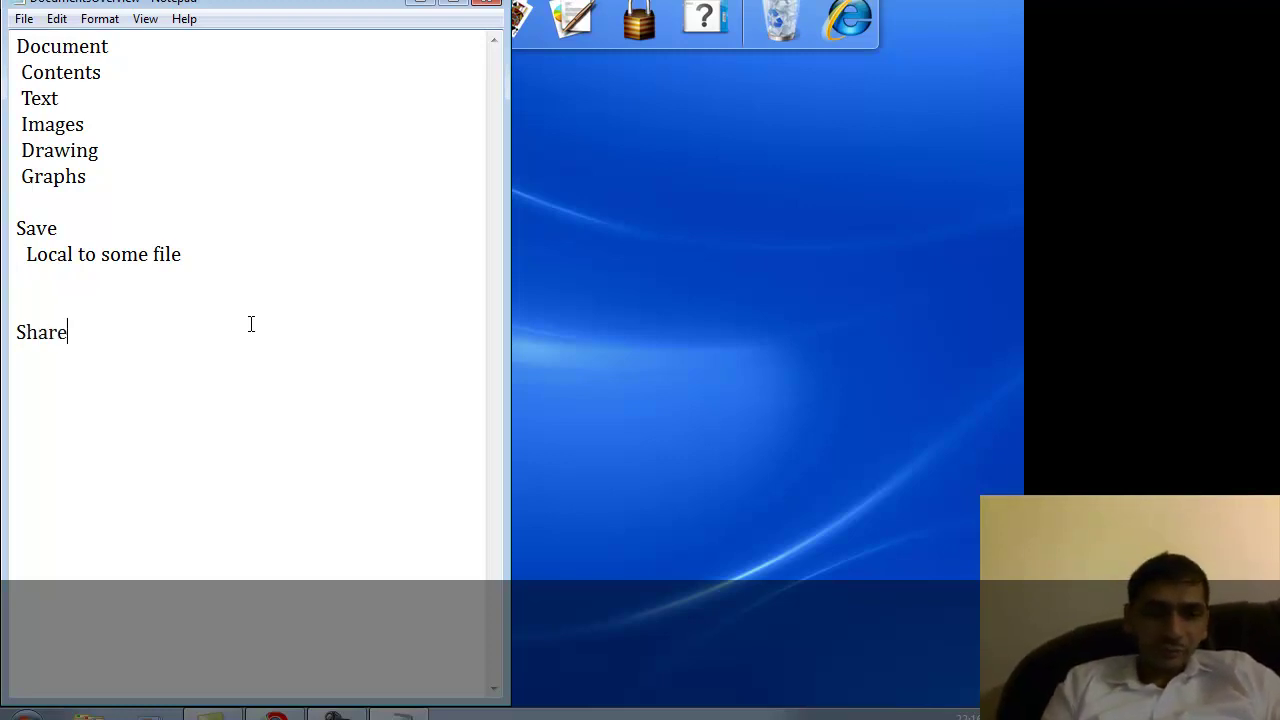
{"action": "type", "text": "  P"}
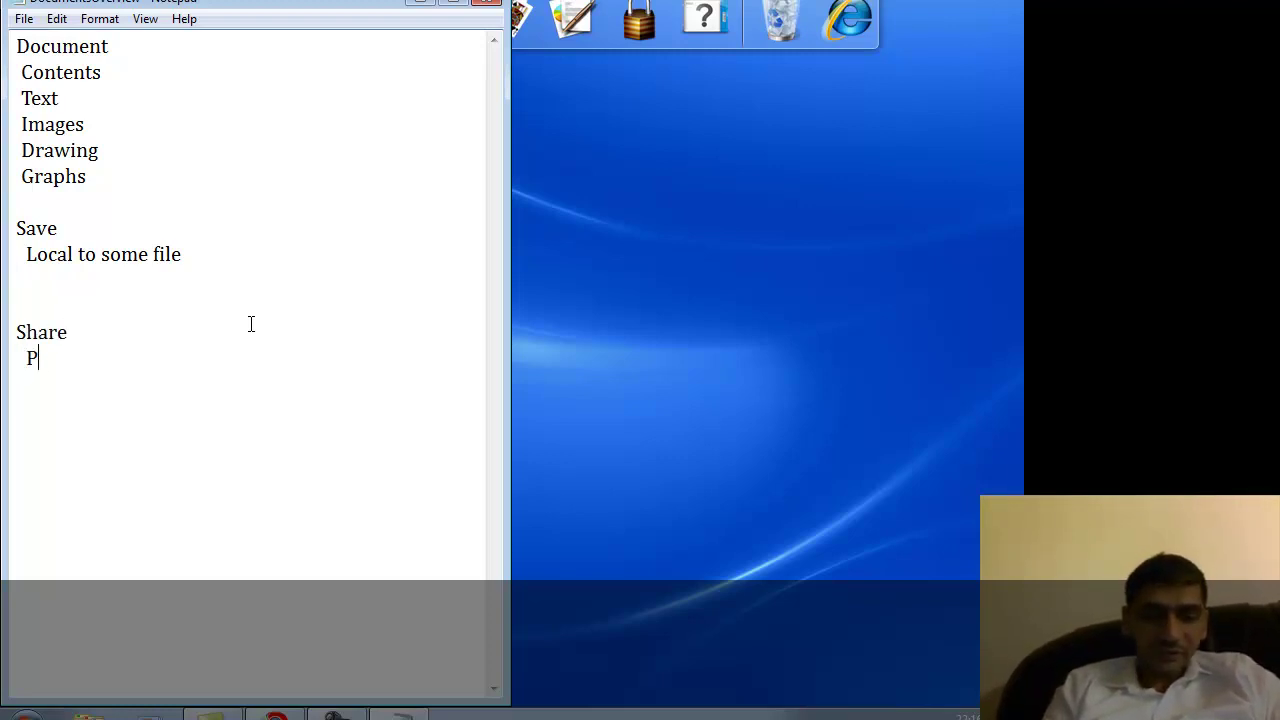
{"action": "type", "text": "rint"}
{"action": "key", "text": "Return"}
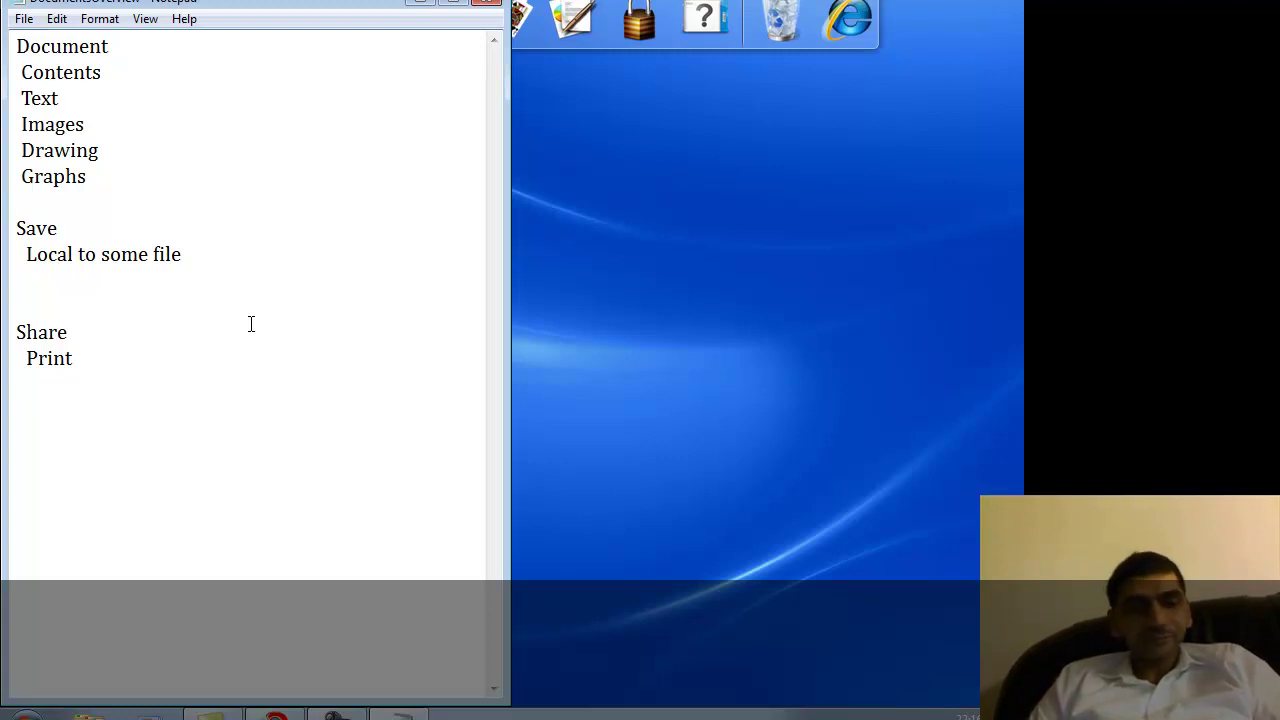
{"action": "type", "text": "Emai"}
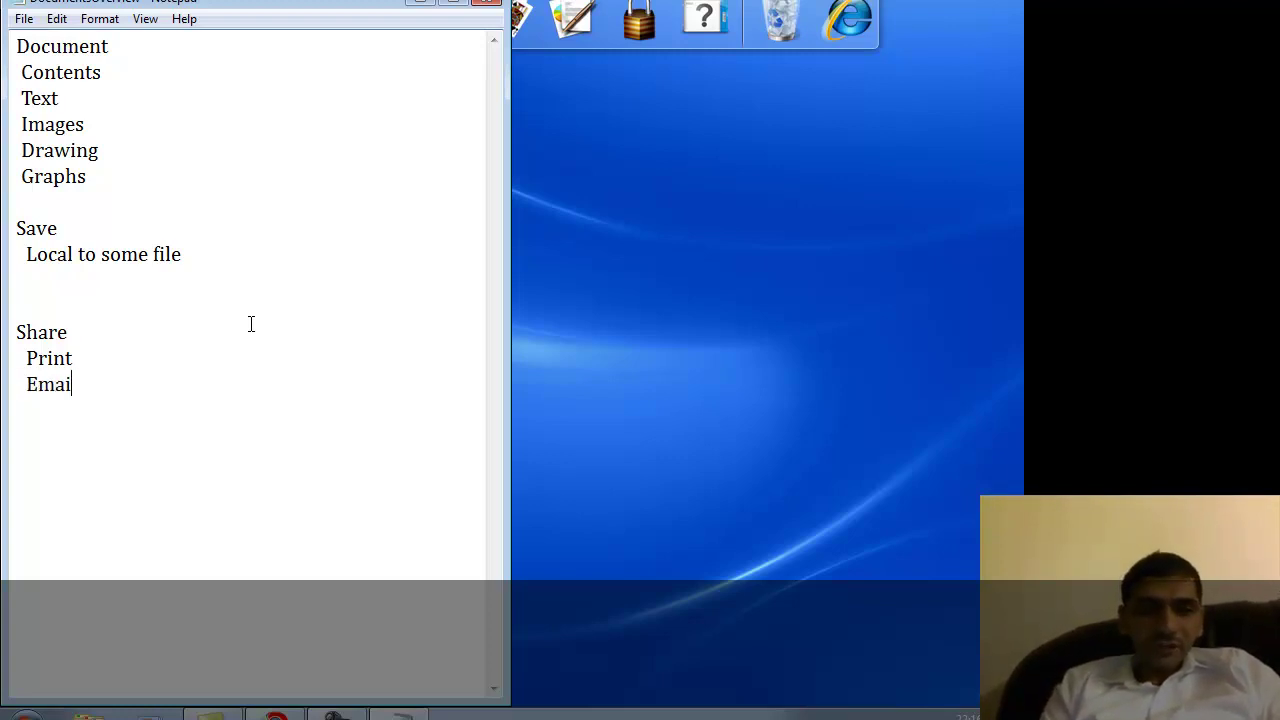
{"action": "type", "text": "l"}
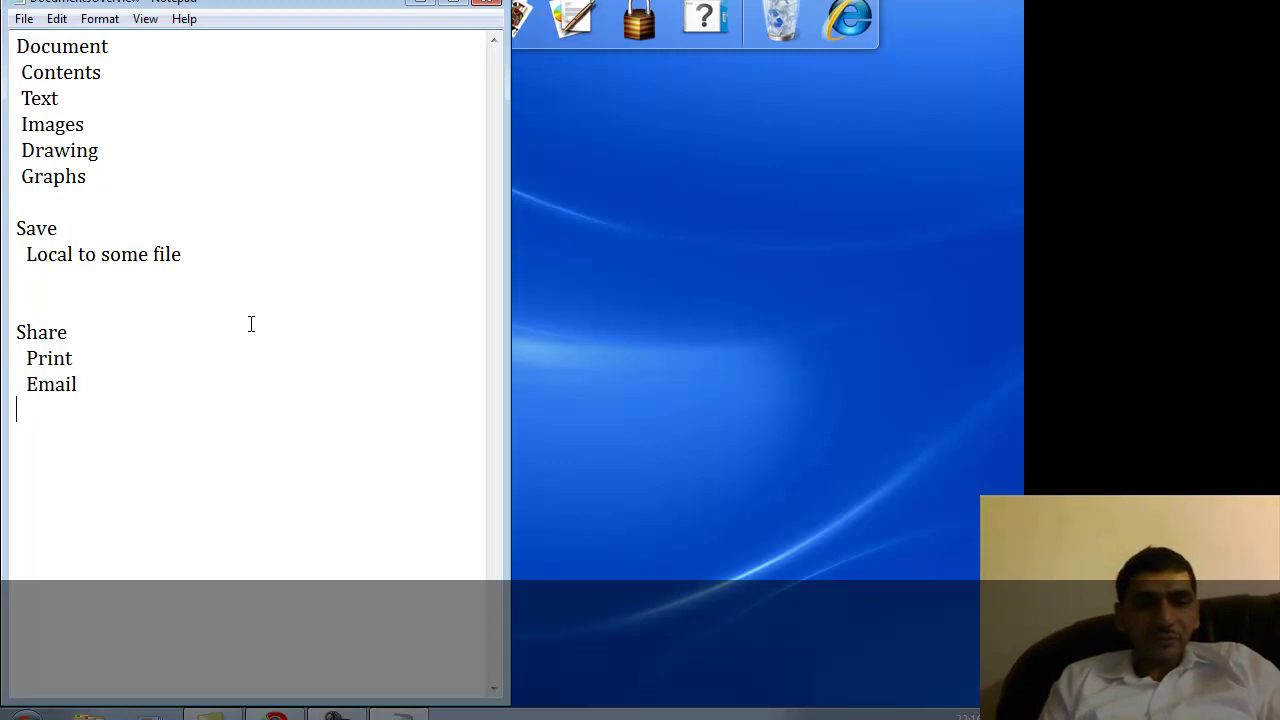
{"action": "key", "text": "Return"}
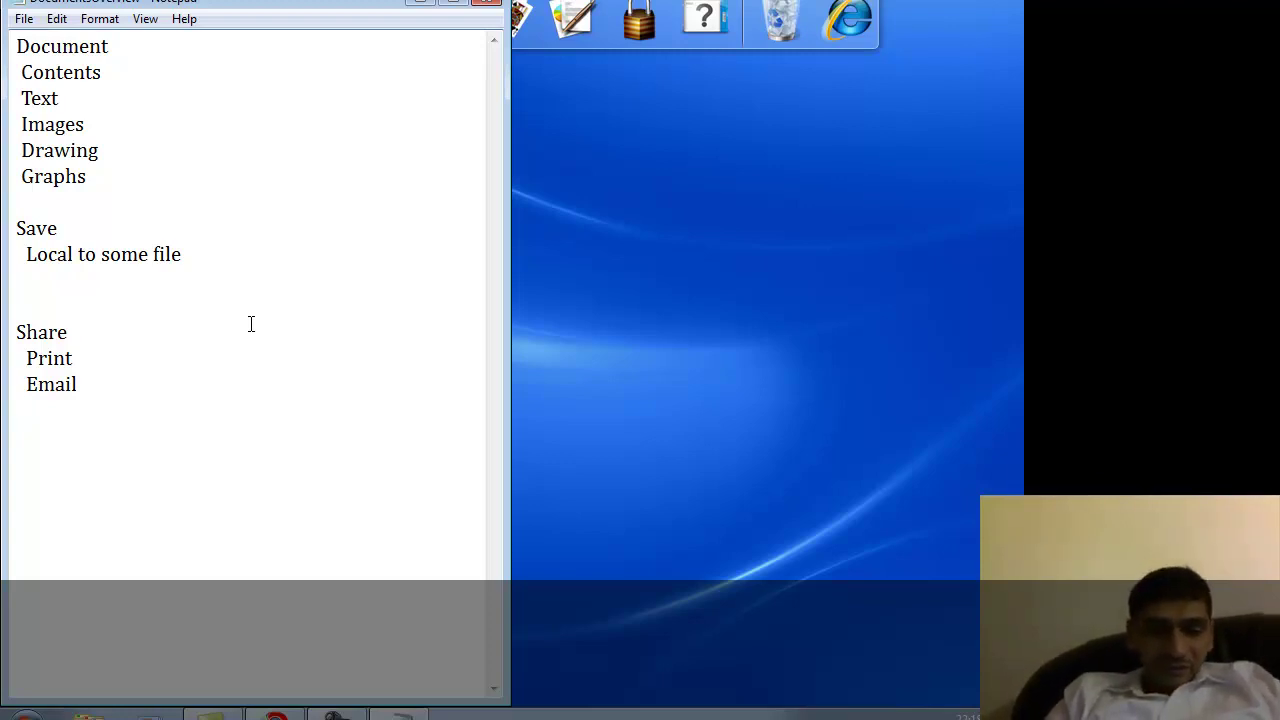
Type URI(web) under Email and leave a blank line below the Share list.
{"action": "type", "text": "U"}
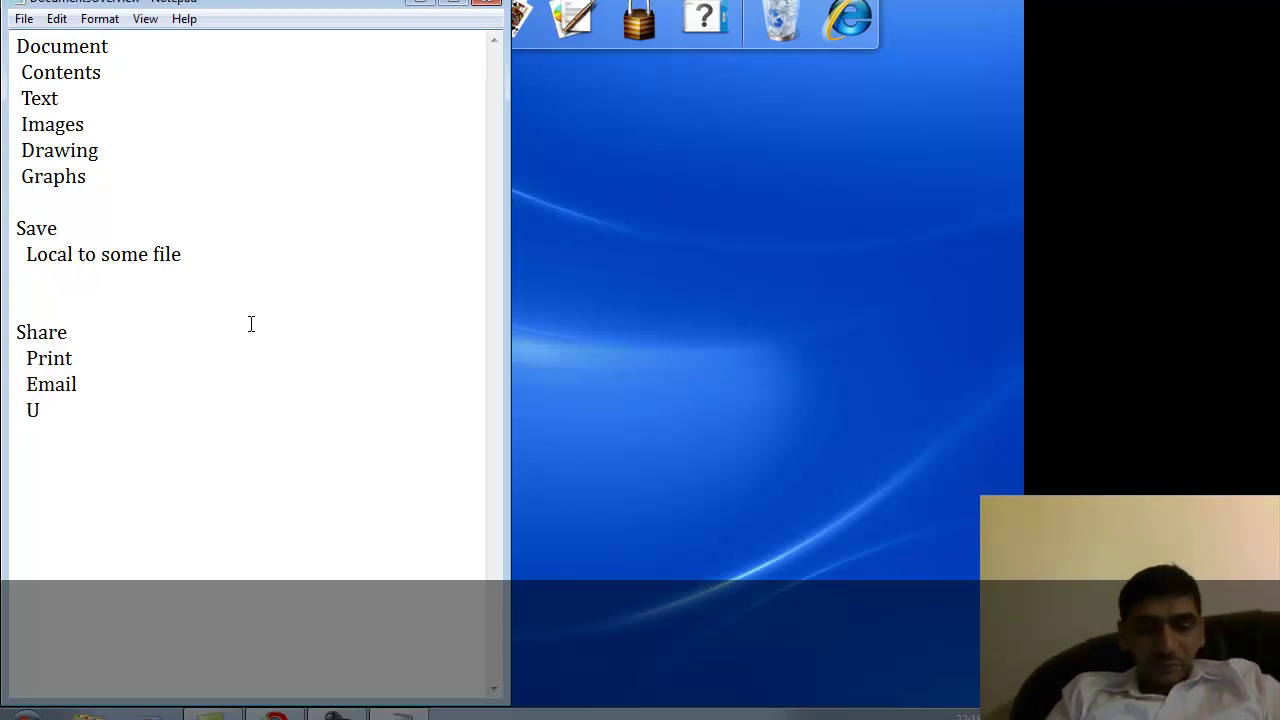
{"action": "type", "text": "RI"}
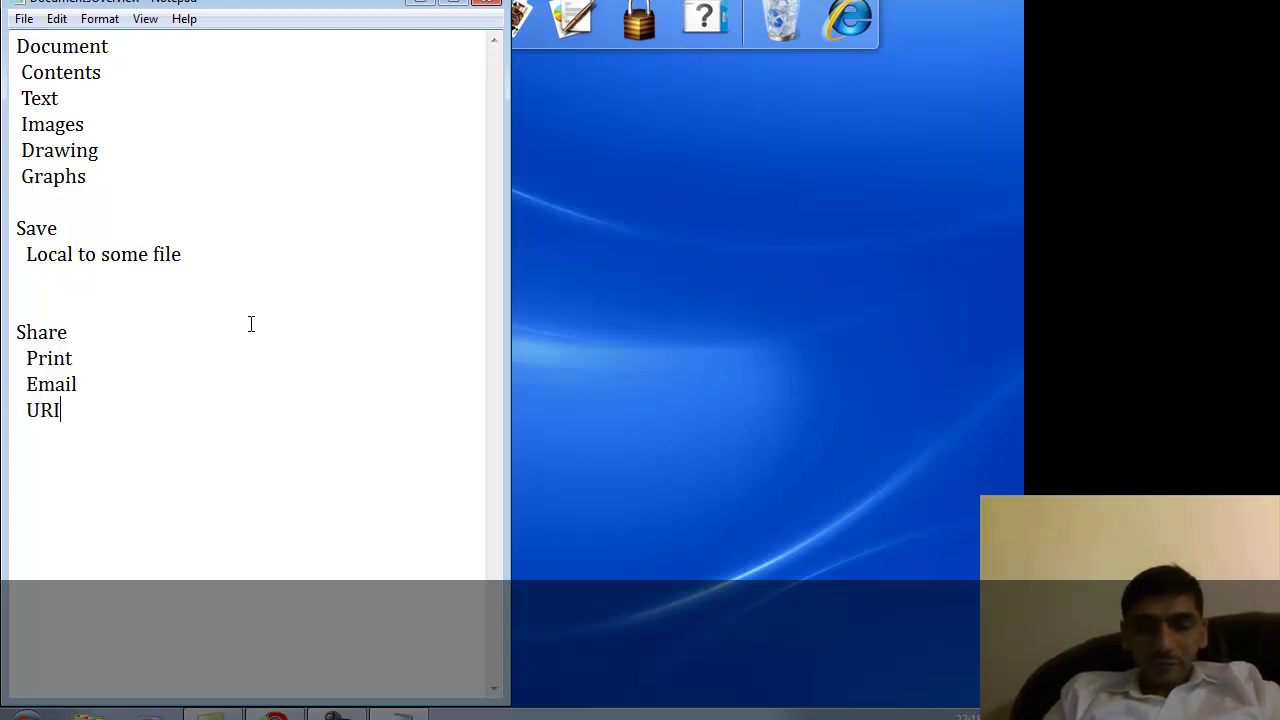
{"action": "type", "text": "(we"}
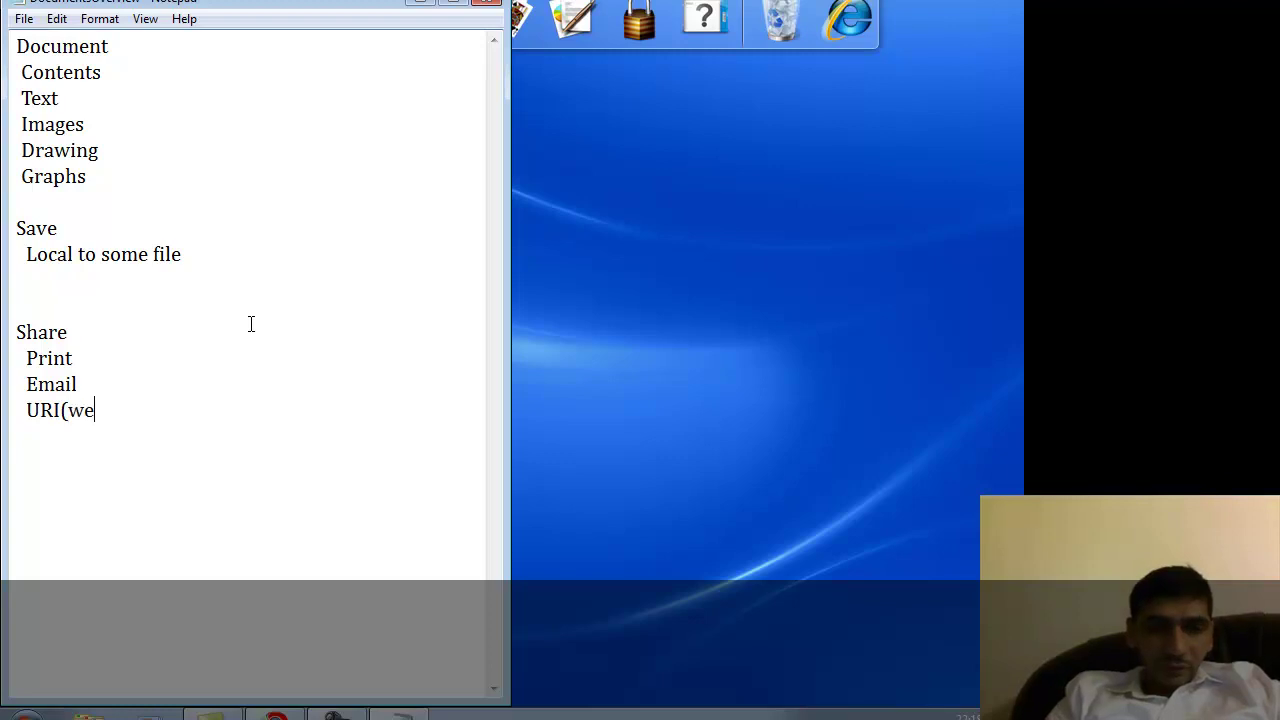
{"action": "type", "text": "b)"}
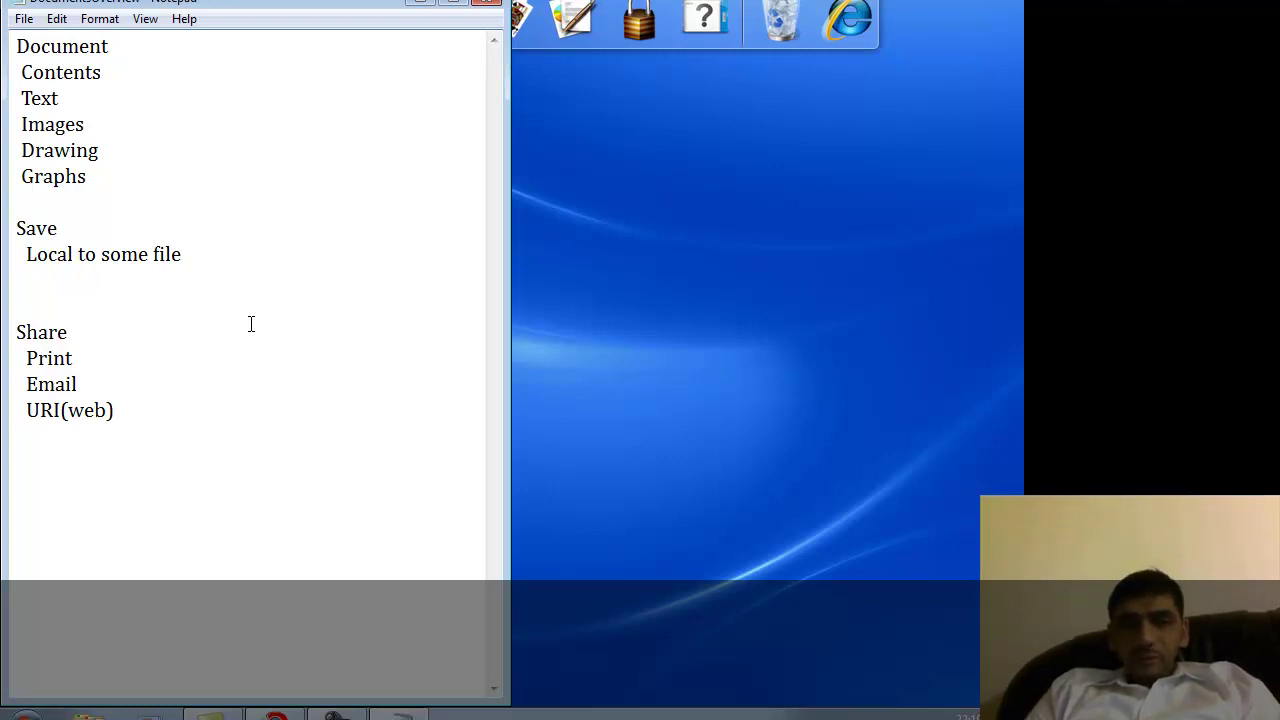
{"action": "key", "text": "Return"}
{"action": "key", "text": "Return"}
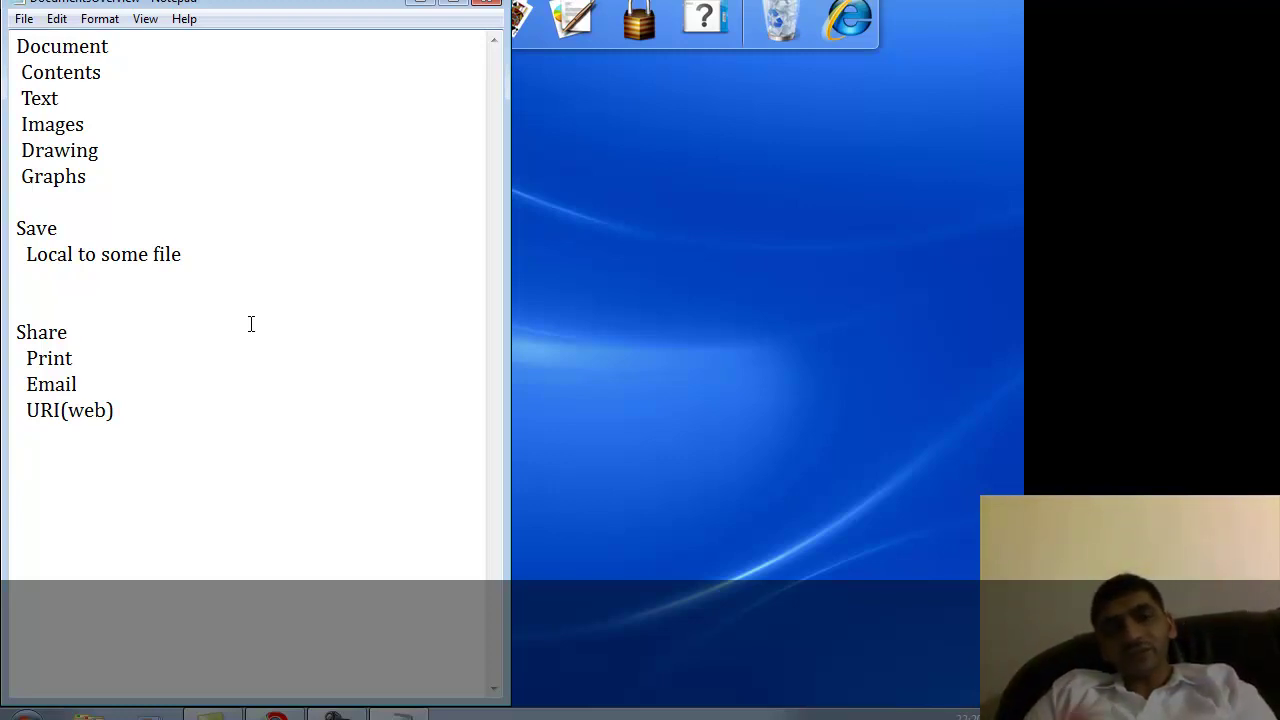
Type the line 'Local -> Web' and start a new line beneath it.
{"action": "type", "text": "Lo"}
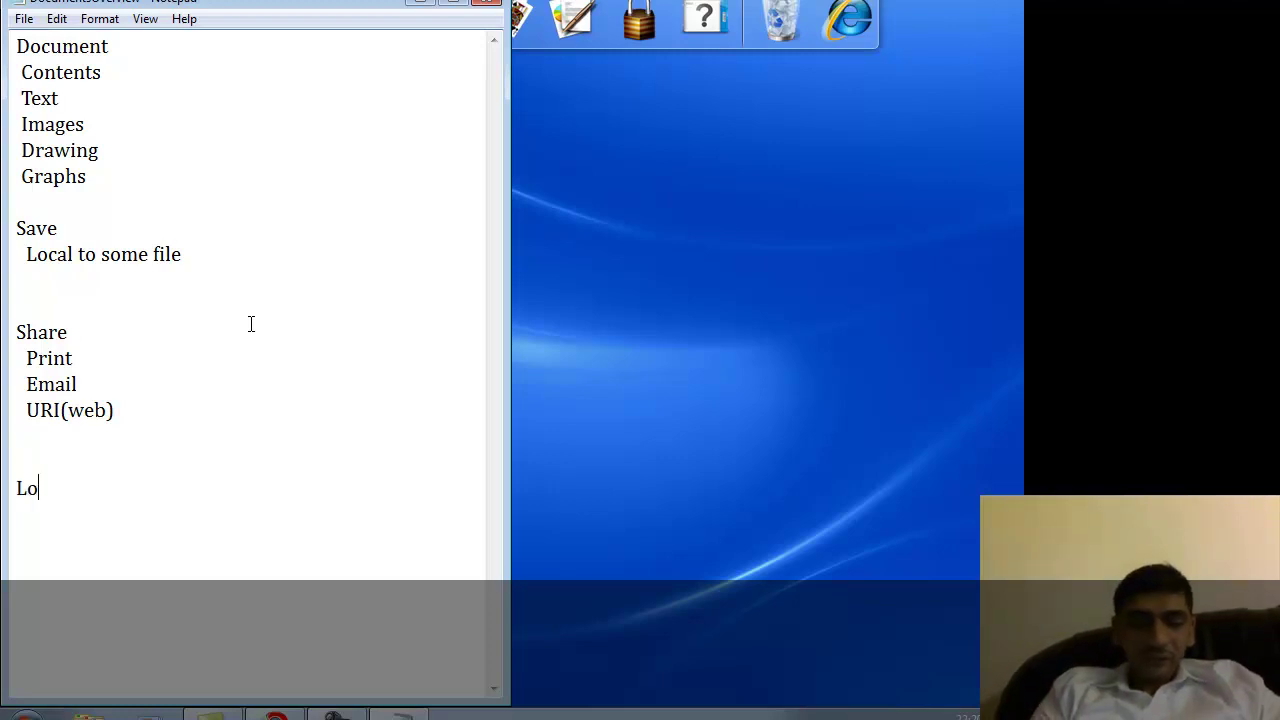
{"action": "type", "text": "cal -"}
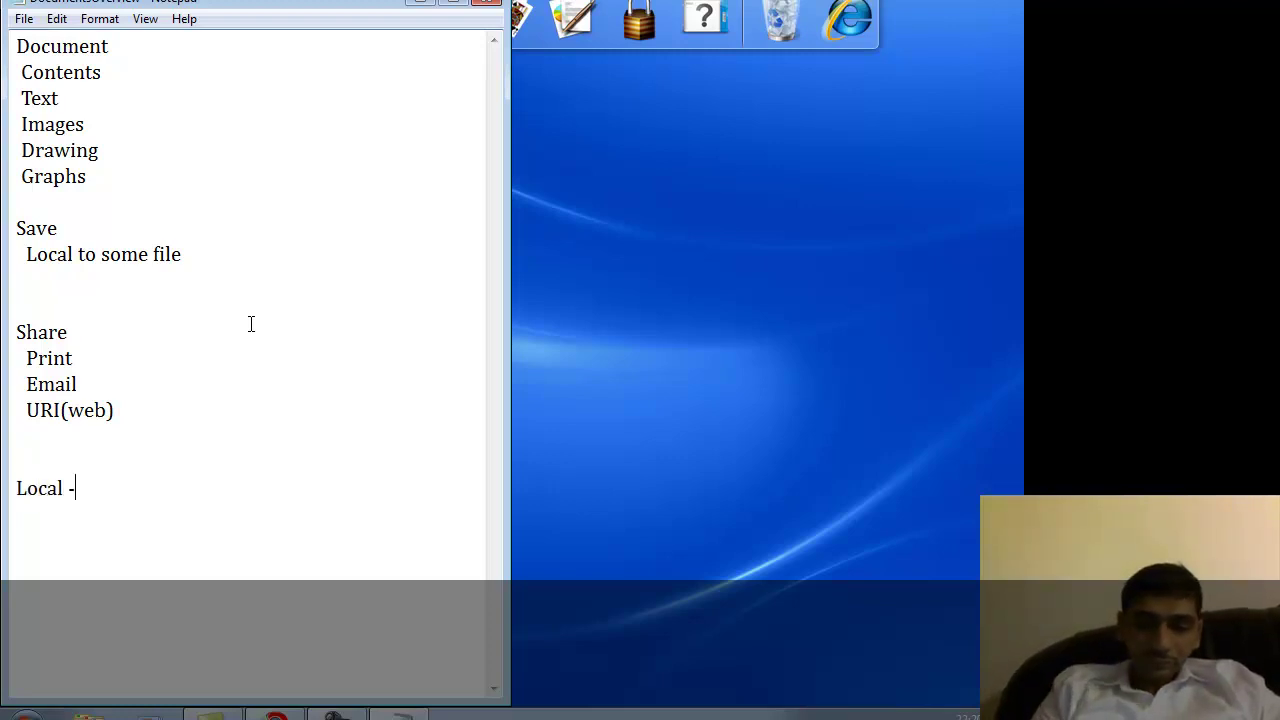
{"action": "type", "text": "> Web"}
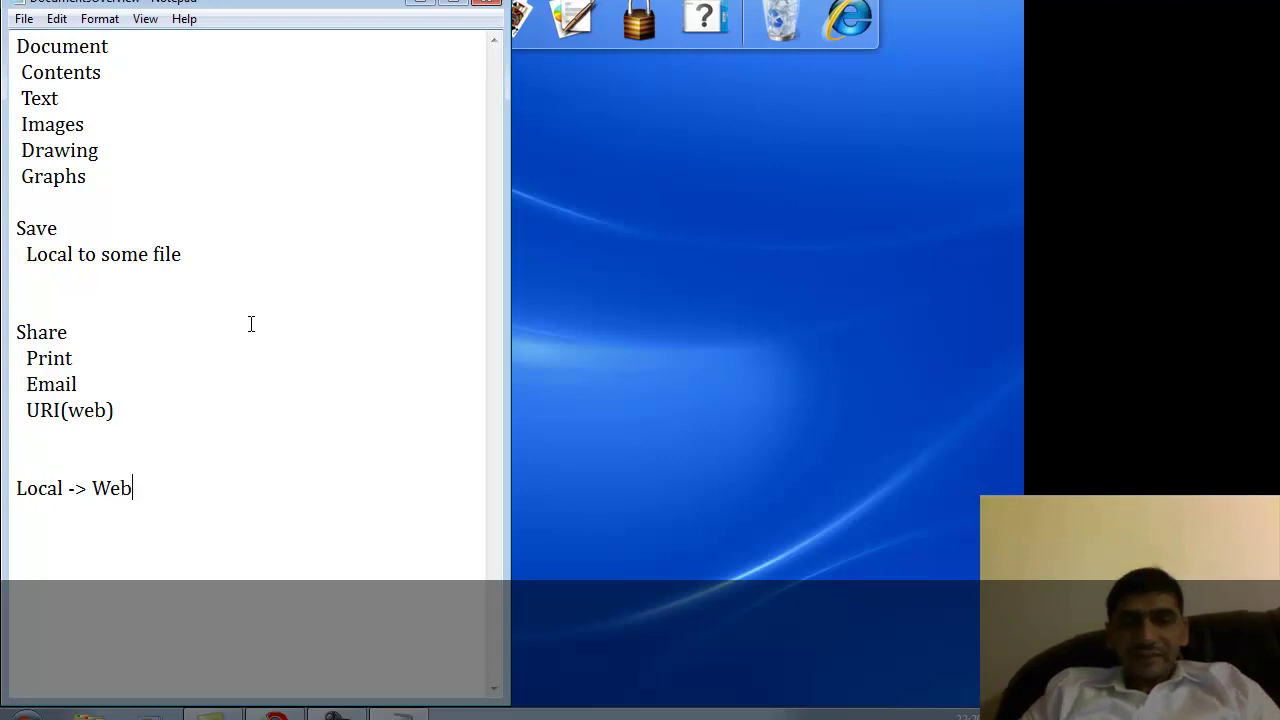
{"action": "key", "text": "Return"}
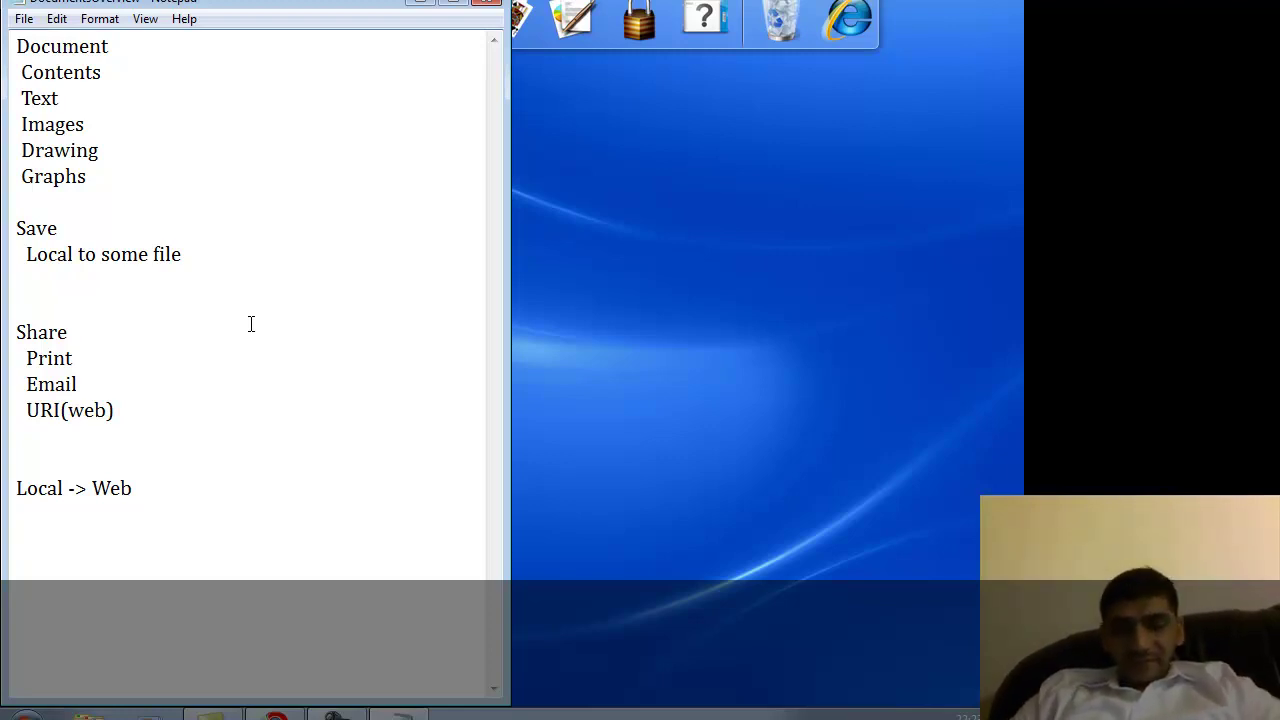
Type Google Docs followed by Documents, Presentations and SS on separate lines.
{"action": "type", "text": "Goog"}
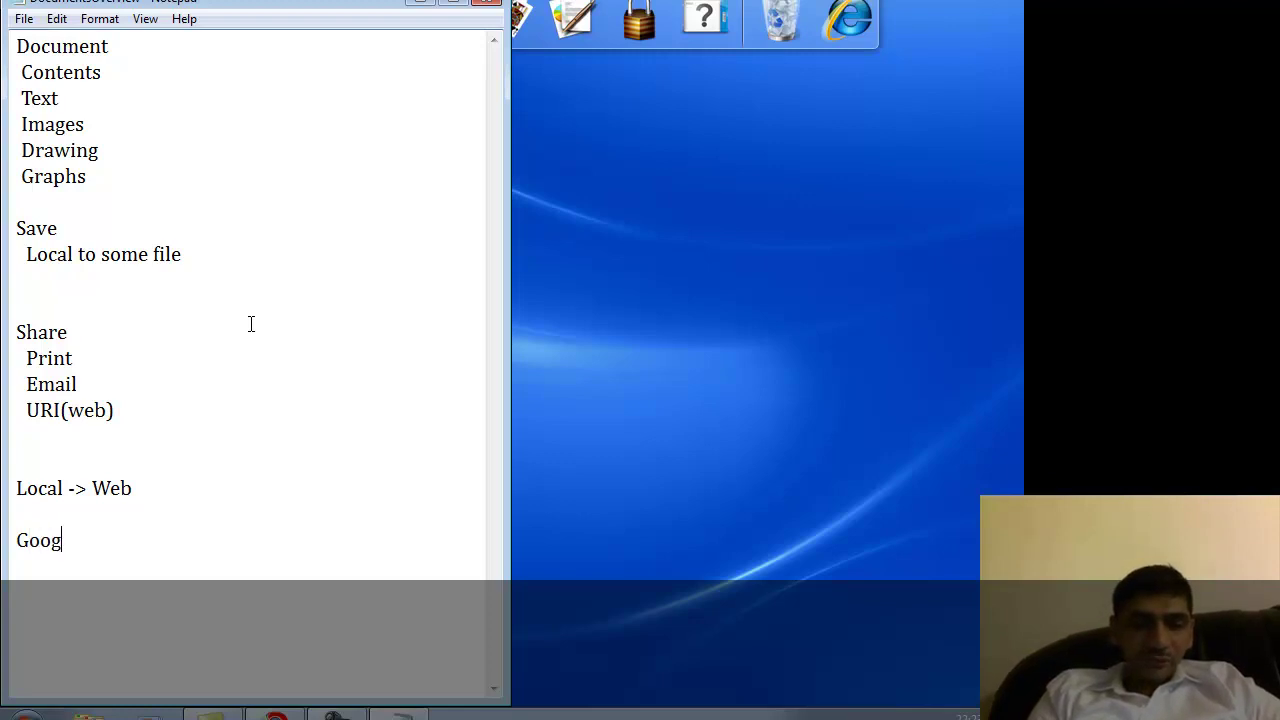
{"action": "type", "text": "le Docs"}
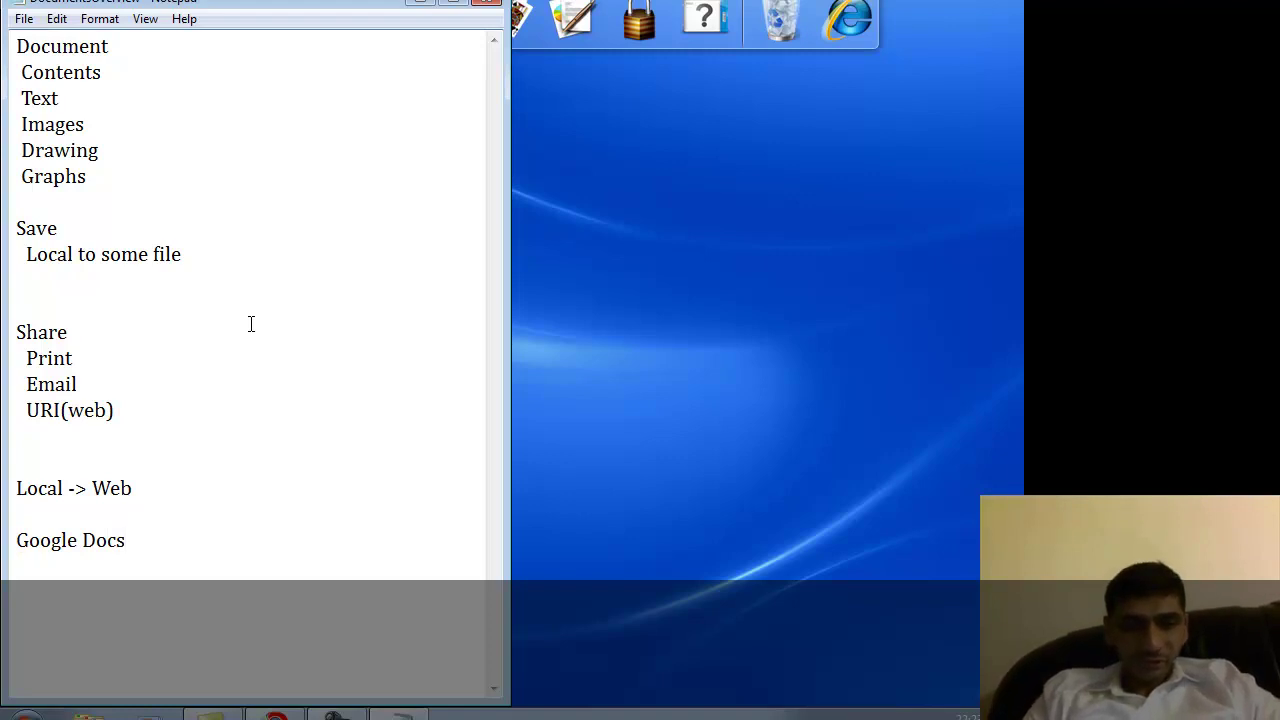
{"action": "key", "text": "Return"}
{"action": "type", "text": "Doc"}
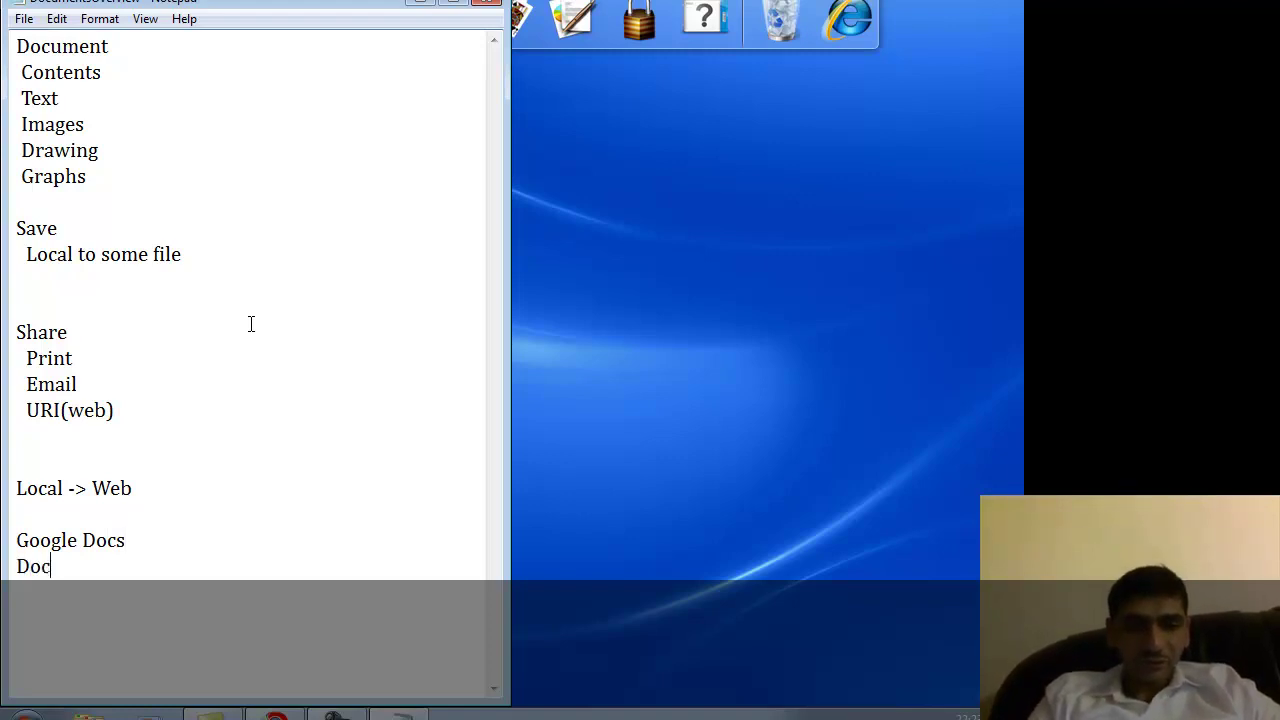
{"action": "type", "text": "uments"}
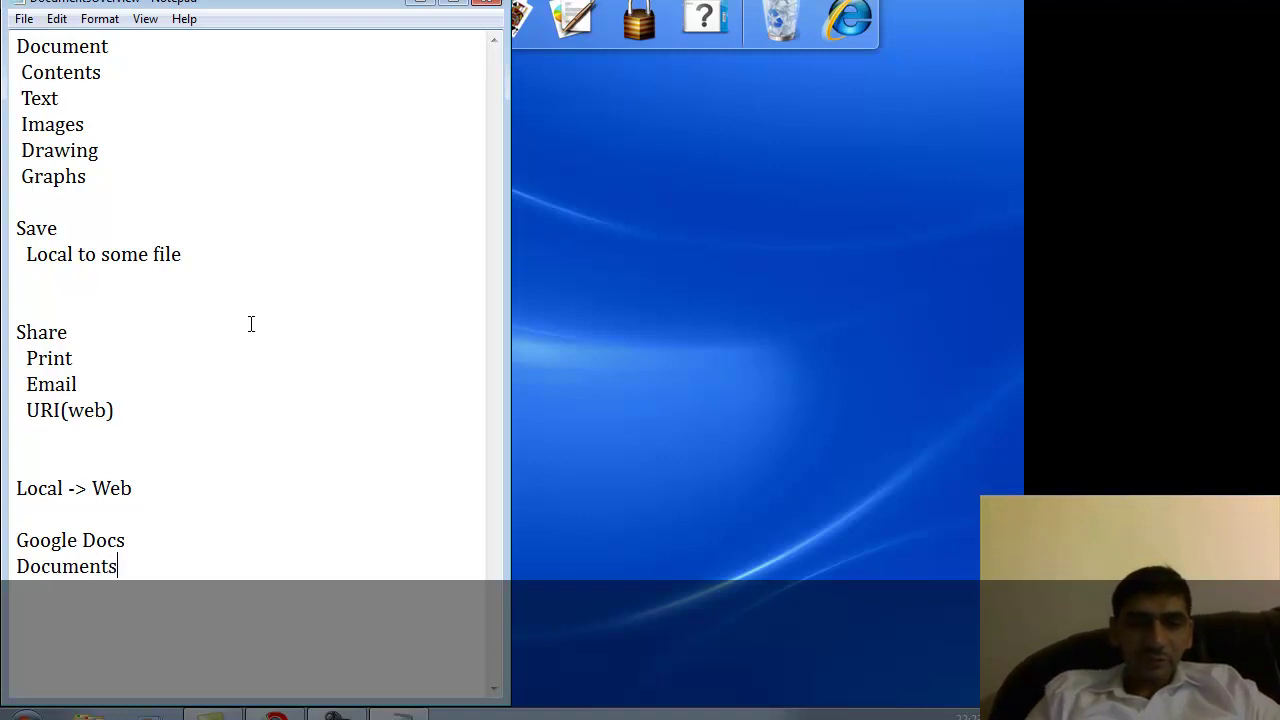
{"action": "key", "text": "Return"}
{"action": "type", "text": "Pr"}
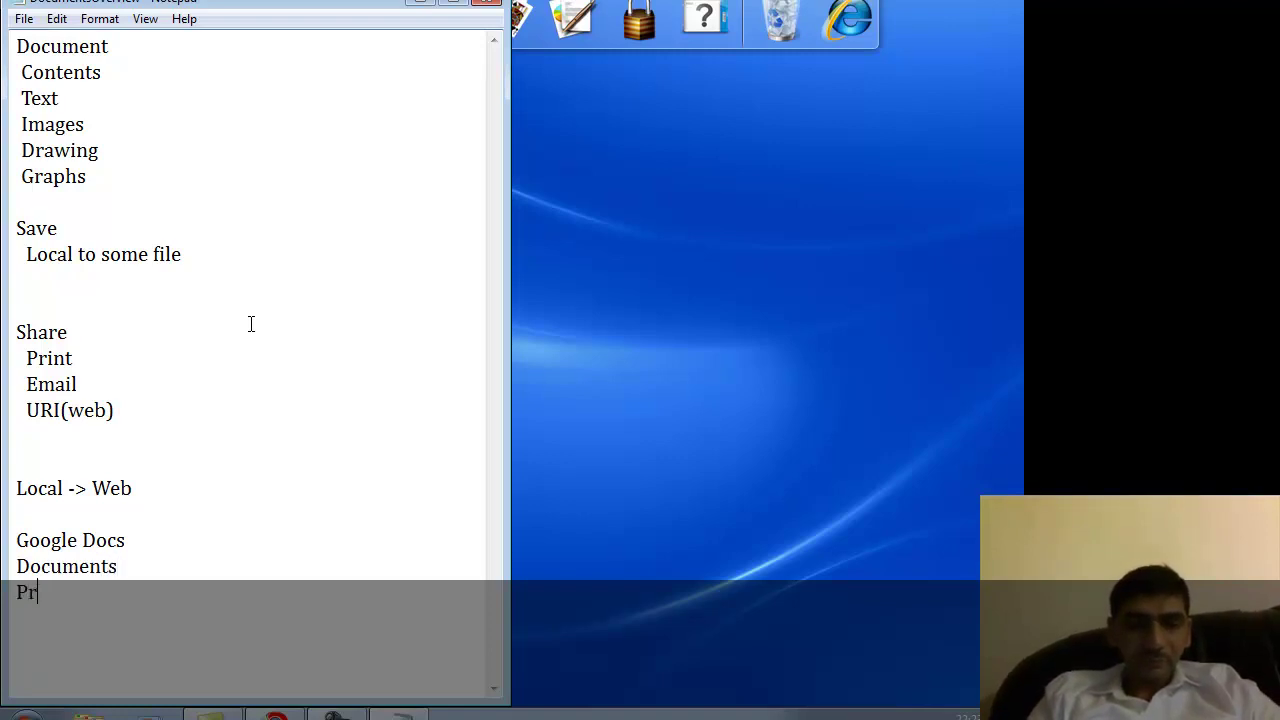
{"action": "type", "text": "esentations"}
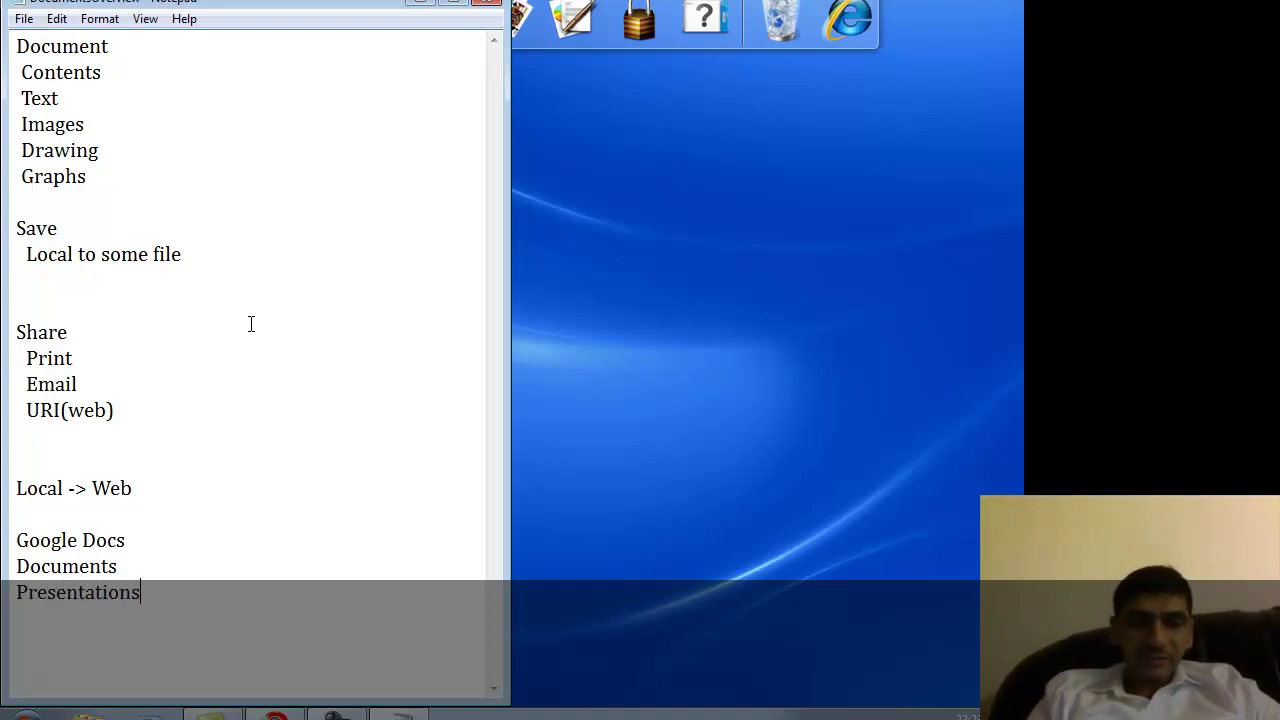
{"action": "key", "text": "Return"}
{"action": "type", "text": "E"}
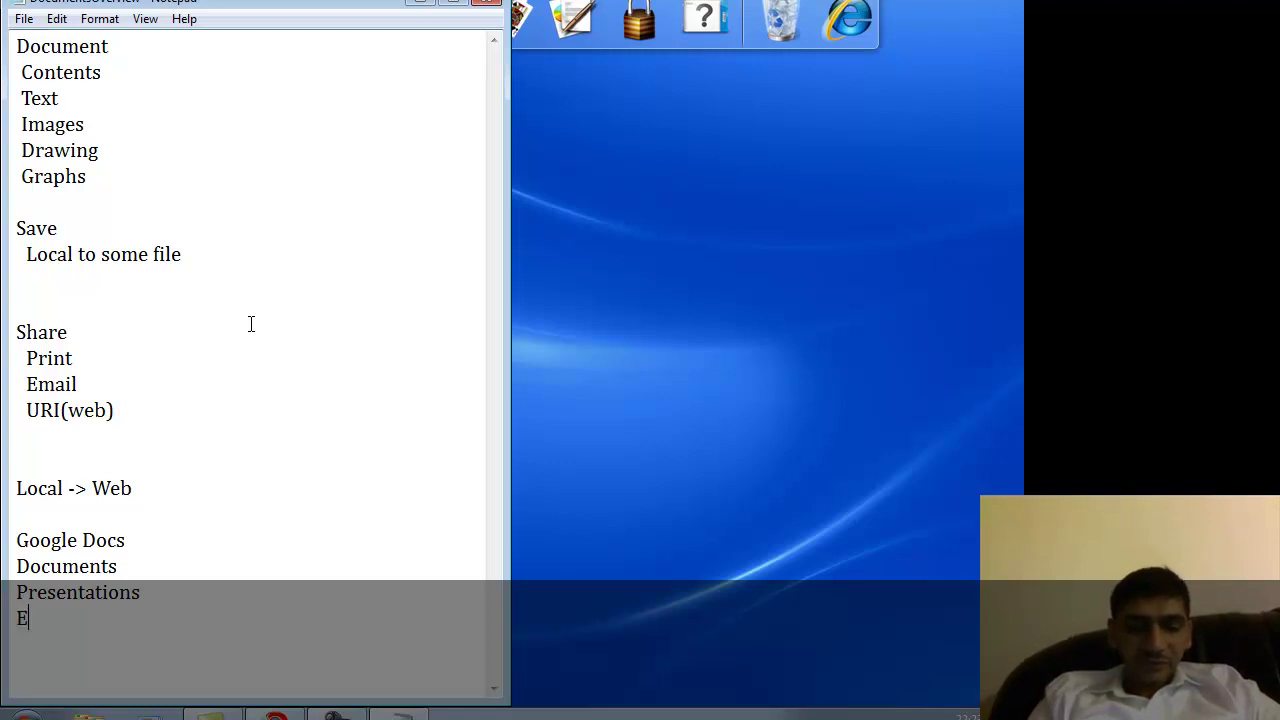
{"action": "key", "text": "BackSpace"}
{"action": "type", "text": "SS"}
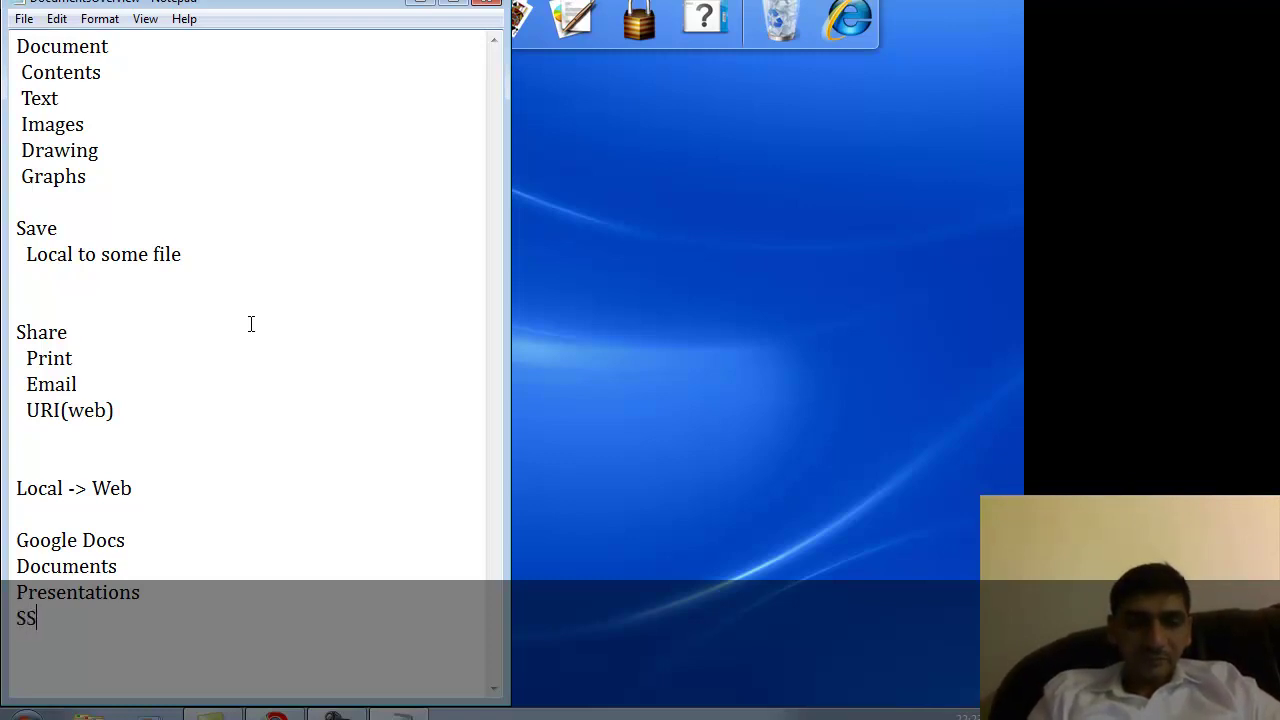
{"action": "key", "text": "Return"}
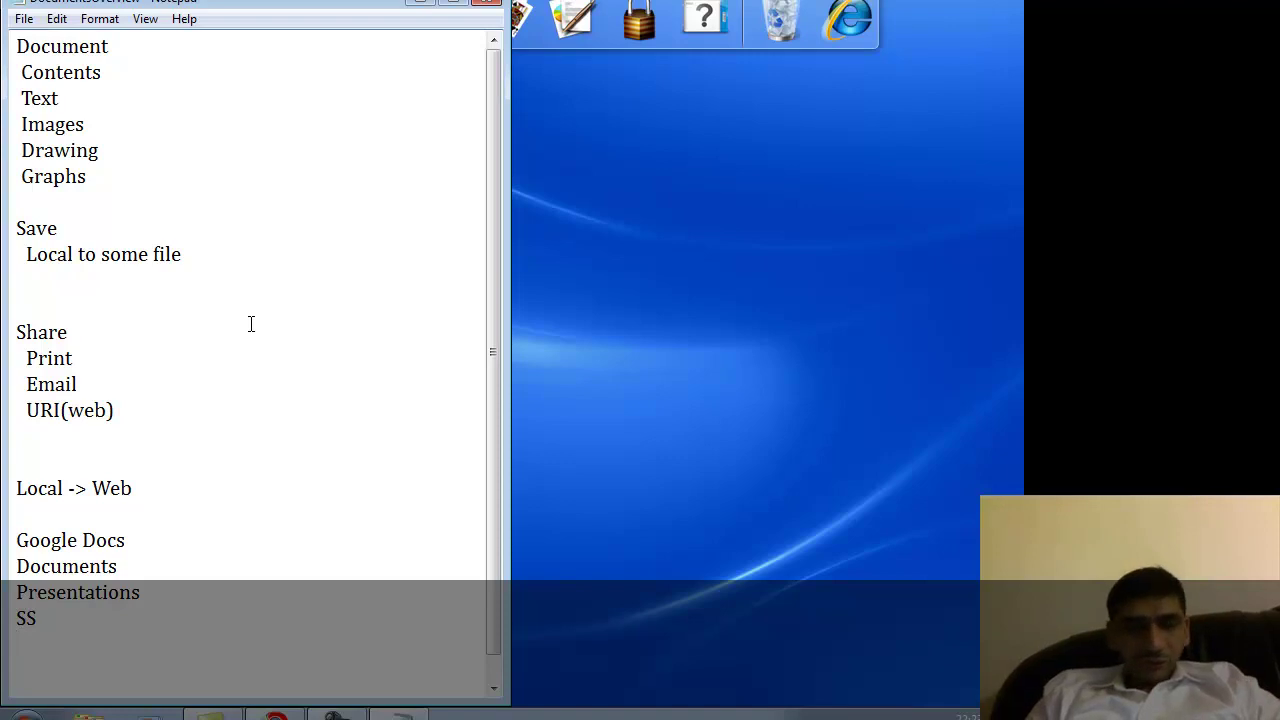
{"action": "key", "text": "Up"}
{"action": "key", "text": "Up"}
{"action": "key", "text": "Up"}
Zoom in on the Google Docs Wikipedia article and scroll down to its introduction.
{"action": "key", "text": "shift+End"}
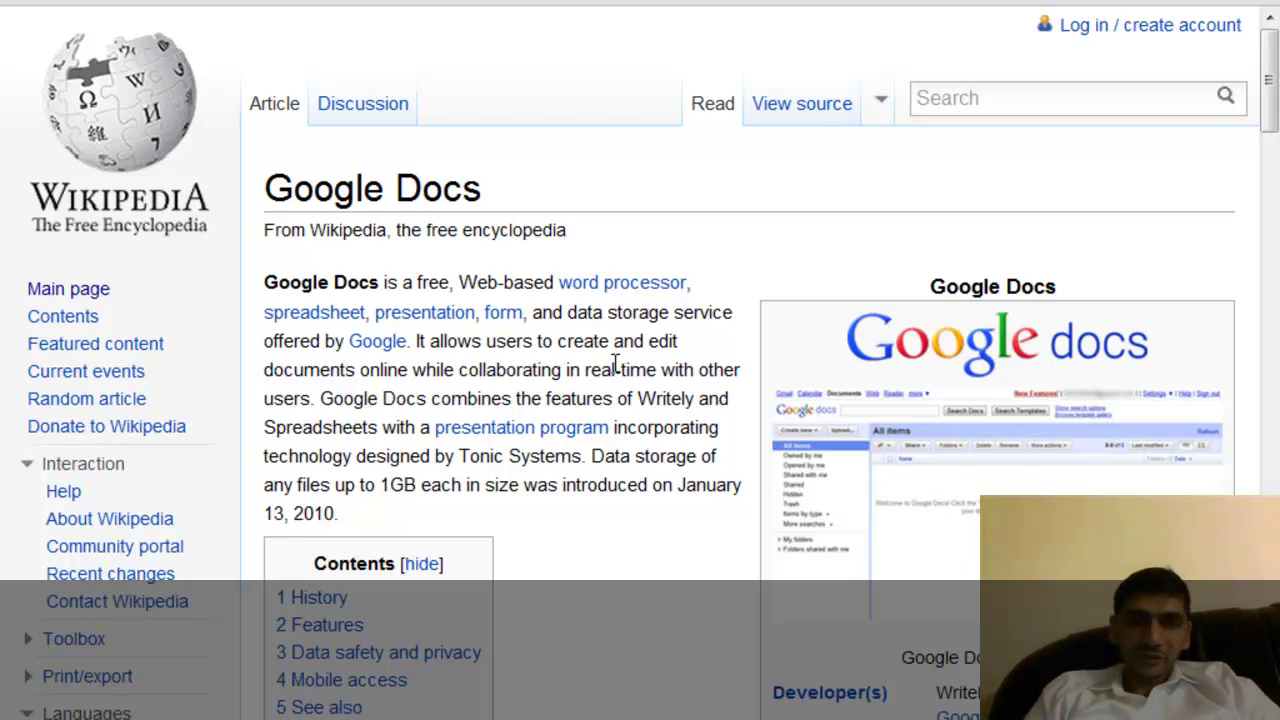
{"action": "key", "text": "ctrl+plus"}
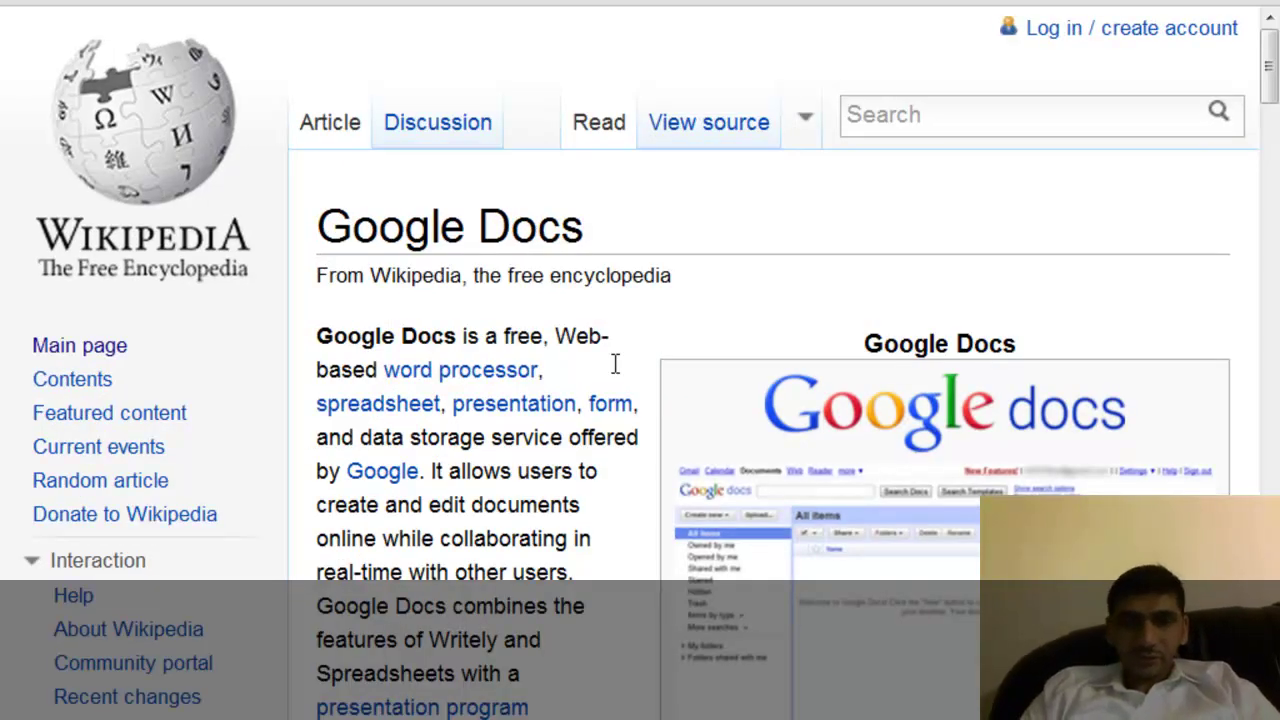
{"action": "scroll", "coordinate": [615, 364], "scroll_direction": "down", "scroll_amount": 3}
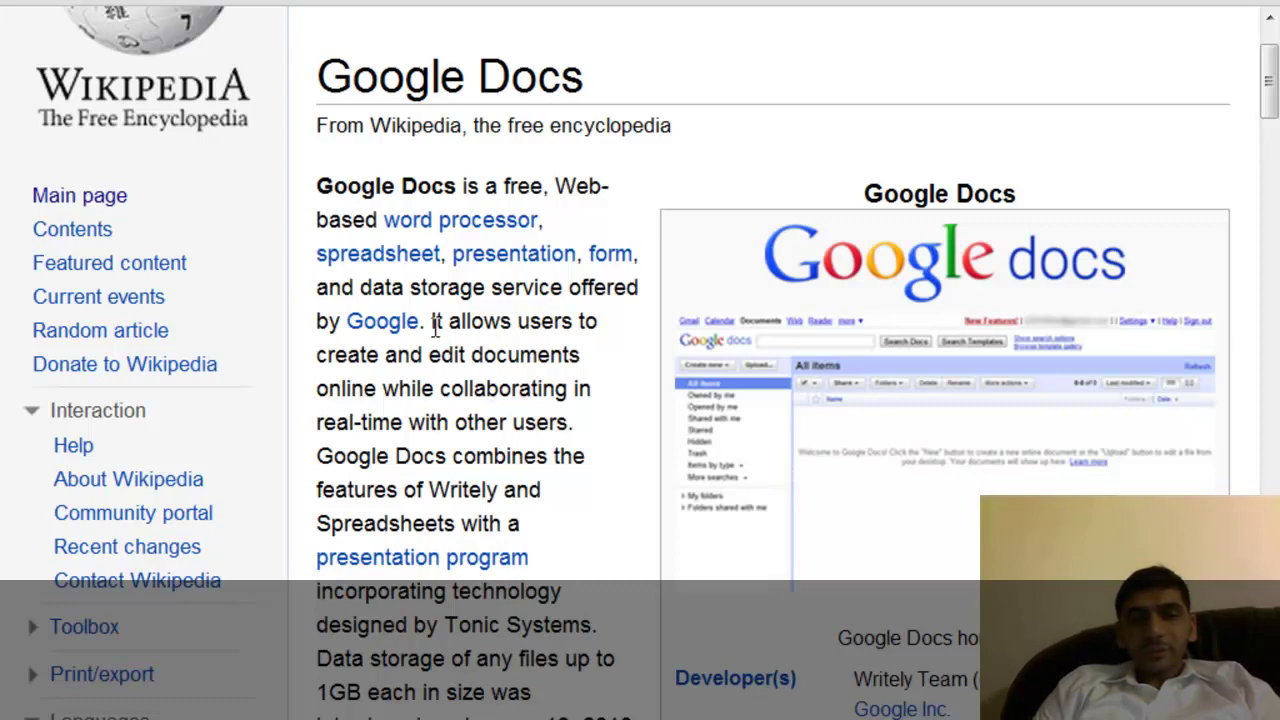
Read through the article's History and Features sections, zoom out, and open a new tab.
{"action": "left_click_drag", "start_coordinate": [433, 325], "coordinate": [516, 422]}
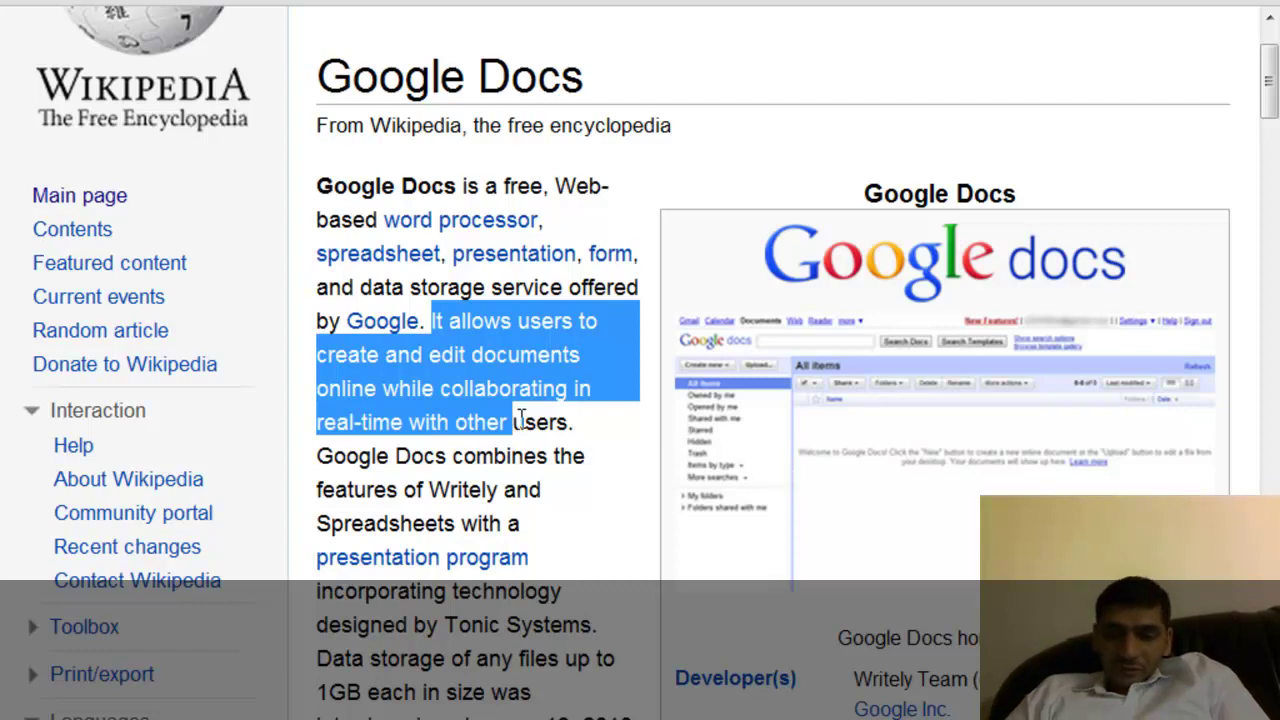
{"action": "scroll", "coordinate": [520, 420], "scroll_direction": "down", "scroll_amount": 4}
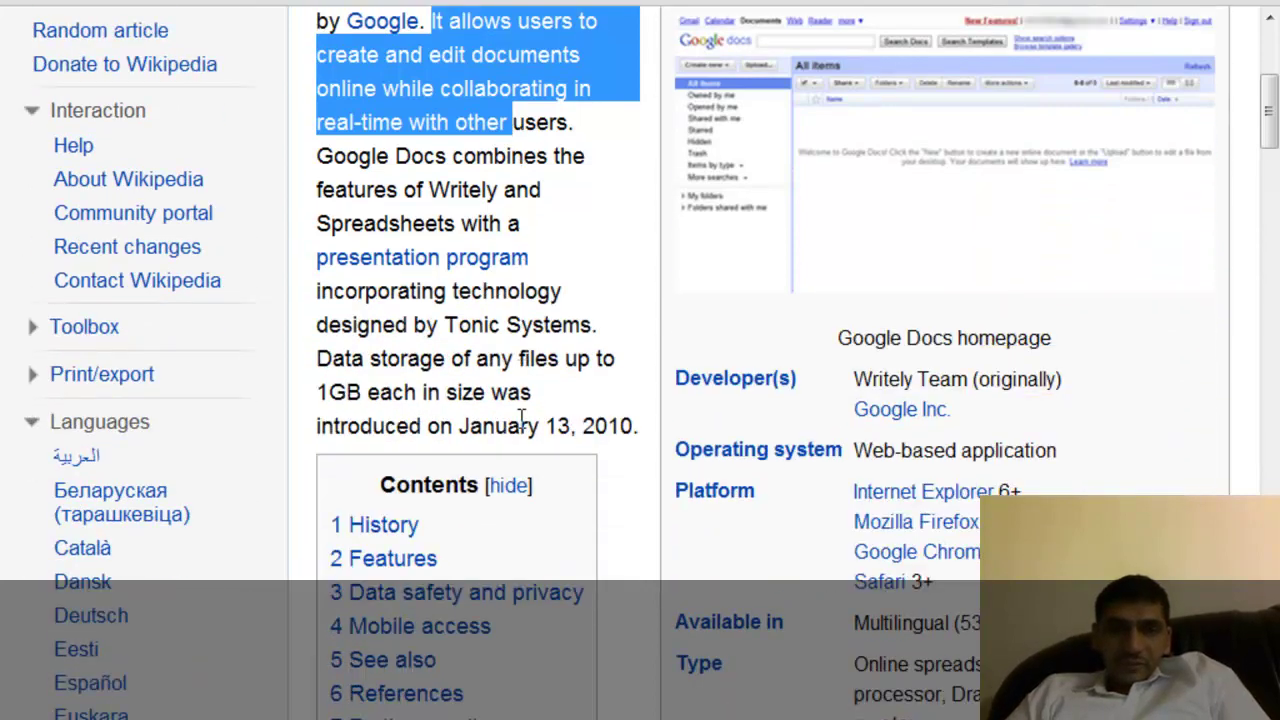
{"action": "scroll", "coordinate": [520, 420], "scroll_direction": "down", "scroll_amount": 1}
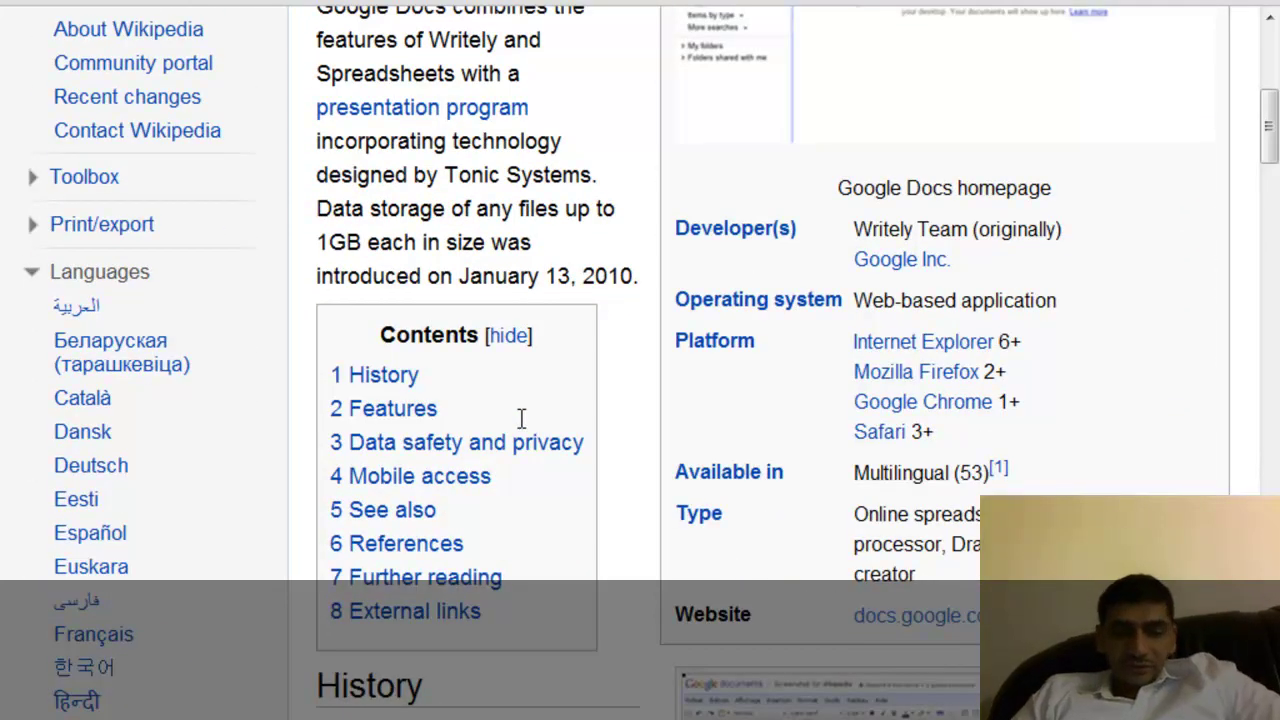
{"action": "key", "text": "ctrl+minus"}
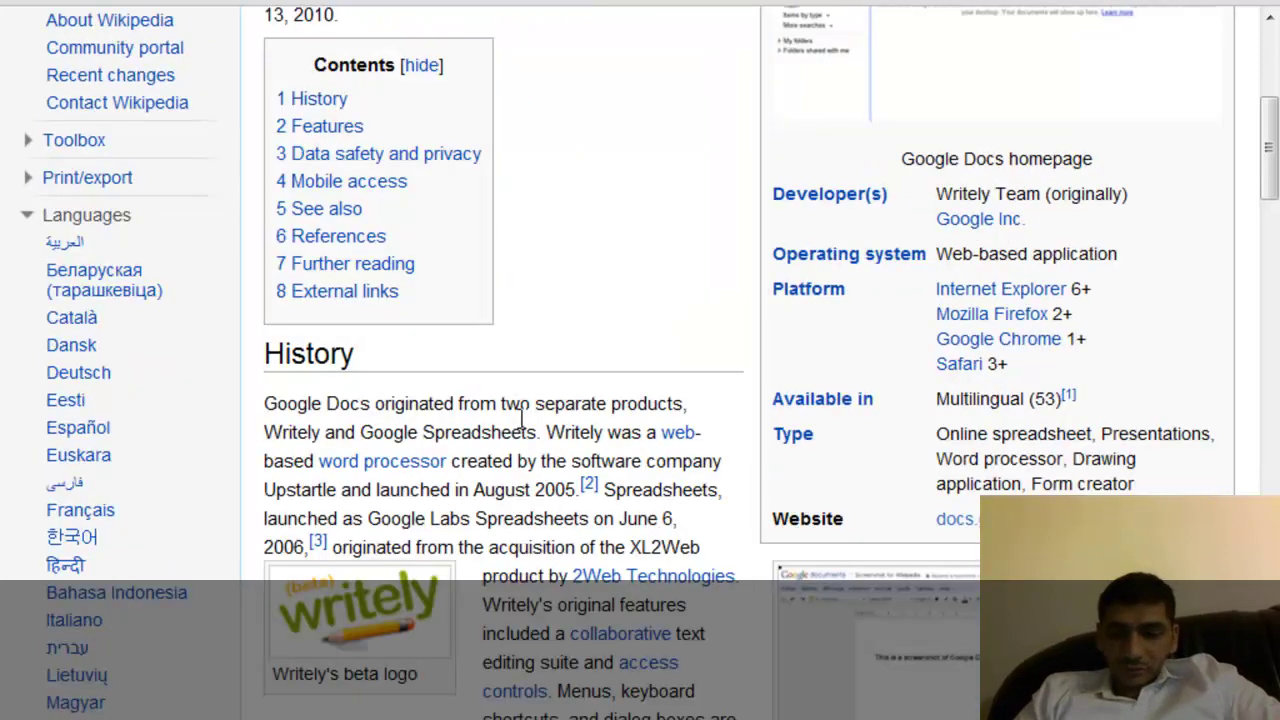
{"action": "scroll", "coordinate": [520, 418], "scroll_direction": "down", "scroll_amount": 1}
{"action": "scroll", "coordinate": [521, 418], "scroll_direction": "down", "scroll_amount": 3}
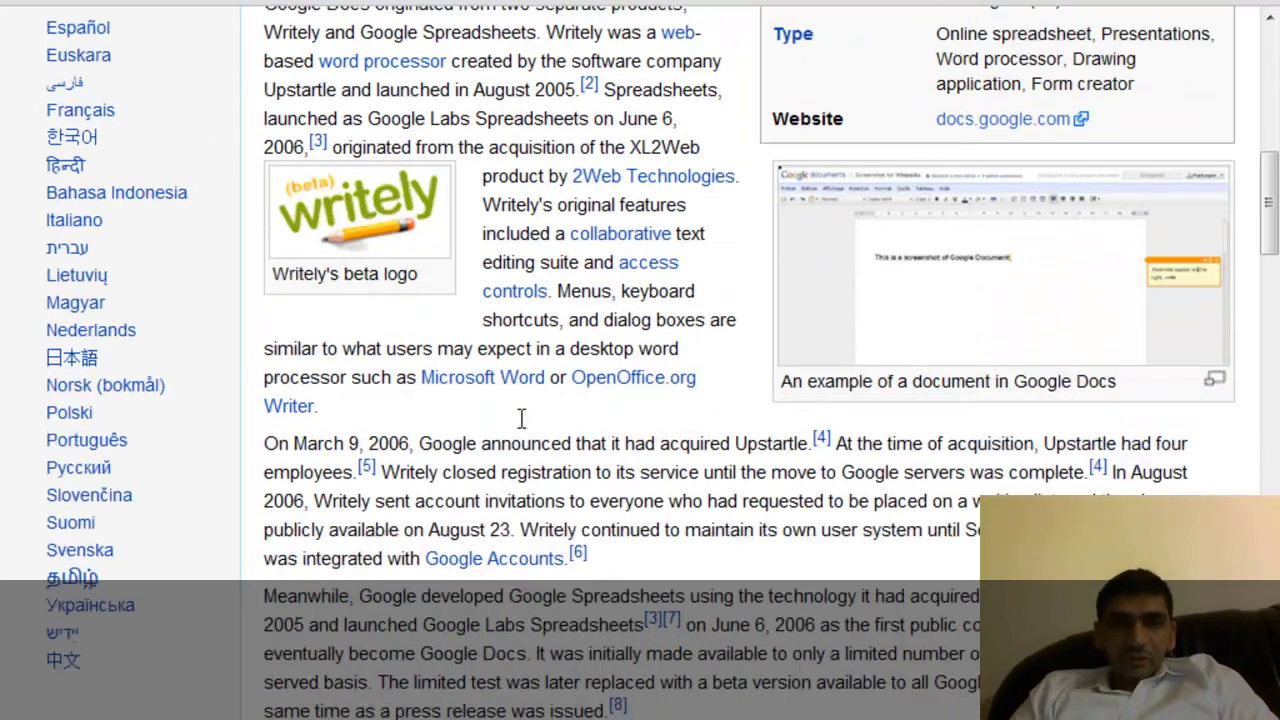
{"action": "scroll", "coordinate": [521, 418], "scroll_direction": "up", "scroll_amount": 2}
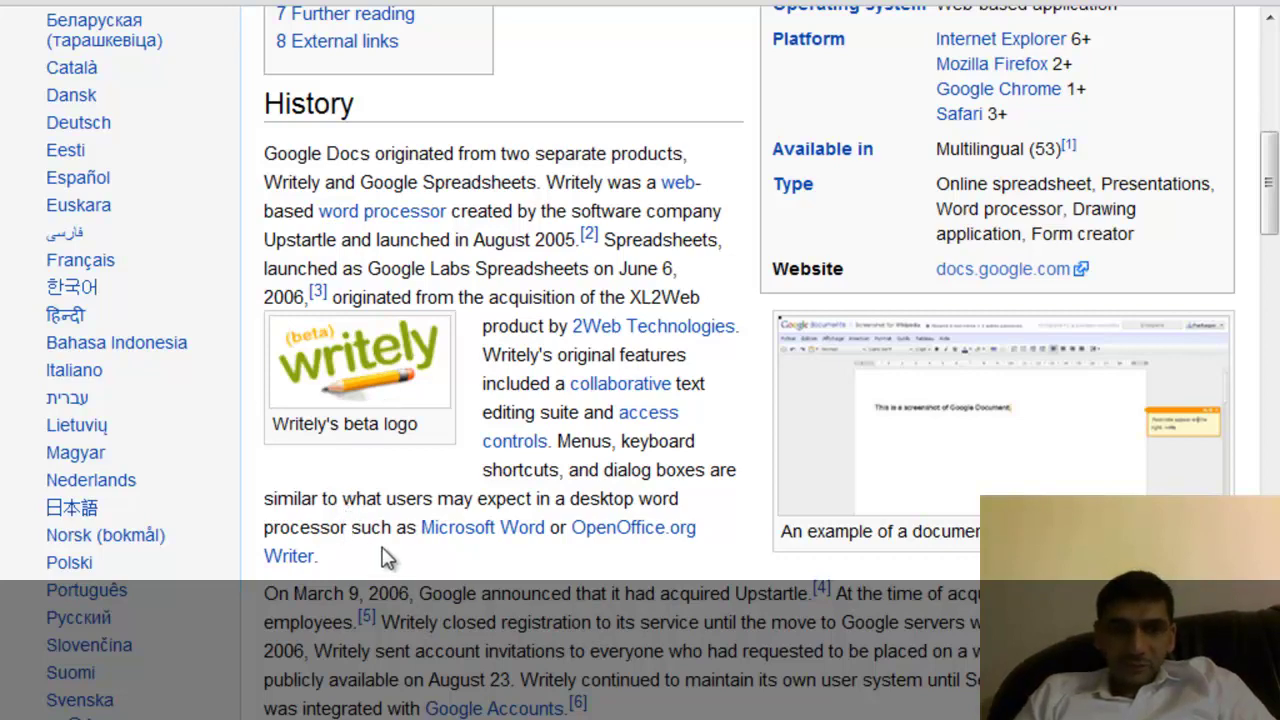
{"action": "scroll", "coordinate": [388, 558], "scroll_direction": "down", "scroll_amount": 5}
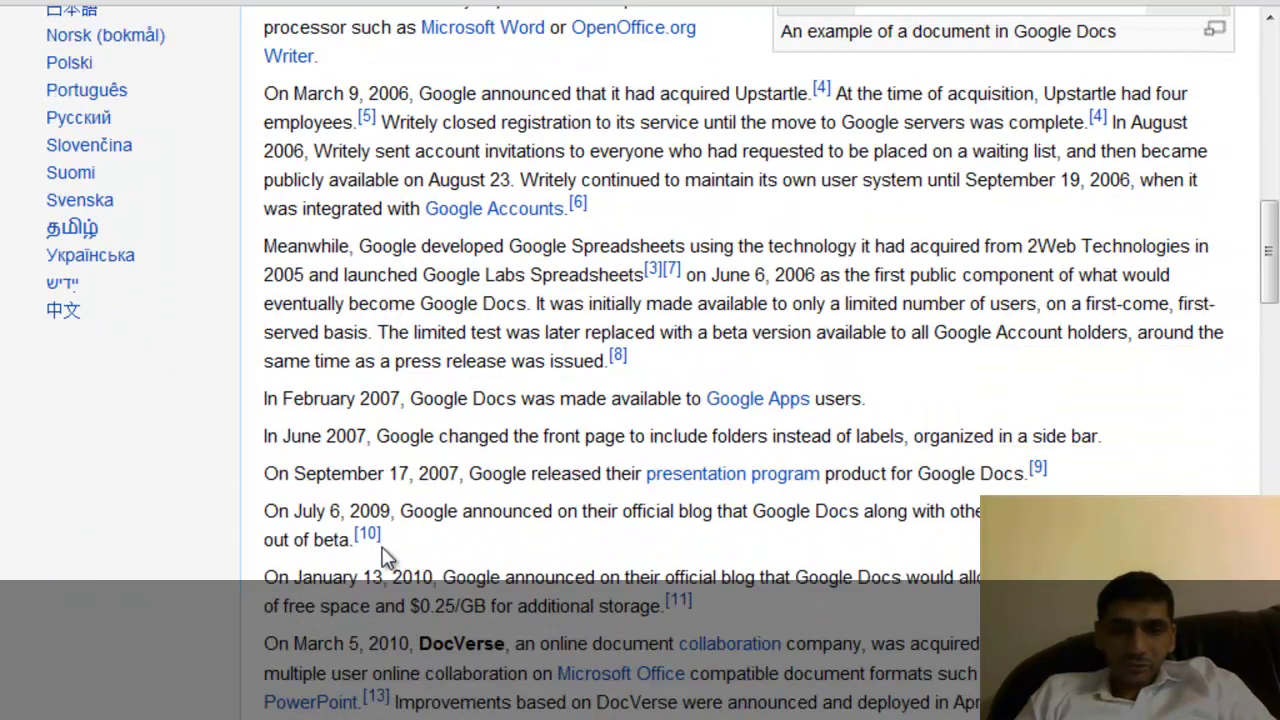
{"action": "scroll", "coordinate": [388, 558], "scroll_direction": "down", "scroll_amount": 6}
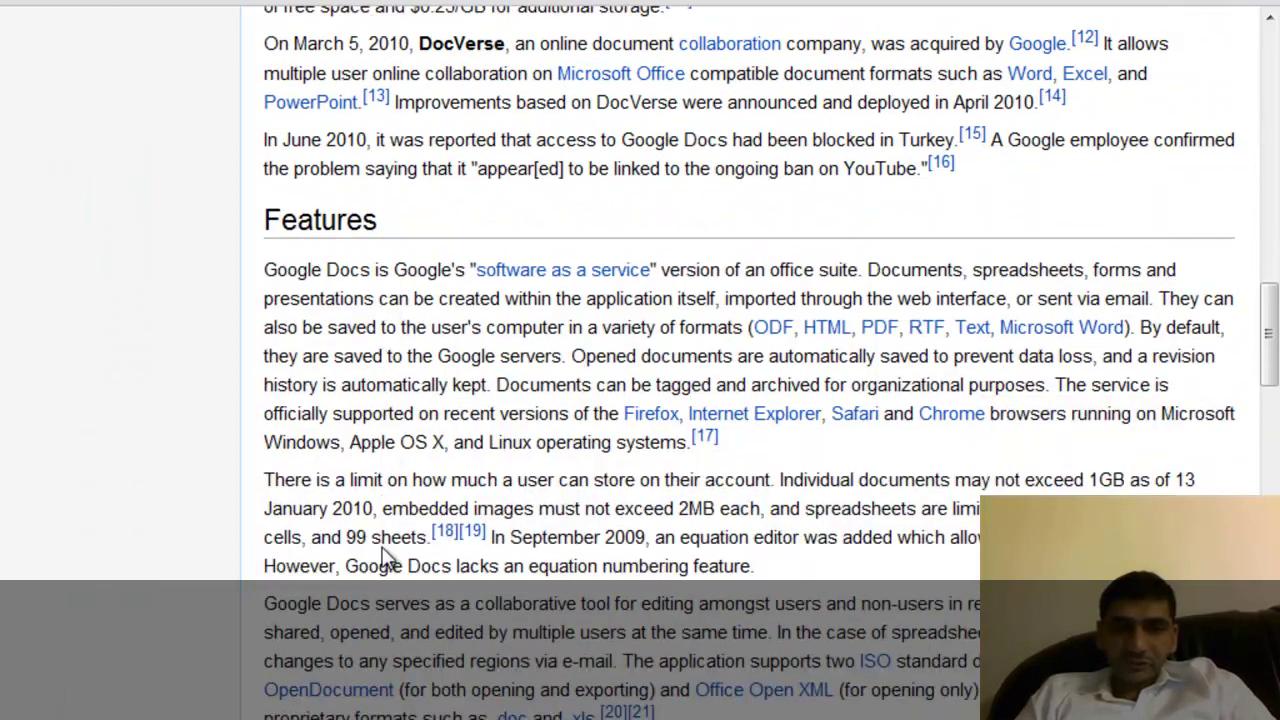
{"action": "scroll", "coordinate": [388, 558], "scroll_direction": "down", "scroll_amount": 5}
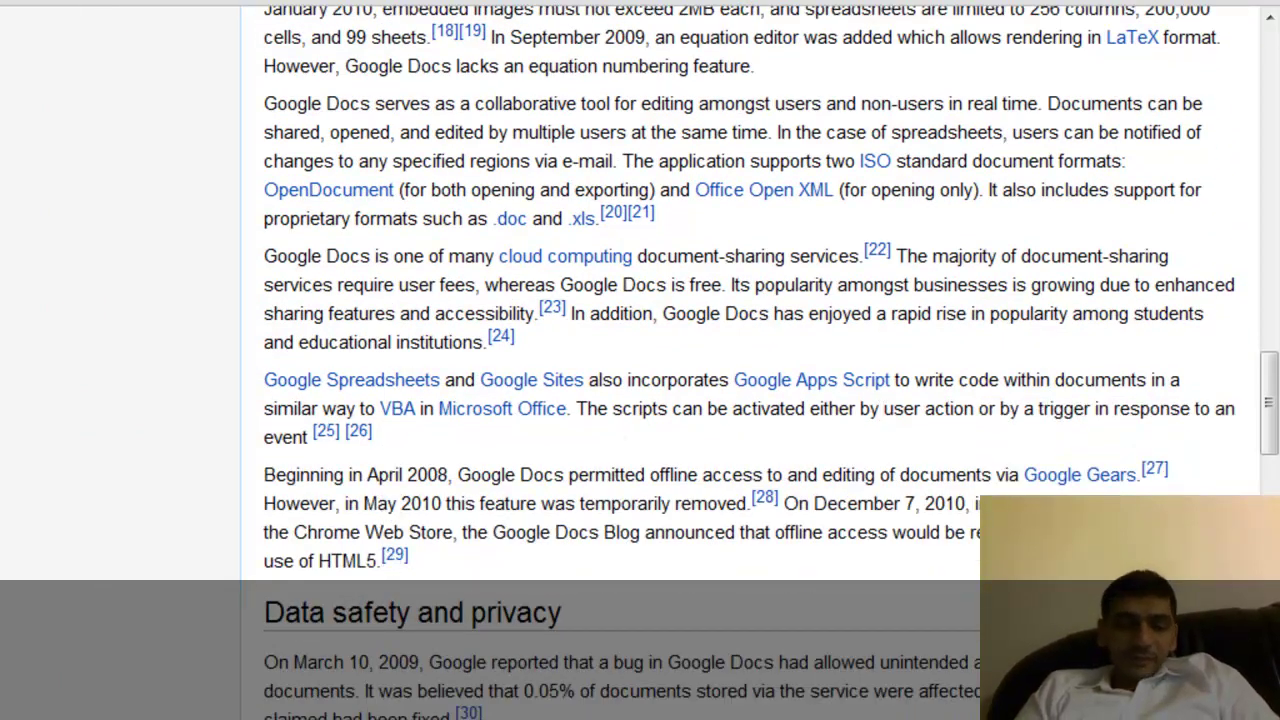
{"action": "key", "text": "ctrl+t"}
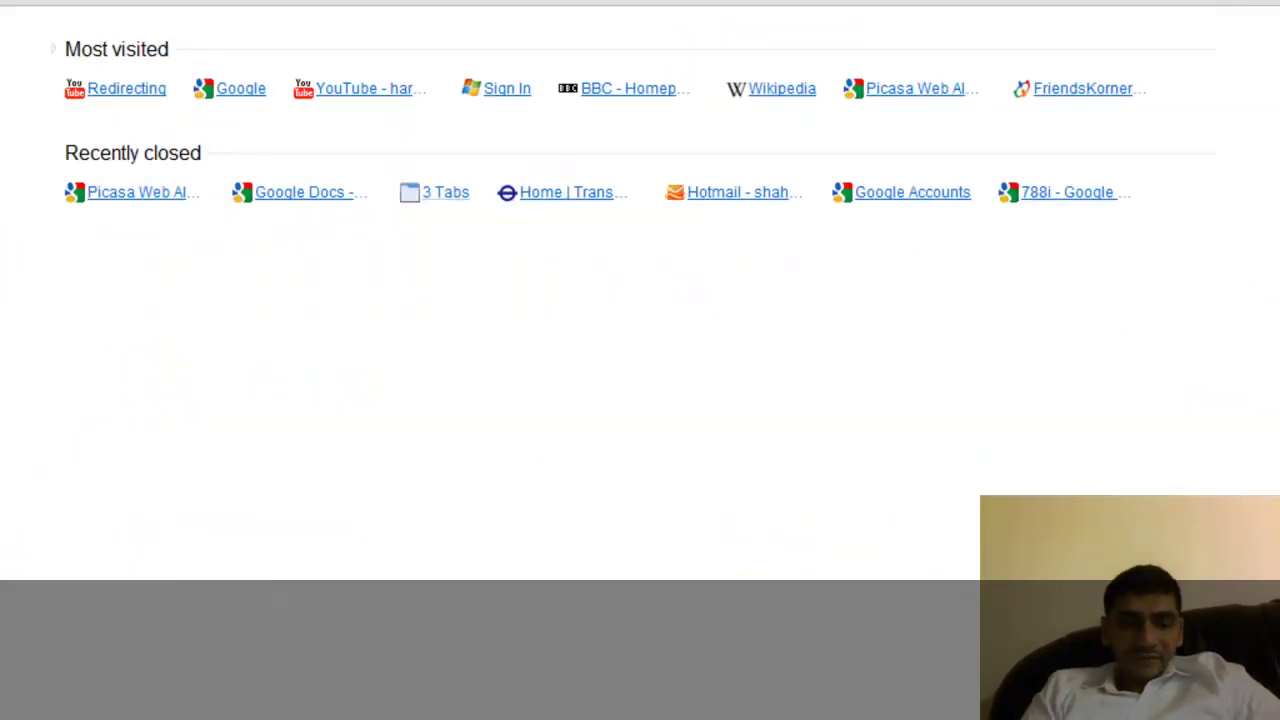
Load the Google Docs sign-in page from the browser address bar.
{"action": "type", "text": "doc"}
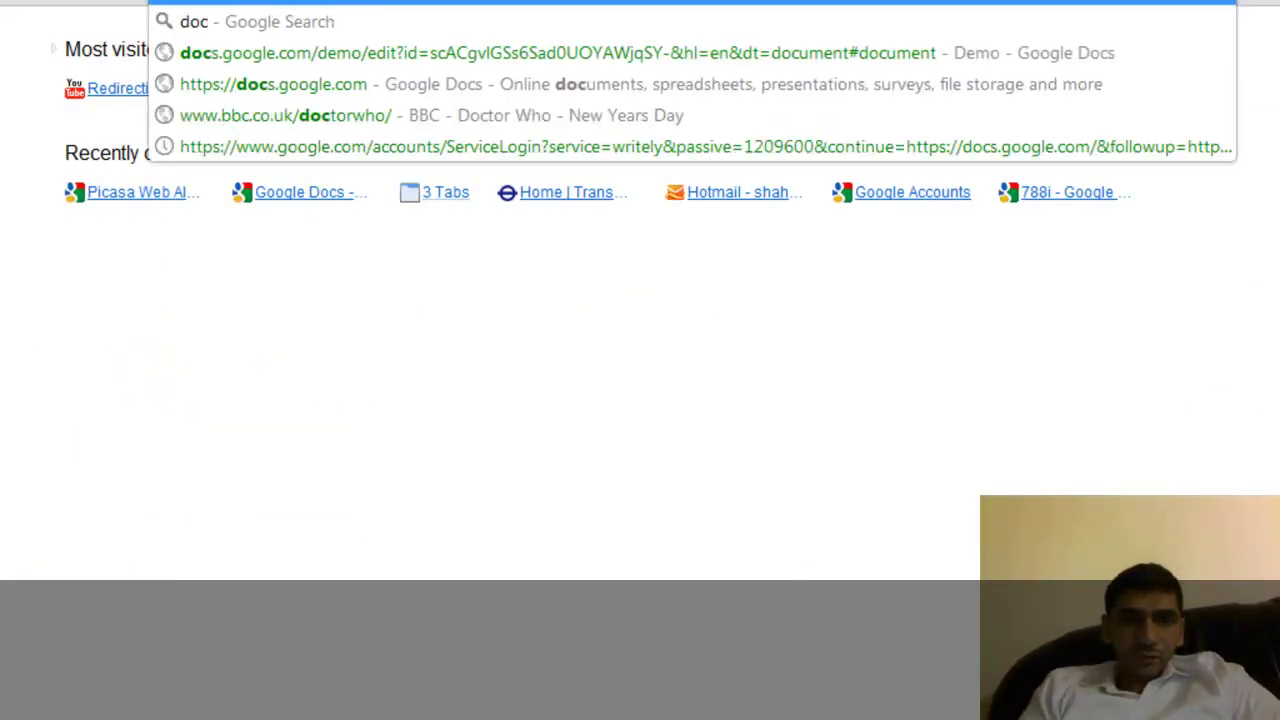
{"action": "key", "text": "Down"}
{"action": "key", "text": "Down"}
{"action": "key", "text": "Return"}
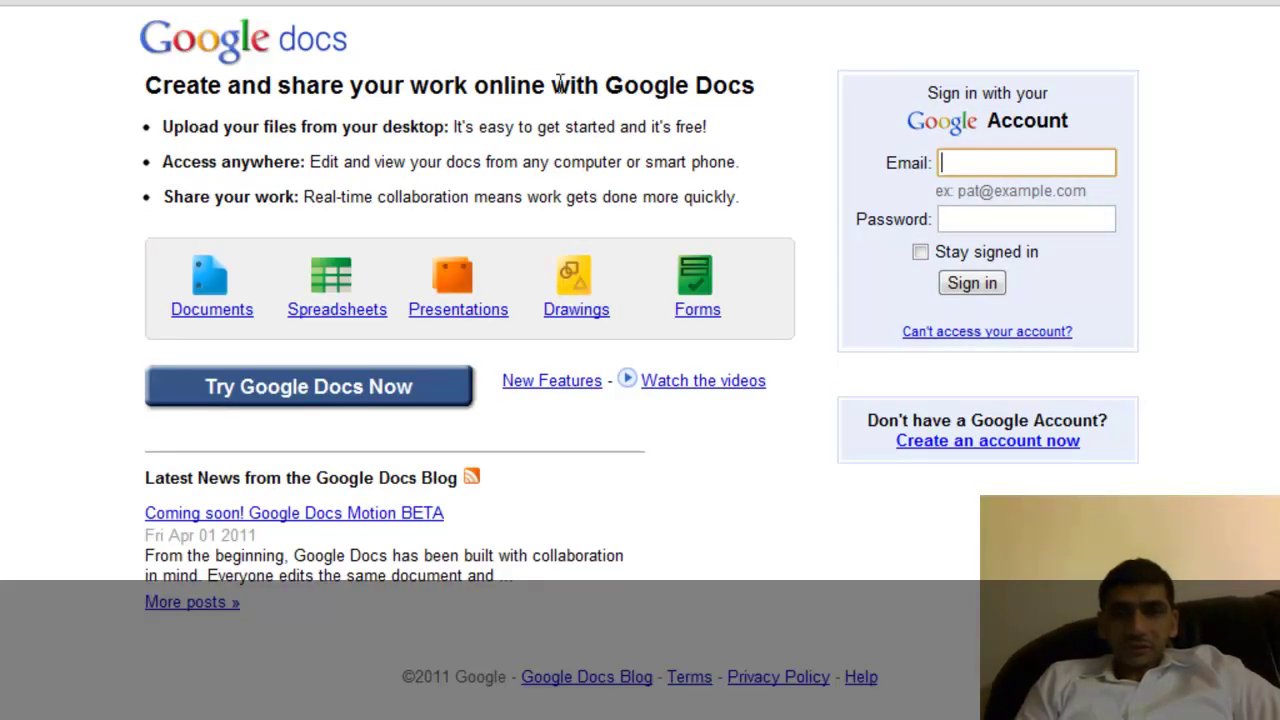
Sign in with the account e-mail and password.
{"action": "left_click", "coordinate": [1026, 161]}
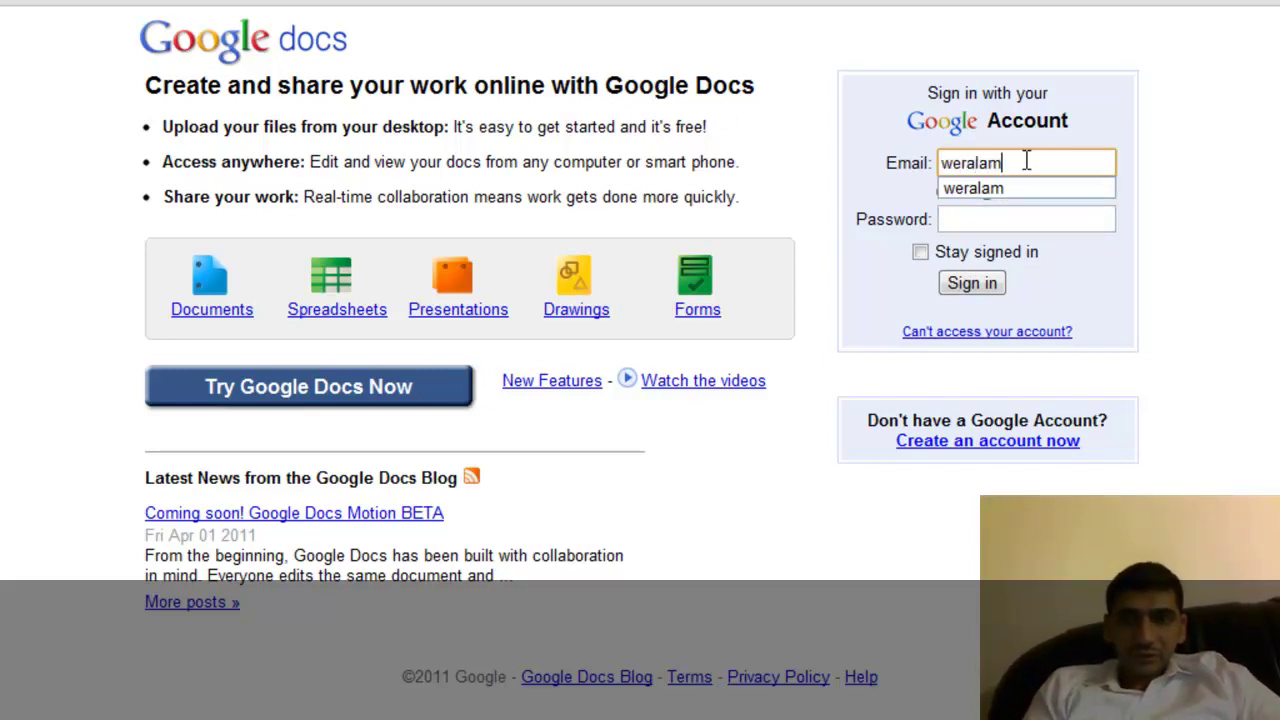
{"action": "key", "text": "Tab"}
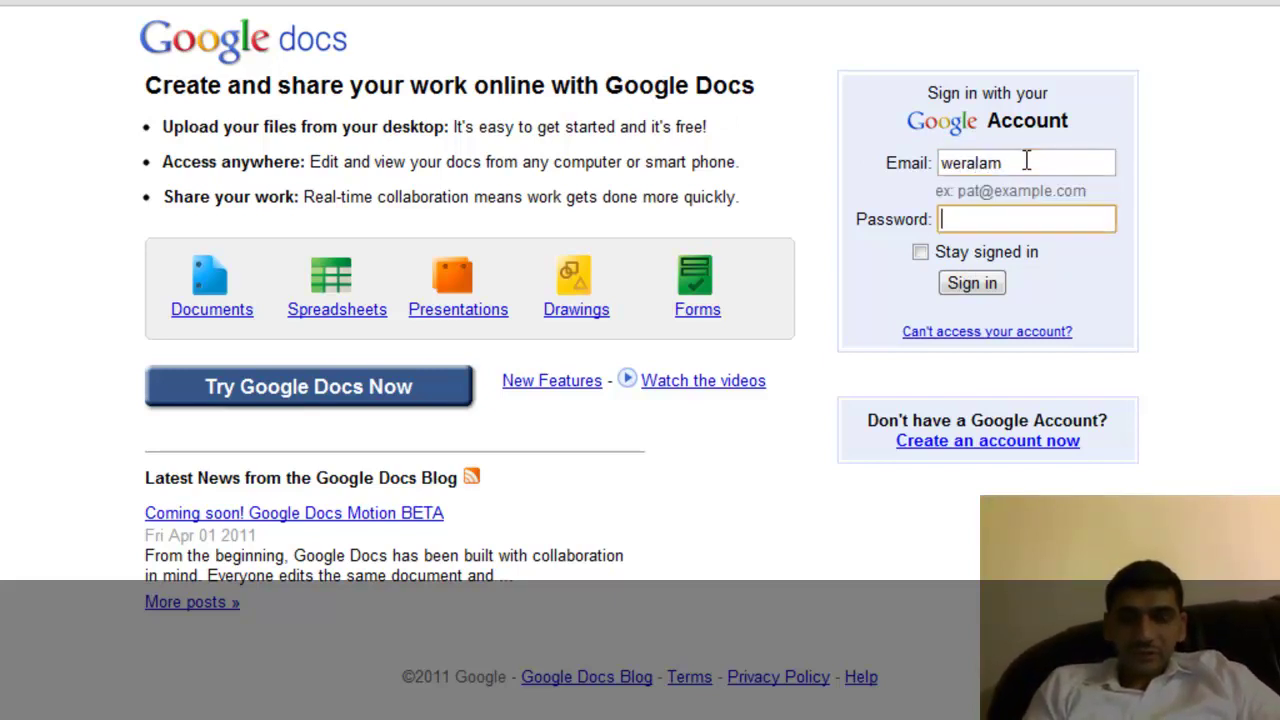
{"action": "type", "text": "********"}
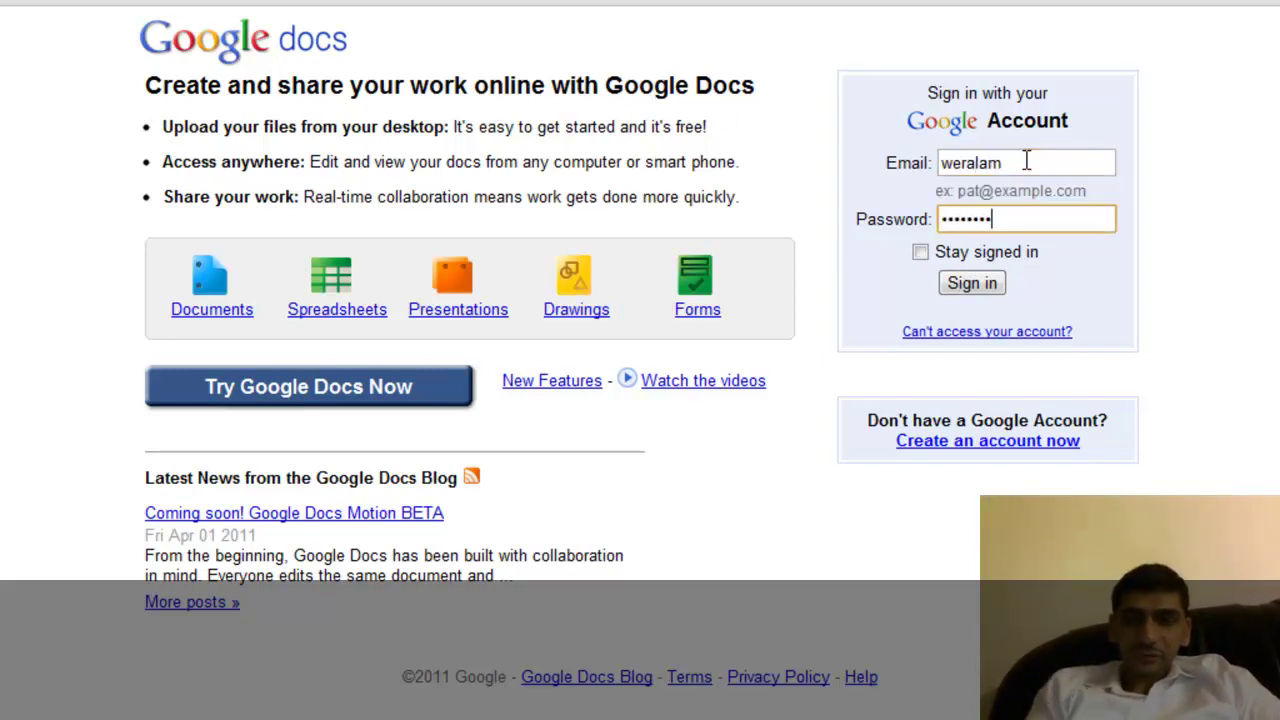
{"action": "key", "text": "Return"}
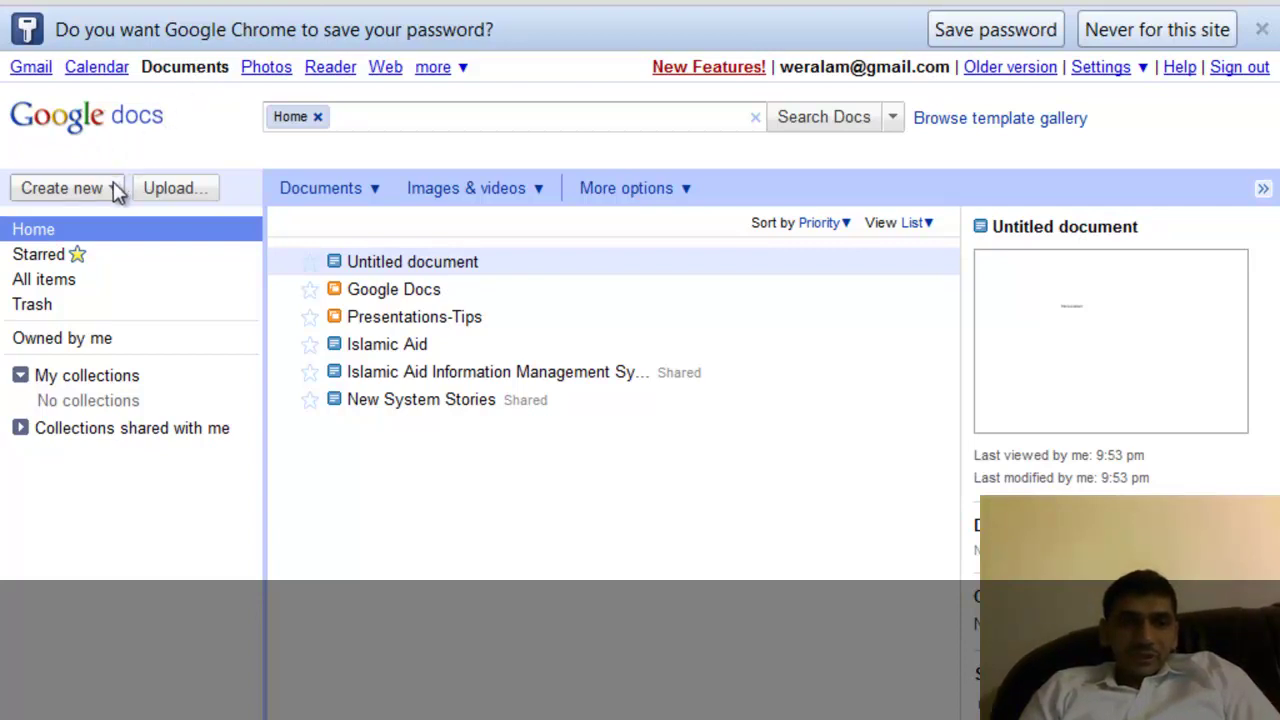
Enlarge the home list, glance at the Upload page, then create a new blank document.
{"action": "key", "text": "ctrl+plus"}
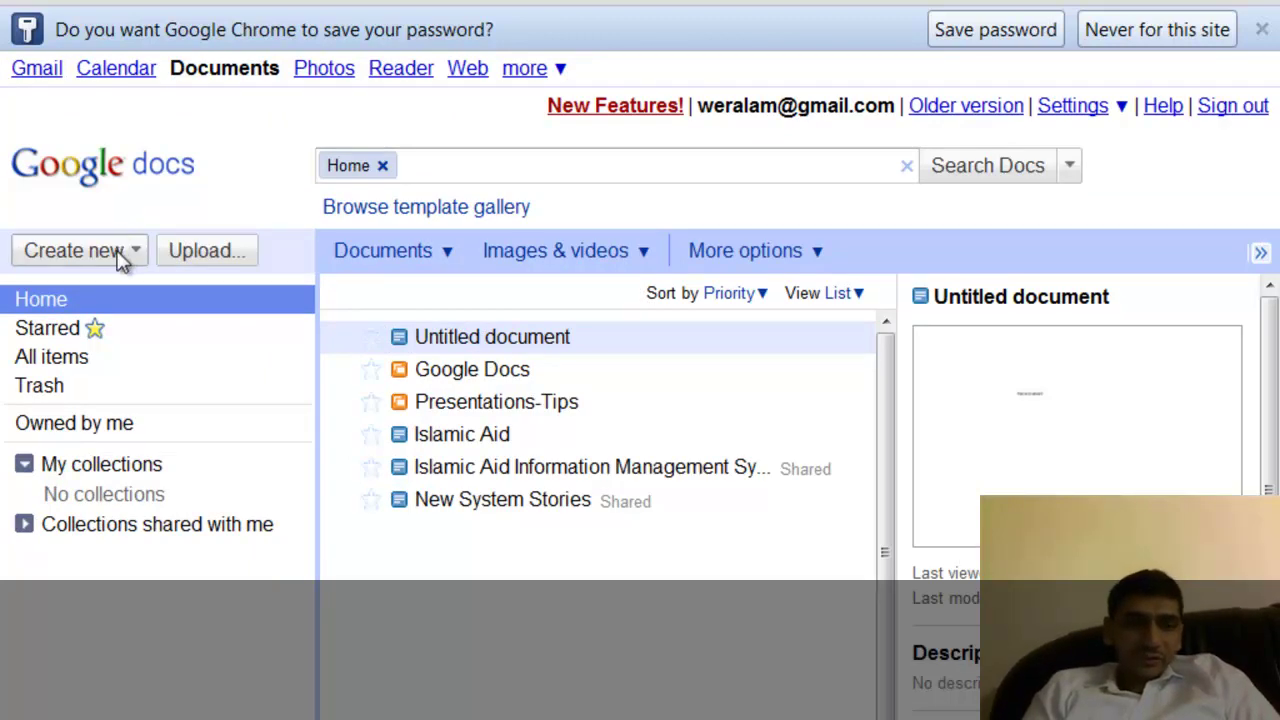
{"action": "left_click", "coordinate": [199, 256]}
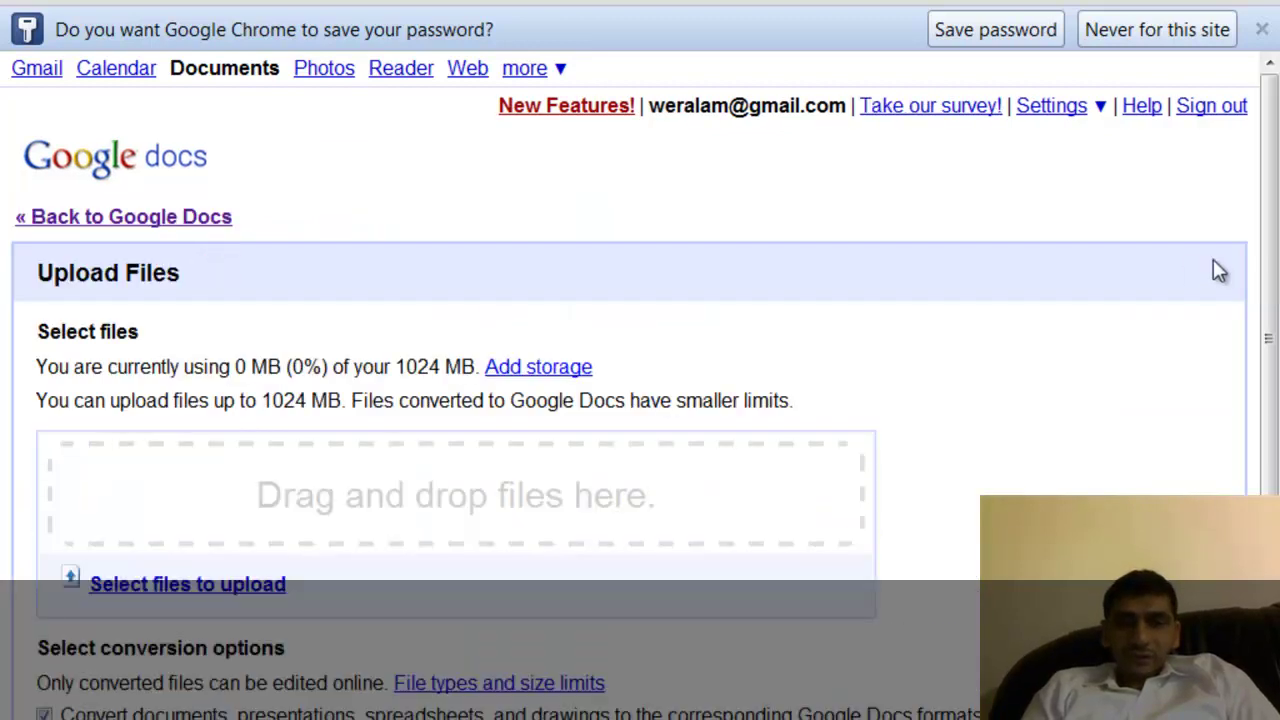
{"action": "left_click_drag", "start_coordinate": [1271, 187], "coordinate": [1266, 417]}
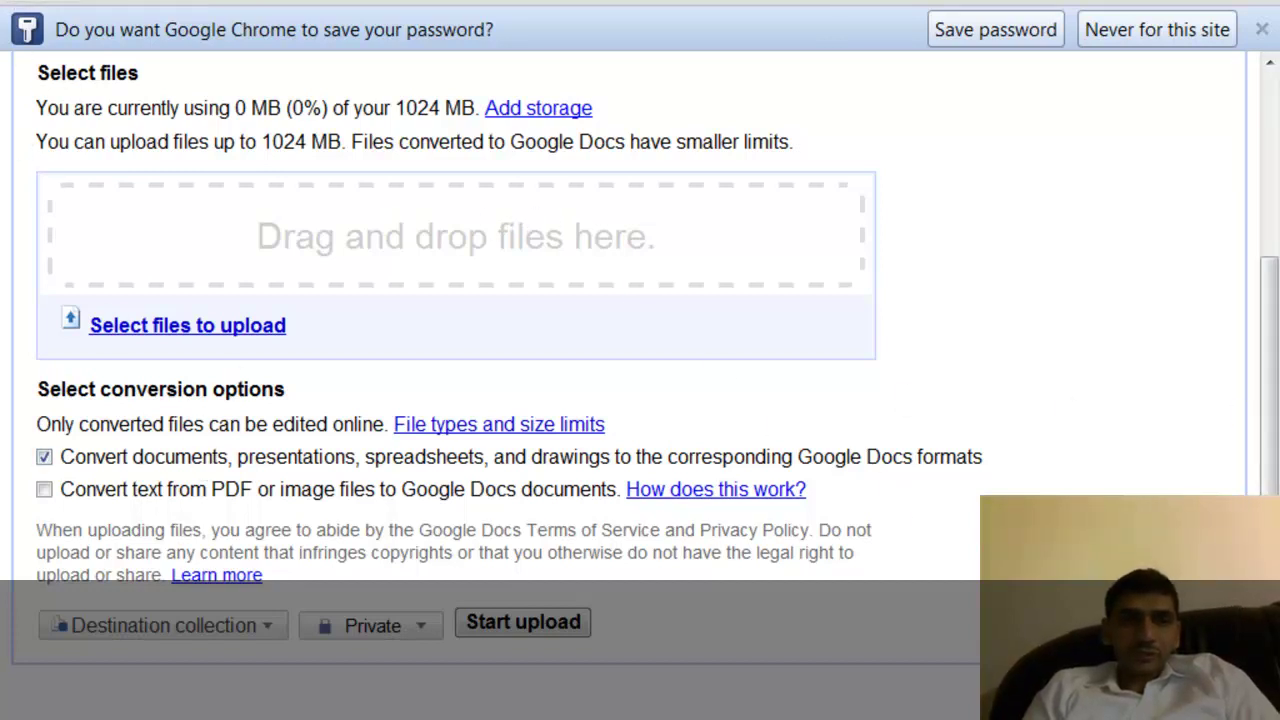
{"action": "key", "text": "alt+Left"}
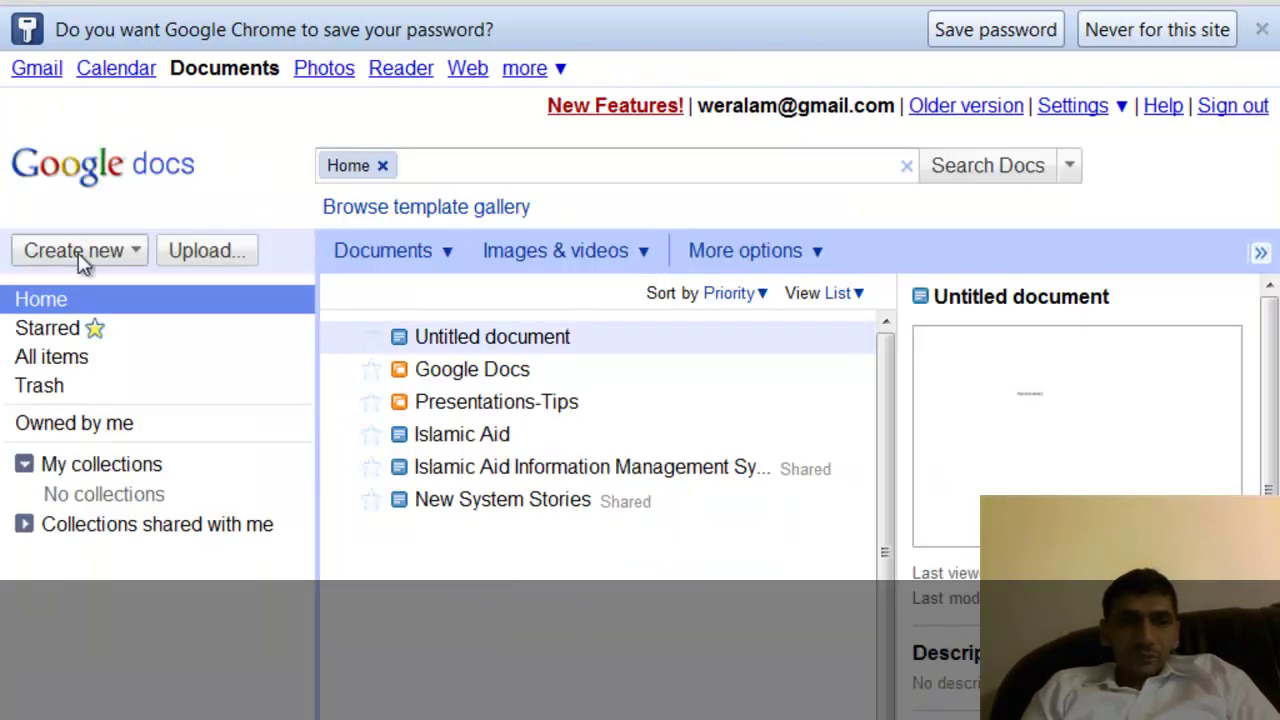
{"action": "left_click", "coordinate": [80, 255]}
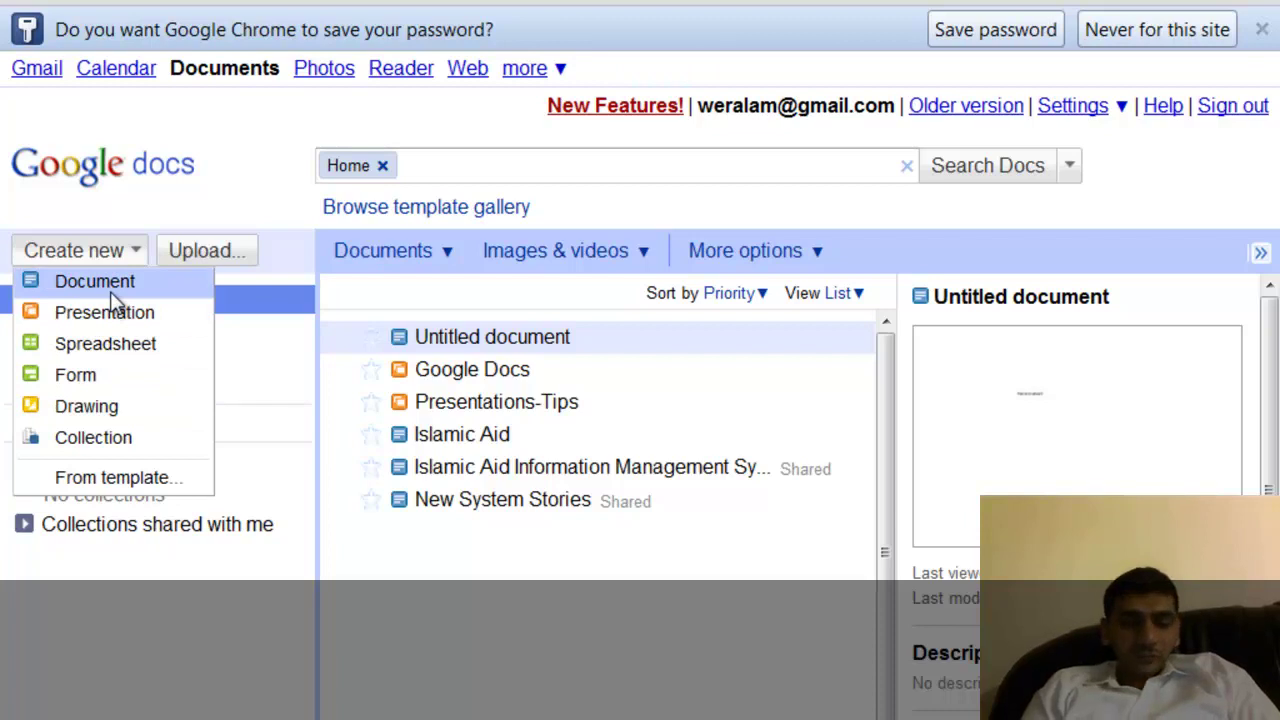
{"action": "left_click", "coordinate": [113, 296]}
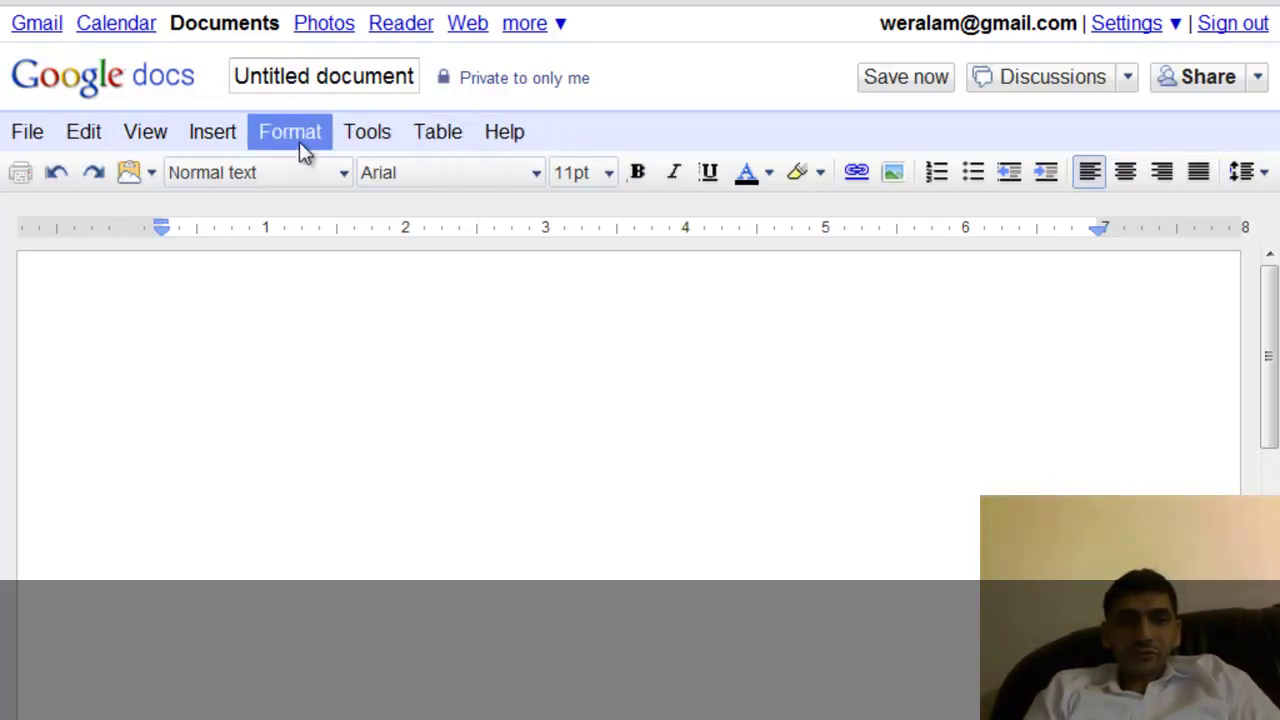
{"action": "left_click", "coordinate": [44, 135]}
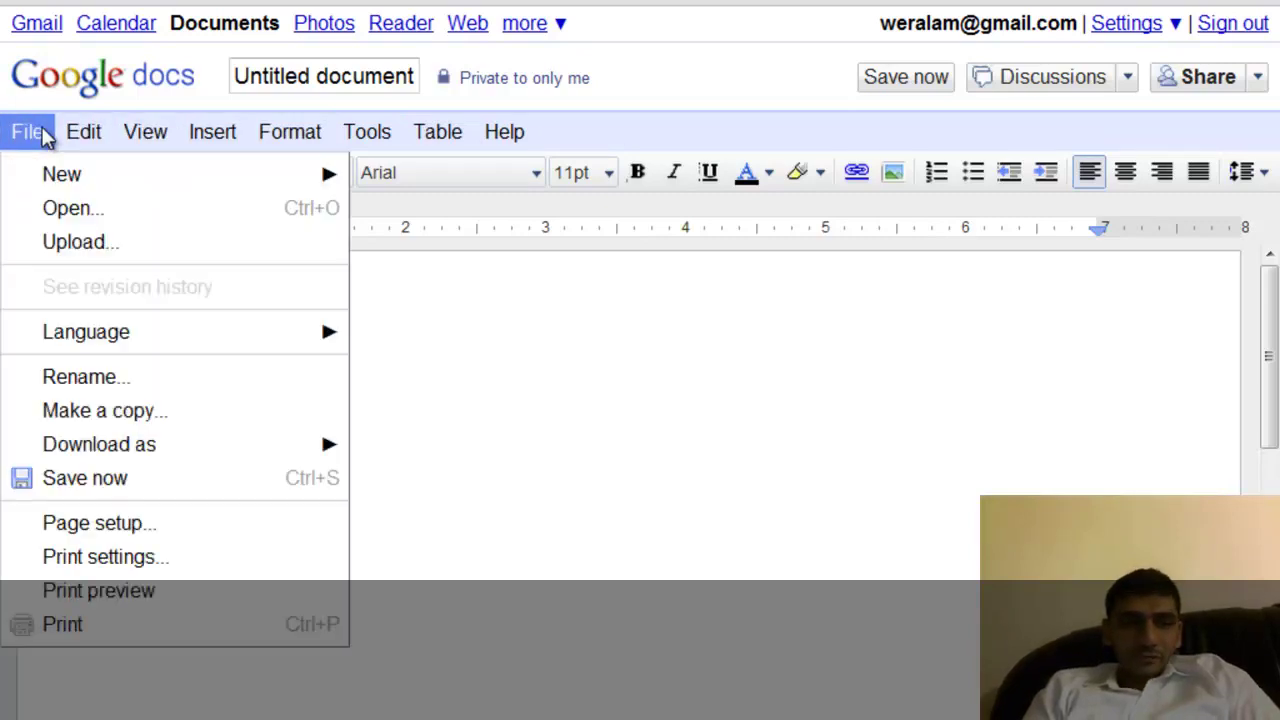
{"action": "mouse_move", "coordinate": [110, 186]}
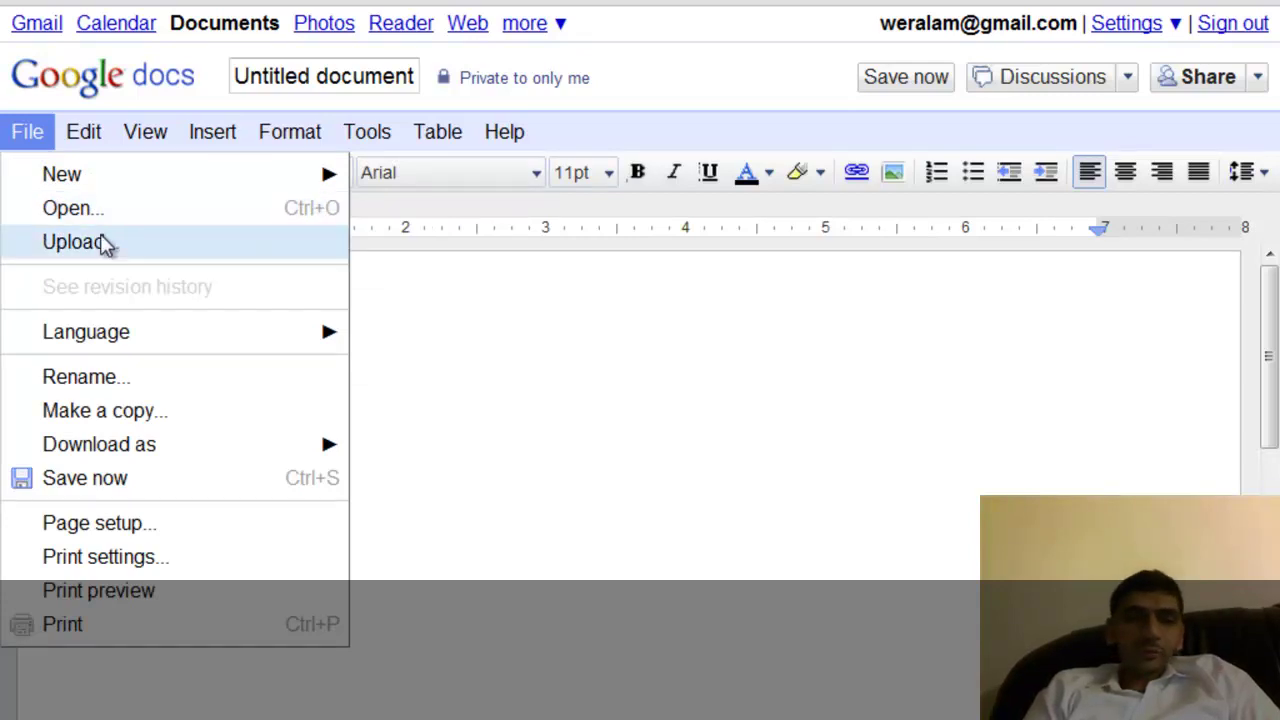
{"action": "mouse_move", "coordinate": [115, 332]}
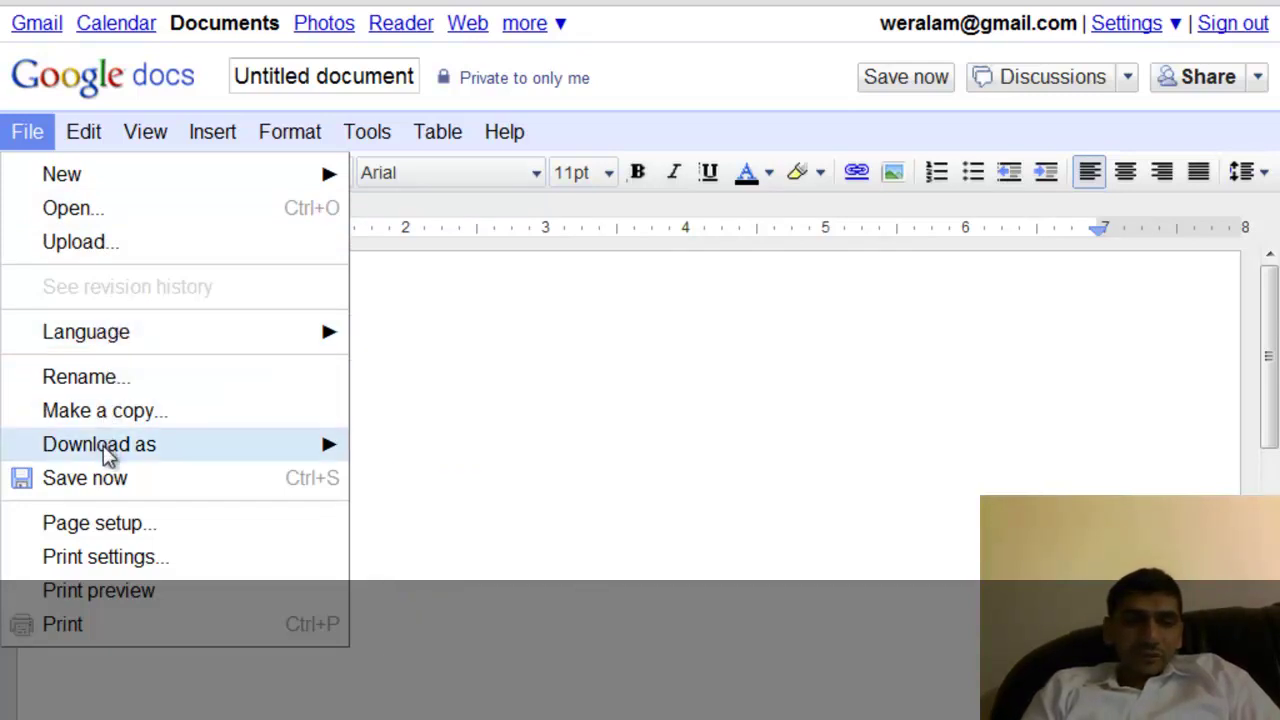
{"action": "mouse_move", "coordinate": [107, 452]}
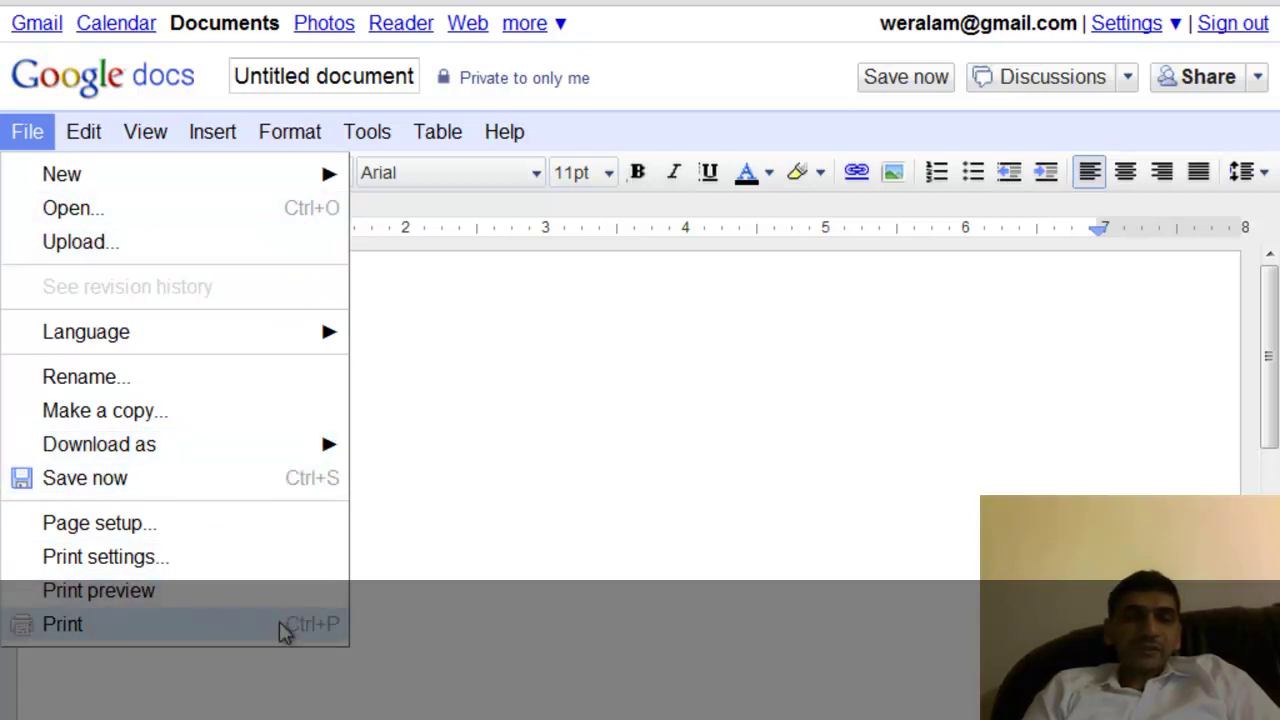
{"action": "left_click", "coordinate": [461, 383]}
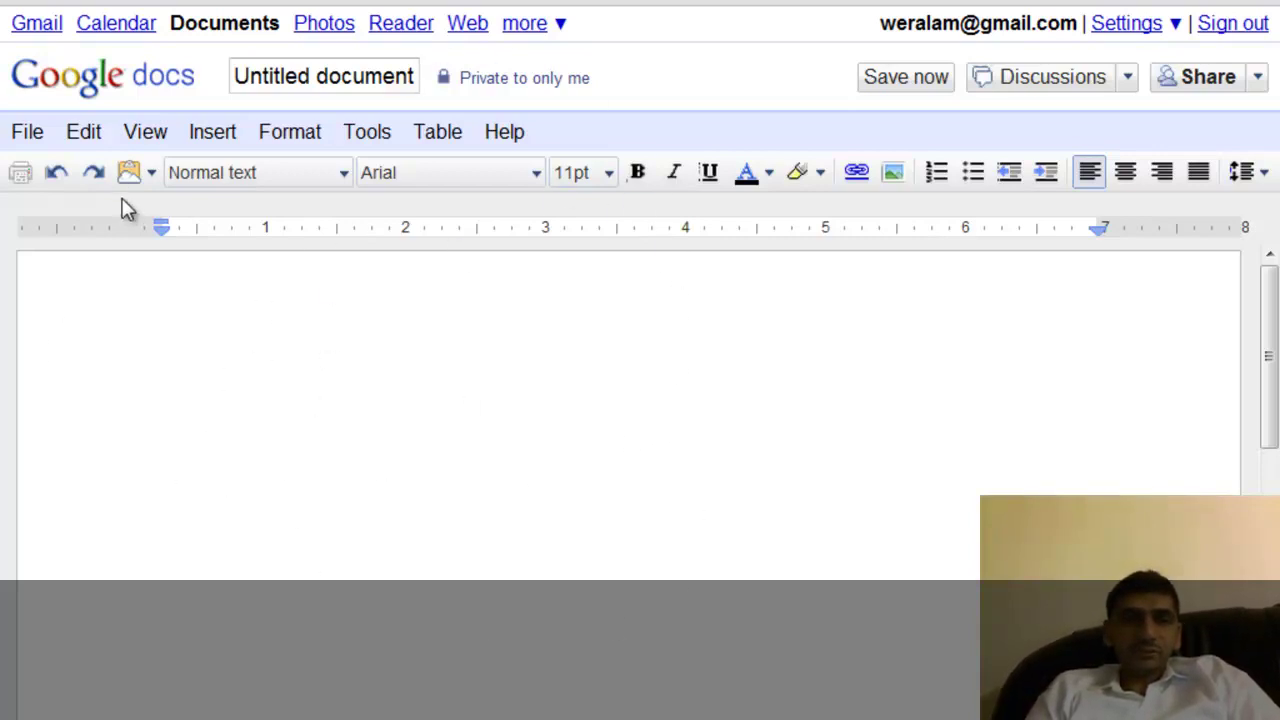
{"action": "left_click", "coordinate": [38, 134]}
{"action": "mouse_move", "coordinate": [83, 140]}
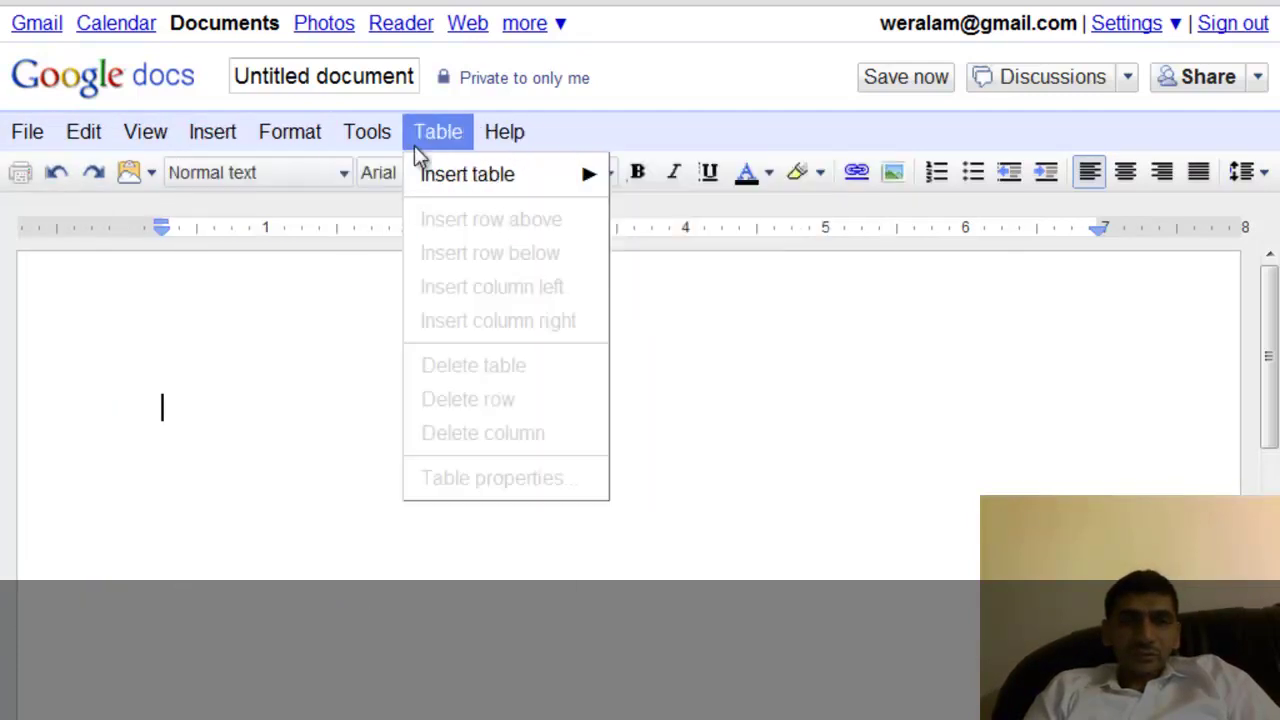
{"action": "mouse_move", "coordinate": [158, 143]}
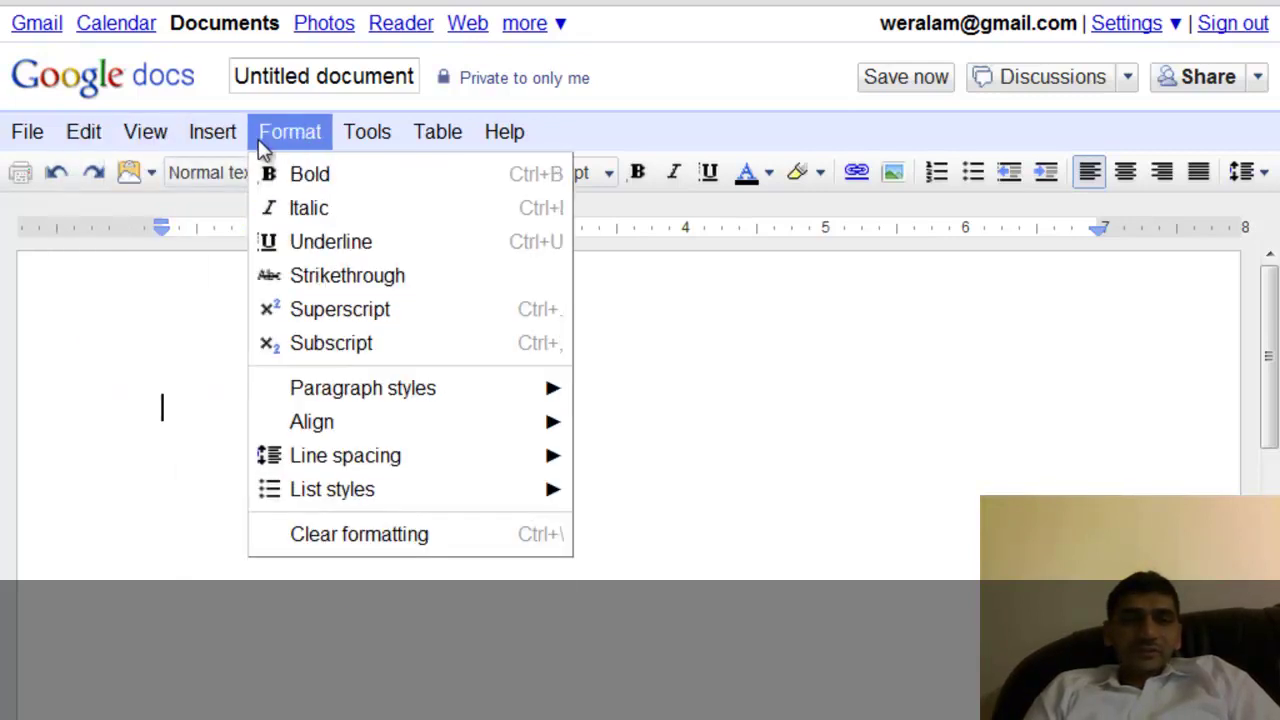
{"action": "mouse_move", "coordinate": [380, 143]}
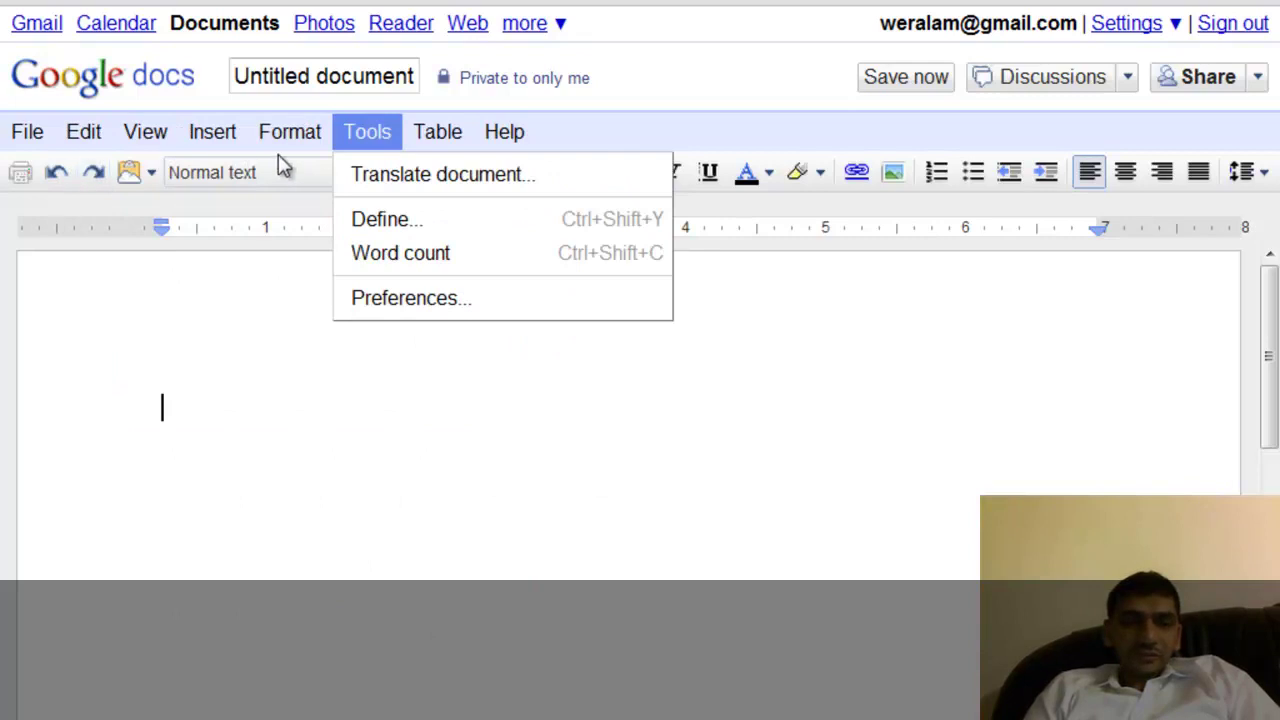
{"action": "mouse_move", "coordinate": [290, 138]}
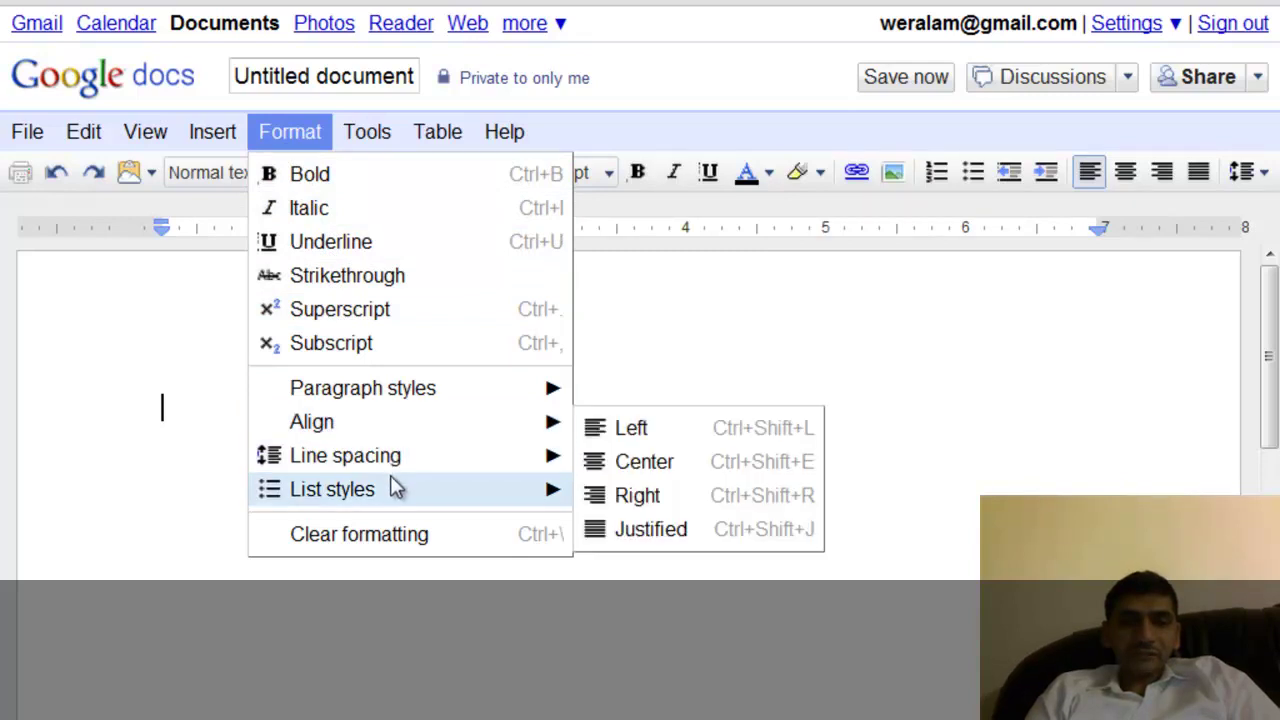
{"action": "mouse_move", "coordinate": [372, 465]}
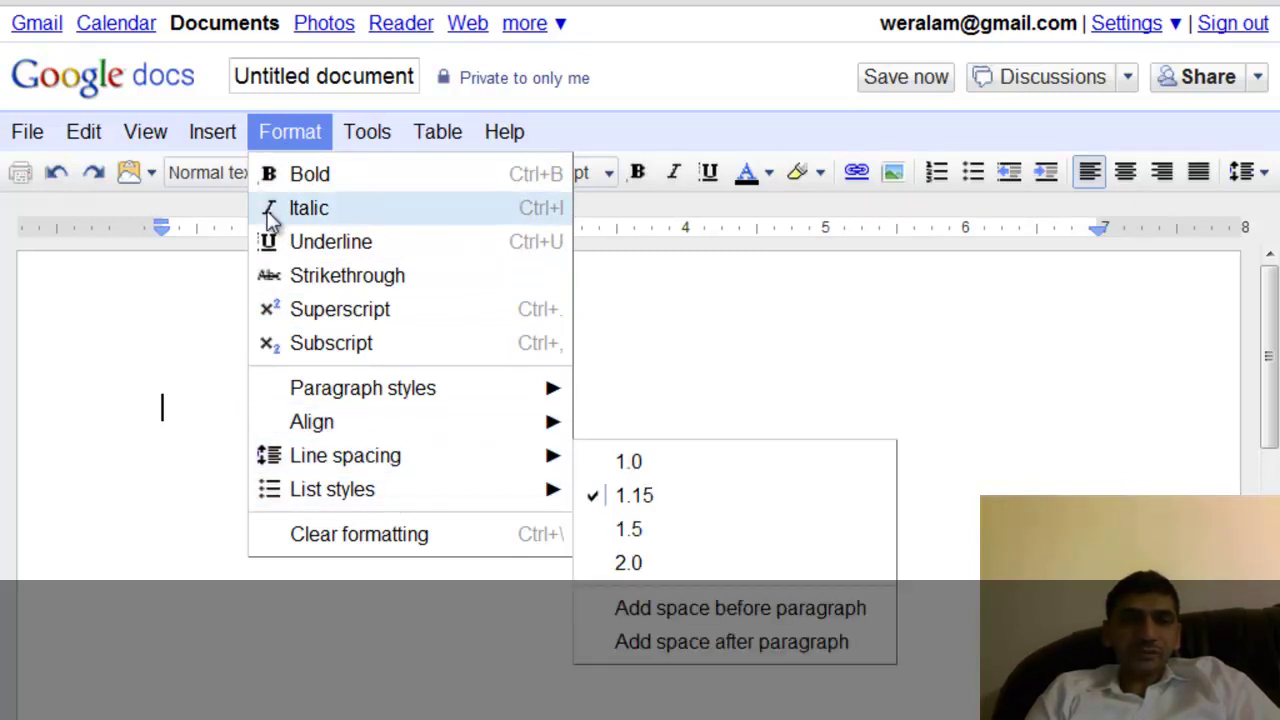
{"action": "mouse_move", "coordinate": [220, 132]}
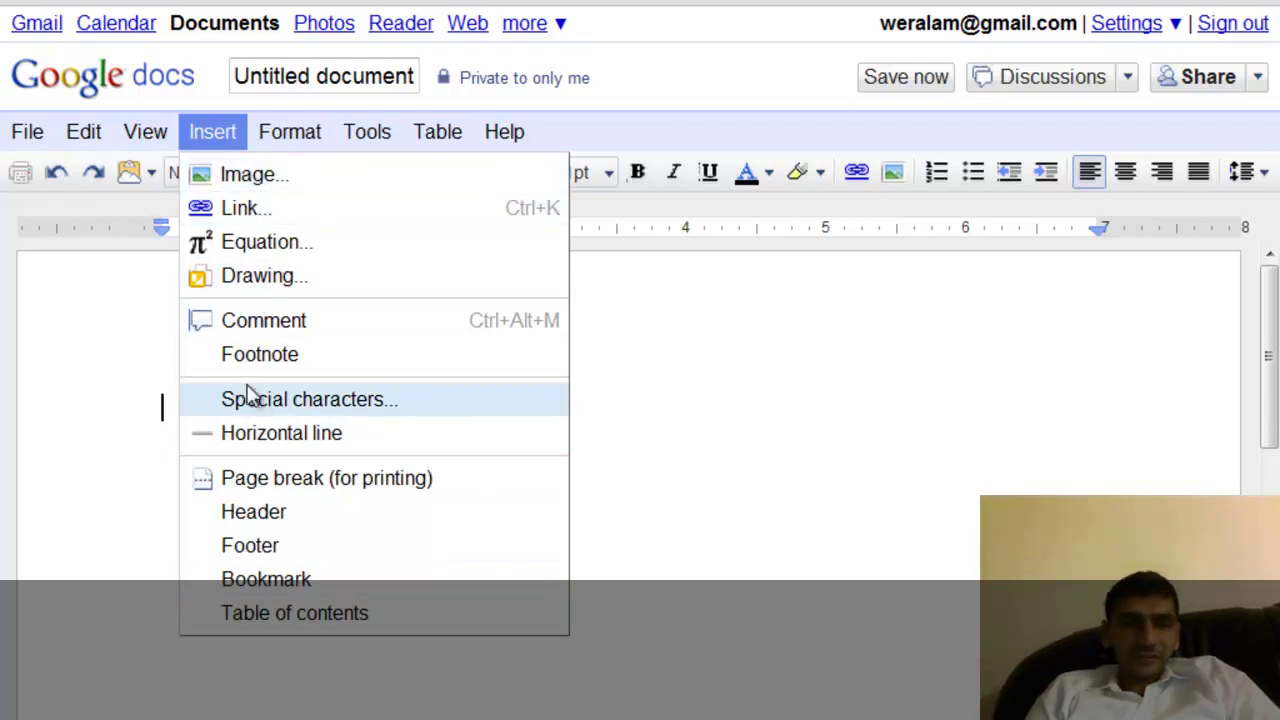
{"action": "left_click", "coordinate": [304, 578]}
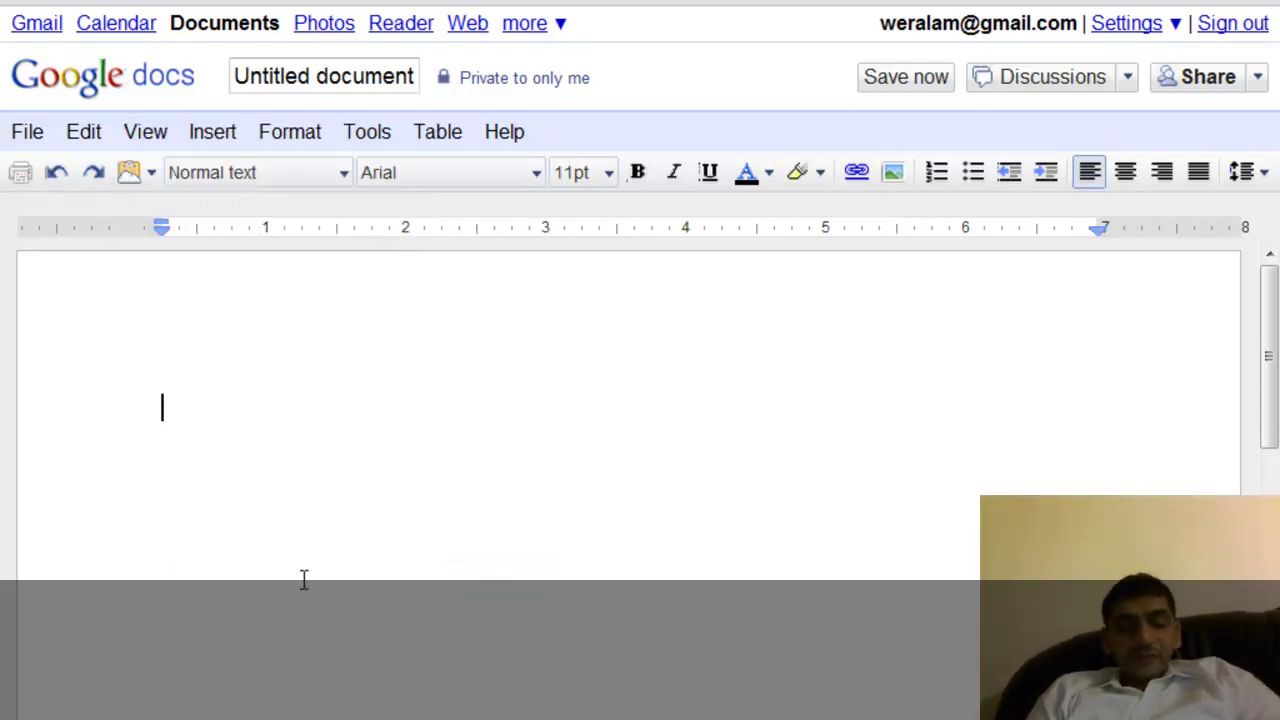
Type the title Haroonabad followed by a Location heading.
{"action": "type", "text": "Ho"}
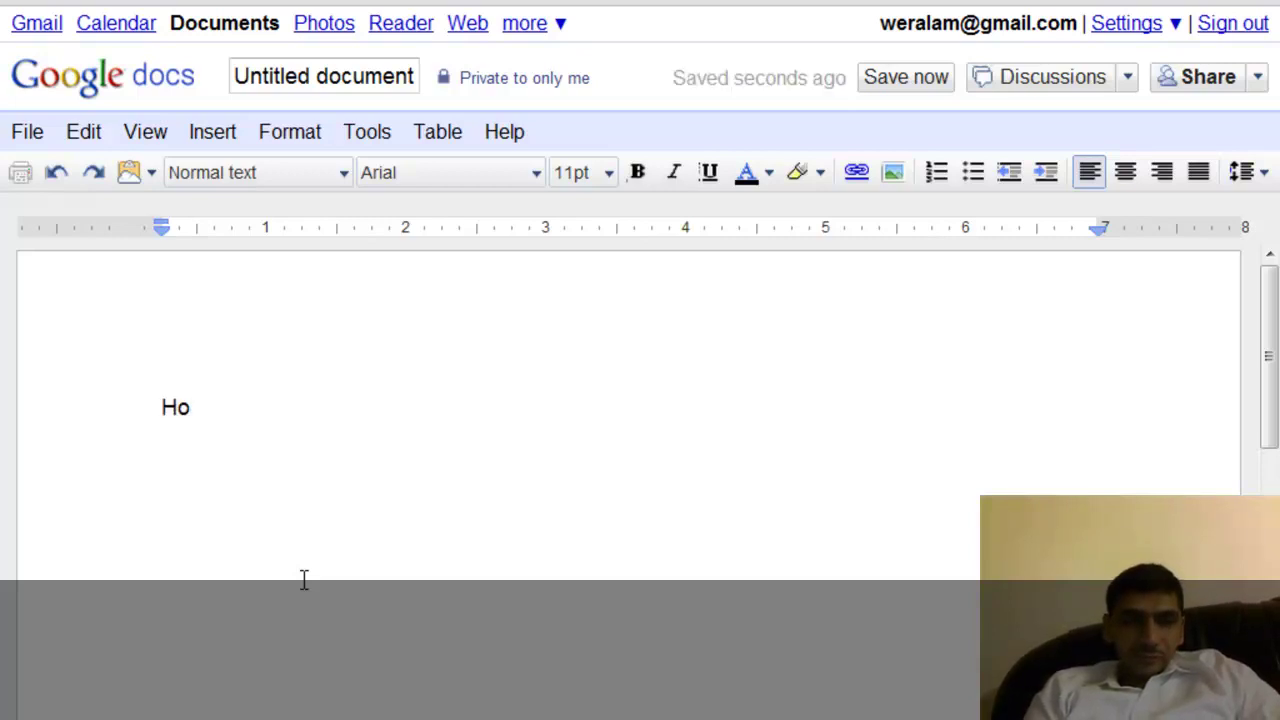
{"action": "key", "text": "BackSpace"}
{"action": "type", "text": "a"}
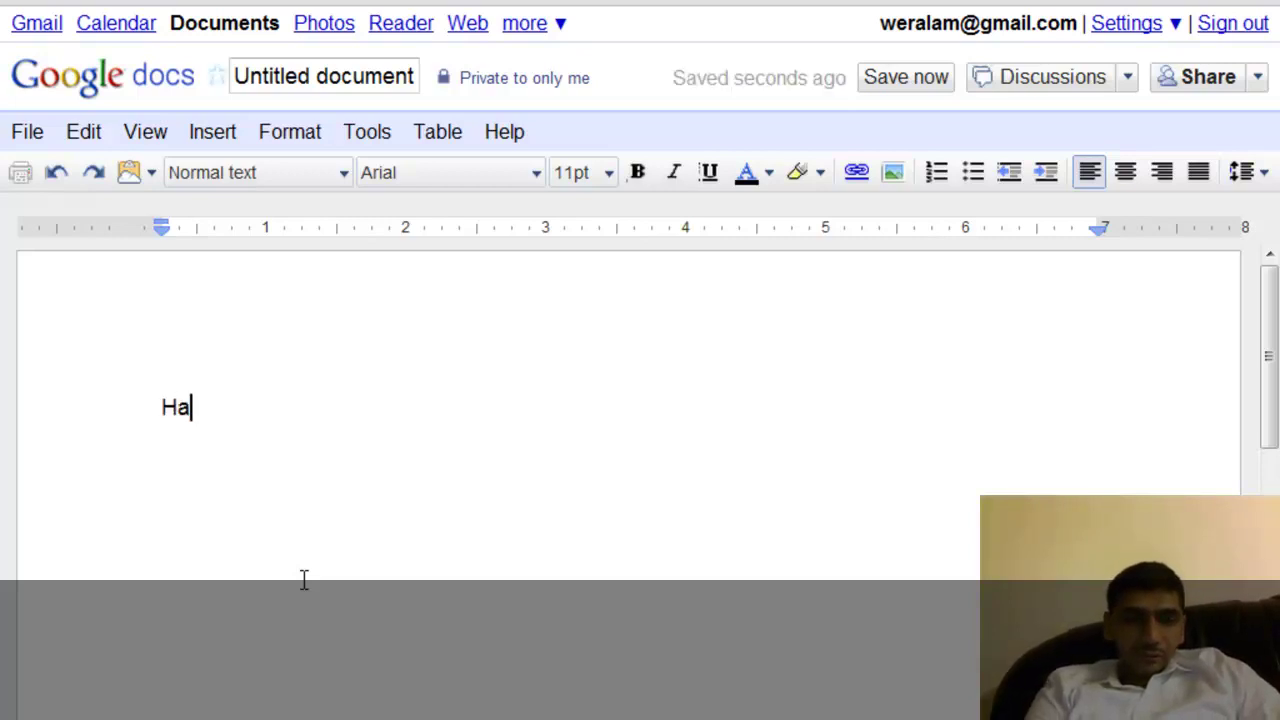
{"action": "type", "text": "roon"}
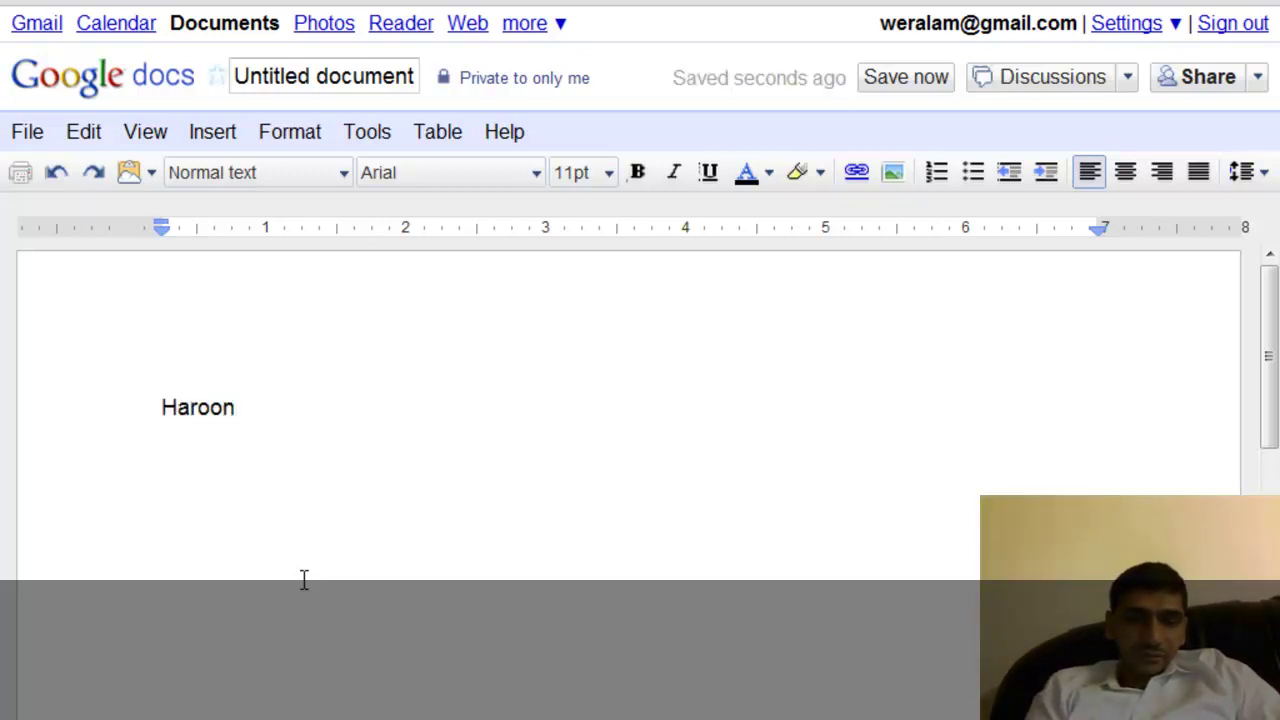
{"action": "type", "text": "abad"}
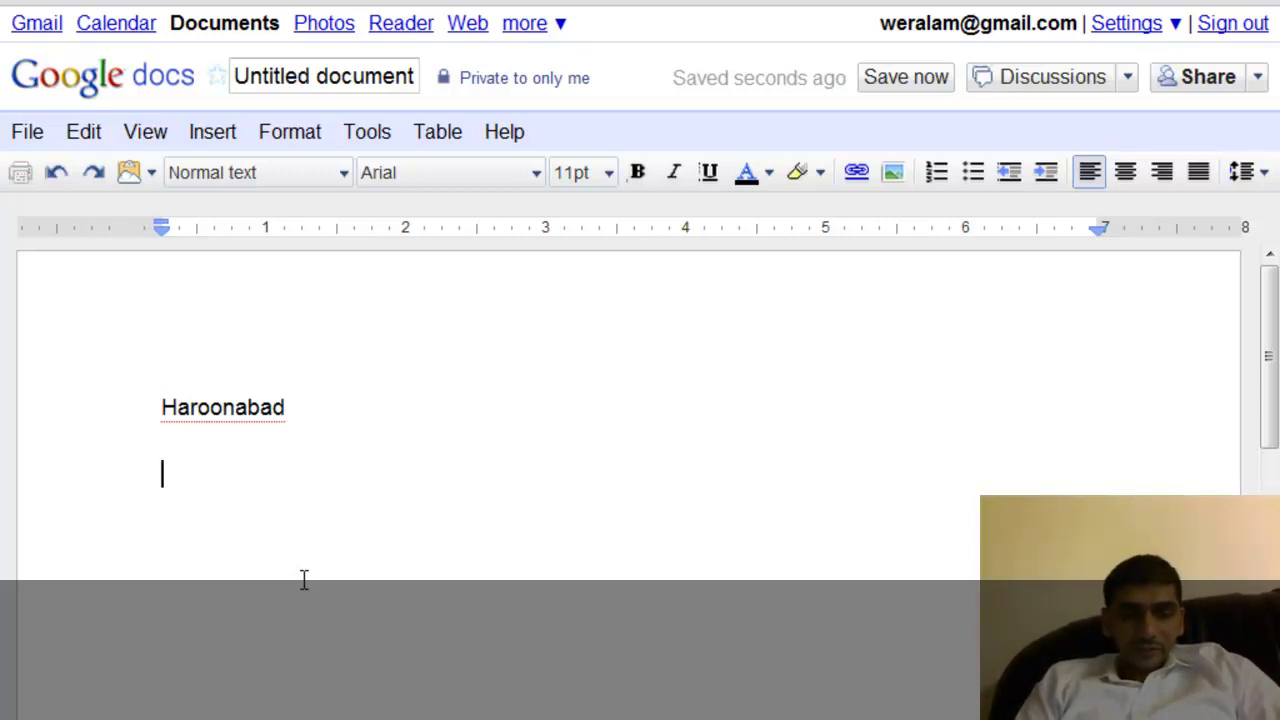
{"action": "type", "text": "Loc"}
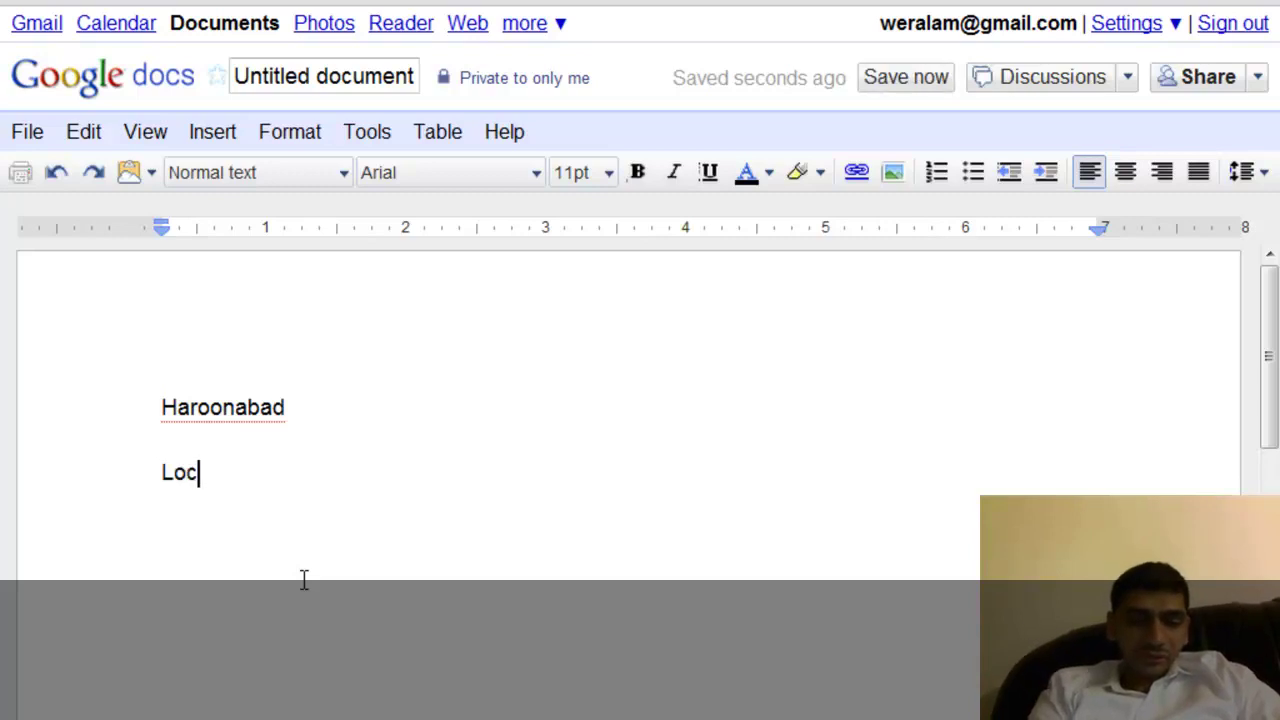
{"action": "type", "text": "ation"}
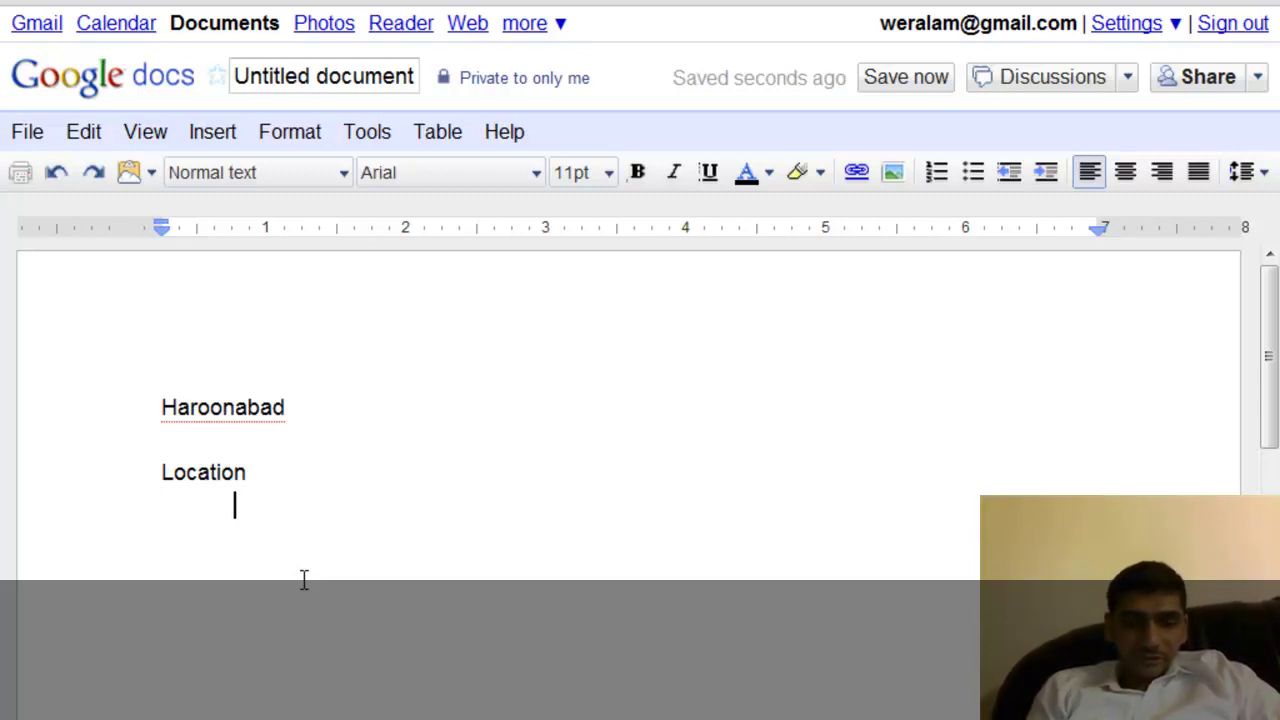
Add an indented paragraph placing the city on India's eastern border in Punjab, then an Education Institutes heading.
{"action": "key", "text": "Return"}
{"action": "key", "text": "Tab"}
{"action": "type", "text": "This city"}
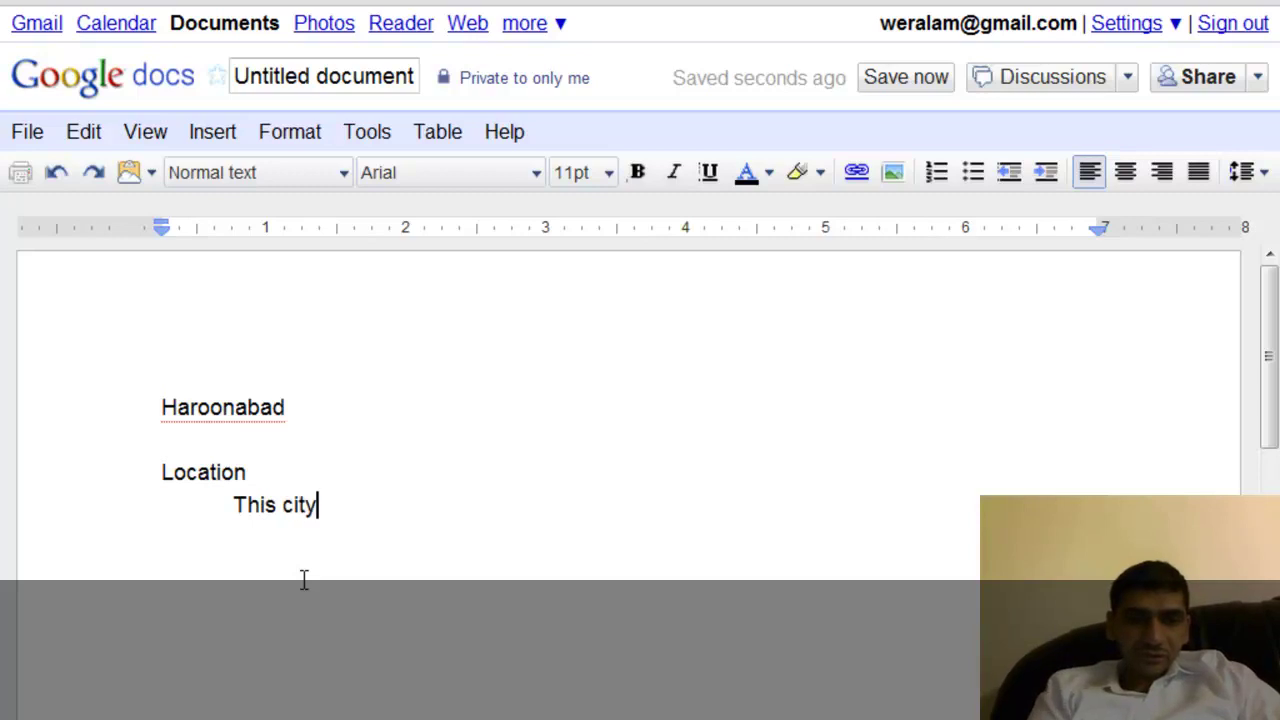
{"action": "key", "text": "BackSpace"}
{"action": "key", "text": "BackSpace"}
{"action": "key", "text": "BackSpace"}
{"action": "key", "text": "BackSpace"}
{"action": "type", "text": "small c"}
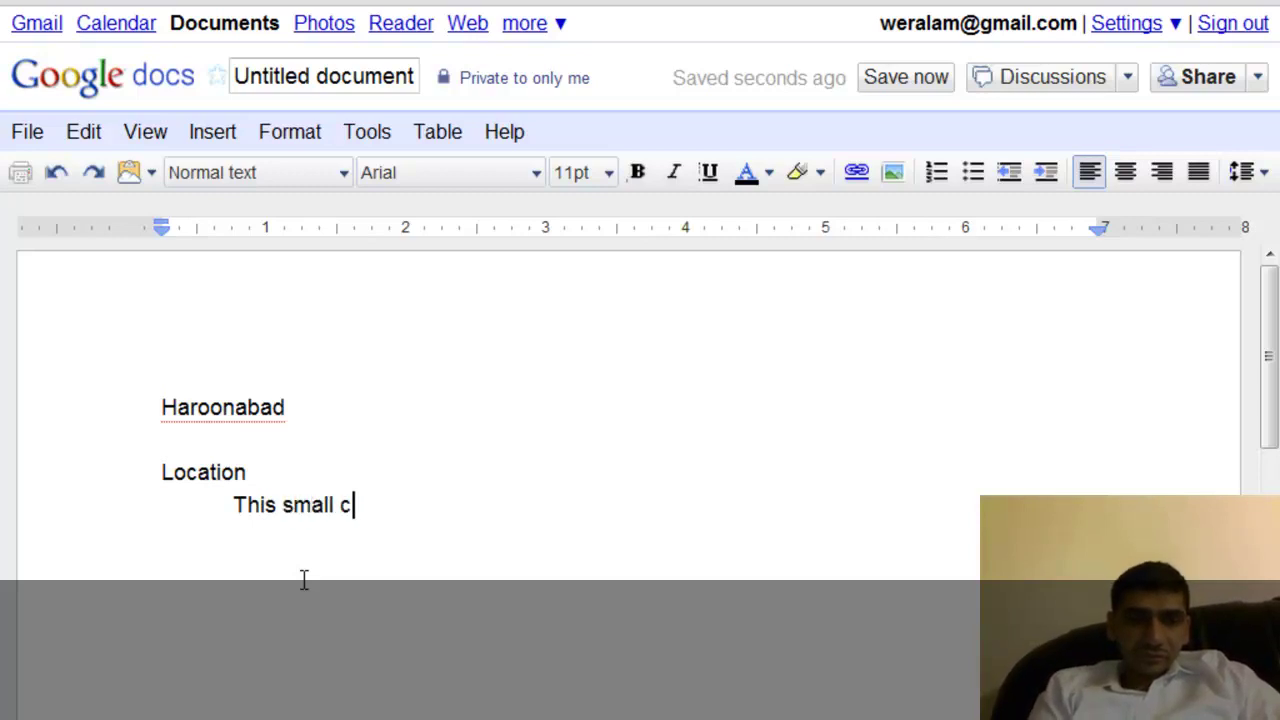
{"action": "type", "text": "ity is located"}
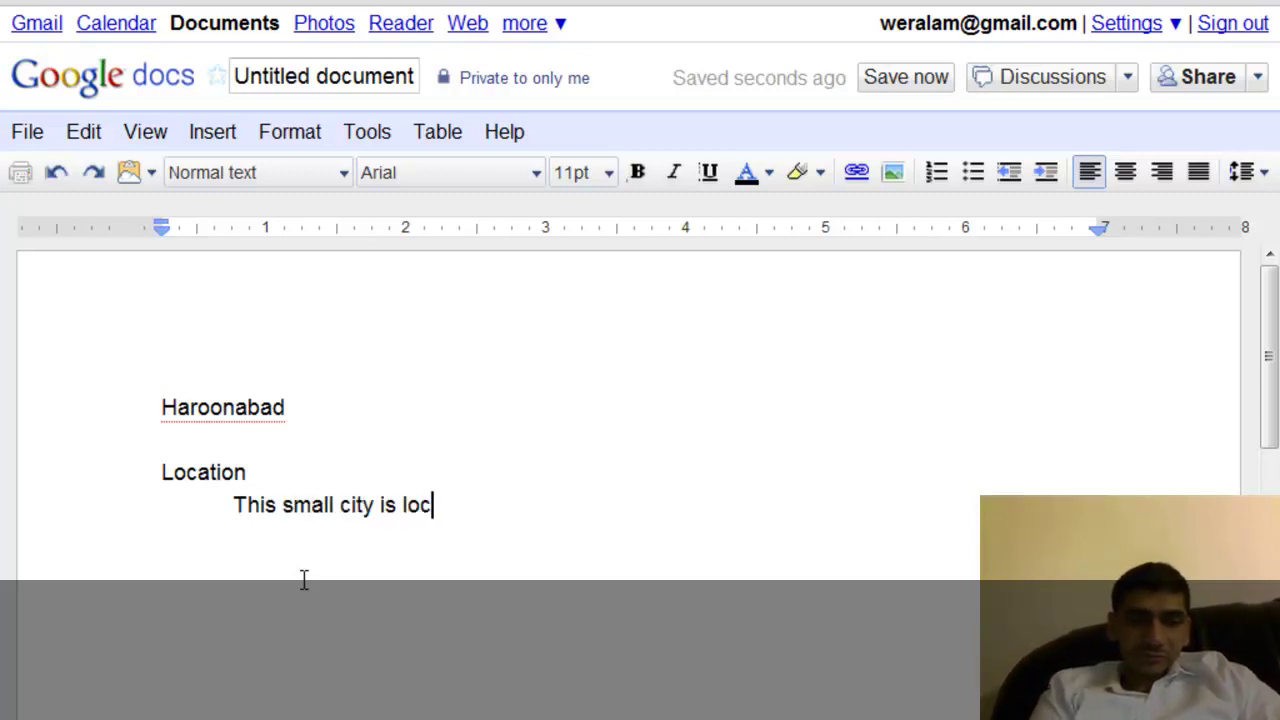
{"action": "type", "text": " t"}
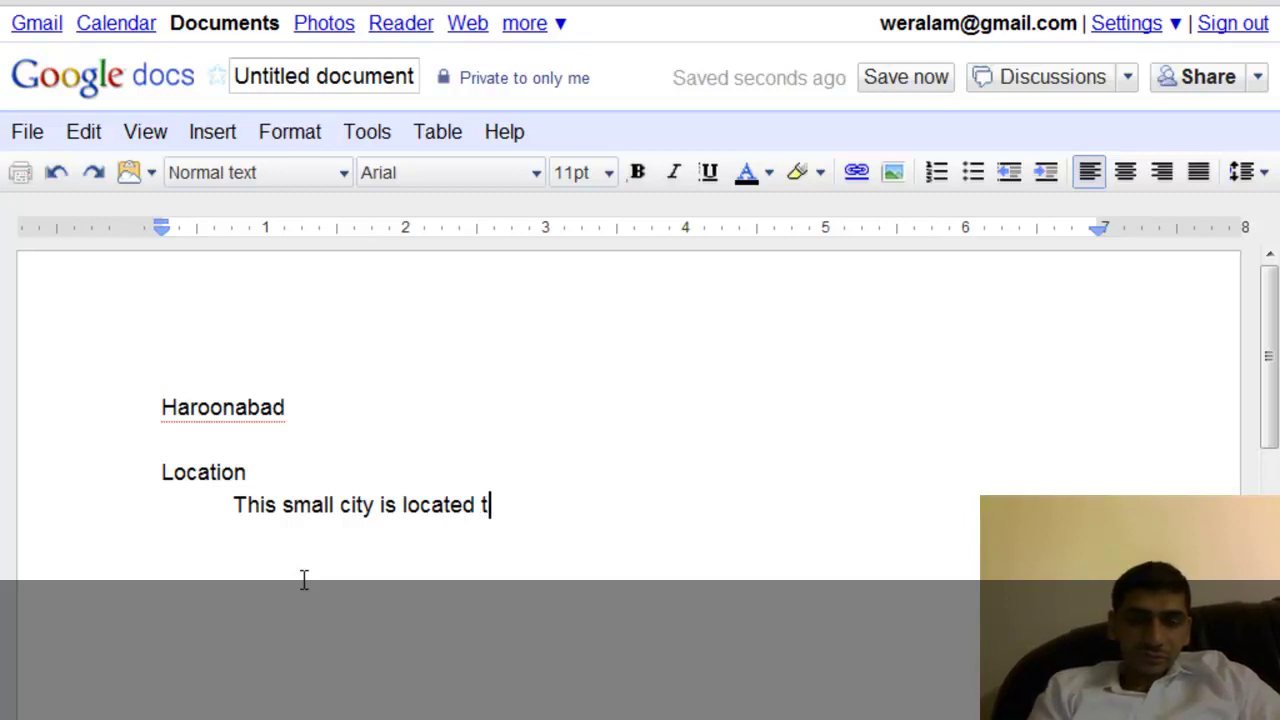
{"action": "key", "text": "BackSpace"}
{"action": "type", "text": "on "}
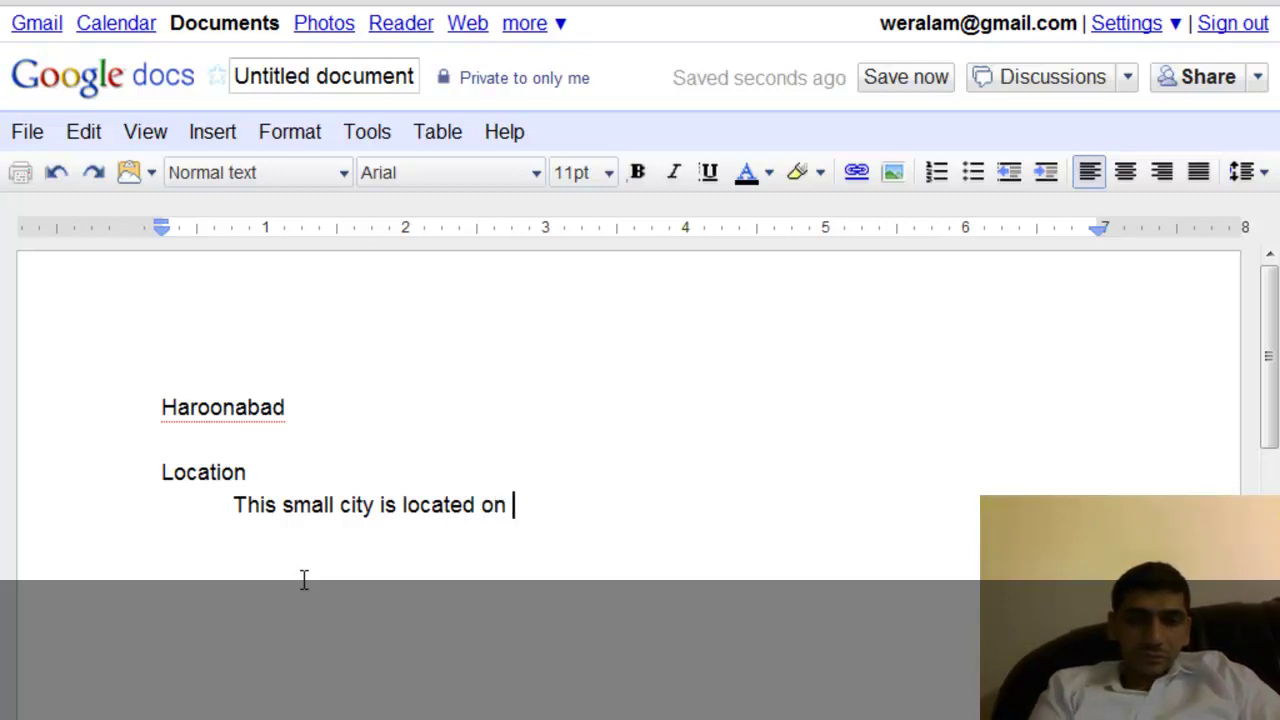
{"action": "type", "text": "the easter"}
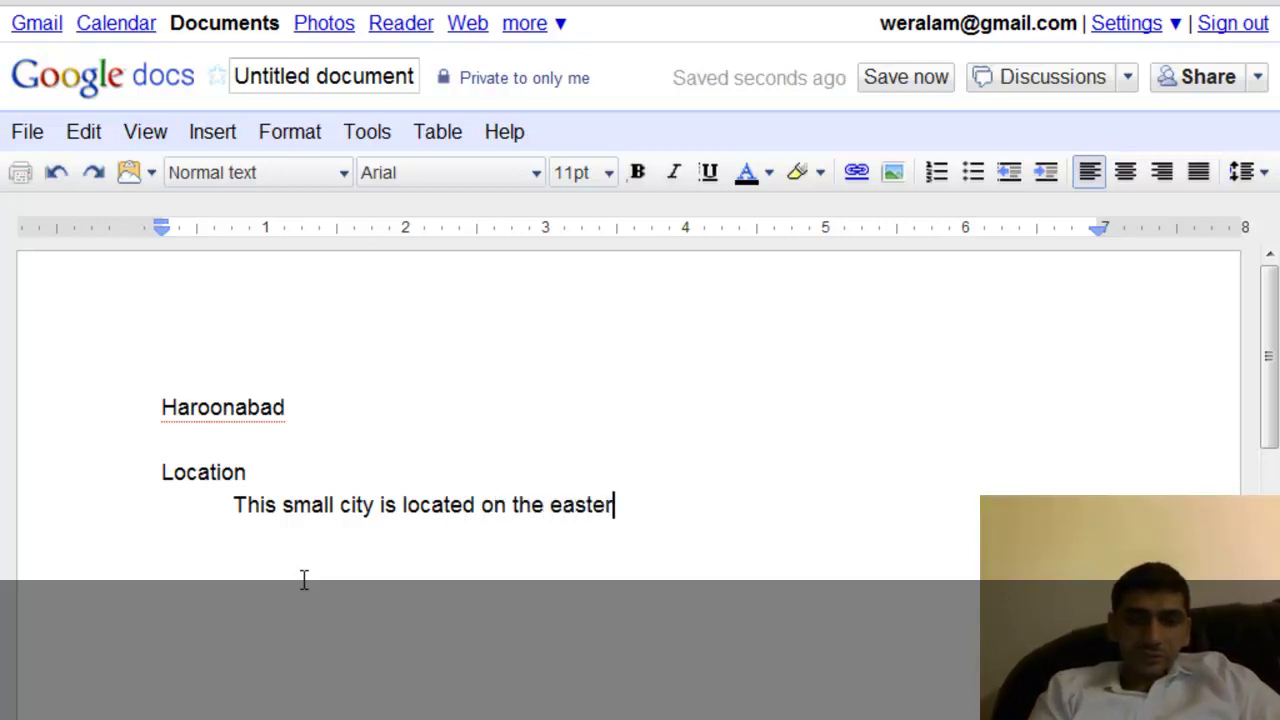
{"action": "type", "text": "n bor"}
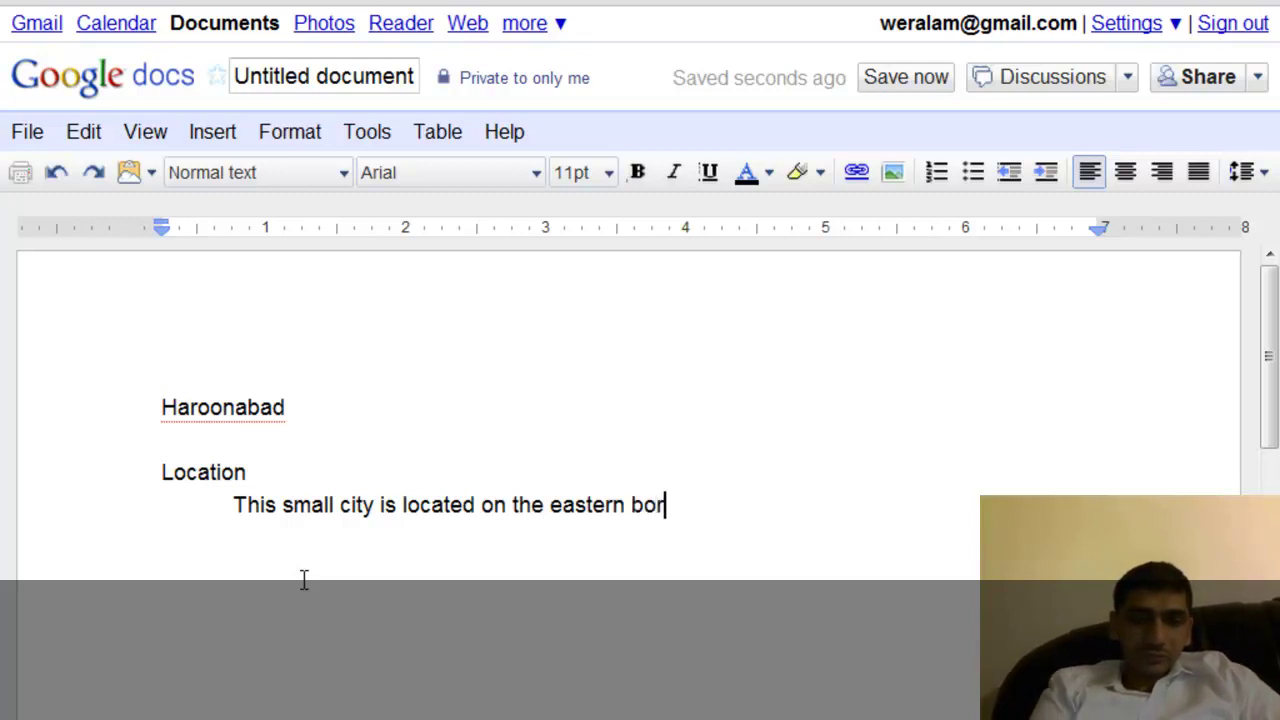
{"action": "type", "text": "der of Indi"}
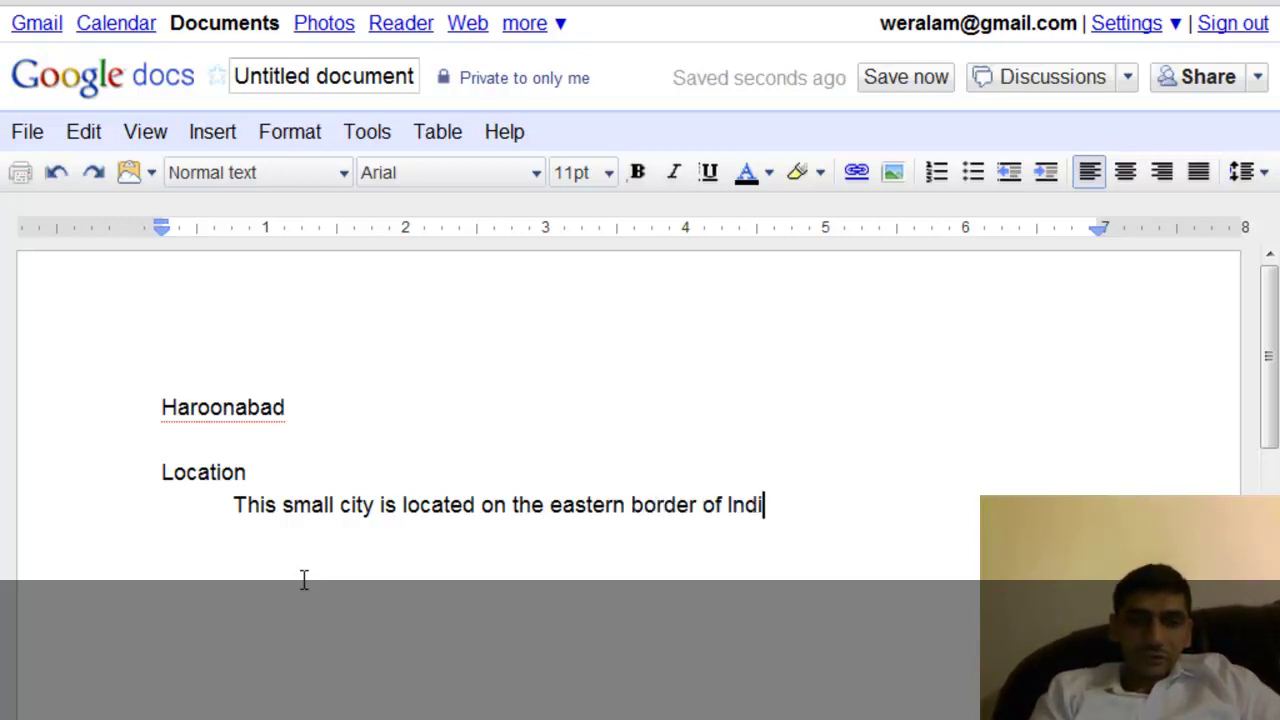
{"action": "type", "text": "a and"}
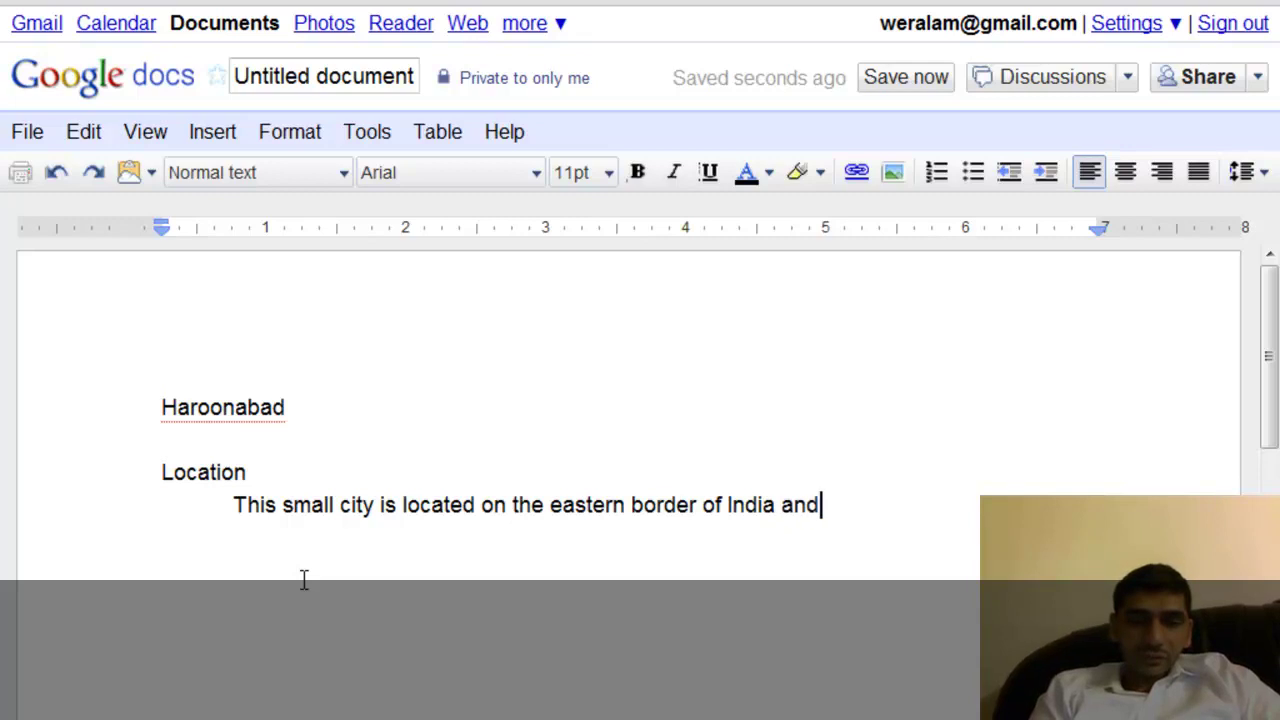
{"action": "type", "text": " is in "}
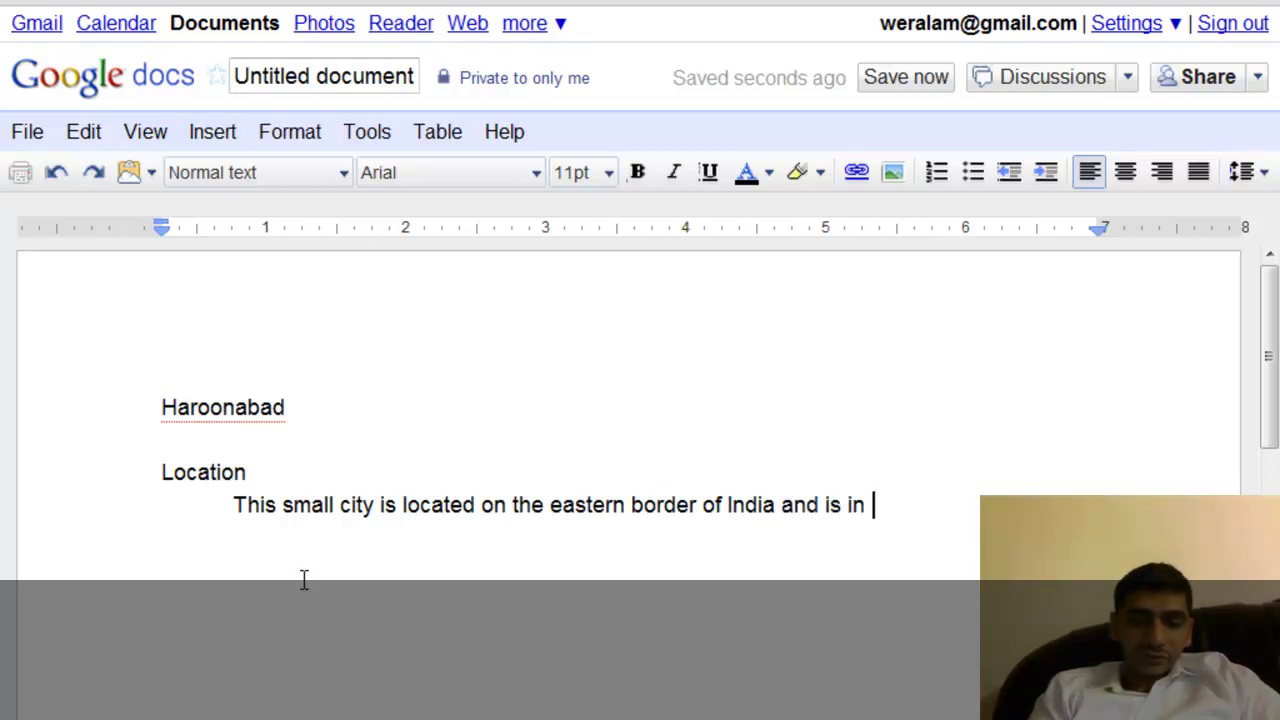
{"action": "type", "text": "P"}
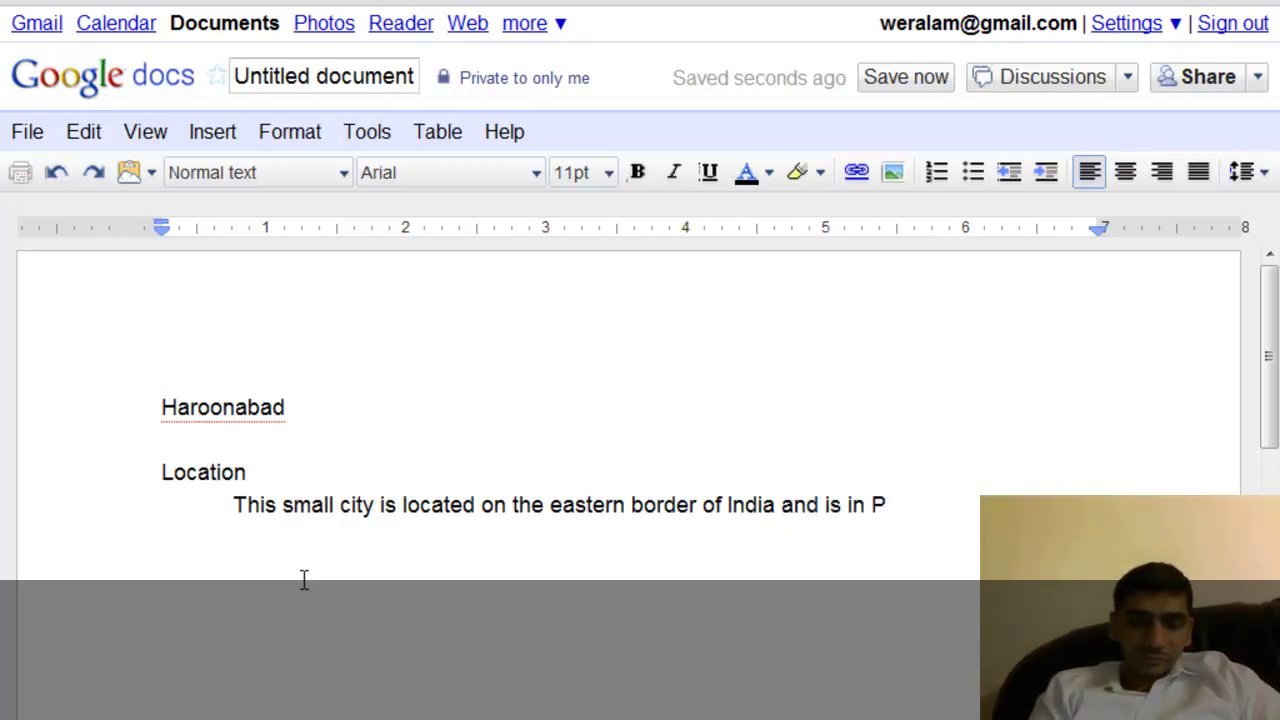
{"action": "type", "text": "unjab"}
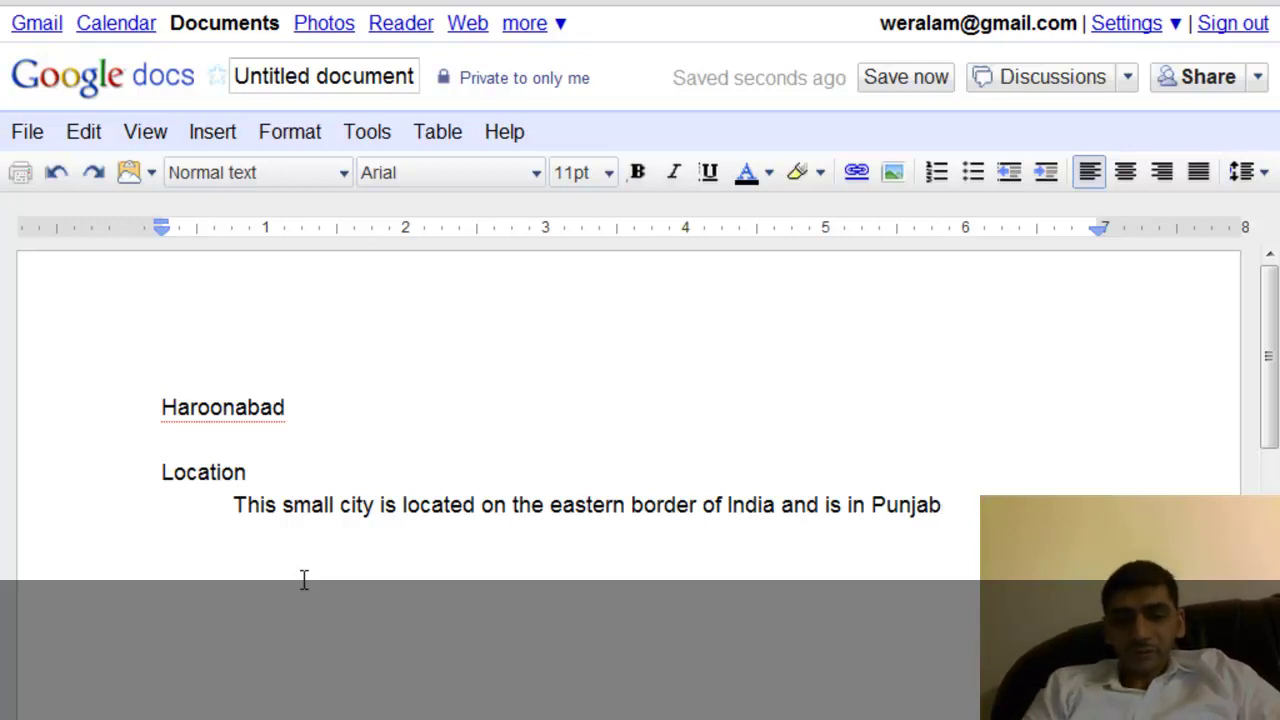
{"action": "type", "text": ". Its"}
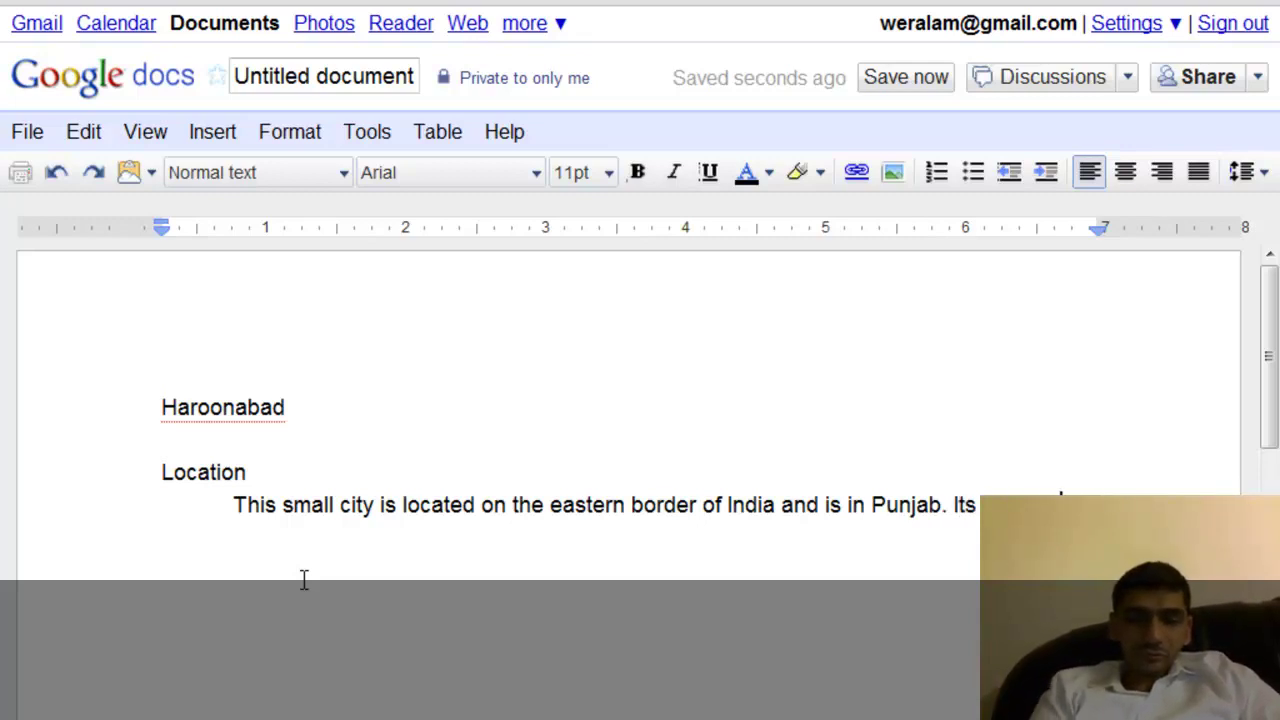
{"action": "type", "text": " town"}
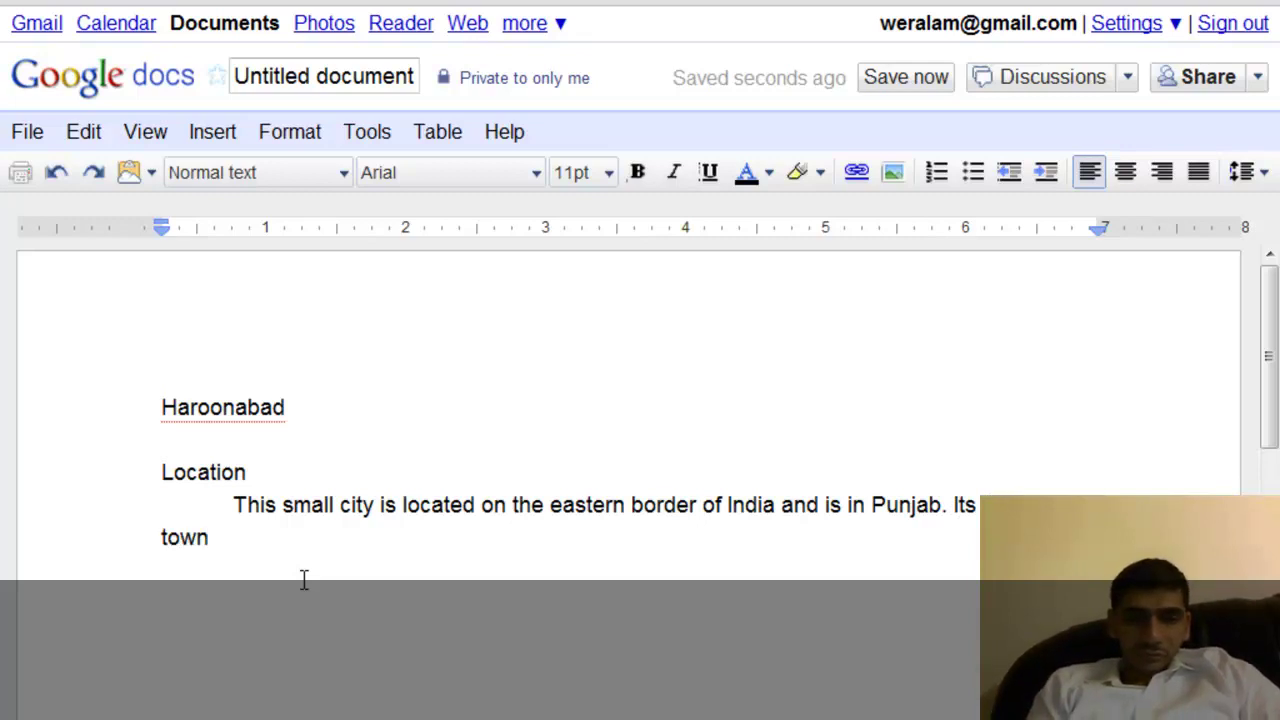
{"action": "key", "text": "BackSpace"}
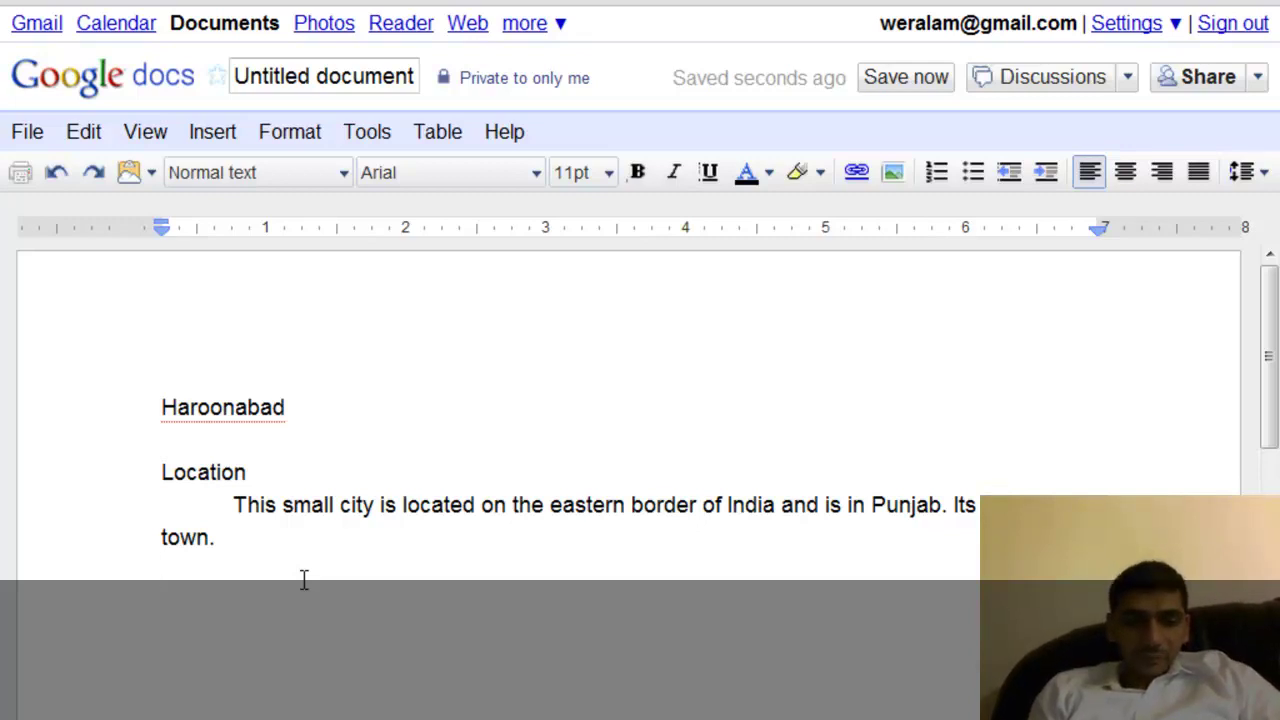
{"action": "type", "text": "Education"}
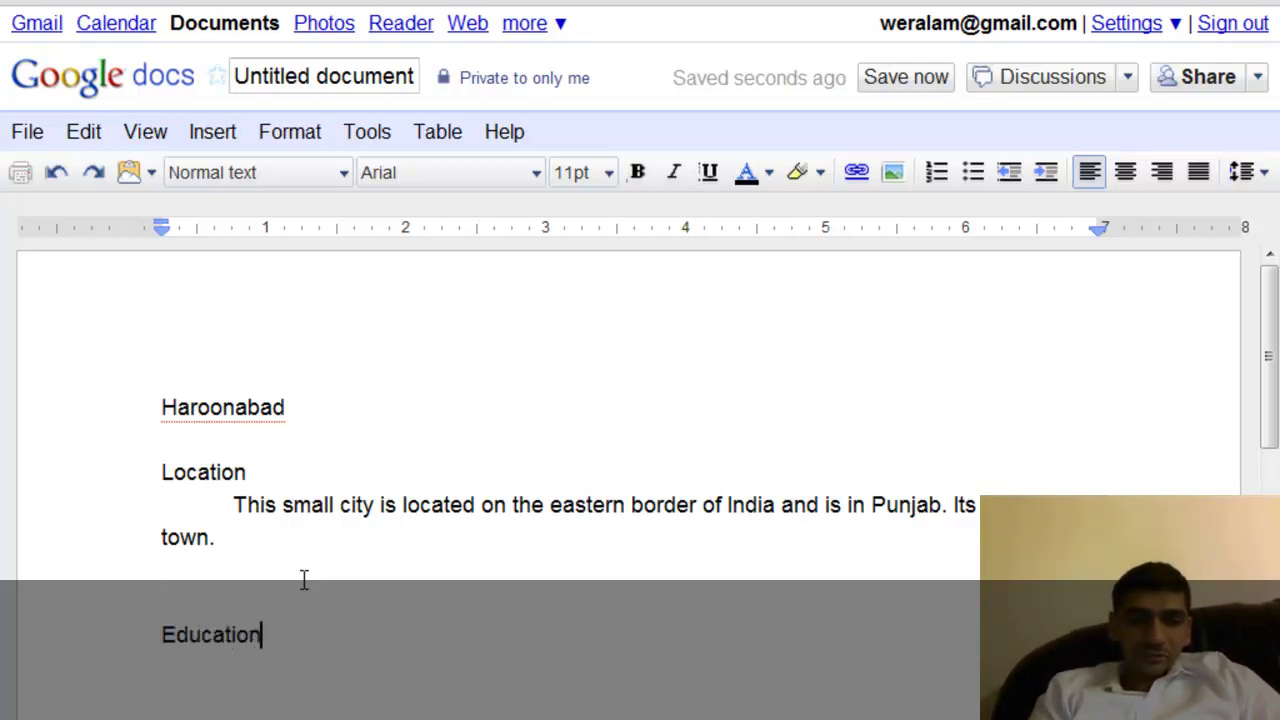
{"action": "type", "text": " Insti"}
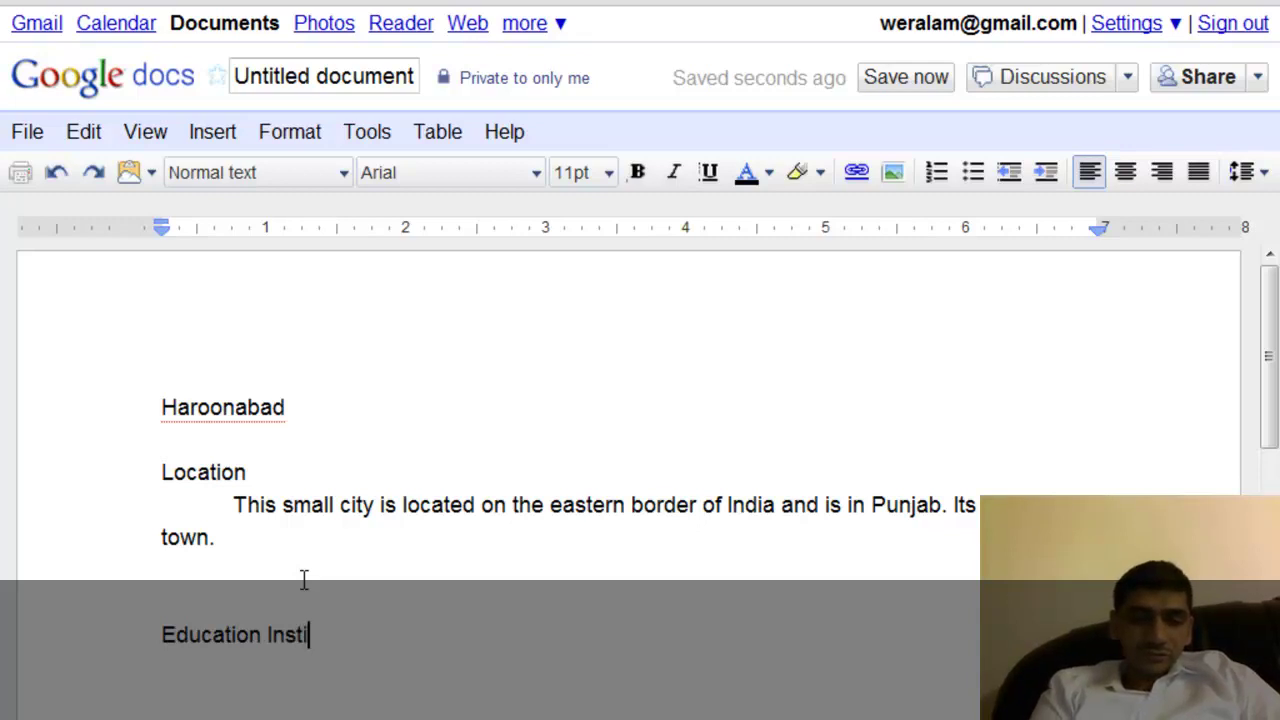
{"action": "type", "text": "tutes"}
Add an indented sentence about 5 high schools and two degree colleges, one for girls.
{"action": "key", "text": "Return"}
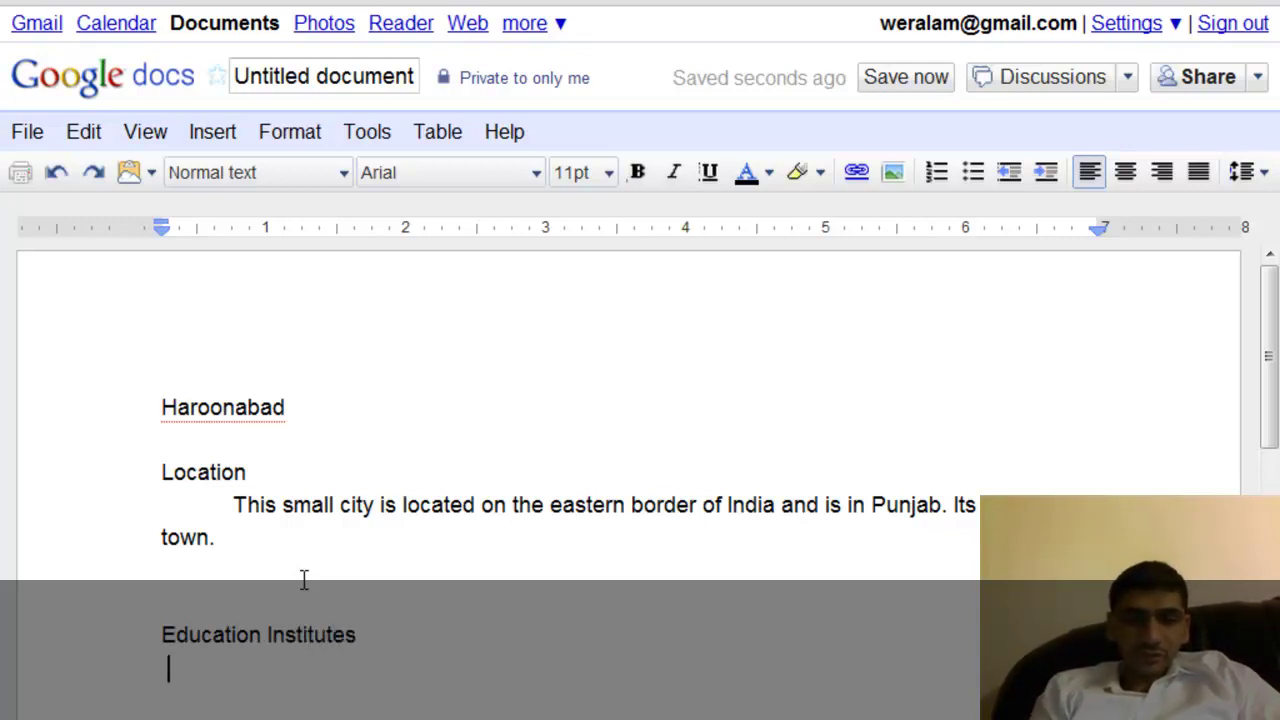
{"action": "key", "text": "Tab"}
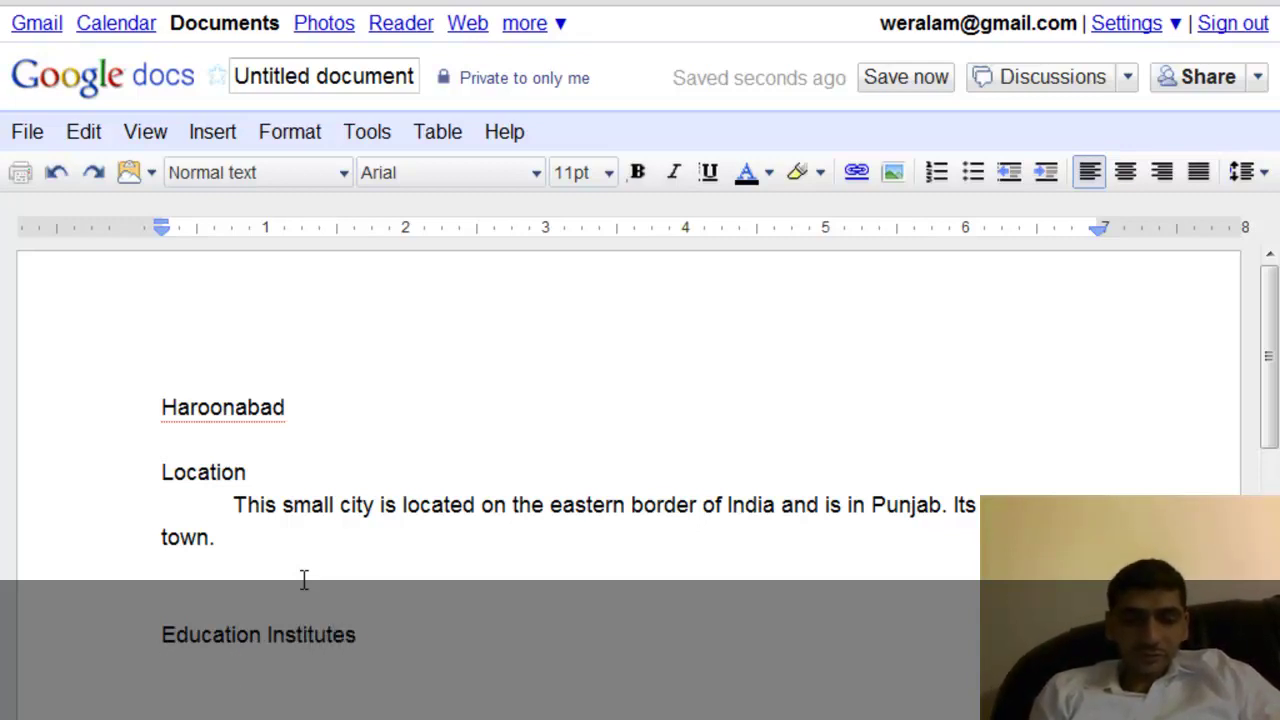
{"action": "type", "text": "This city"}
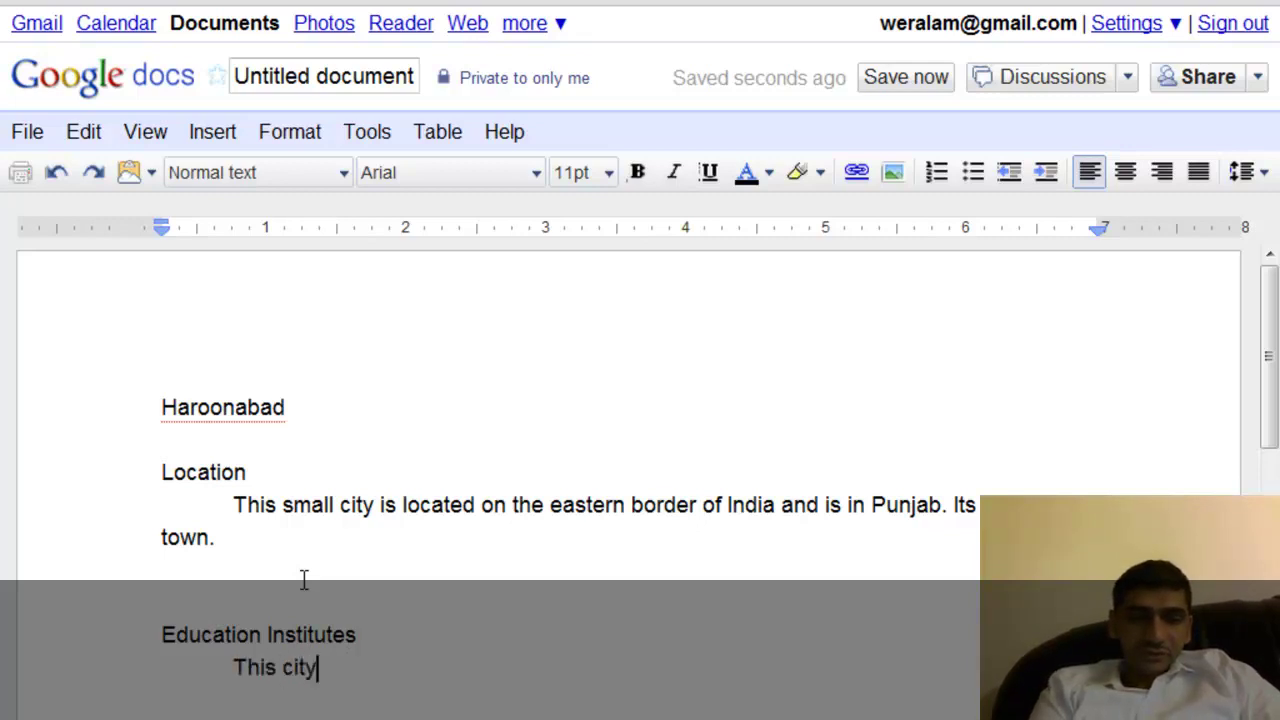
{"action": "type", "text": " has "}
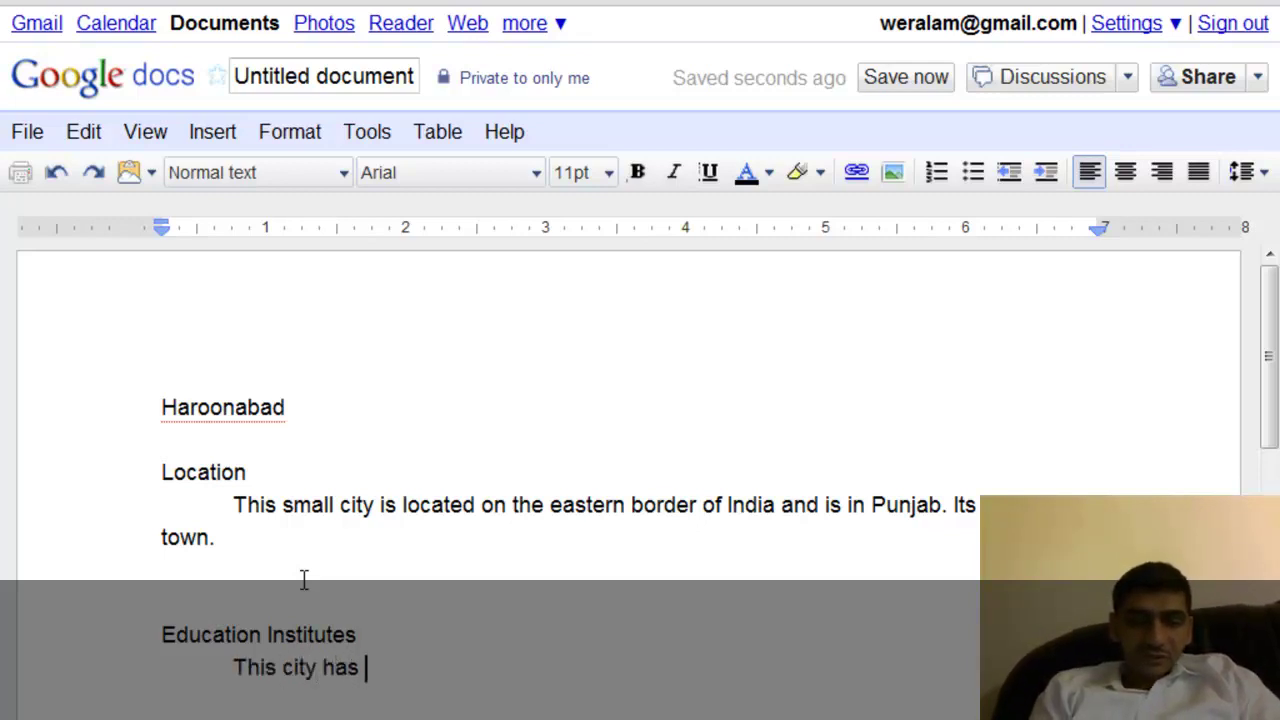
{"action": "type", "text": "5 "}
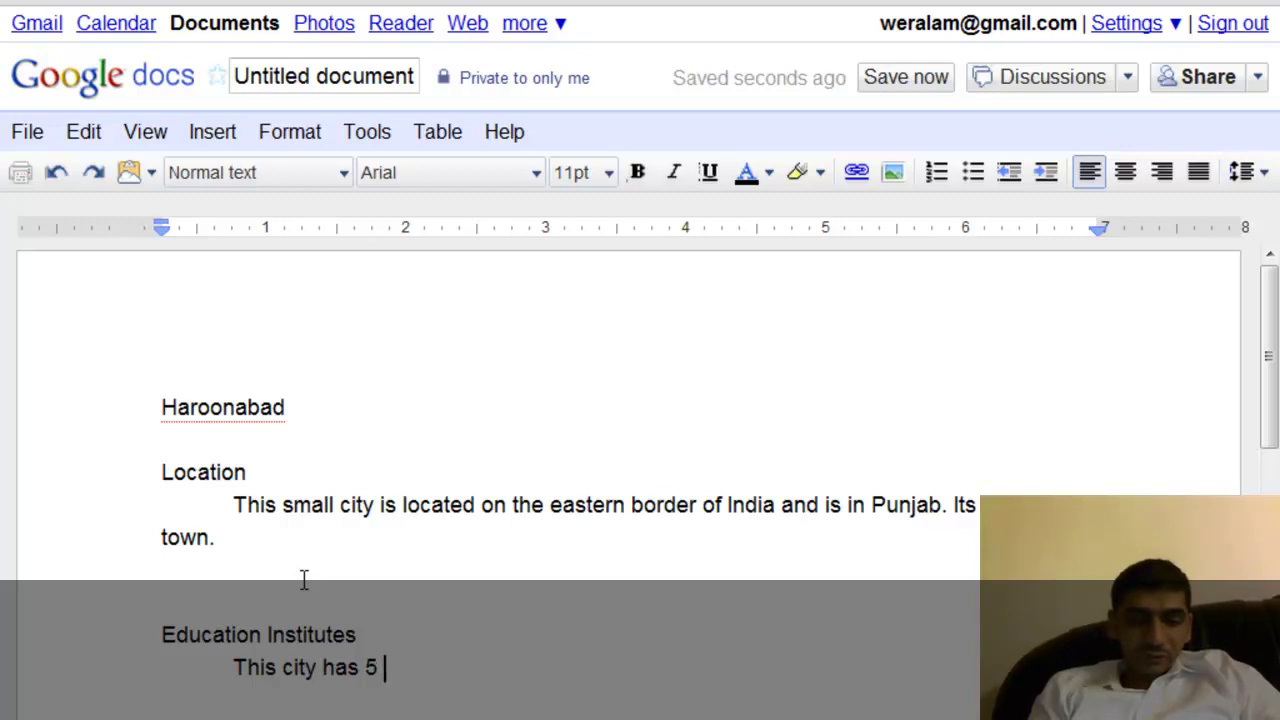
{"action": "type", "text": "high scho"}
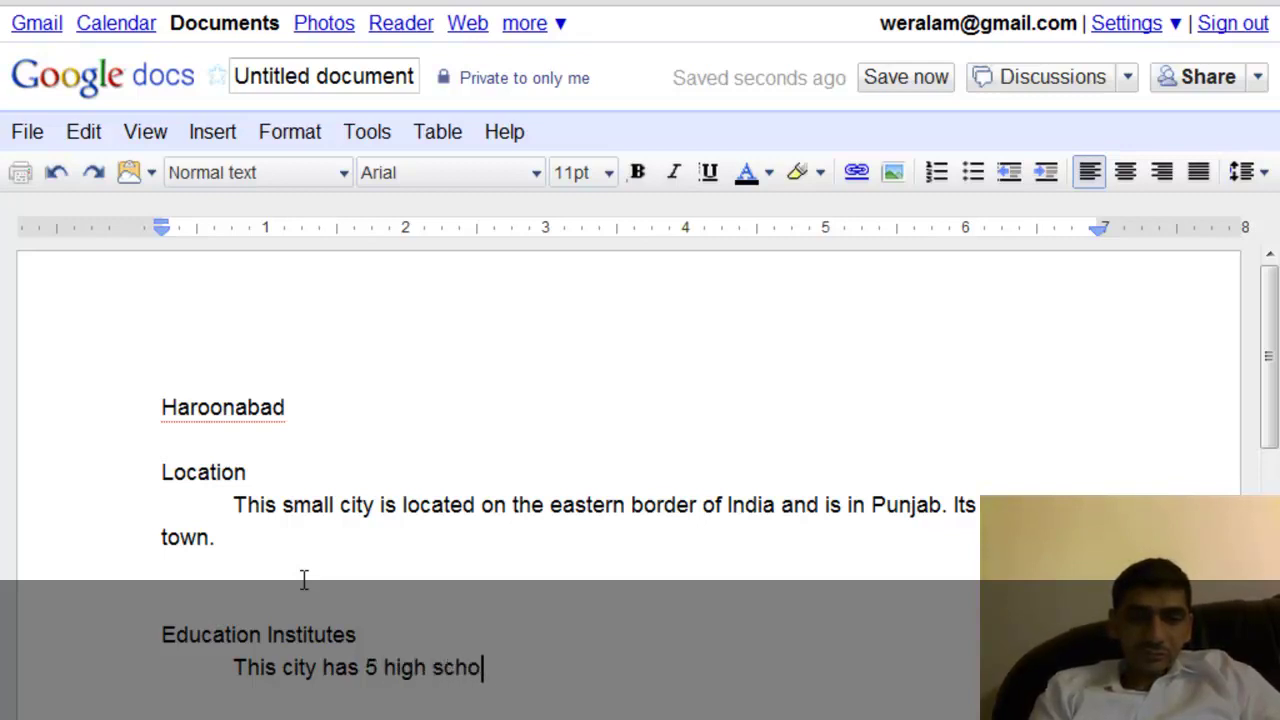
{"action": "type", "text": "ols, "}
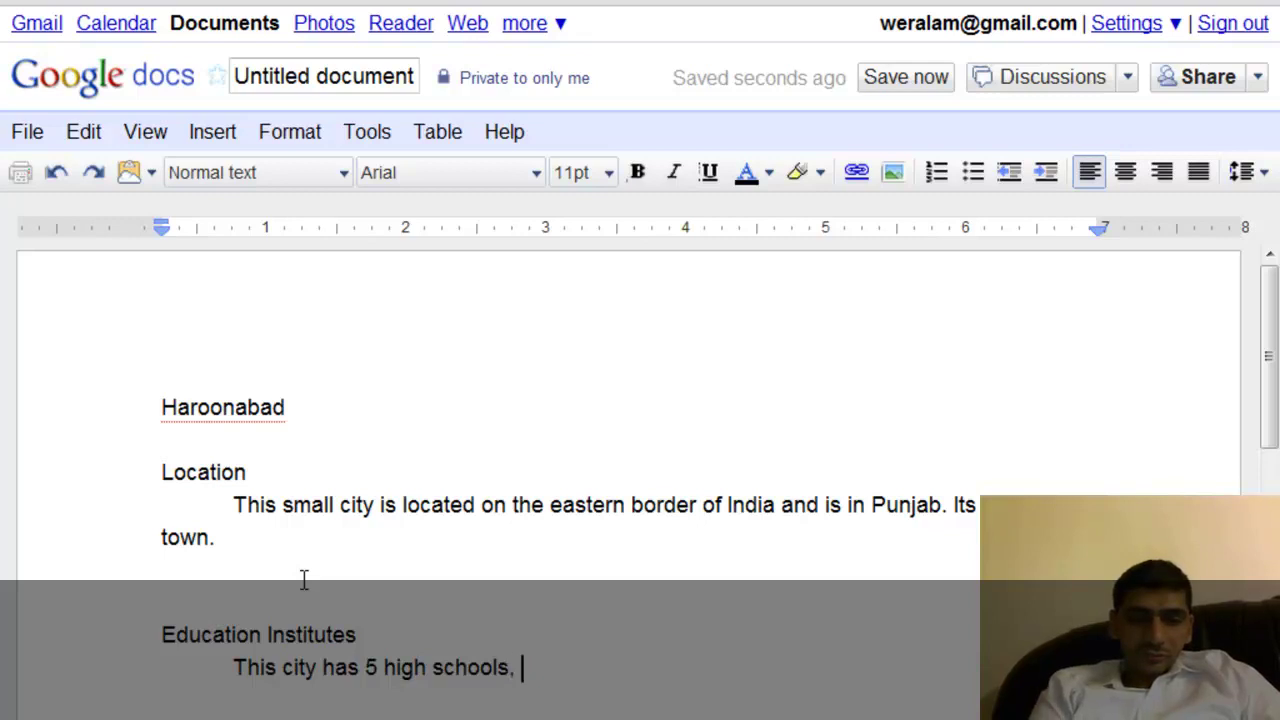
{"action": "type", "text": "two d"}
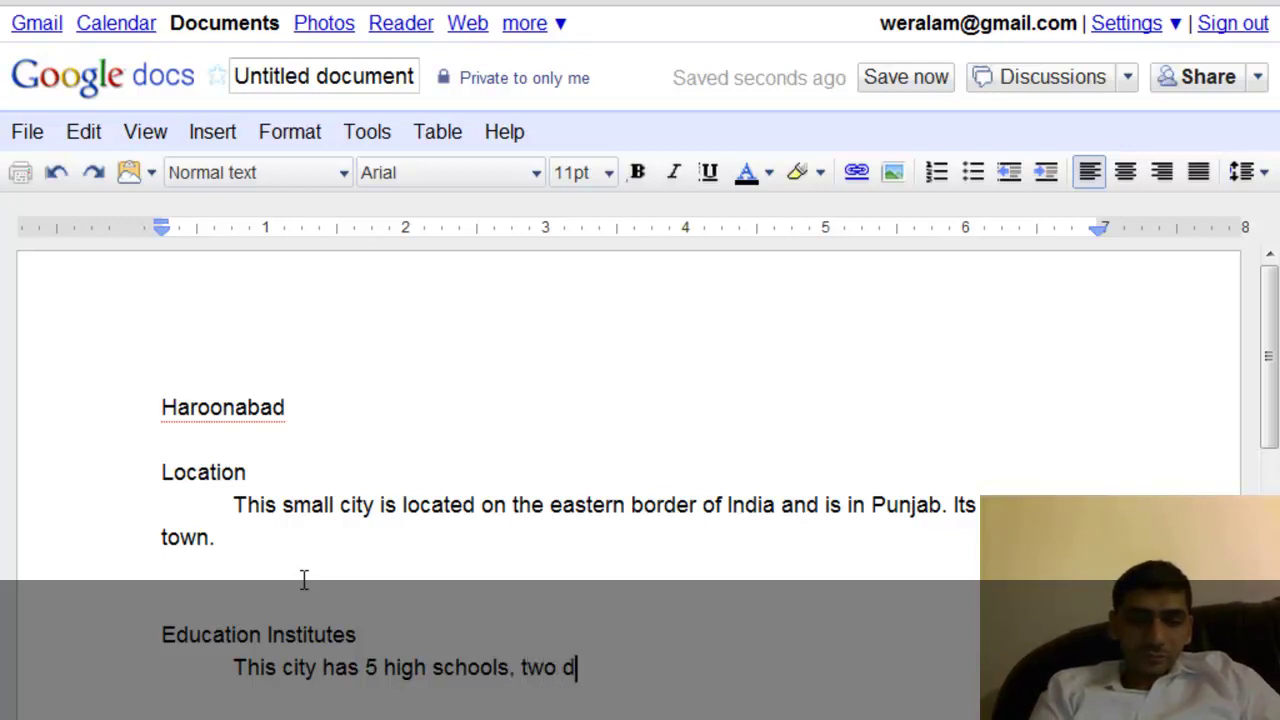
{"action": "type", "text": "egree col"}
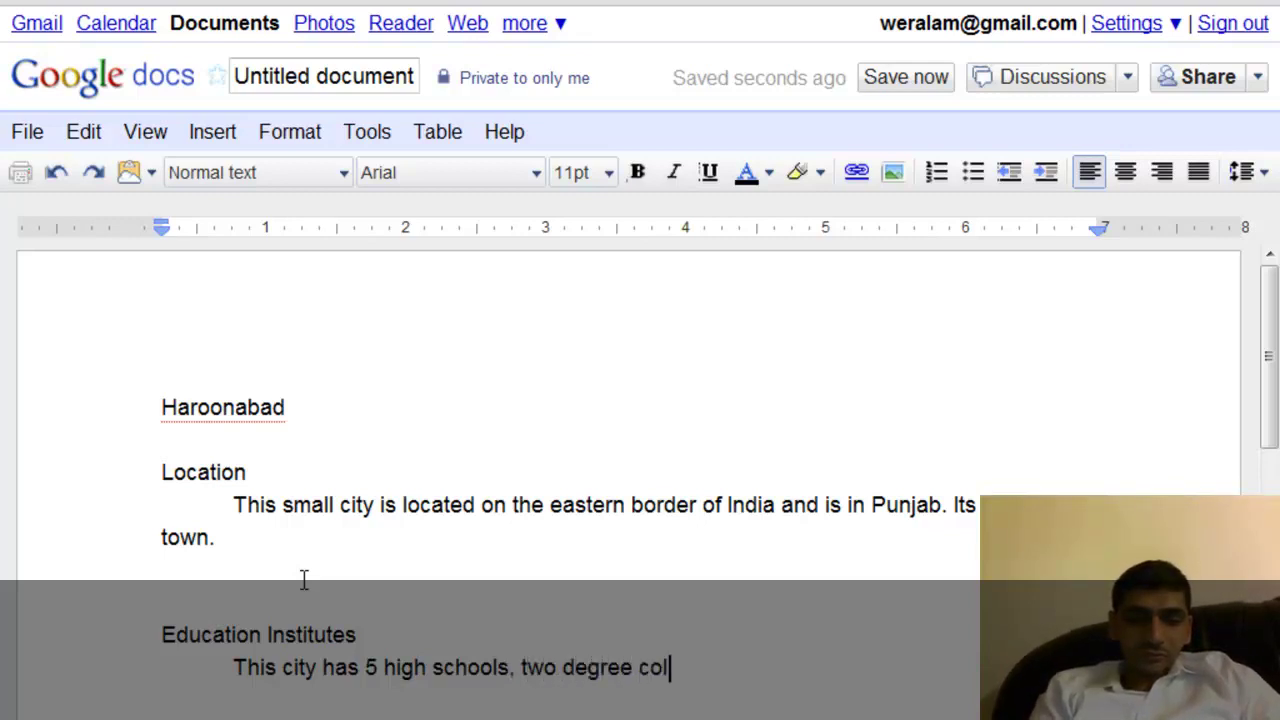
{"action": "type", "text": "leges"}
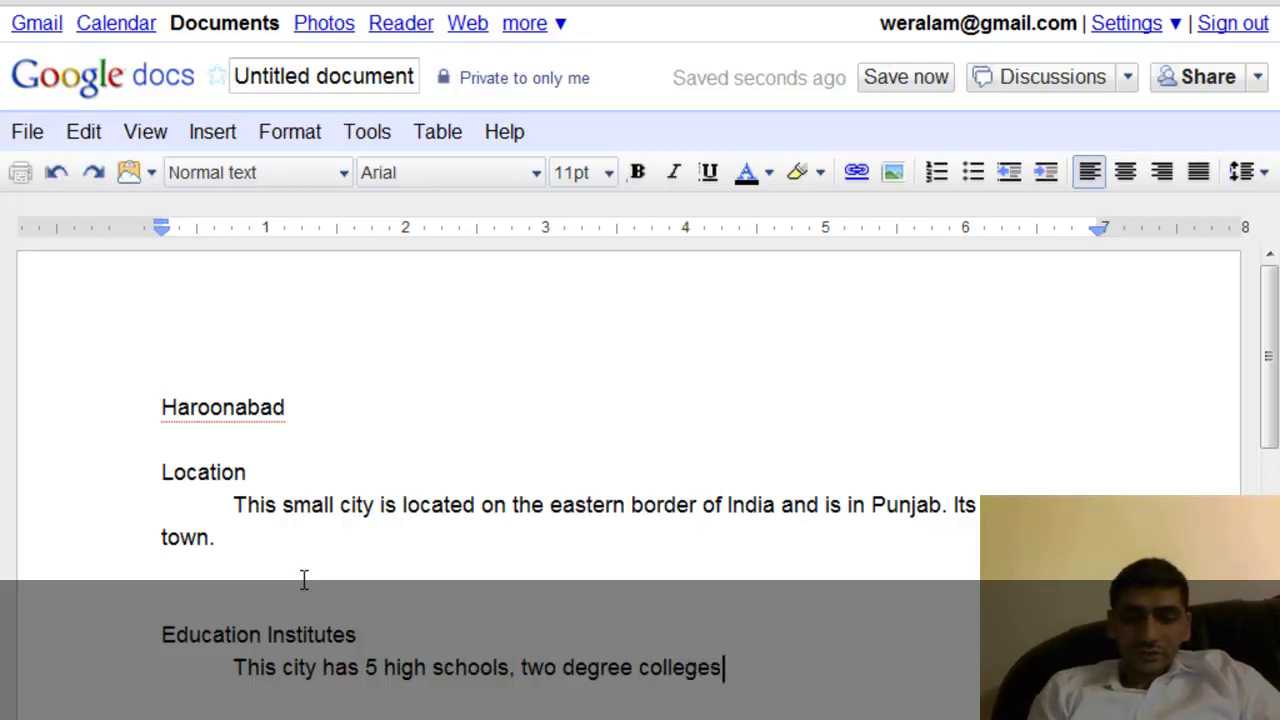
{"action": "type", "text": " one fo"}
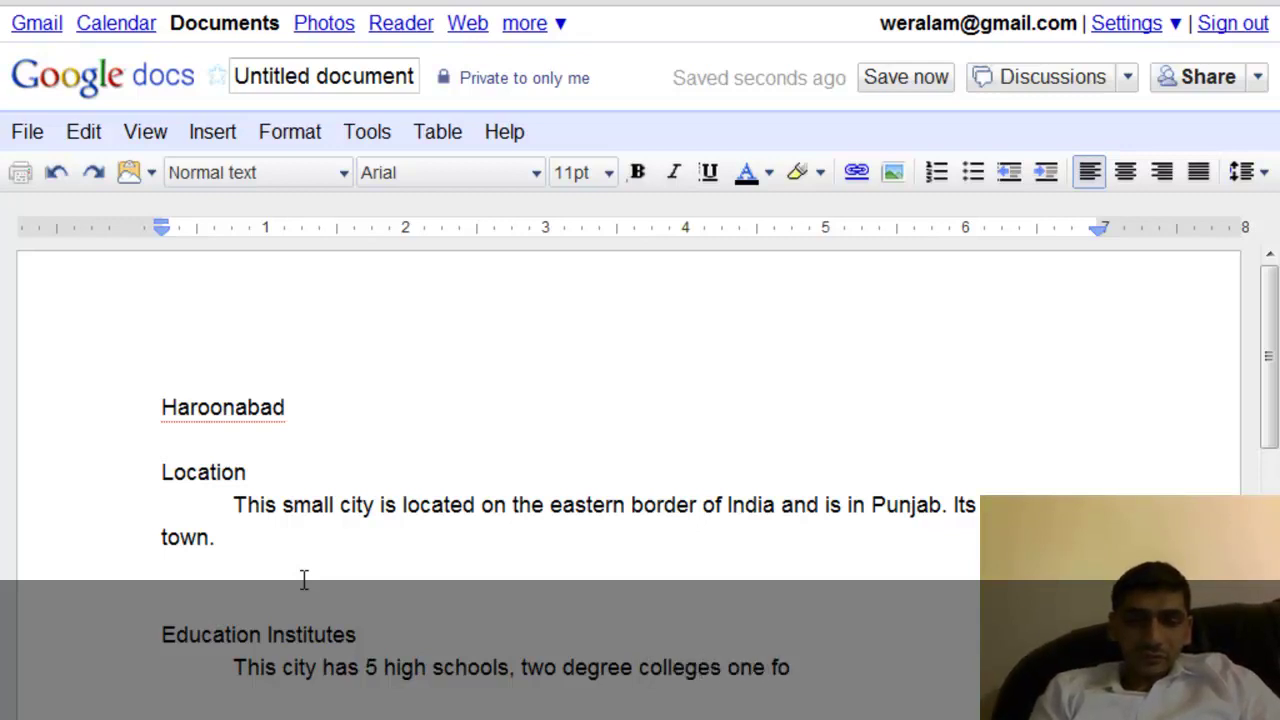
{"action": "type", "text": "r girls and on"}
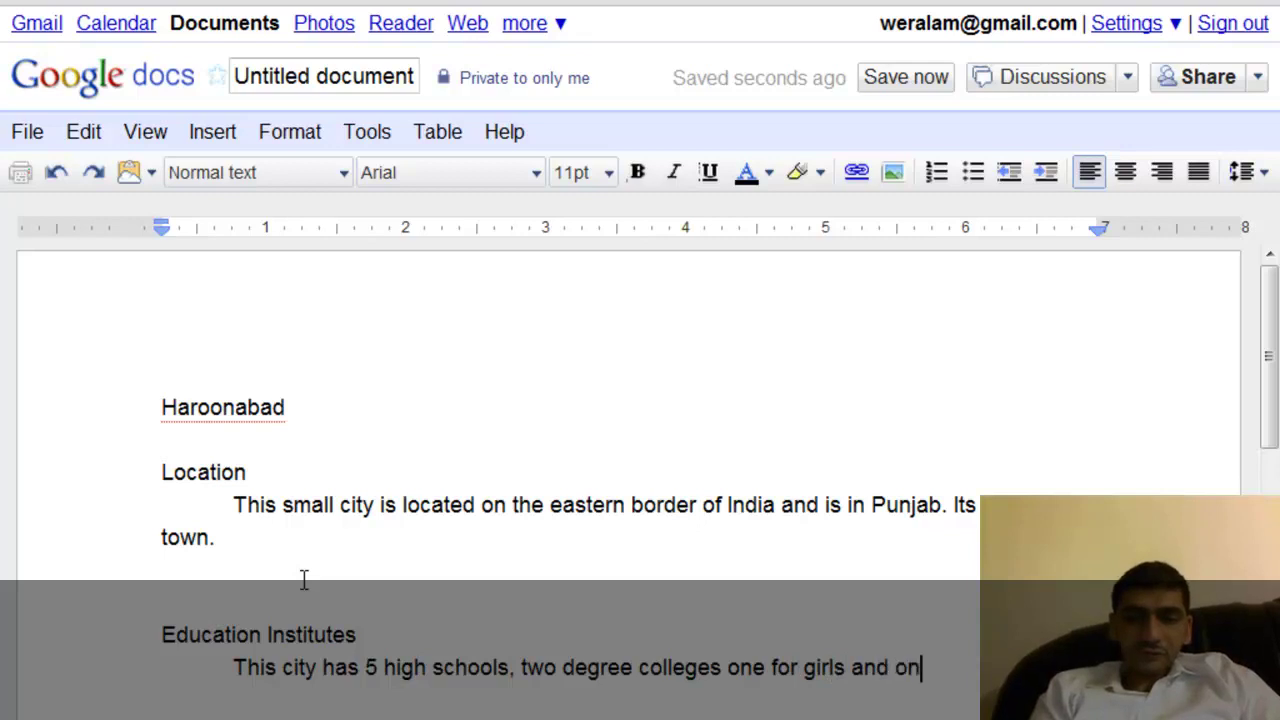
{"action": "type", "text": "e for b"}
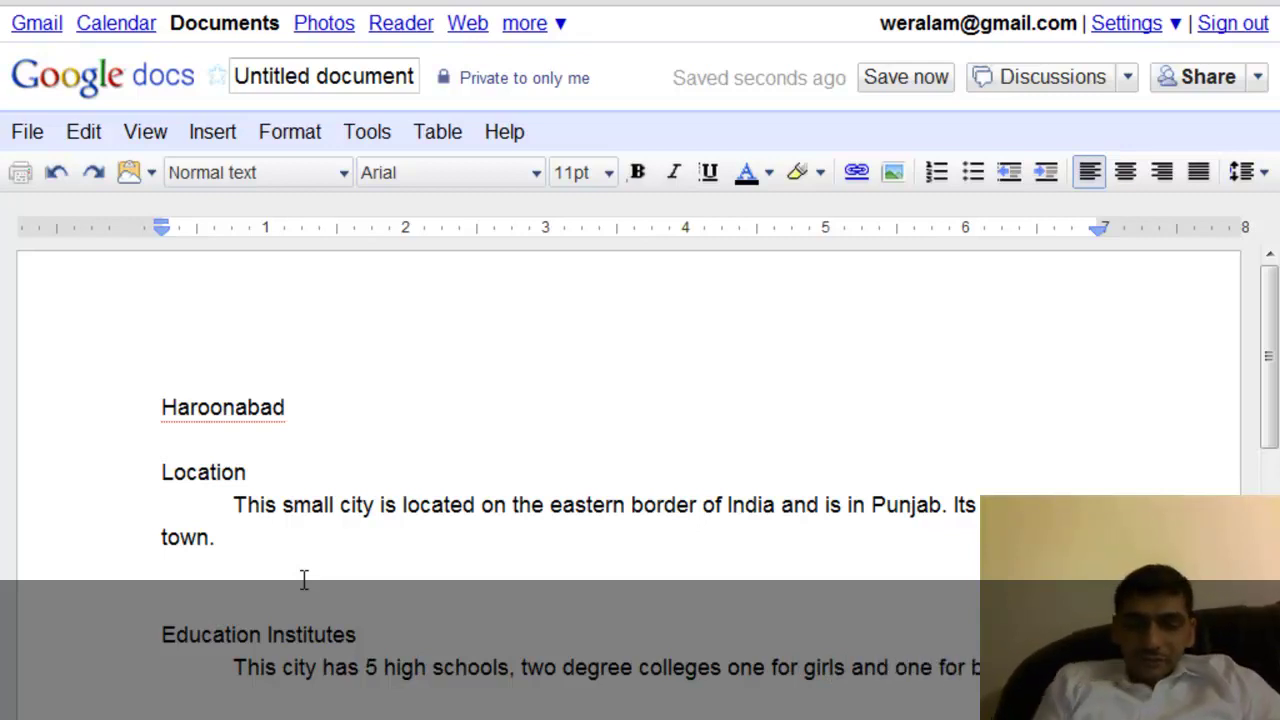
{"action": "key", "text": "Up"}
{"action": "key", "text": "Up"}
{"action": "key", "text": "Up"}
{"action": "key", "text": "Up"}
{"action": "key", "text": "Up"}
{"action": "key", "text": "Up"}
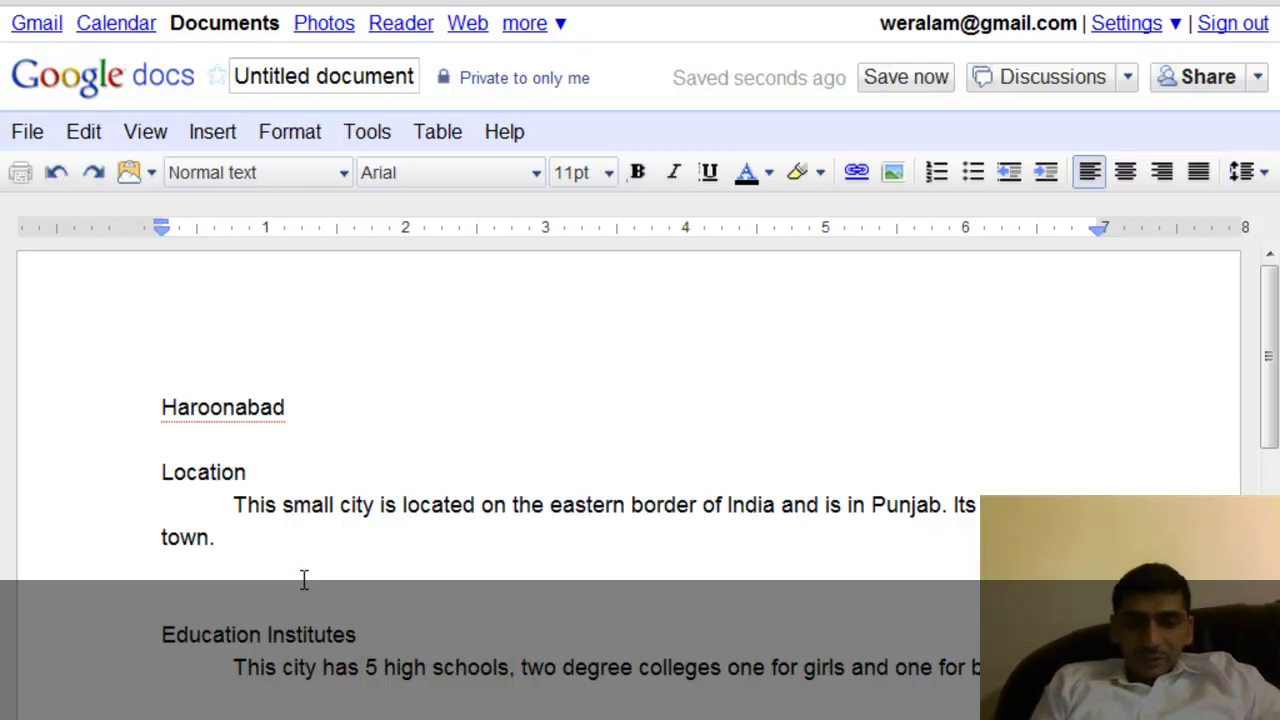
{"action": "key", "text": "Up"}
{"action": "key", "text": "Up"}
{"action": "key", "text": "Home"}
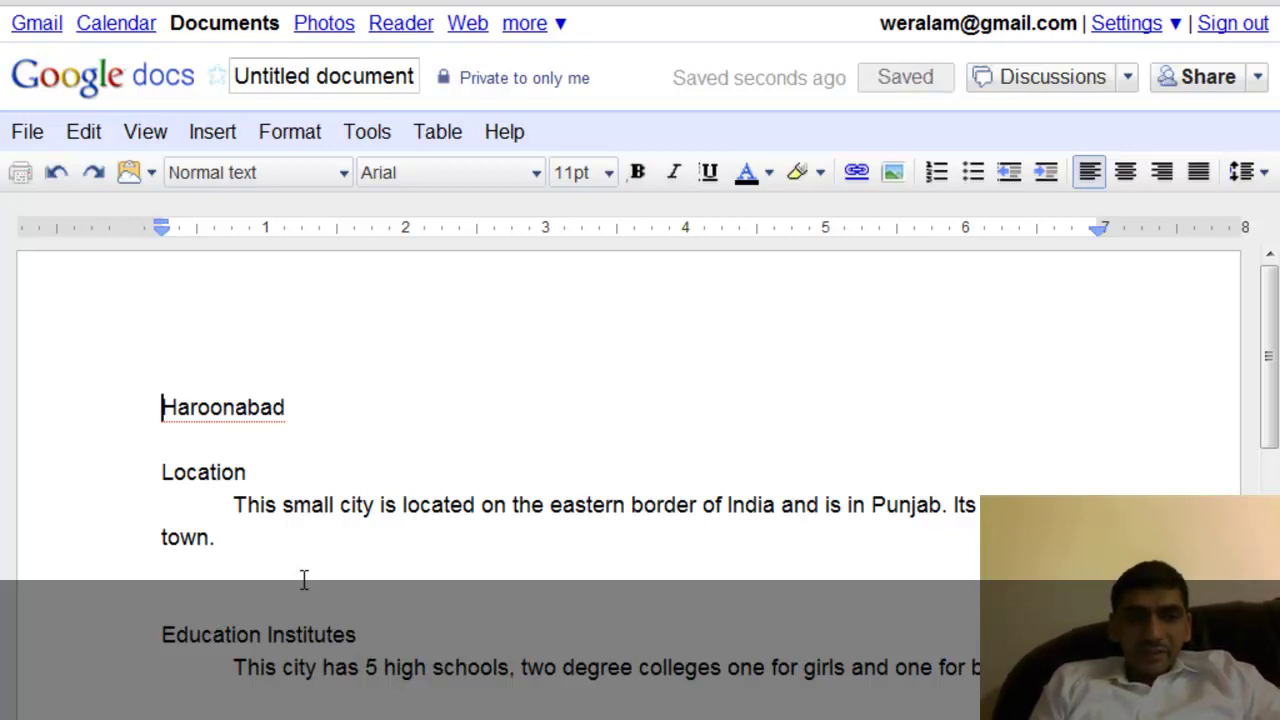
Format the Haroonabad title as 14pt bold Cambria.
{"action": "key", "text": "shift+End"}
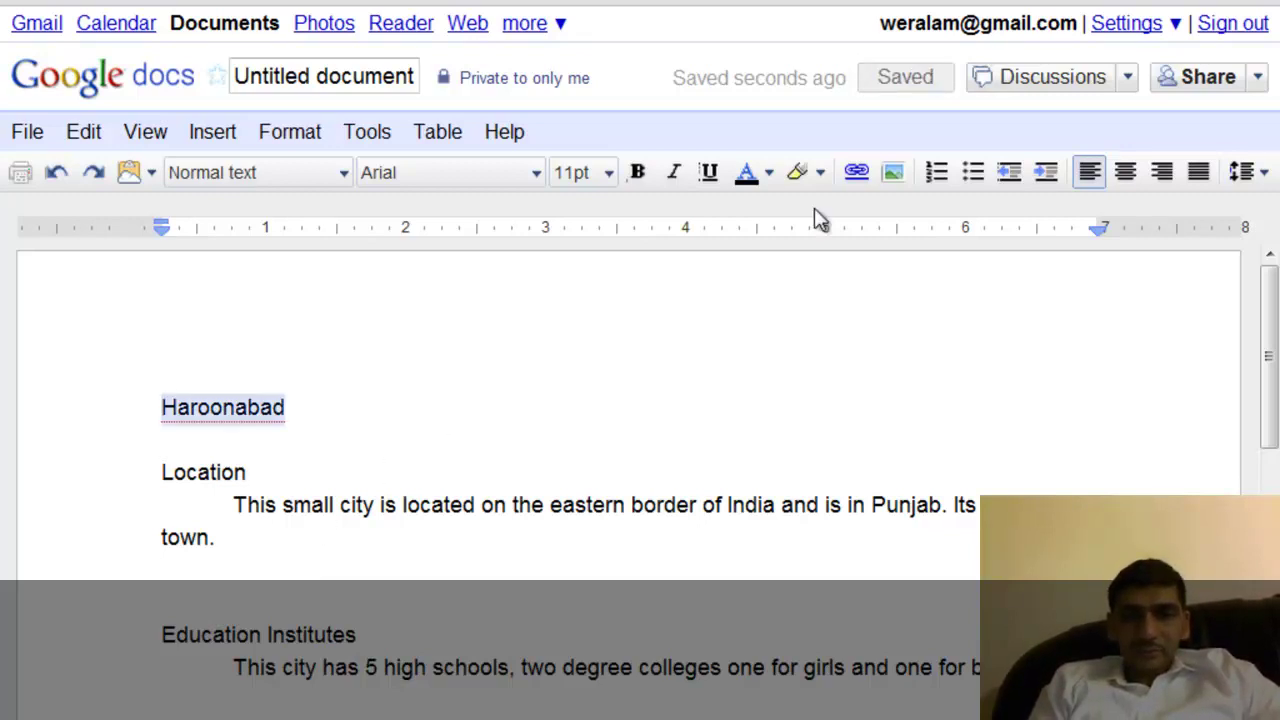
{"action": "left_click", "coordinate": [609, 174]}
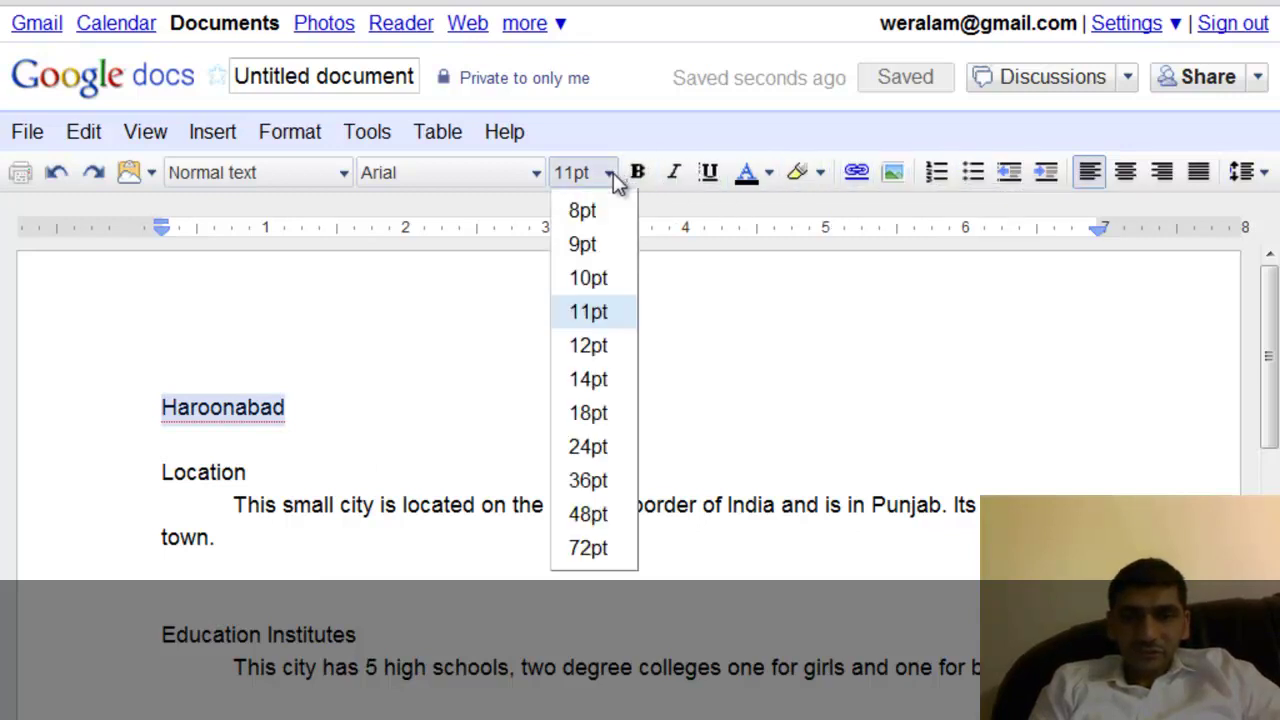
{"action": "left_click", "coordinate": [594, 379]}
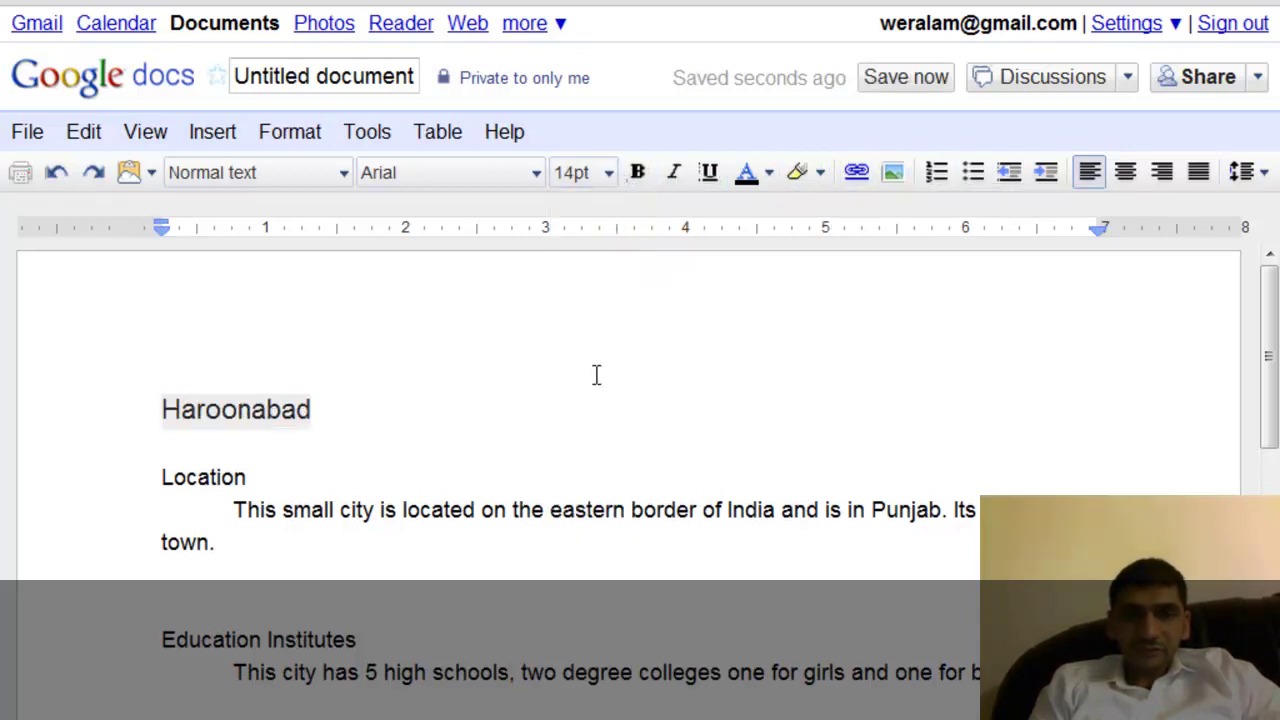
{"action": "left_click", "coordinate": [640, 174]}
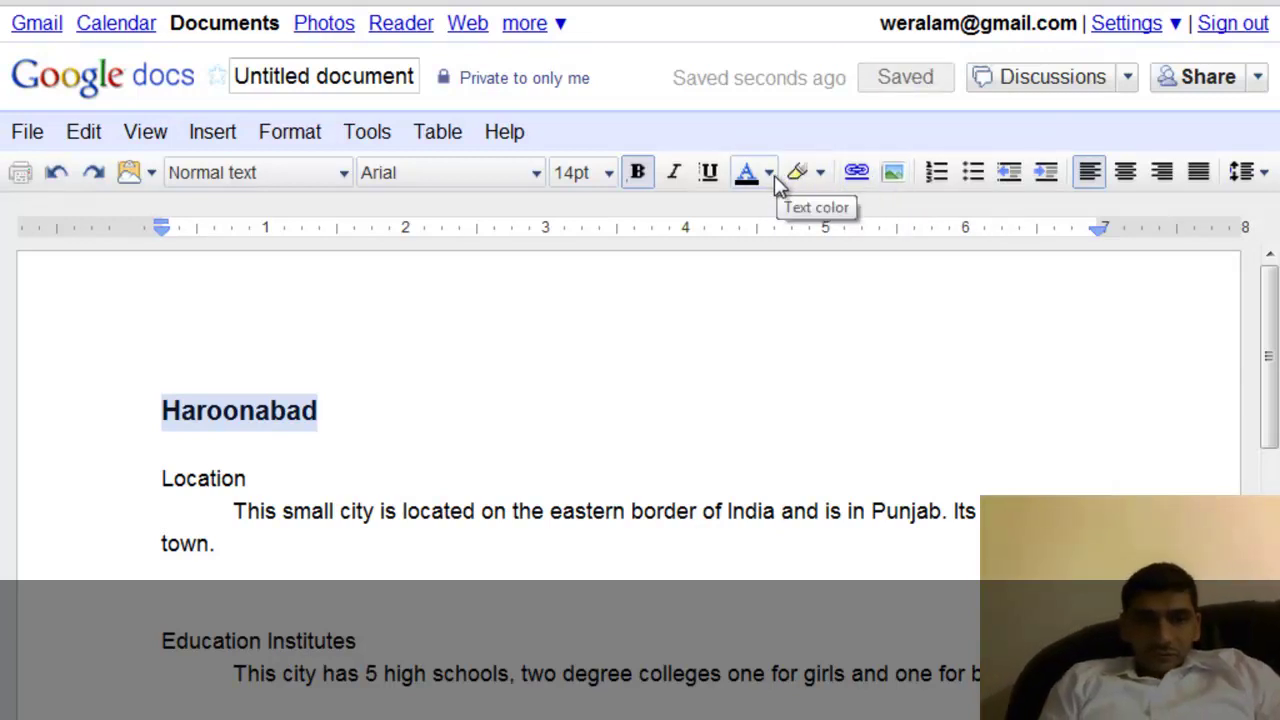
{"action": "left_click", "coordinate": [538, 174]}
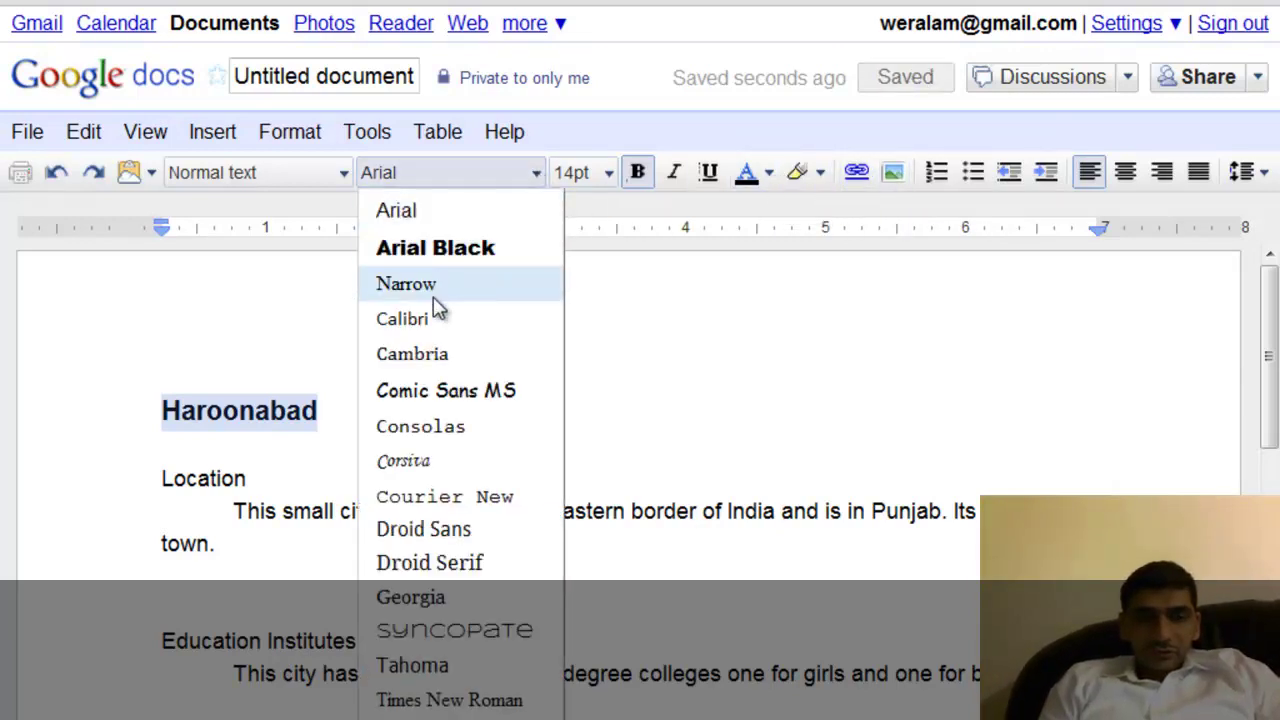
{"action": "left_click", "coordinate": [432, 354]}
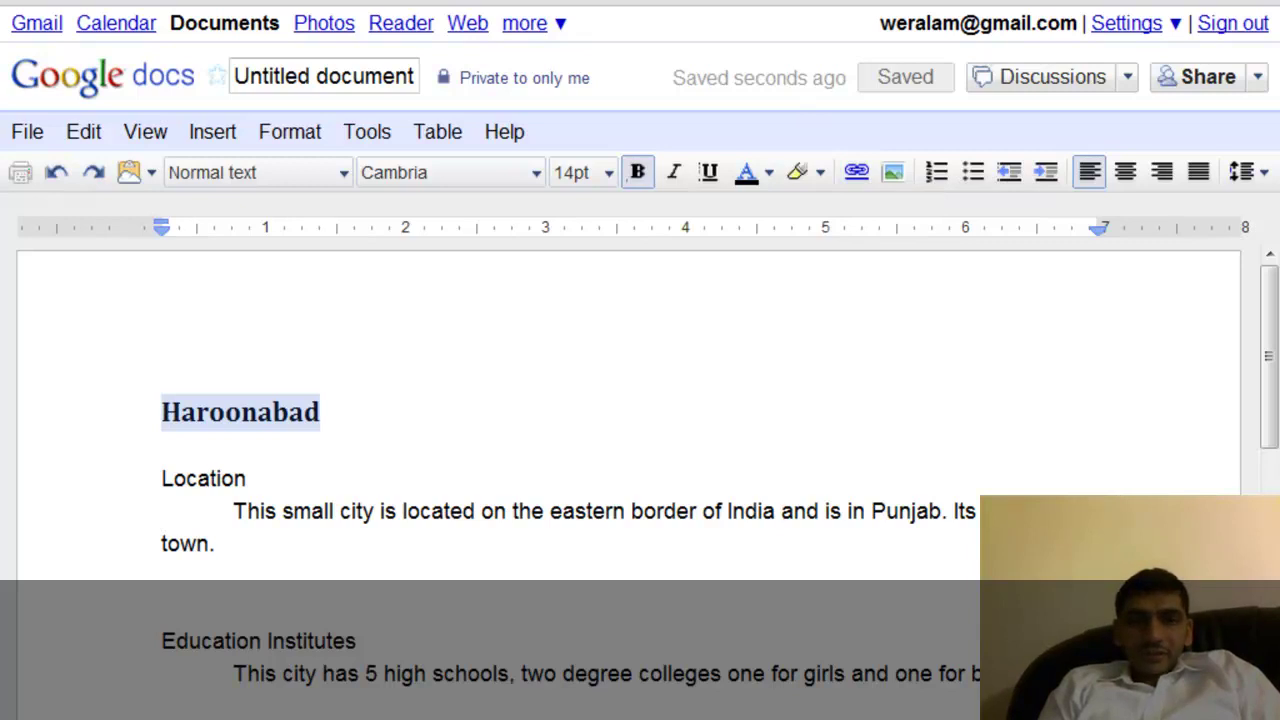
{"action": "key", "text": "ctrl+t"}
Load haroonabad.net in the new browser tab.
{"action": "type", "text": "h"}
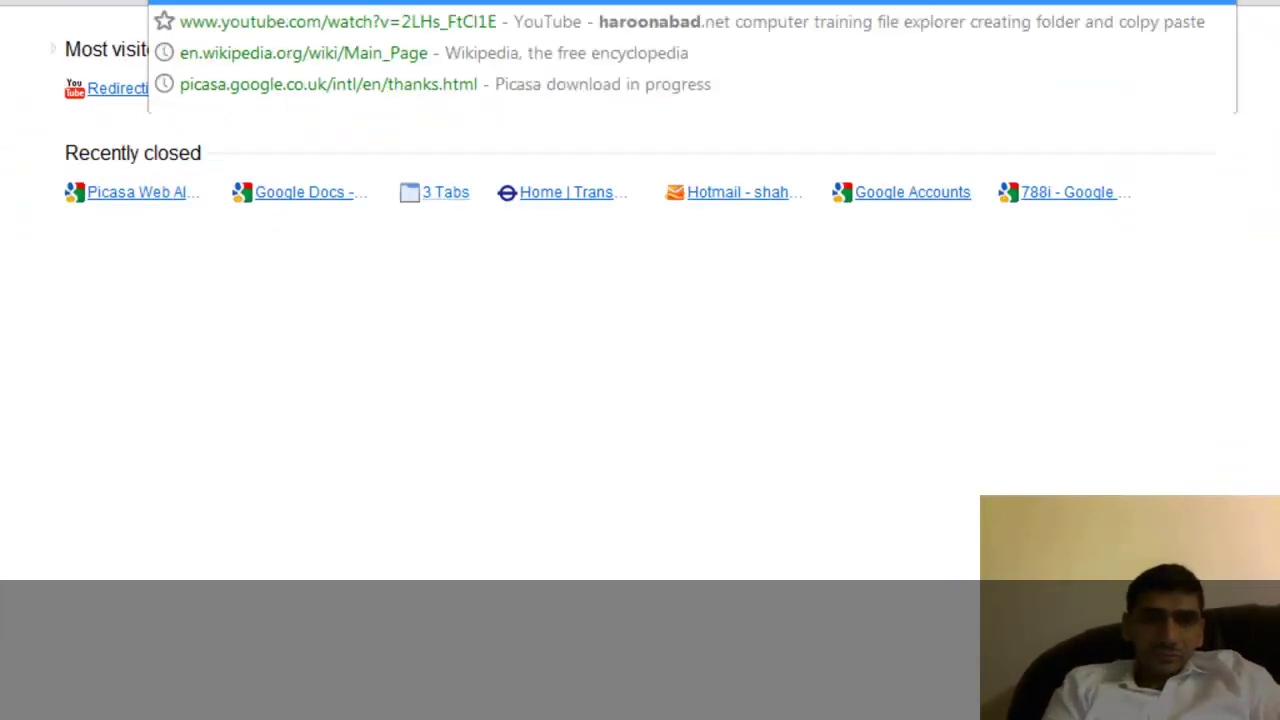
{"action": "type", "text": "aroonabad"}
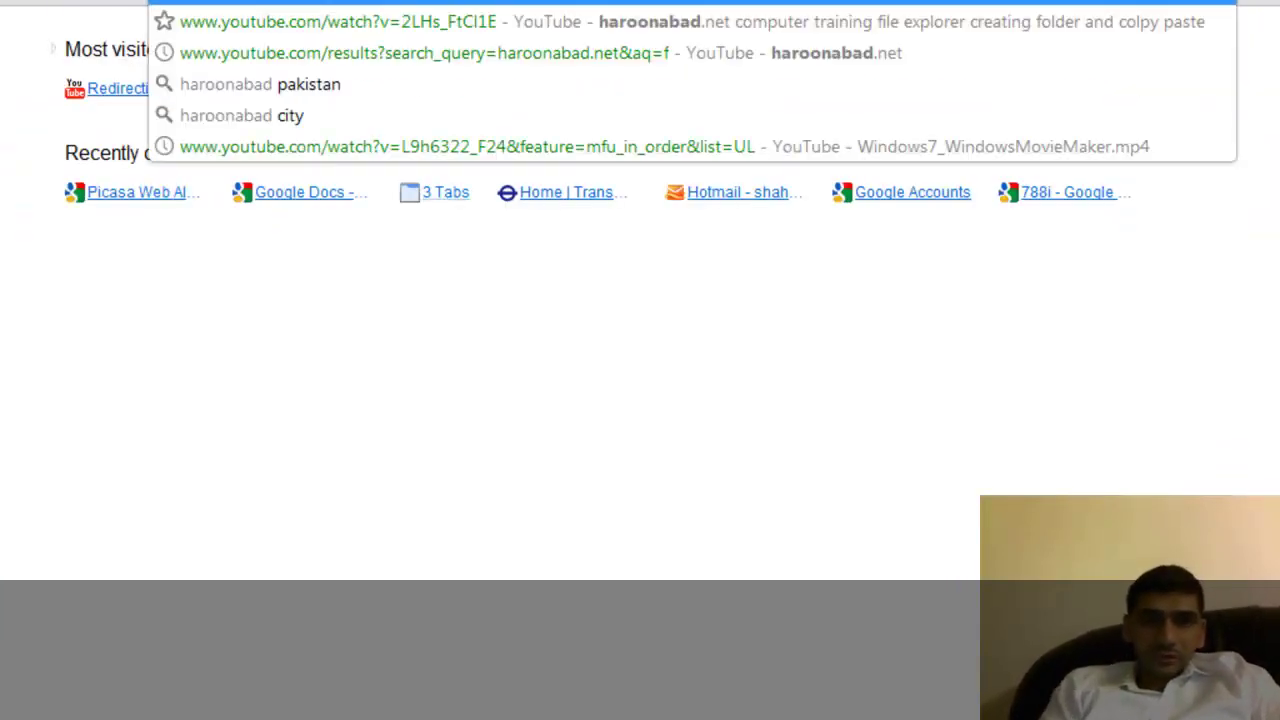
{"action": "type", "text": ".net"}
{"action": "key", "text": "Return"}
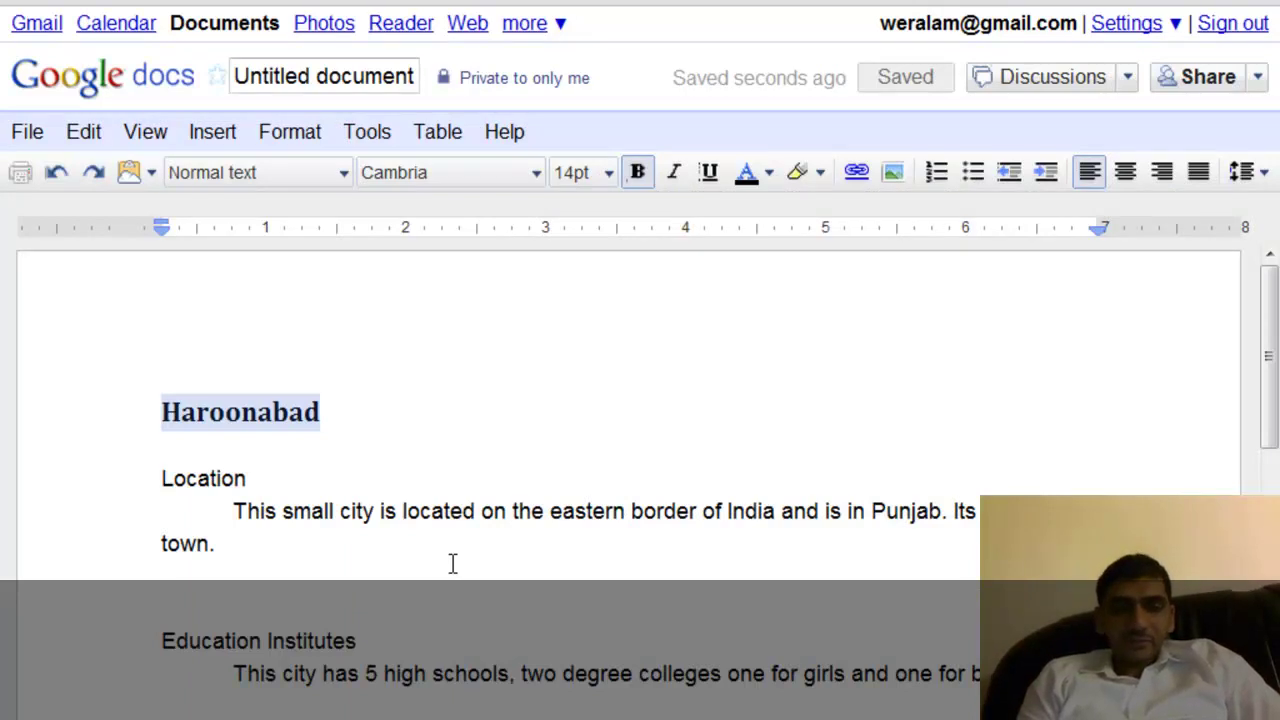
Select the word Haroonabad and start adding a link to it.
{"action": "left_click", "coordinate": [320, 412]}
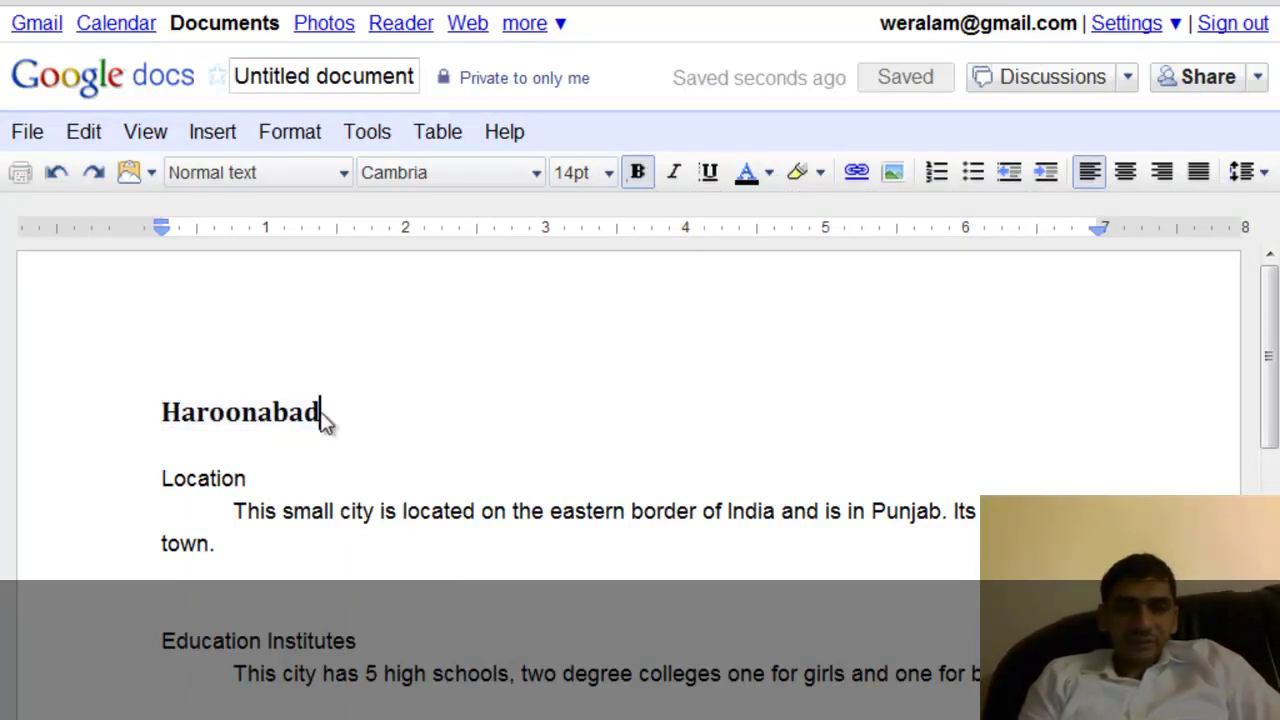
{"action": "left_click_drag", "start_coordinate": [336, 416], "coordinate": [165, 395]}
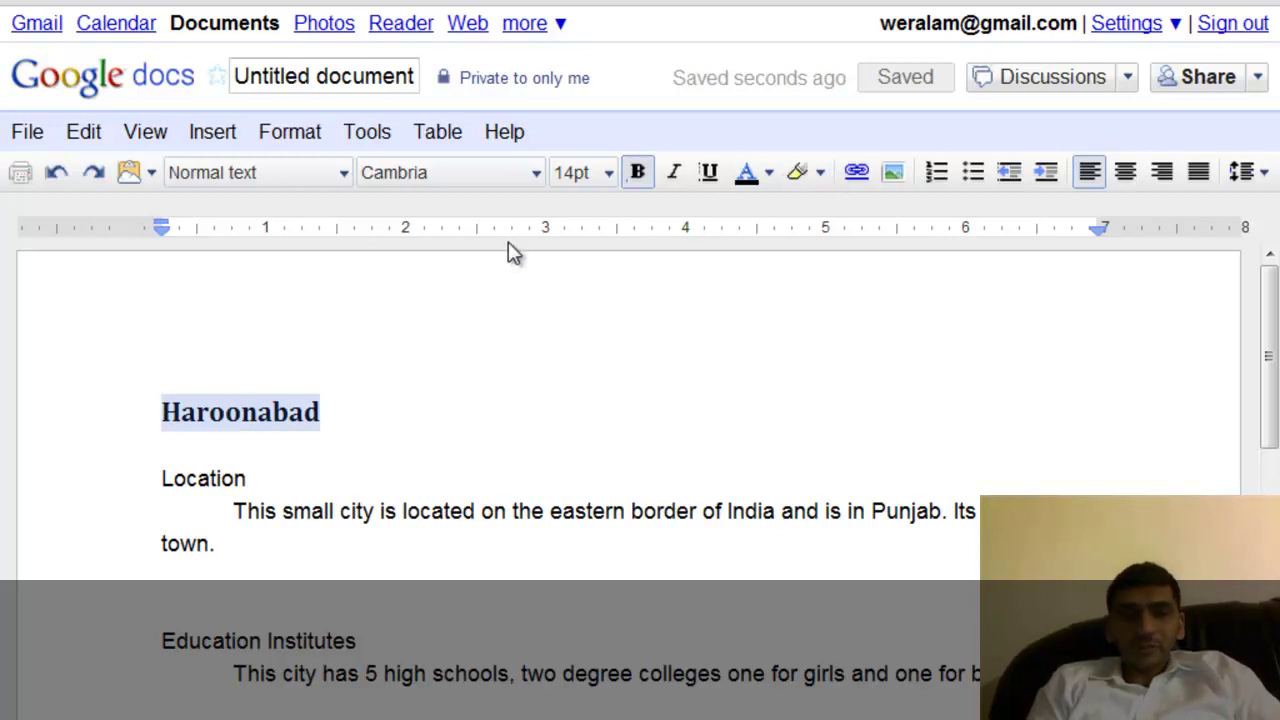
{"action": "left_click", "coordinate": [349, 437]}
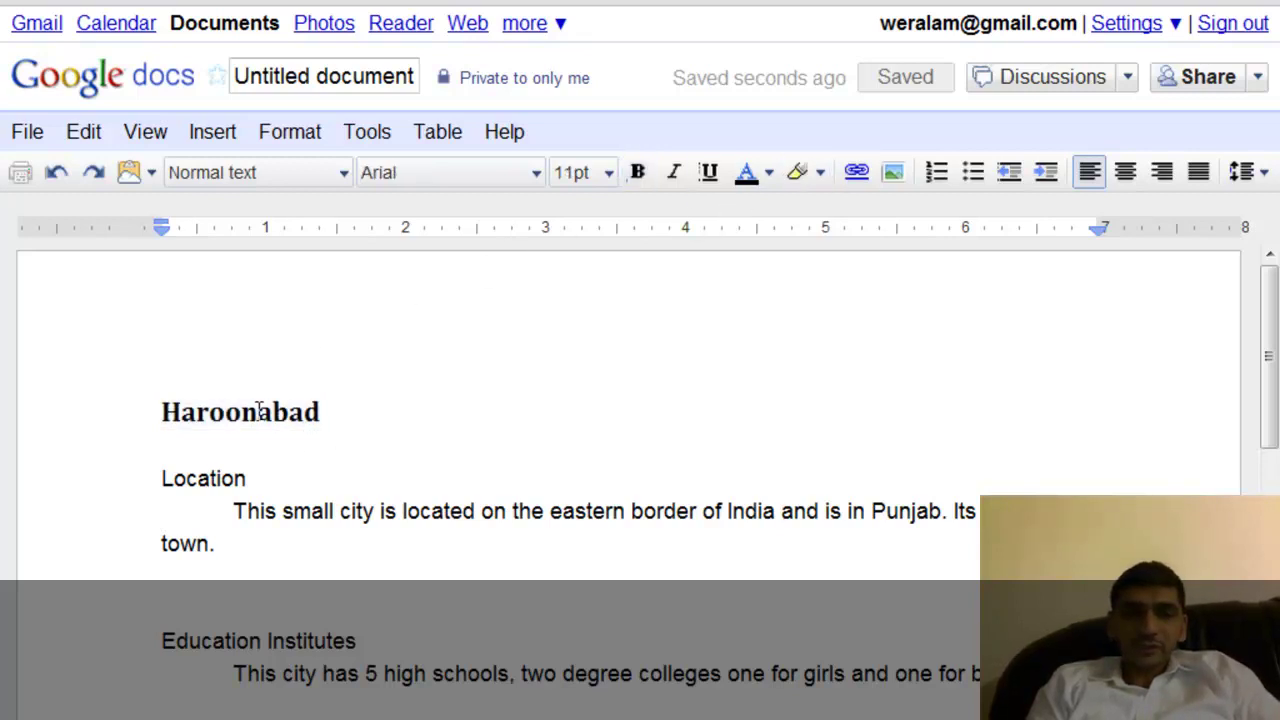
{"action": "double_click", "coordinate": [258, 410]}
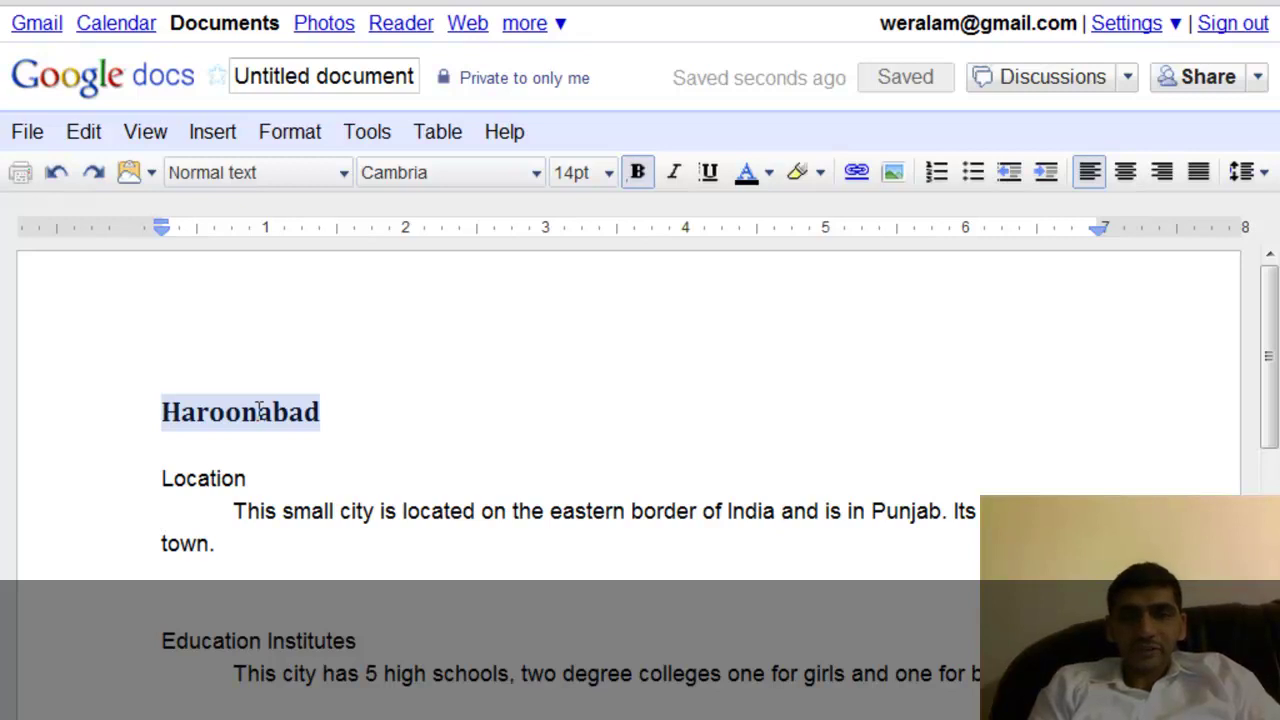
{"action": "left_click", "coordinate": [864, 176]}
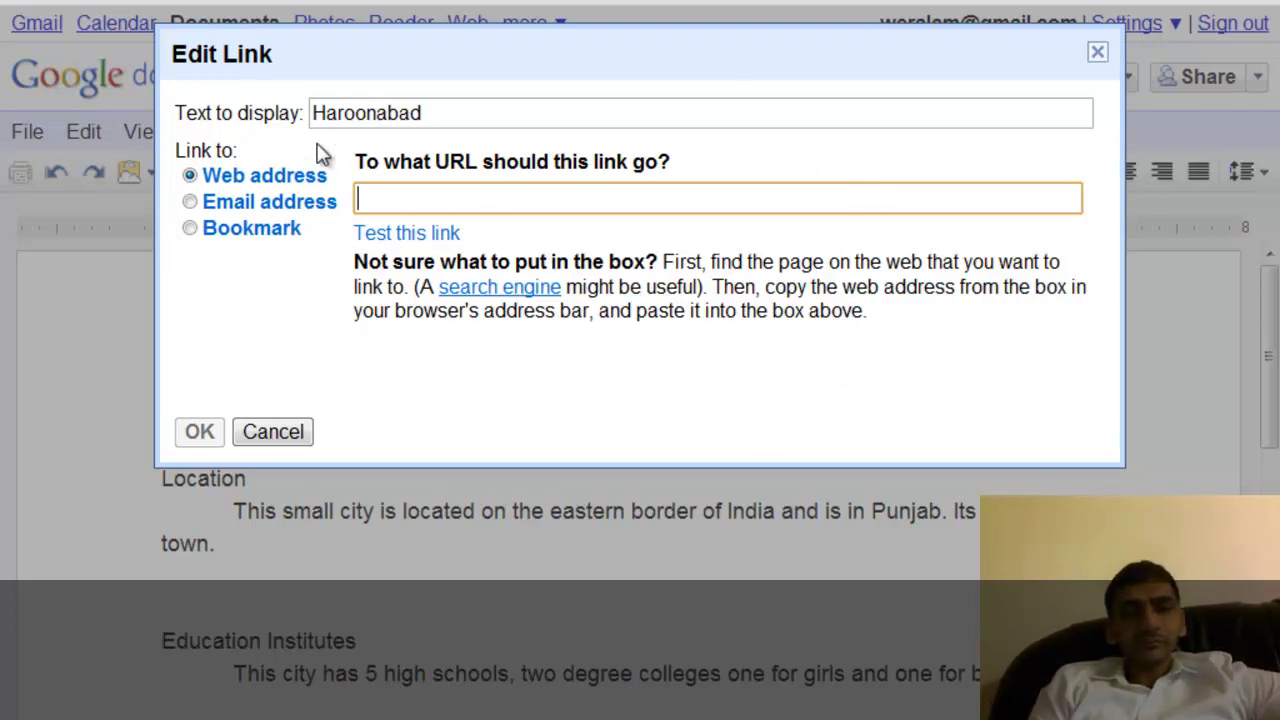
{"action": "double_click", "coordinate": [428, 113]}
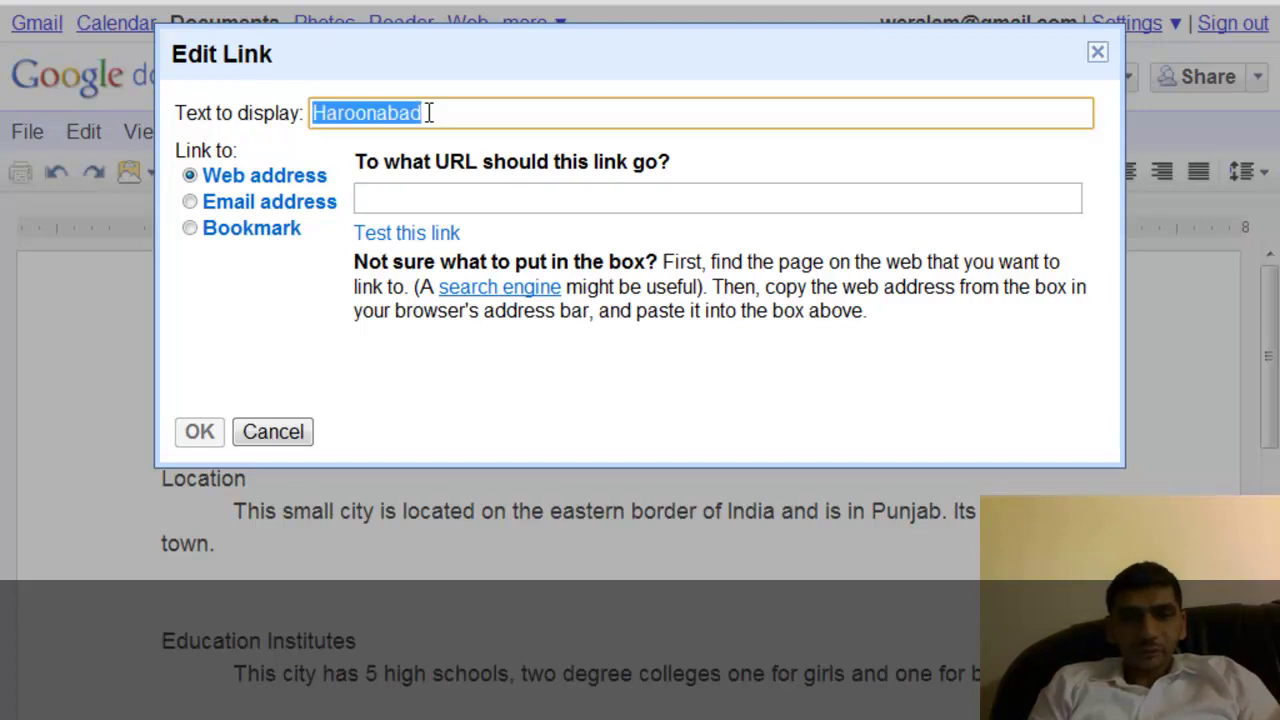
{"action": "left_click", "coordinate": [432, 196]}
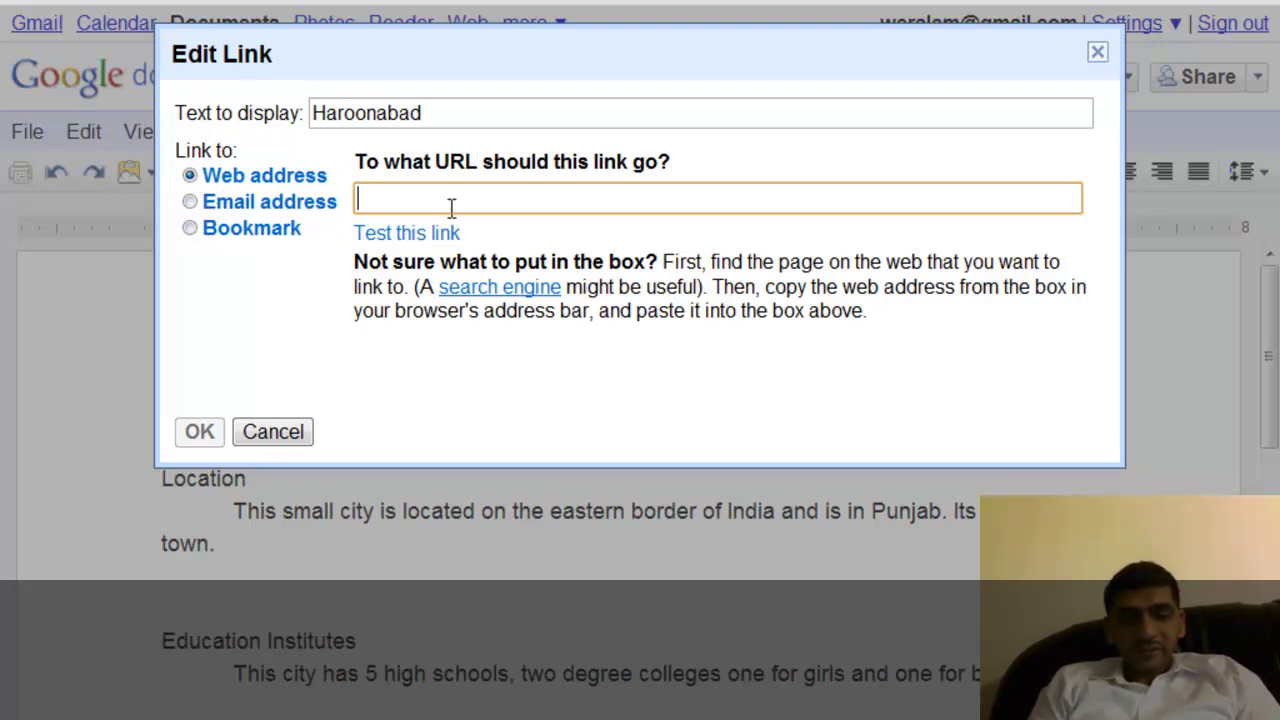
{"action": "type", "text": "http://haroonabad.net/"}
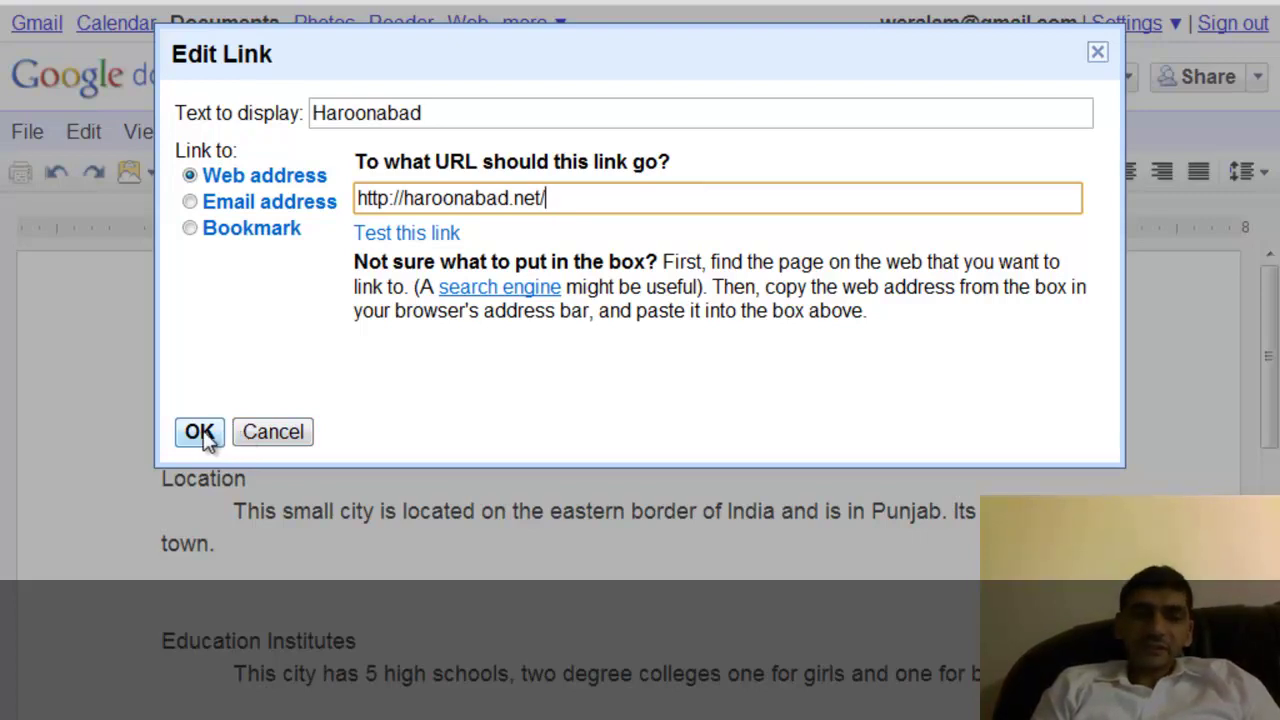
{"action": "left_click", "coordinate": [205, 432]}
{"action": "left_click", "coordinate": [331, 546]}
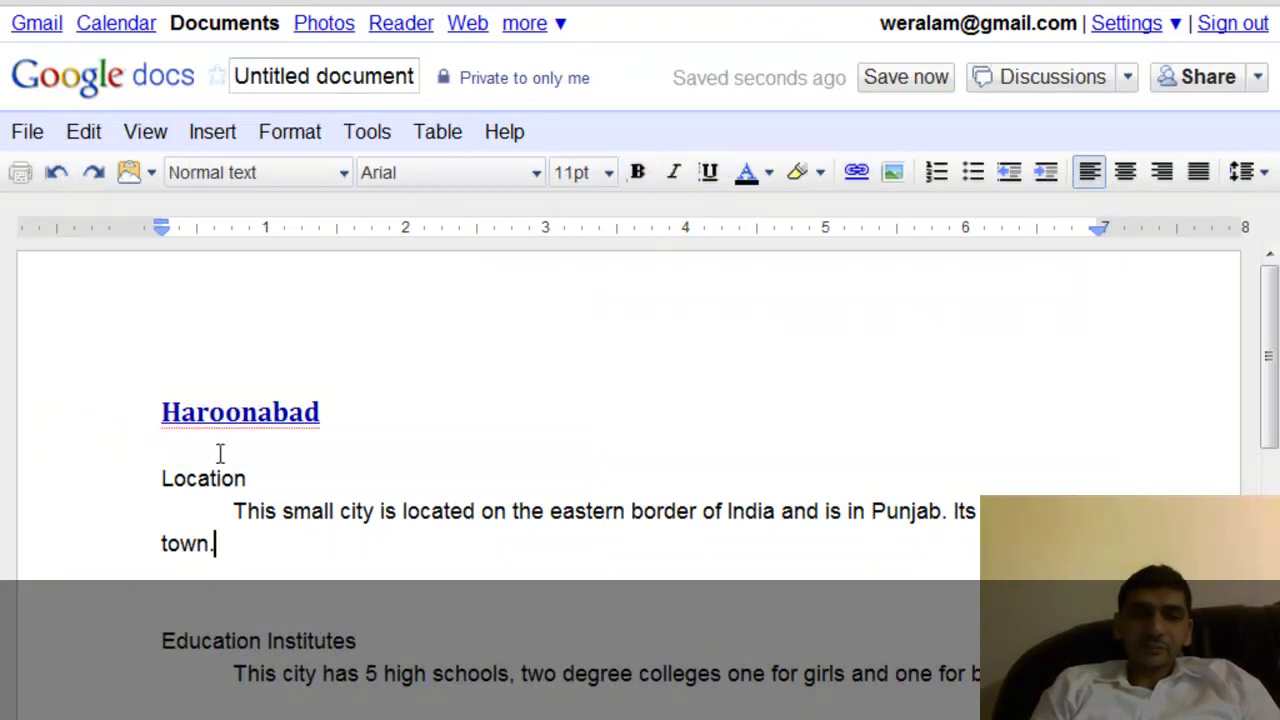
Place the caret below the education sentence and bring up the Insert image window.
{"action": "left_click", "coordinate": [260, 571]}
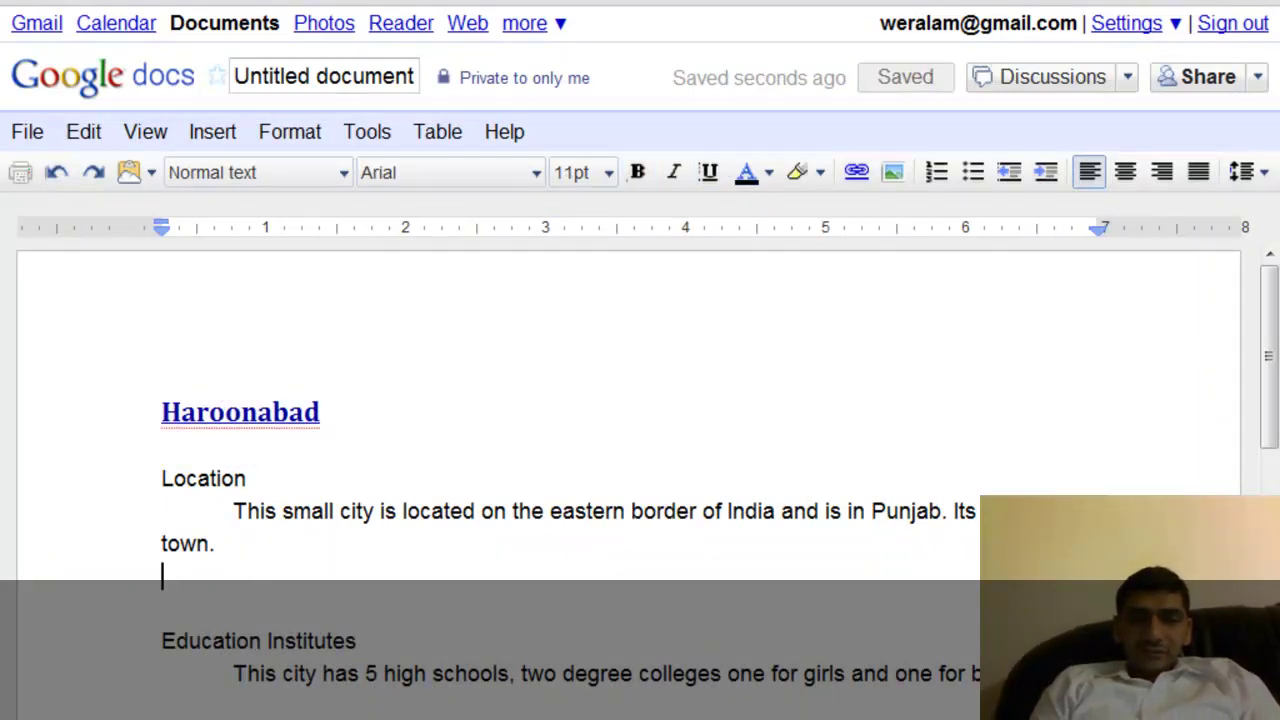
{"action": "key", "text": "Down"}
{"action": "key", "text": "Down"}
{"action": "key", "text": "Down"}
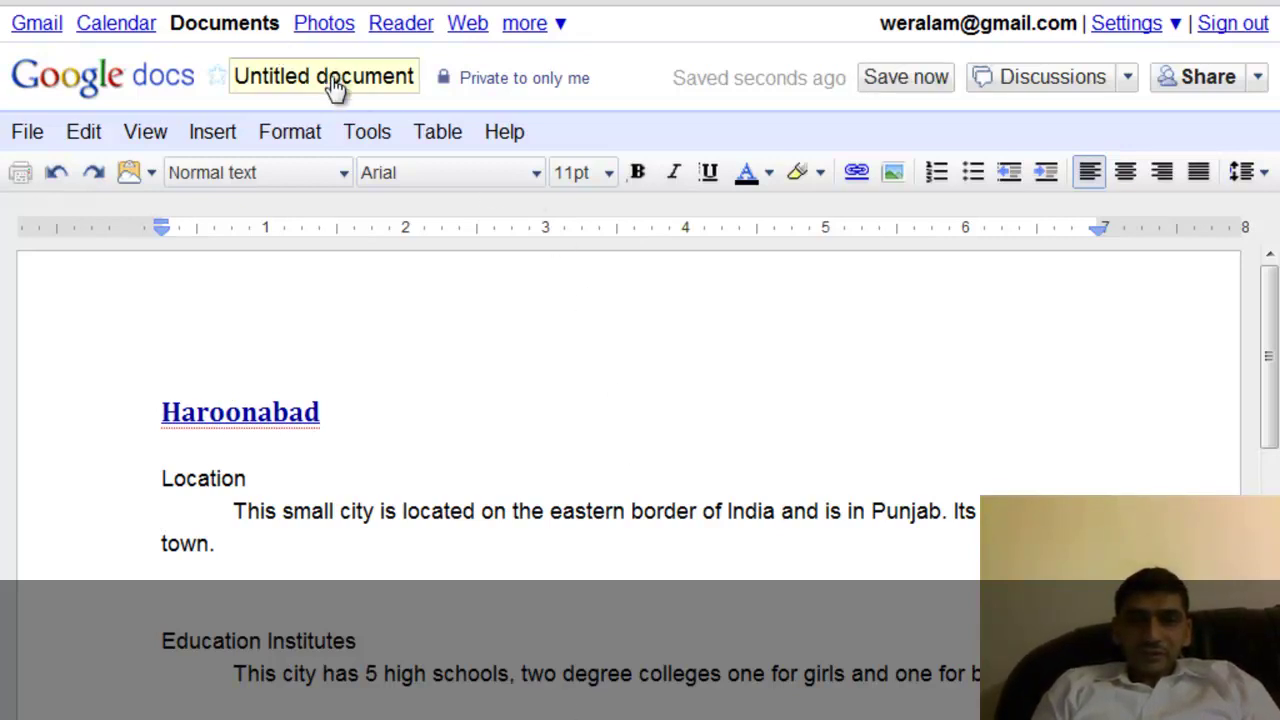
{"action": "left_click", "coordinate": [893, 173]}
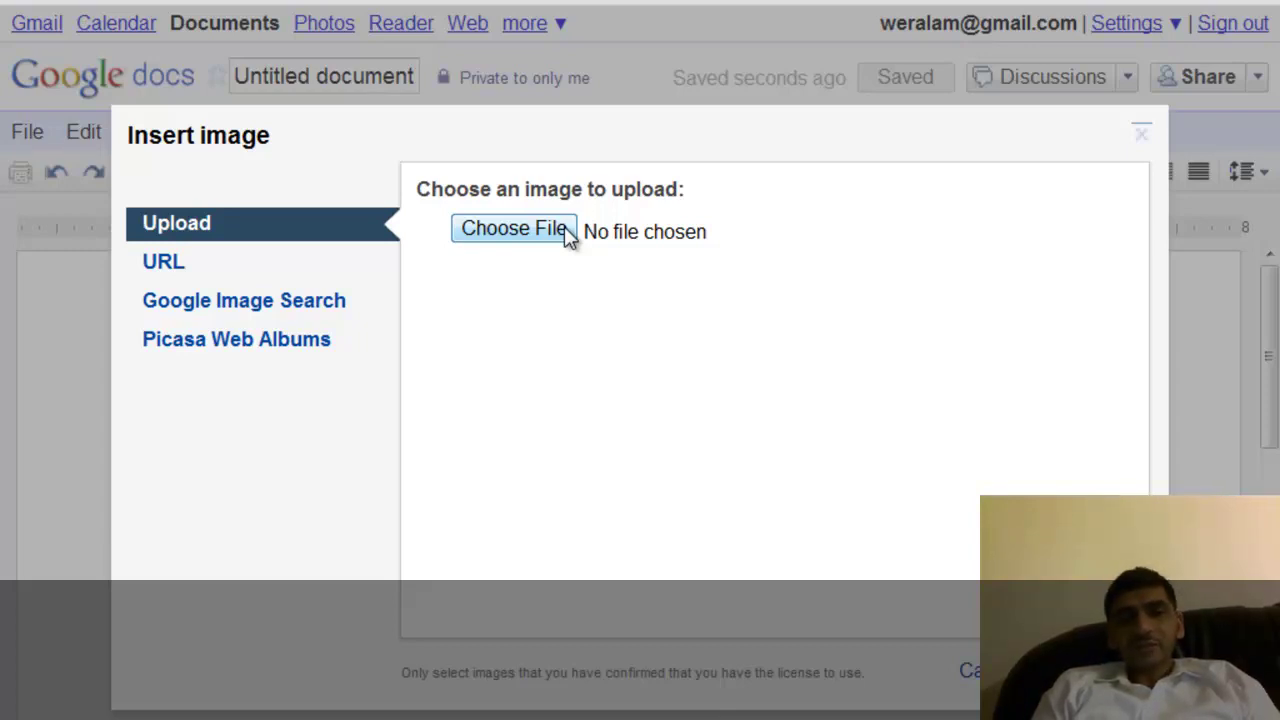
Search Google Image Search for 'haroonabad' after trying the URL option.
{"action": "left_click", "coordinate": [174, 276]}
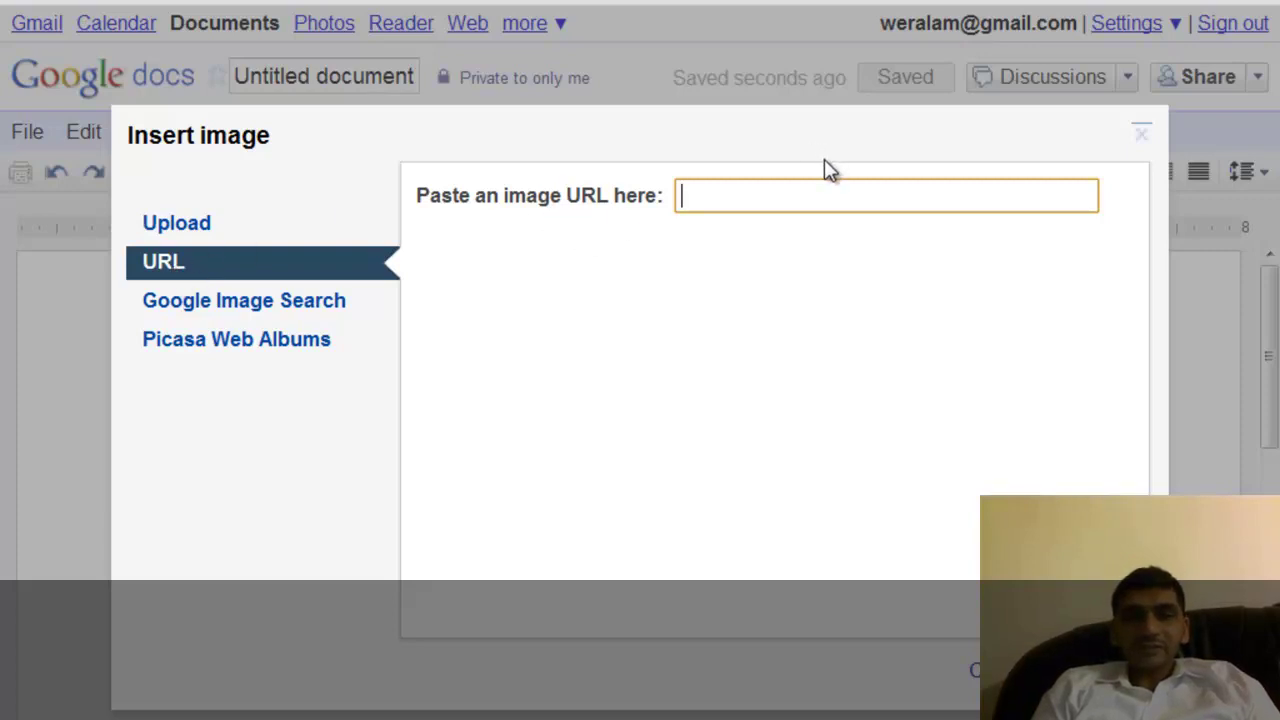
{"action": "left_click", "coordinate": [206, 311]}
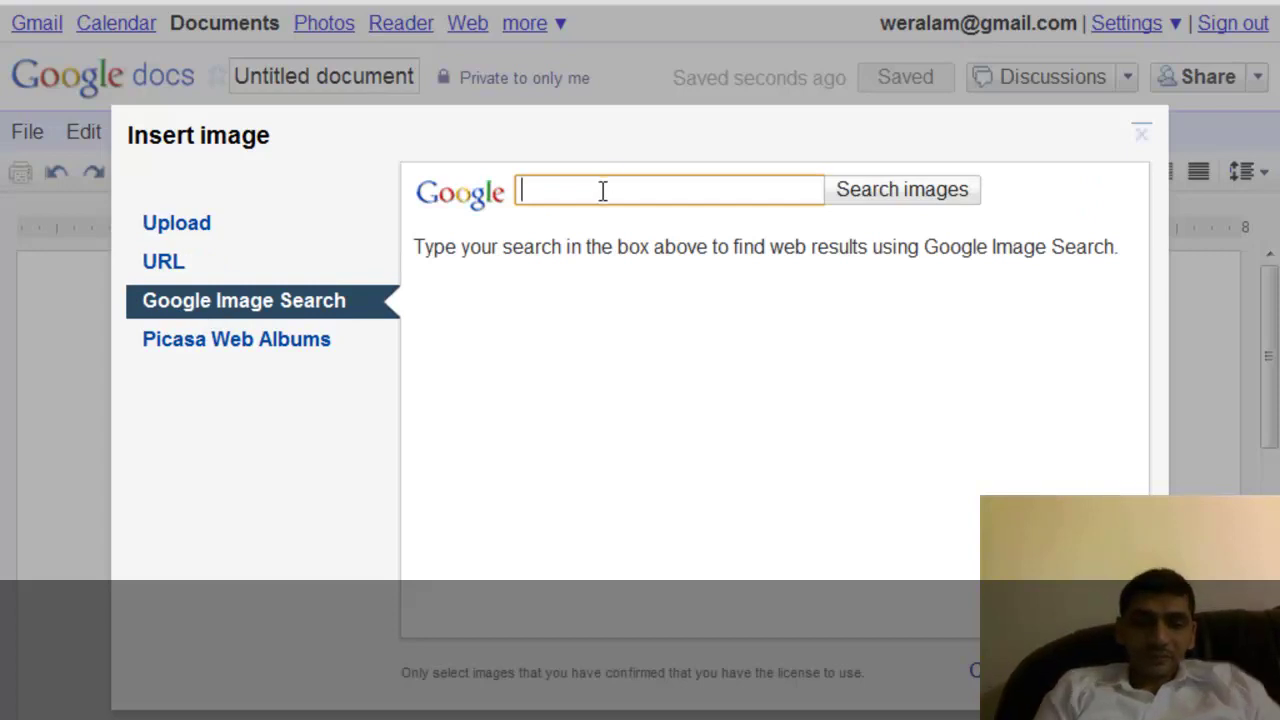
{"action": "type", "text": "haroonabad"}
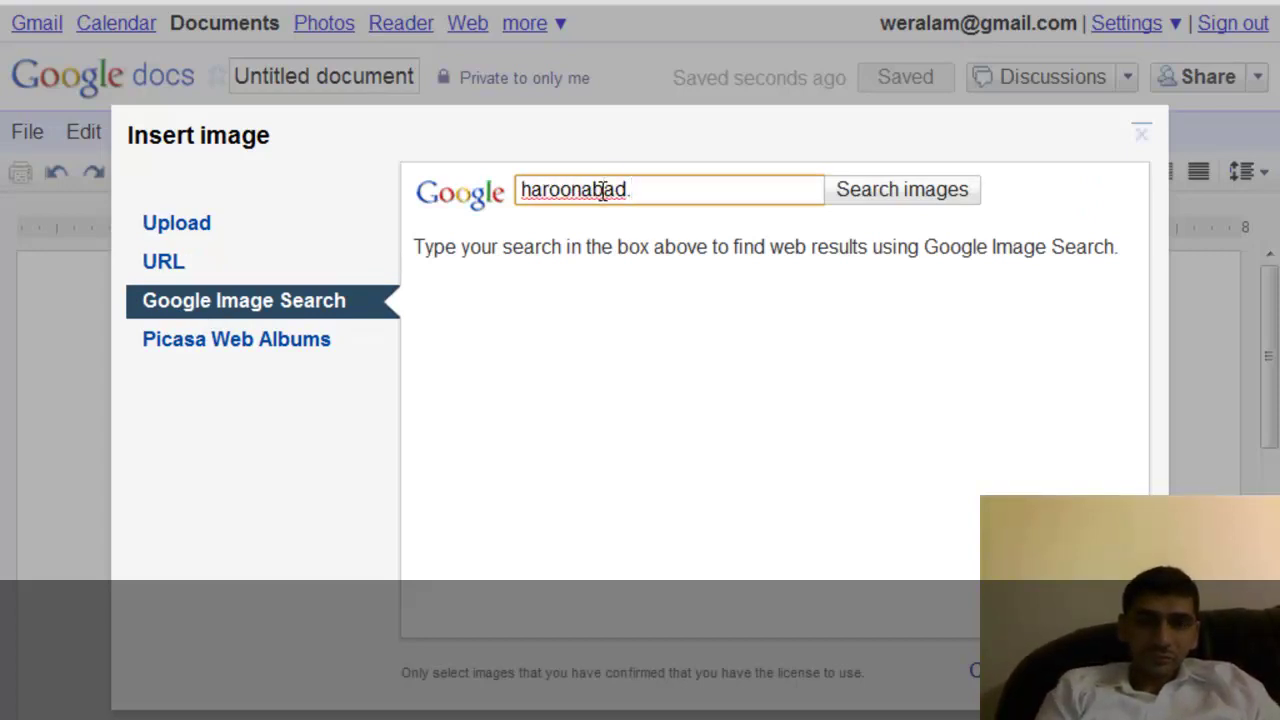
{"action": "key", "text": "BackSpace"}
{"action": "key", "text": "BackSpace"}
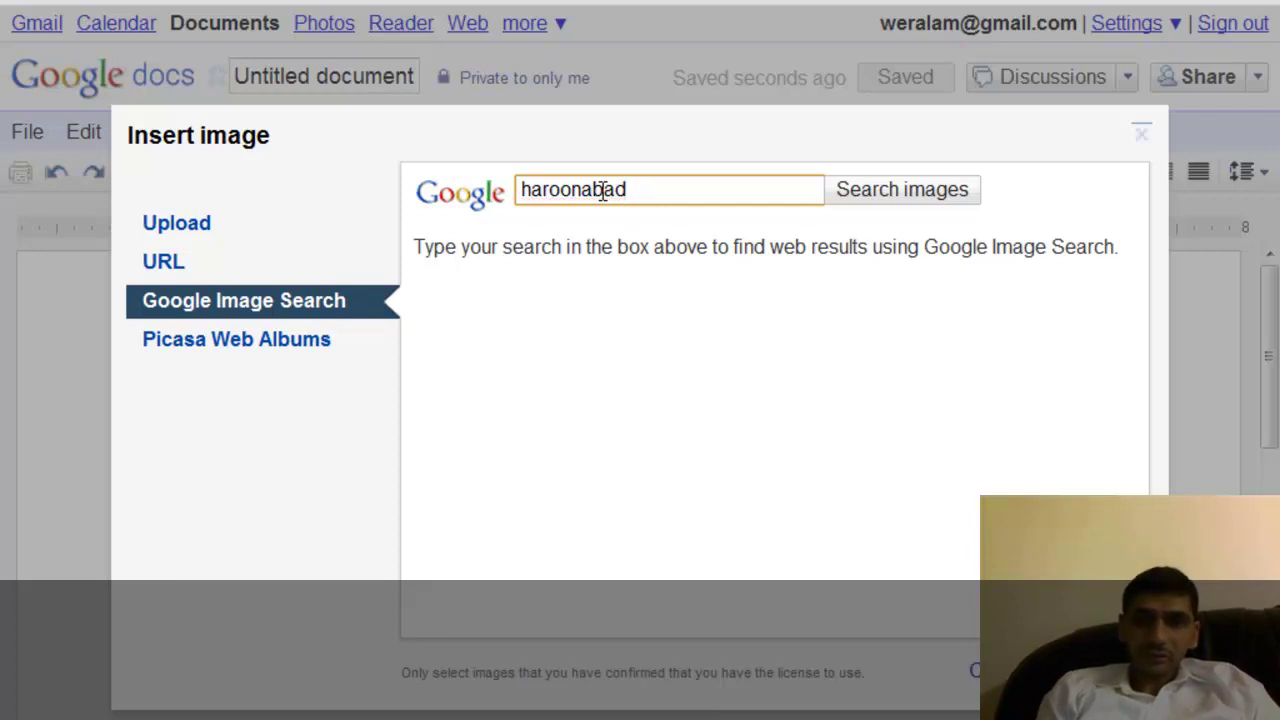
{"action": "key", "text": "Return"}
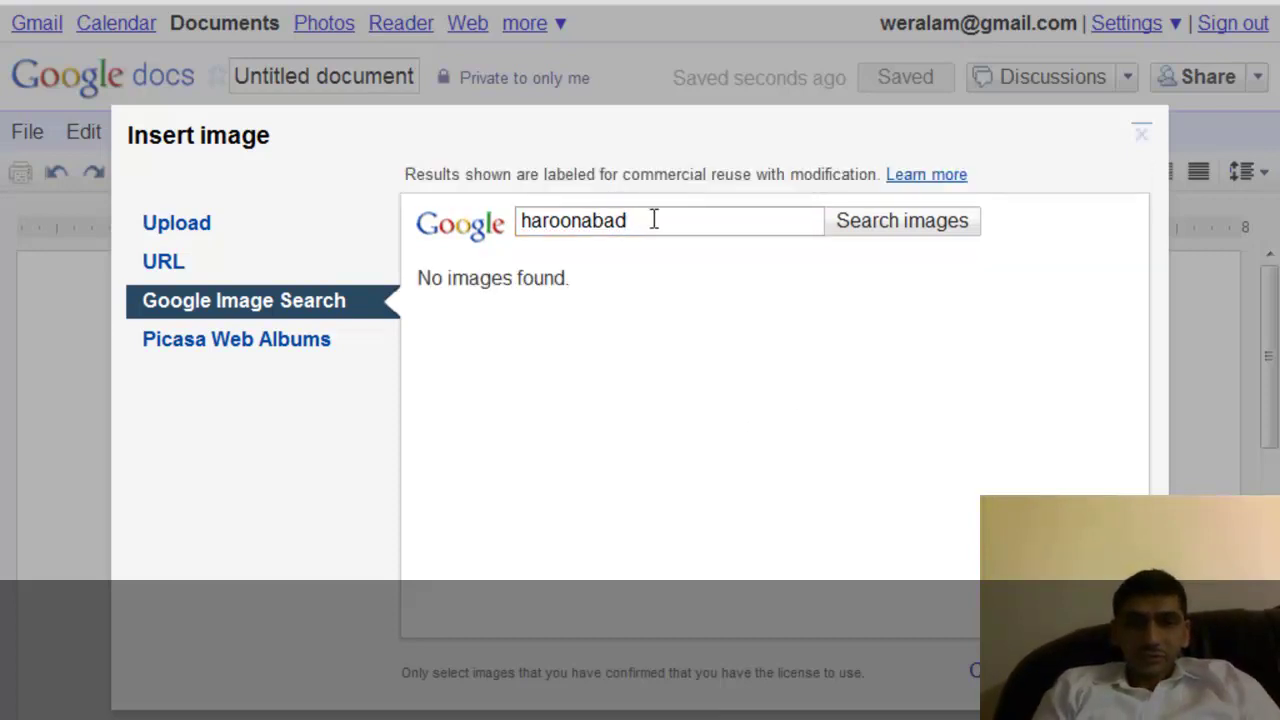
Retry the image search as 'harunabad', then switch to Picasa Web Albums.
{"action": "double_click", "coordinate": [653, 220]}
{"action": "type", "text": "har"}
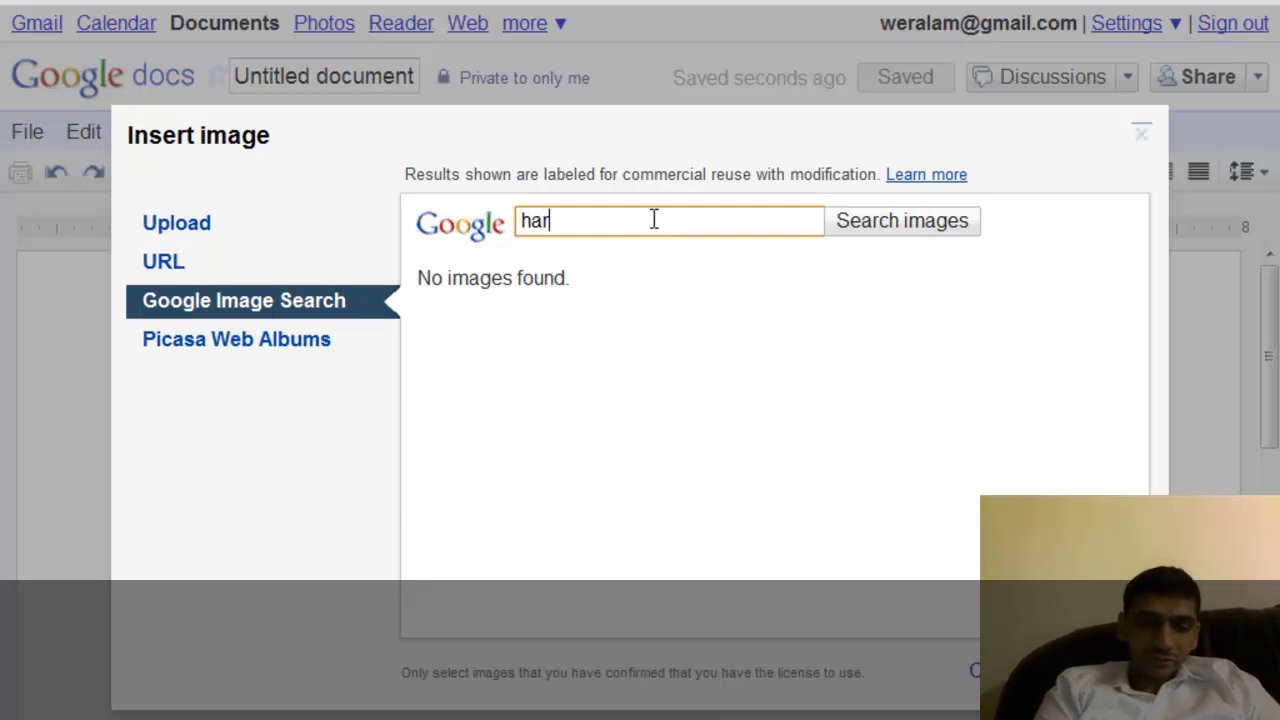
{"action": "type", "text": "unabad"}
{"action": "key", "text": "Return"}
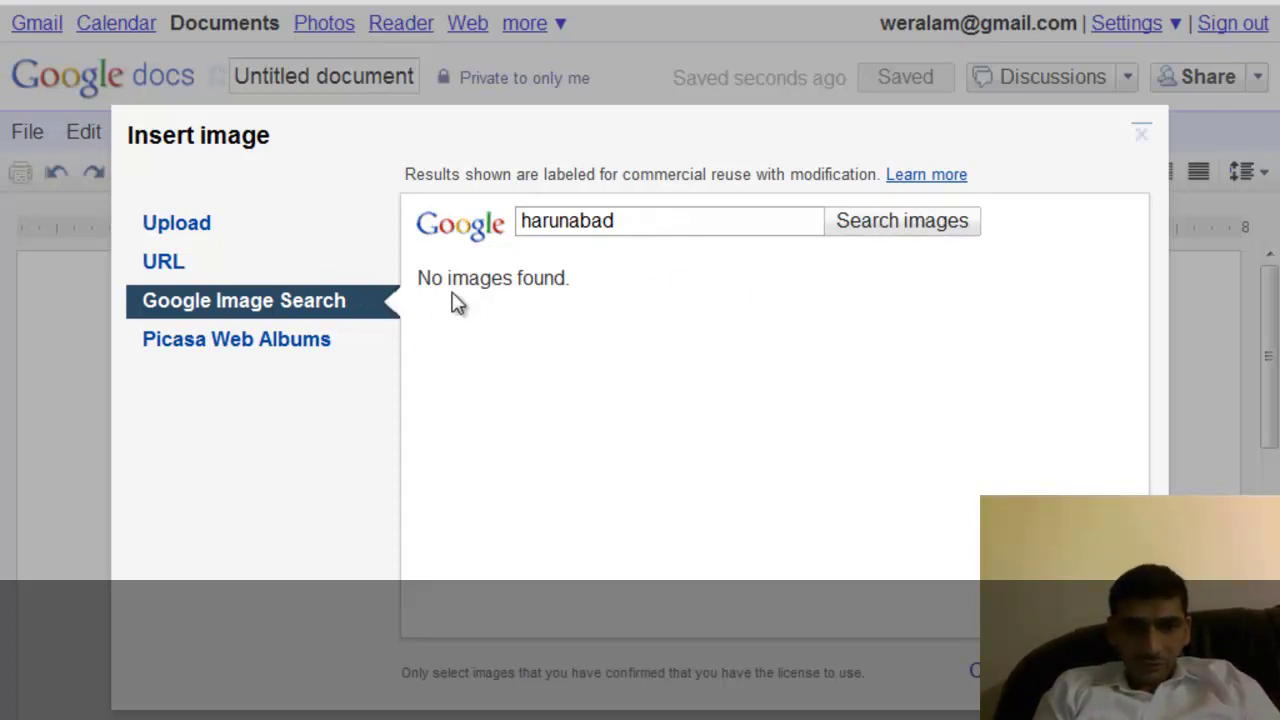
{"action": "left_click", "coordinate": [260, 350]}
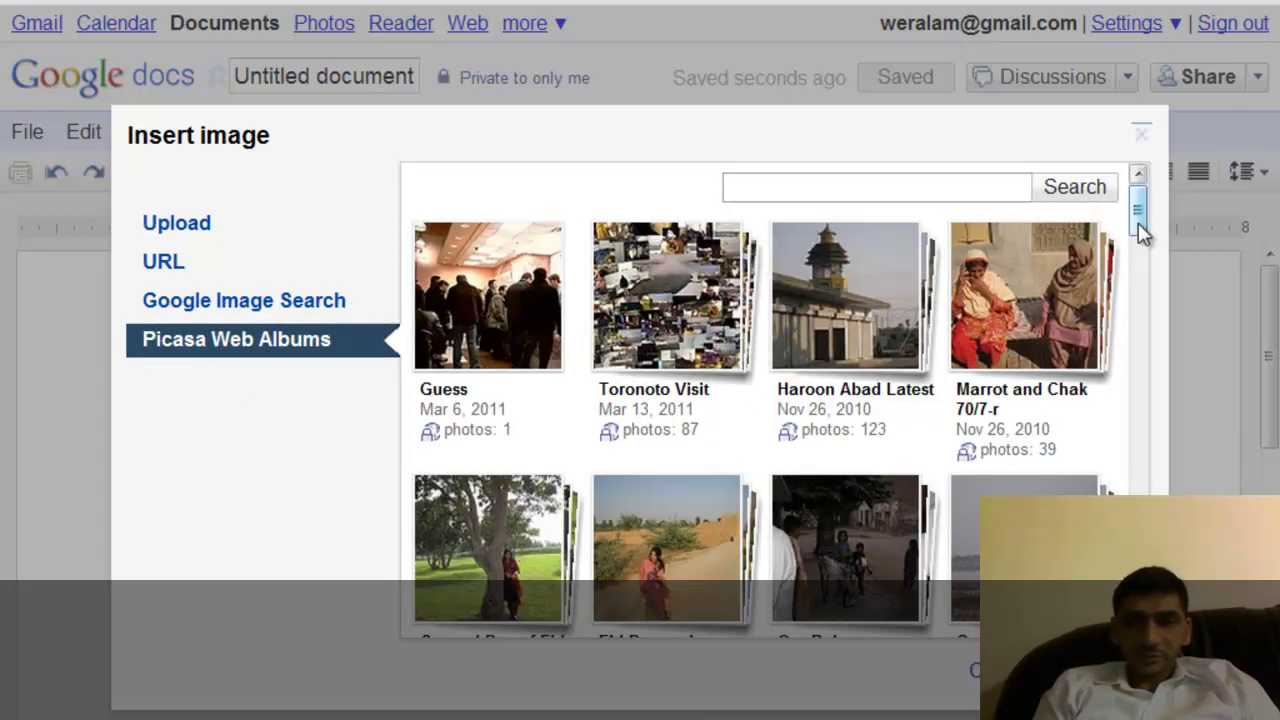
Insert the blue-domed mosque photo from the Haroon Abad Latest album below the Education Institutes paragraph.
{"action": "mouse_move", "coordinate": [1138, 223]}
{"action": "left_mouse_down"}
{"action": "mouse_move", "coordinate": [1121, 383]}
{"action": "mouse_move", "coordinate": [1140, 205]}
{"action": "left_mouse_up"}
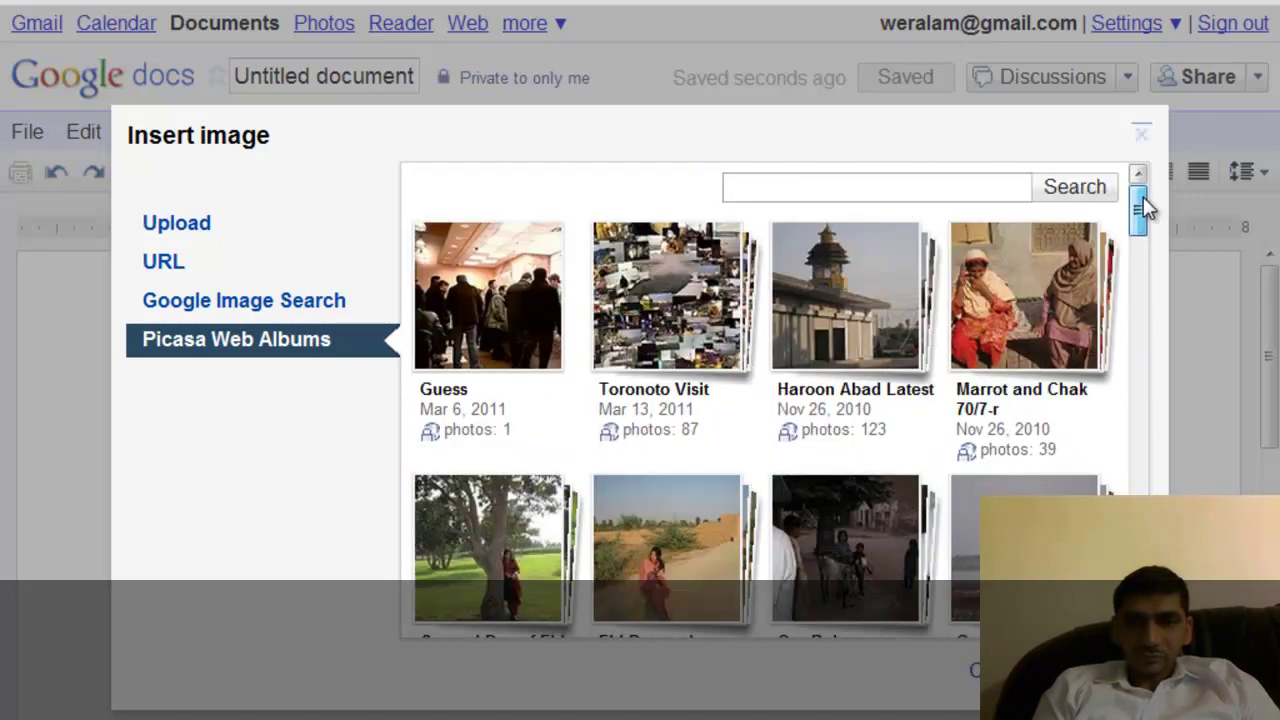
{"action": "left_click", "coordinate": [780, 281]}
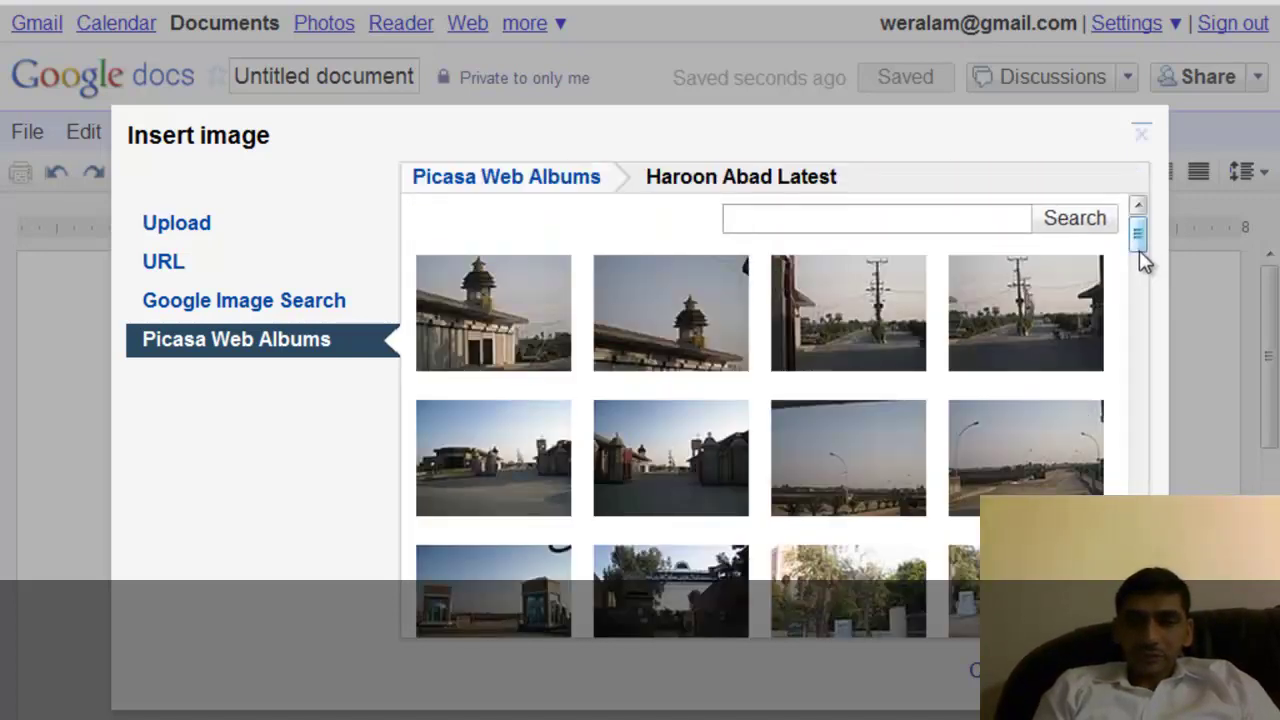
{"action": "left_click_drag", "start_coordinate": [1139, 251], "coordinate": [1128, 420]}
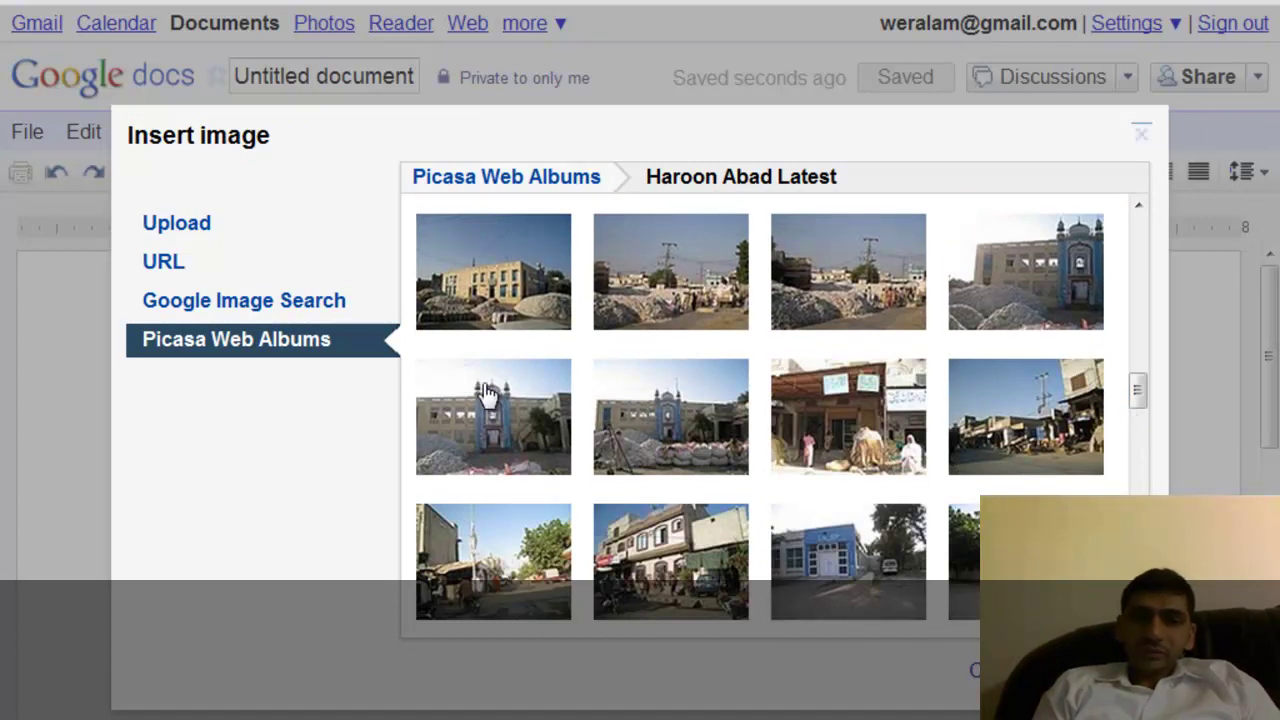
{"action": "double_click", "coordinate": [1014, 291]}
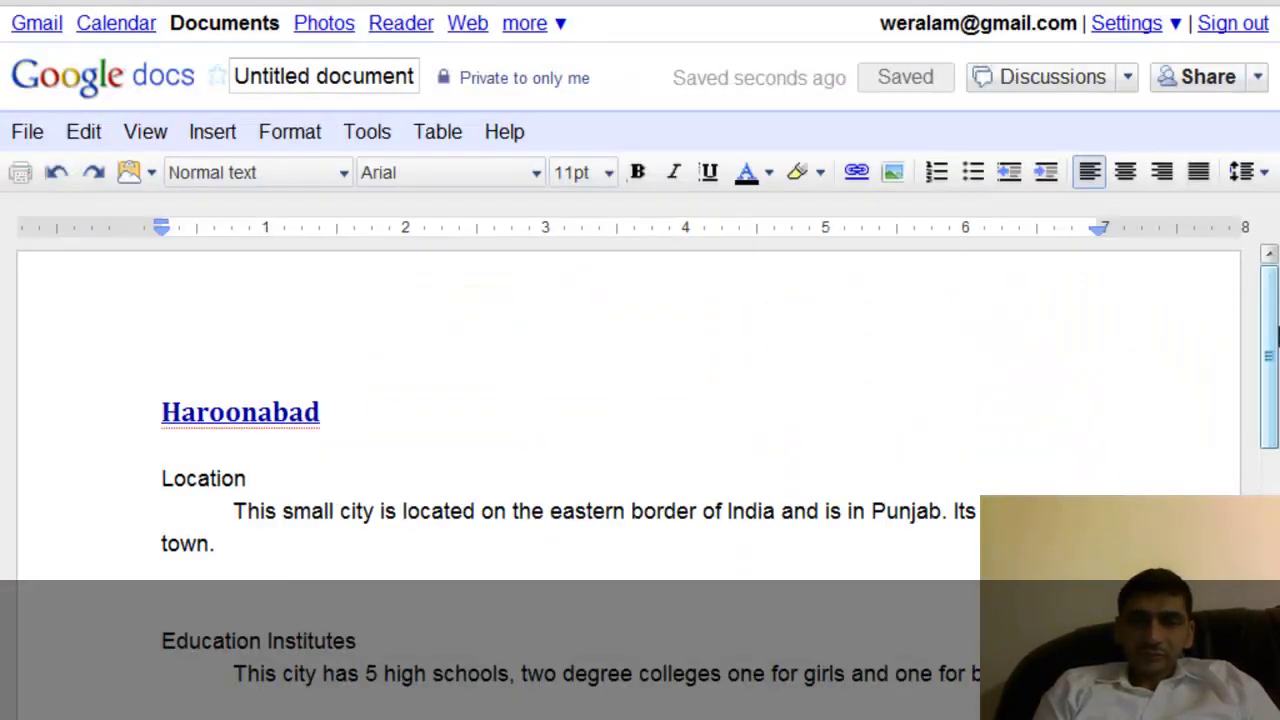
{"action": "left_click_drag", "start_coordinate": [1271, 343], "coordinate": [1266, 490]}
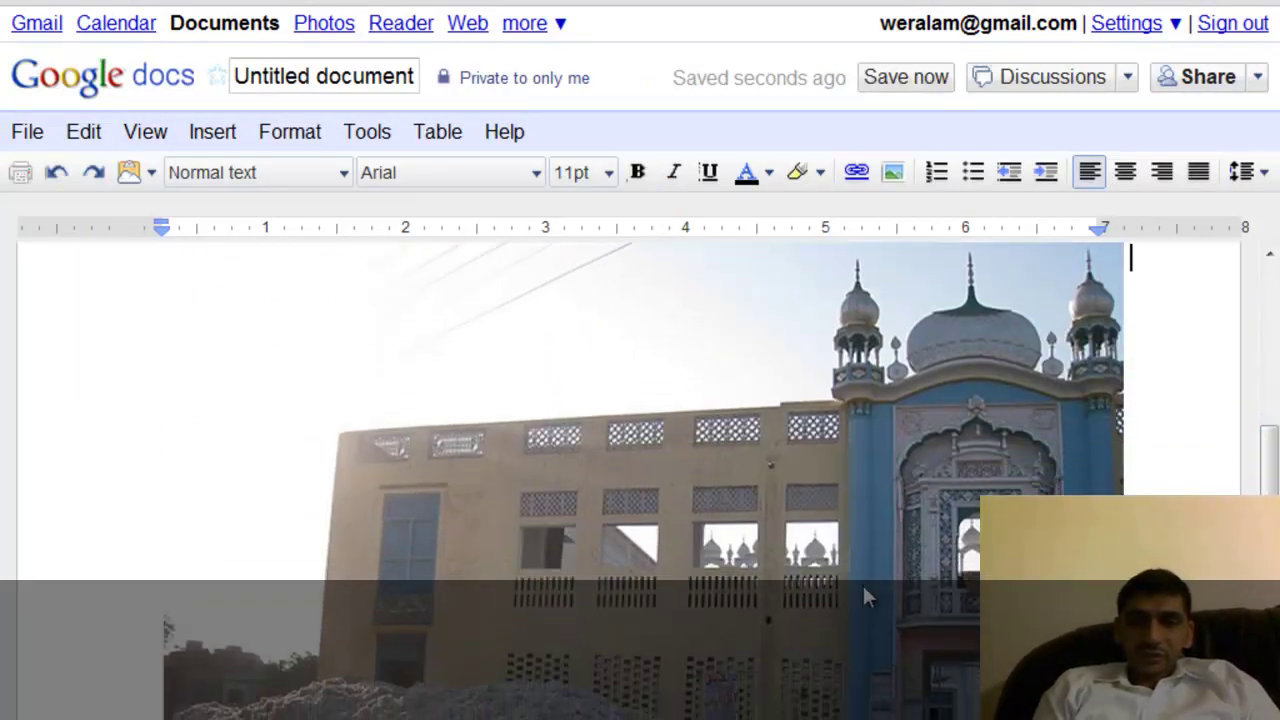
{"action": "left_click", "coordinate": [849, 585]}
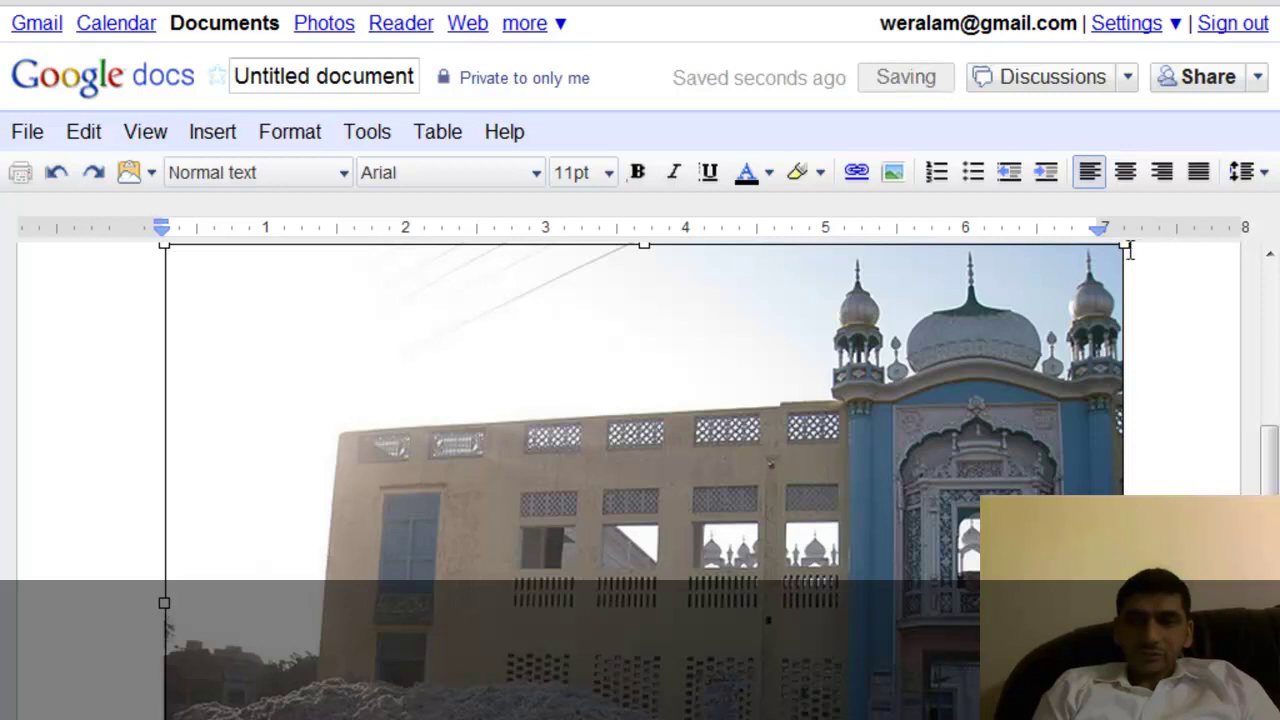
Resize the mosque photo down to a thumbnail about 2 inches wide.
{"action": "left_click_drag", "start_coordinate": [1126, 246], "coordinate": [384, 650]}
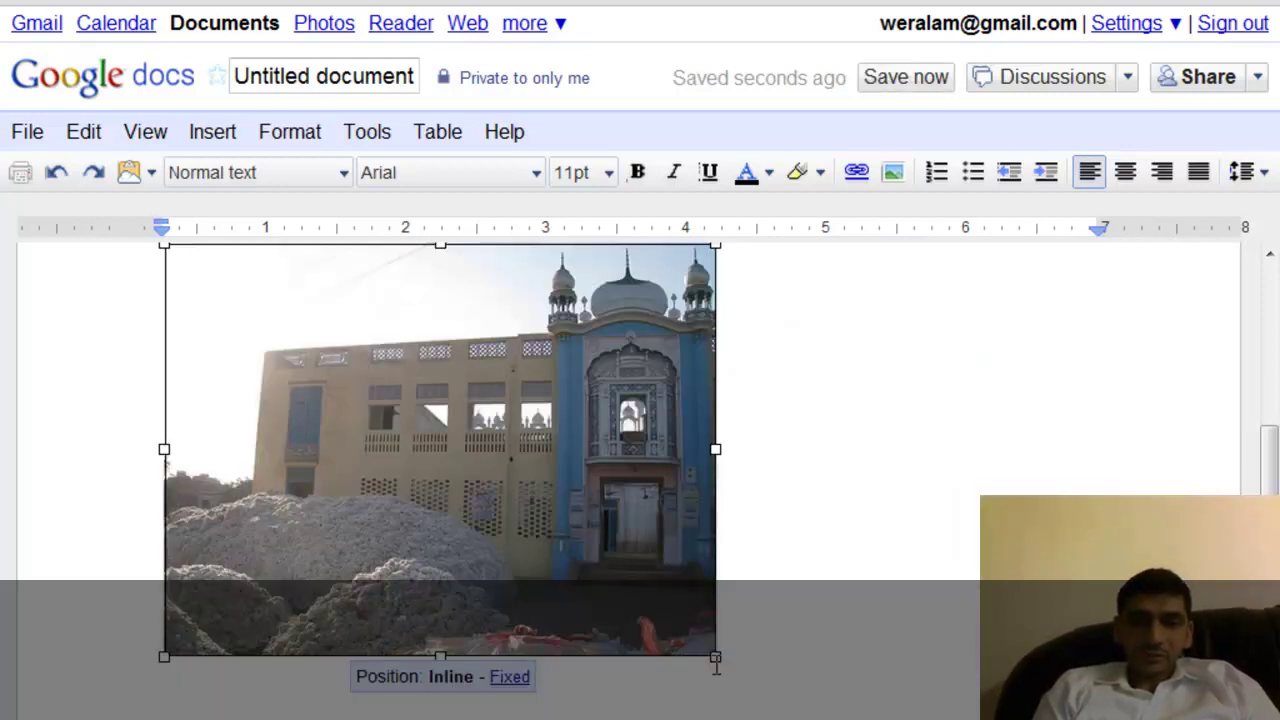
{"action": "left_click_drag", "start_coordinate": [716, 660], "coordinate": [420, 434]}
{"action": "left_click", "coordinate": [766, 423]}
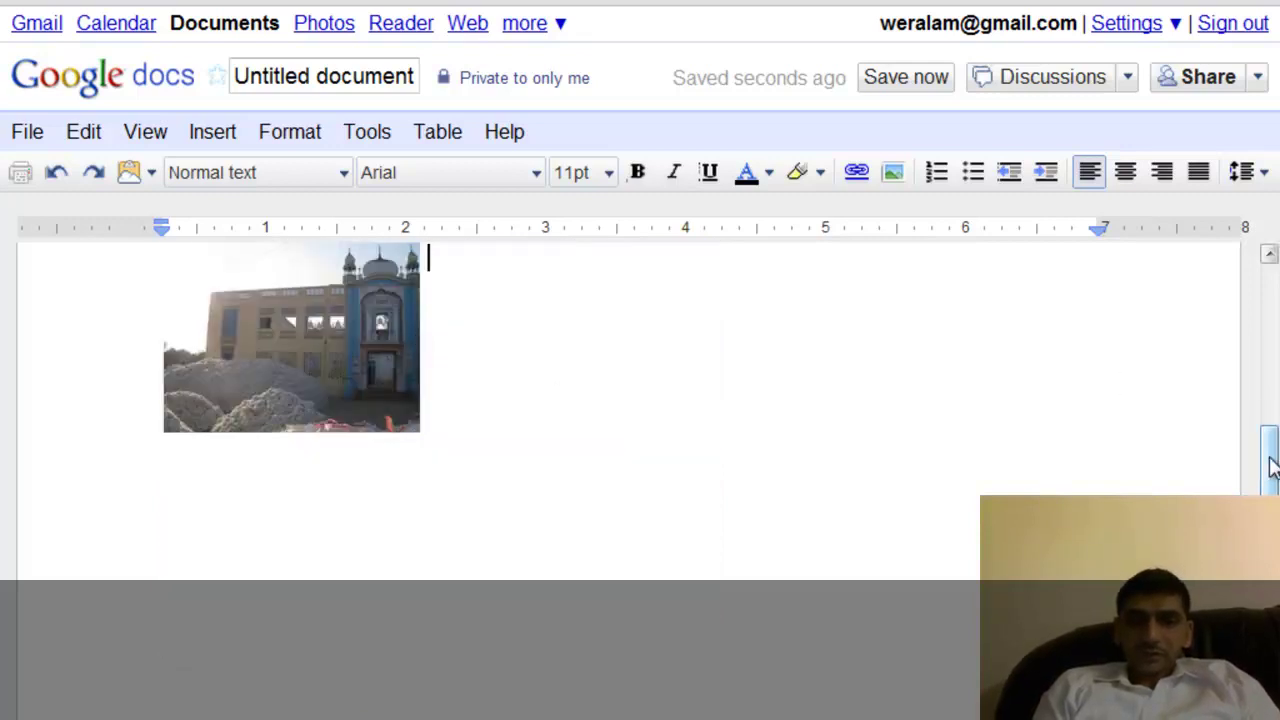
{"action": "left_click_drag", "start_coordinate": [1270, 465], "coordinate": [1266, 357]}
{"action": "left_click", "coordinate": [418, 700]}
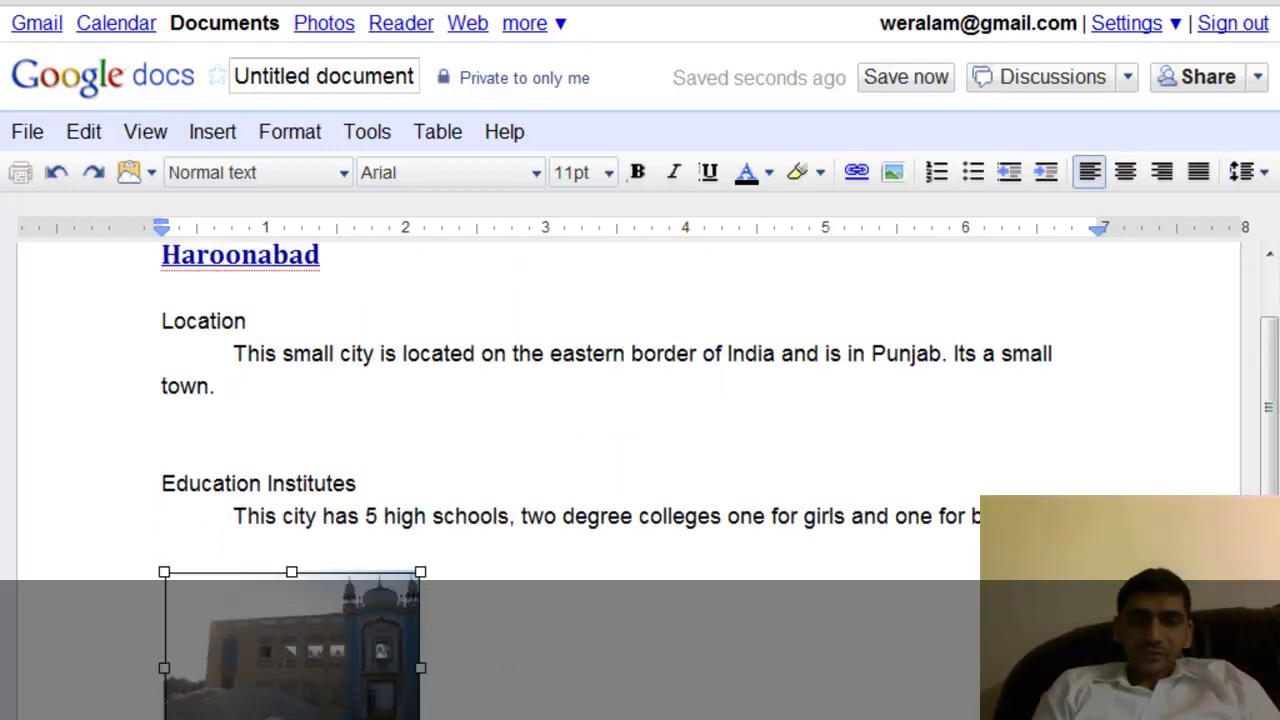
{"action": "left_click", "coordinate": [718, 672]}
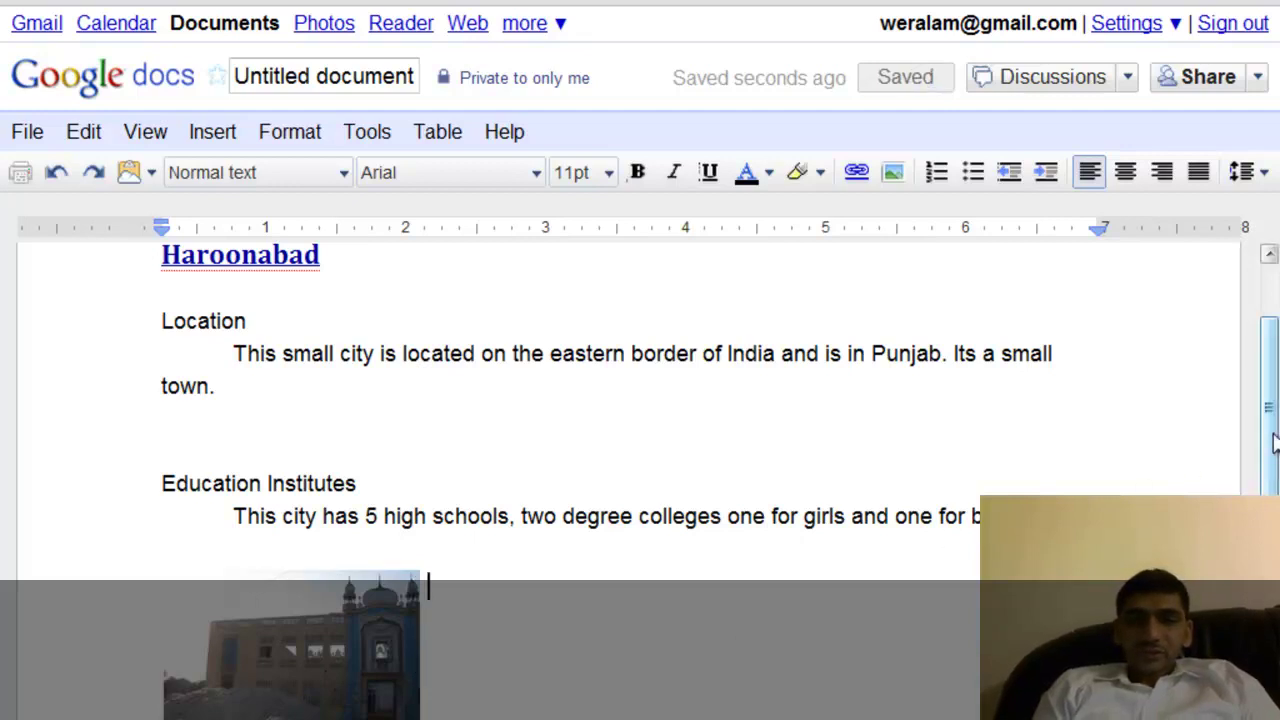
{"action": "scroll", "coordinate": [1273, 443], "scroll_direction": "down", "scroll_amount": 3}
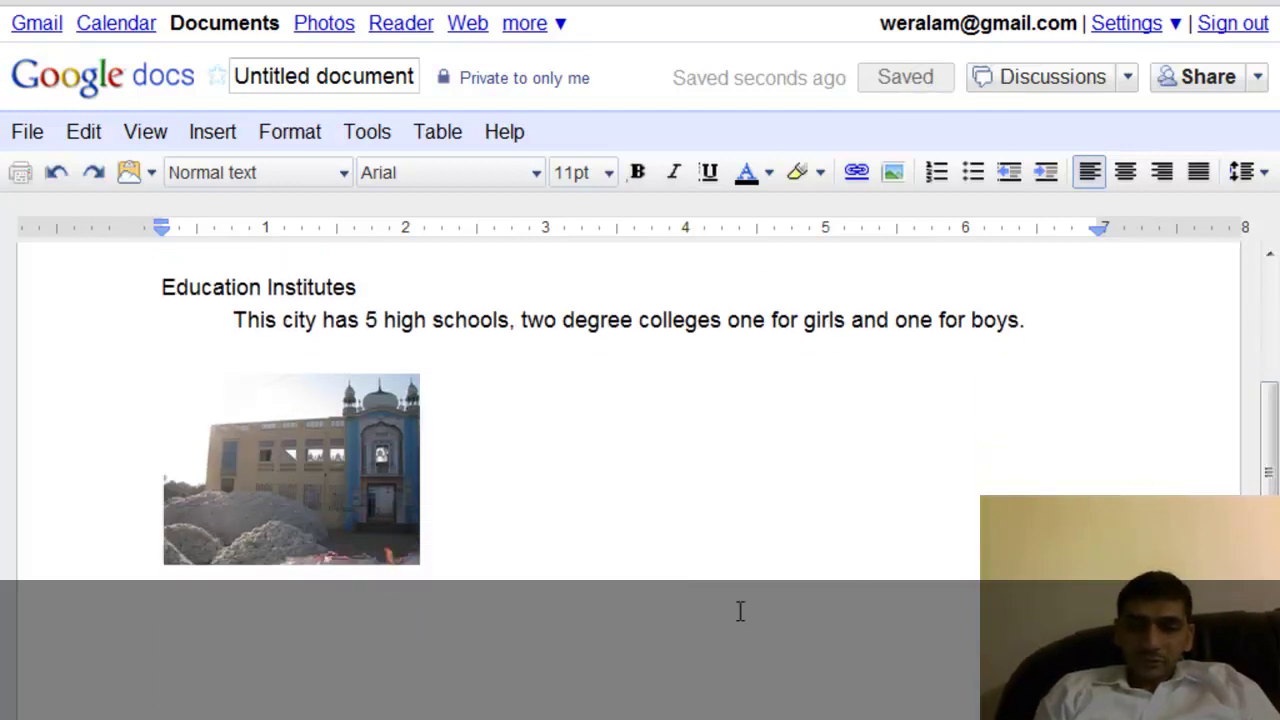
Add an empty line below the thumbnail and bring up the table size grid at 5 x 2.
{"action": "key", "text": "Return"}
{"action": "key", "text": "Return"}
{"action": "key", "text": "Return"}
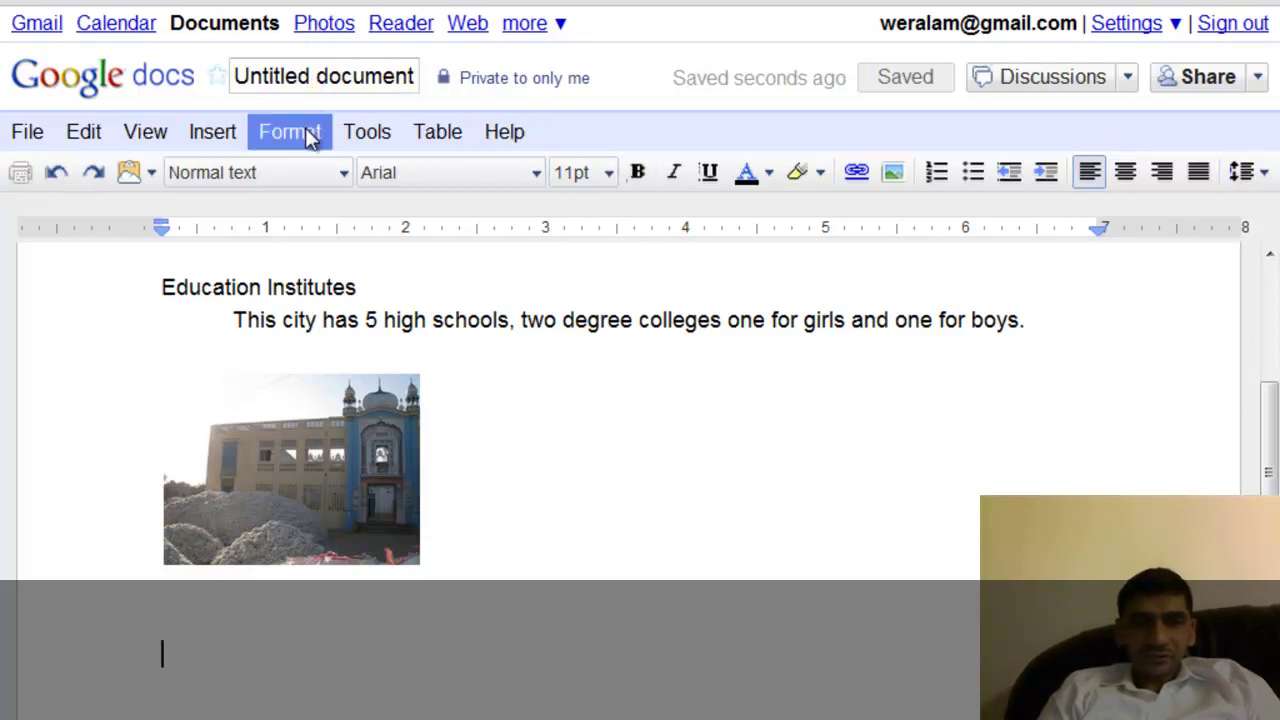
{"action": "left_click", "coordinate": [220, 134]}
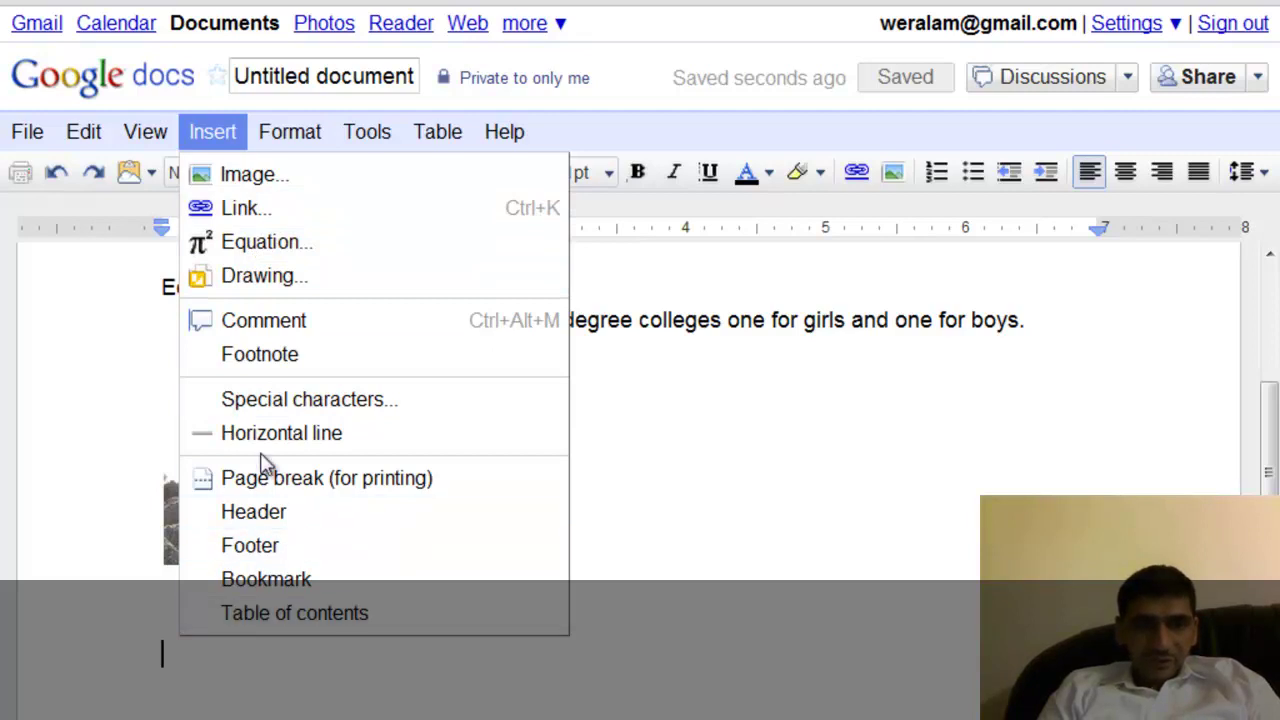
{"action": "left_click", "coordinate": [366, 131]}
{"action": "mouse_move", "coordinate": [323, 132]}
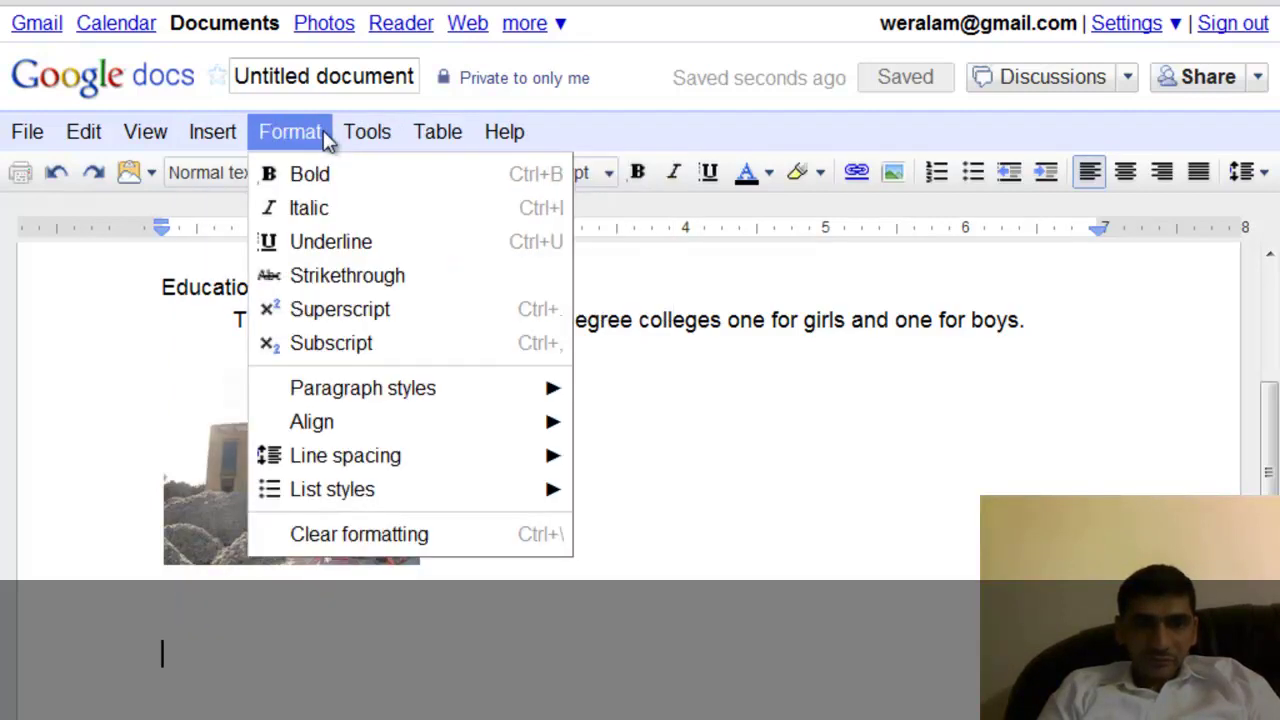
{"action": "mouse_move", "coordinate": [355, 508]}
{"action": "mouse_move", "coordinate": [434, 131]}
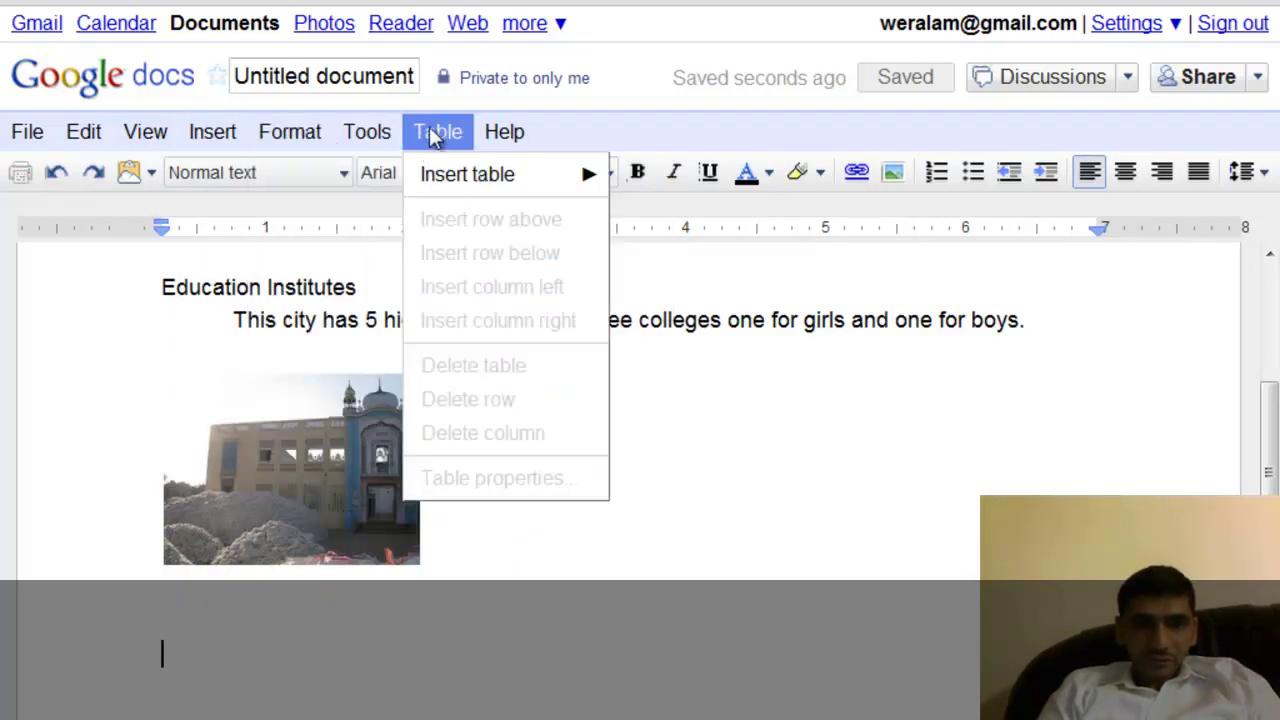
{"action": "mouse_move", "coordinate": [478, 174]}
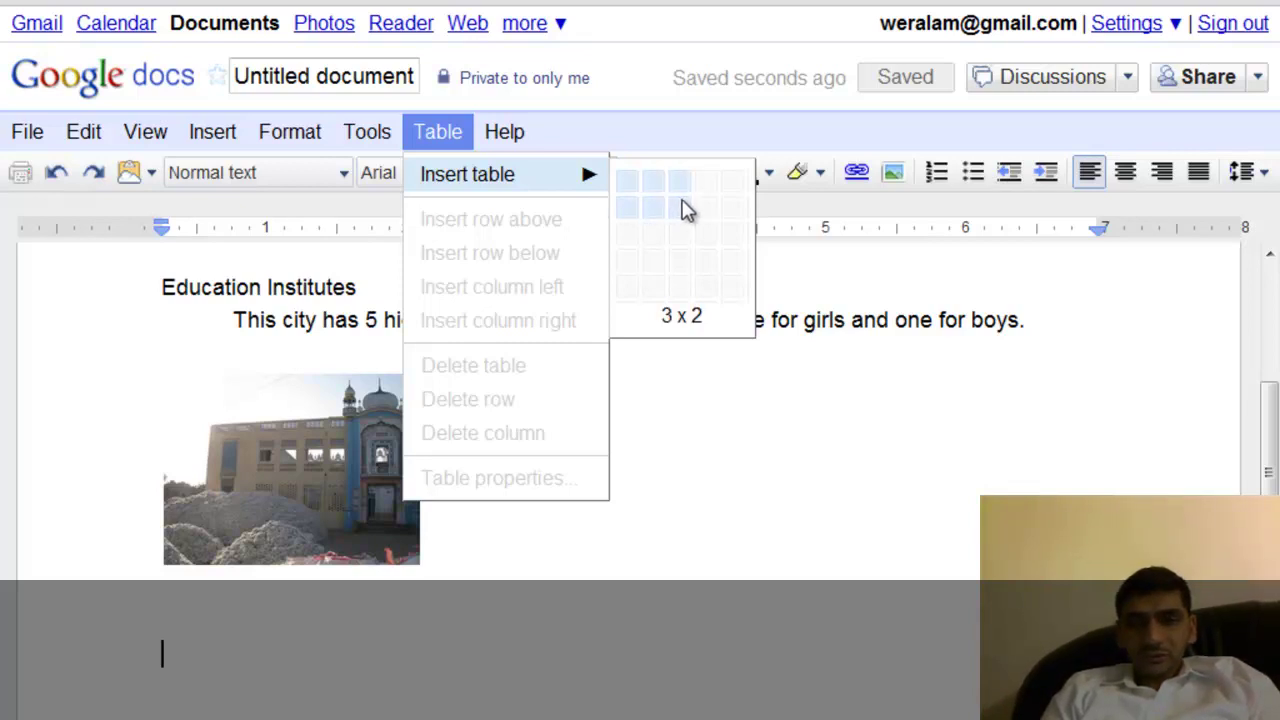
Insert a 5 x 2 table and enter Schools and Colleges in the first two header cells.
{"action": "left_click", "coordinate": [734, 211]}
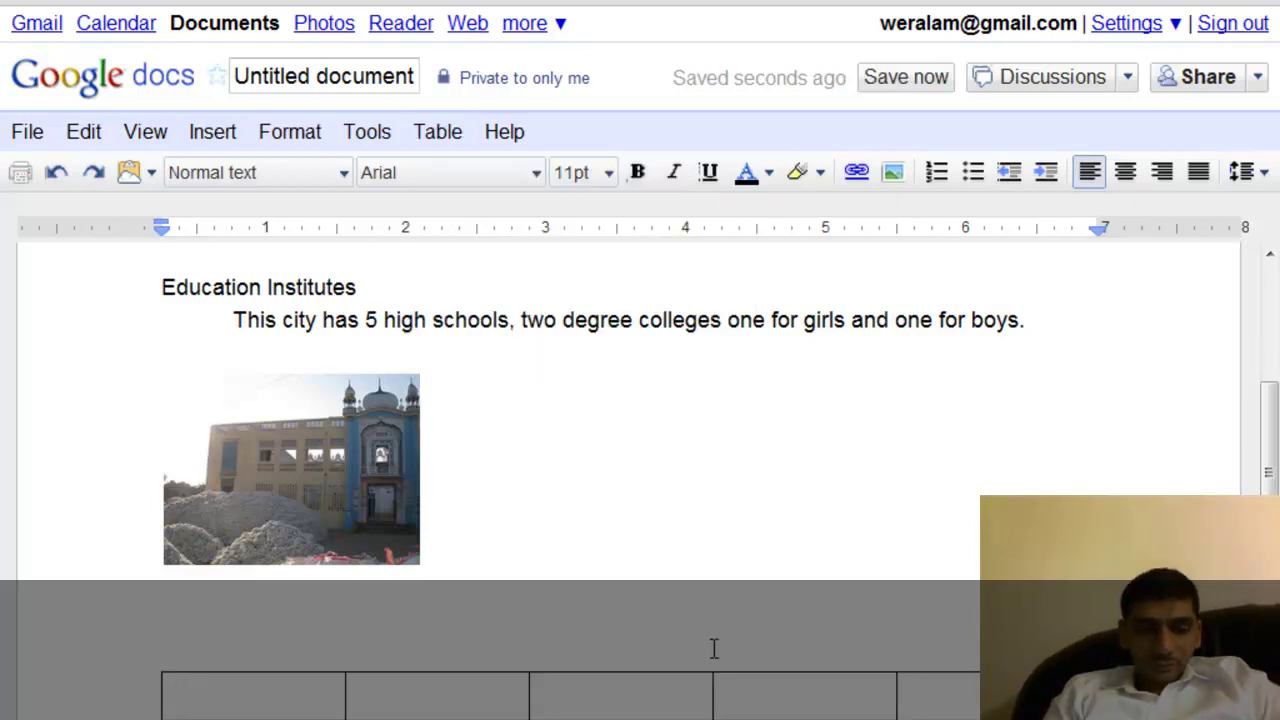
{"action": "type", "text": "S"}
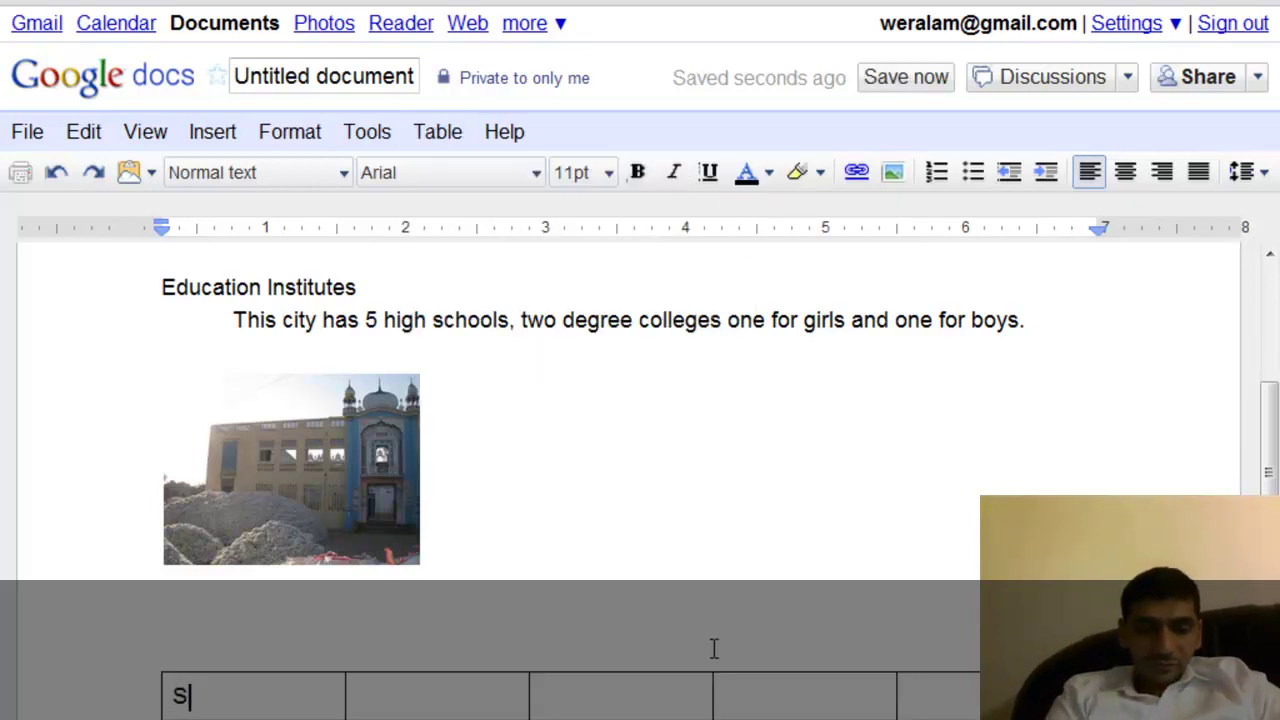
{"action": "type", "text": "chools"}
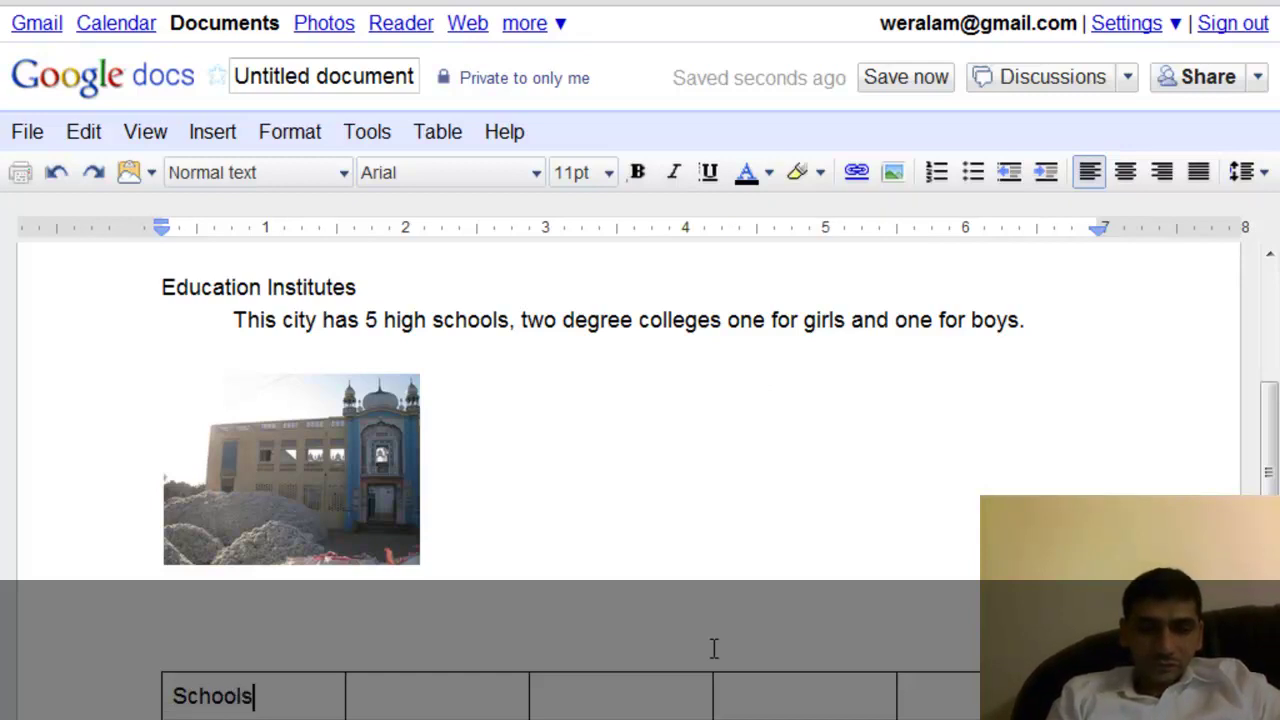
{"action": "left_click", "coordinate": [477, 706]}
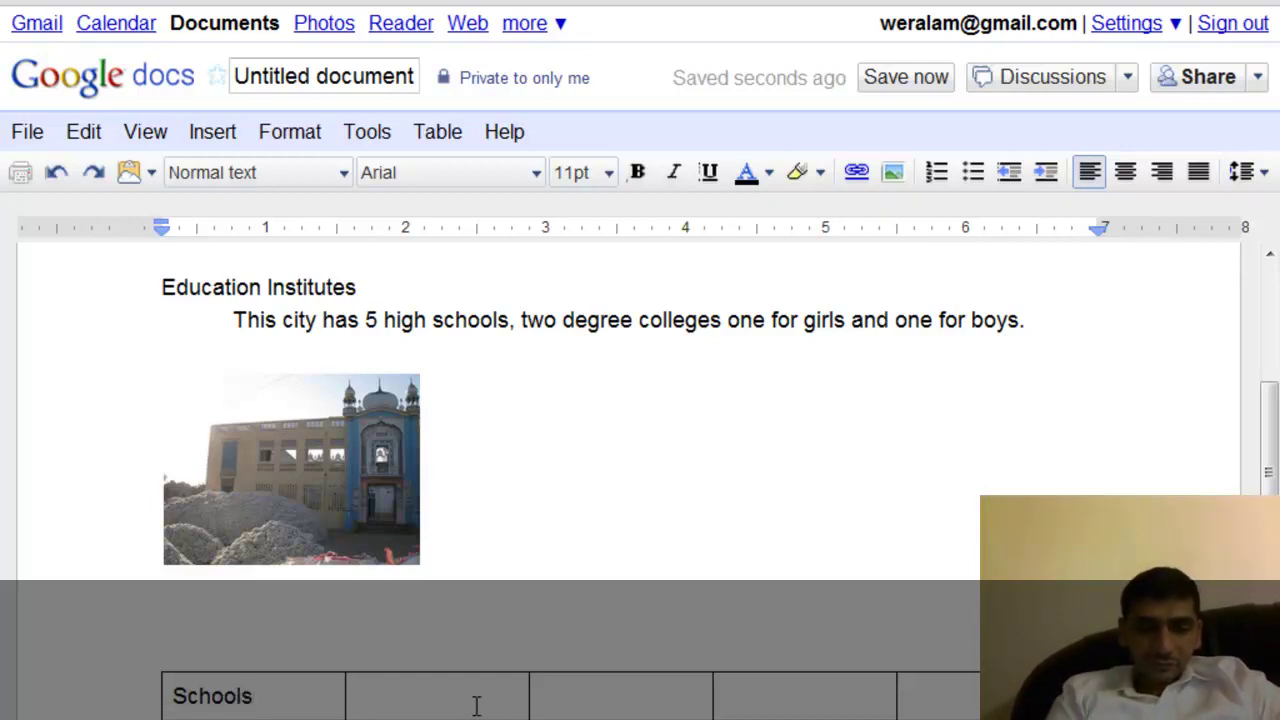
{"action": "type", "text": "Colleges"}
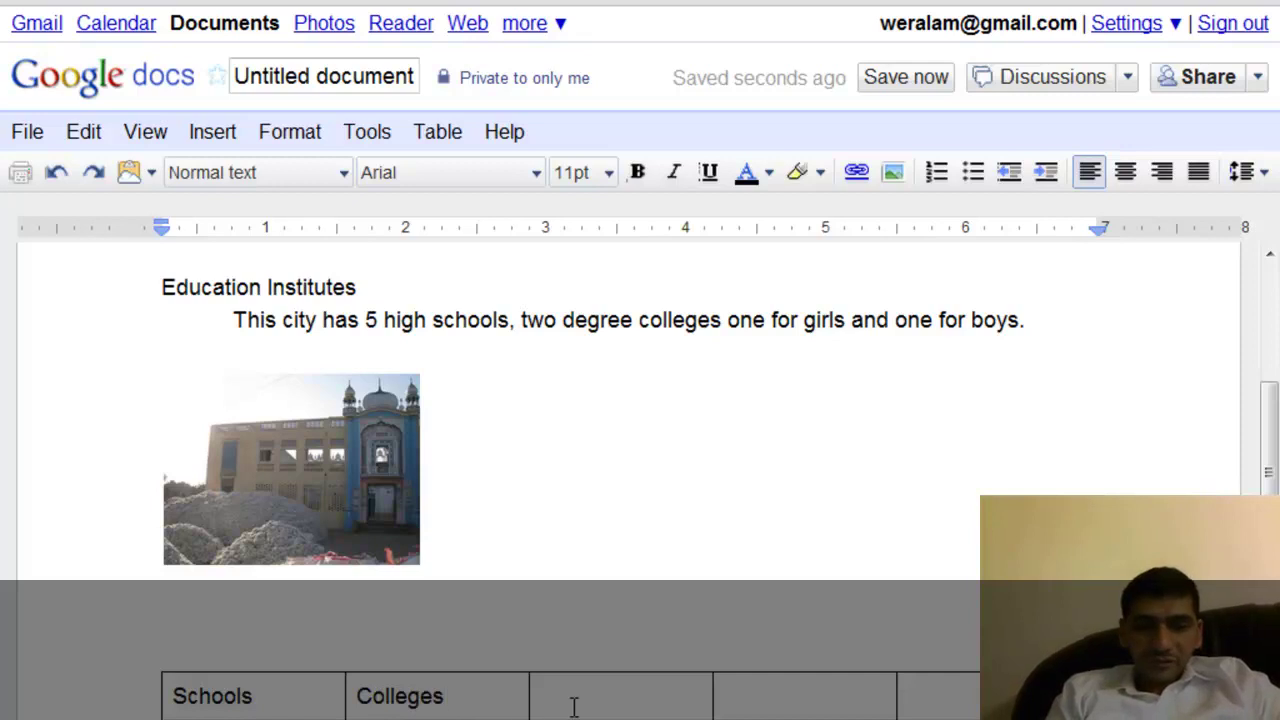
Fill the remaining header cells with Markets, Sports Grounds and Private.
{"action": "left_click", "coordinate": [580, 702]}
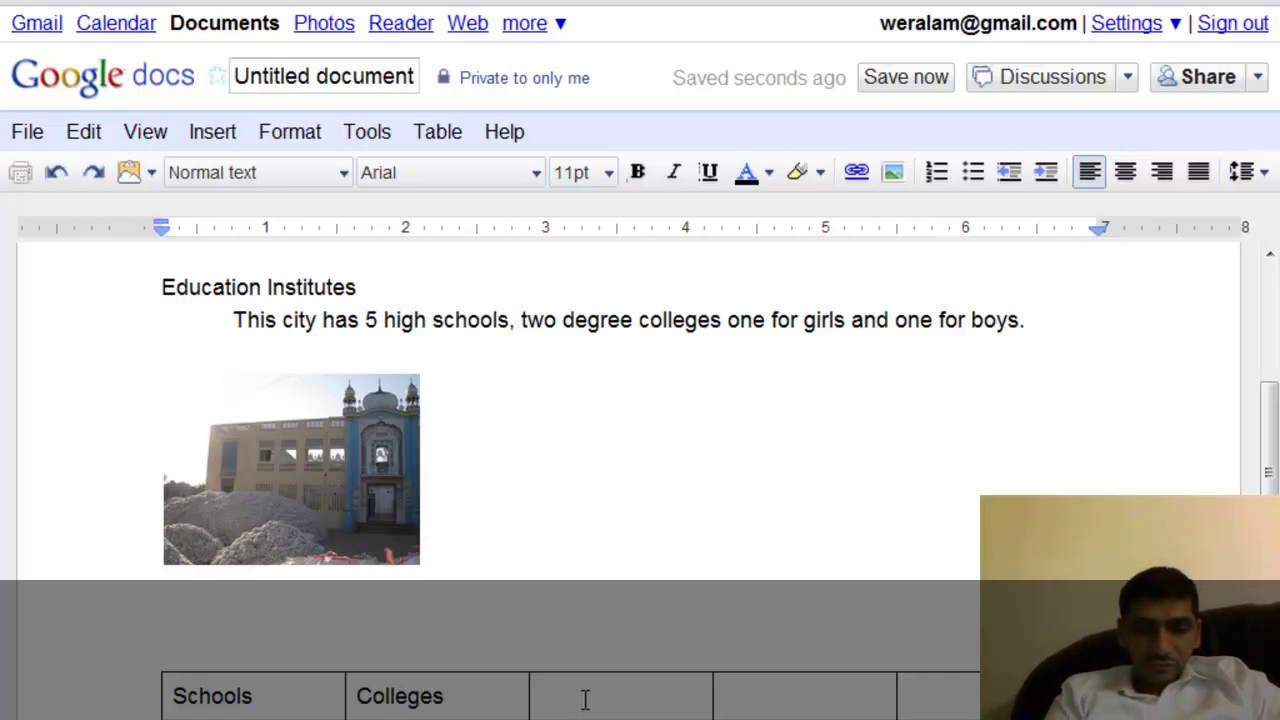
{"action": "type", "text": "Graph"}
{"action": "key", "text": "BackSpace"}
{"action": "key", "text": "BackSpace"}
{"action": "key", "text": "BackSpace"}
{"action": "key", "text": "BackSpace"}
{"action": "key", "text": "BackSpace"}
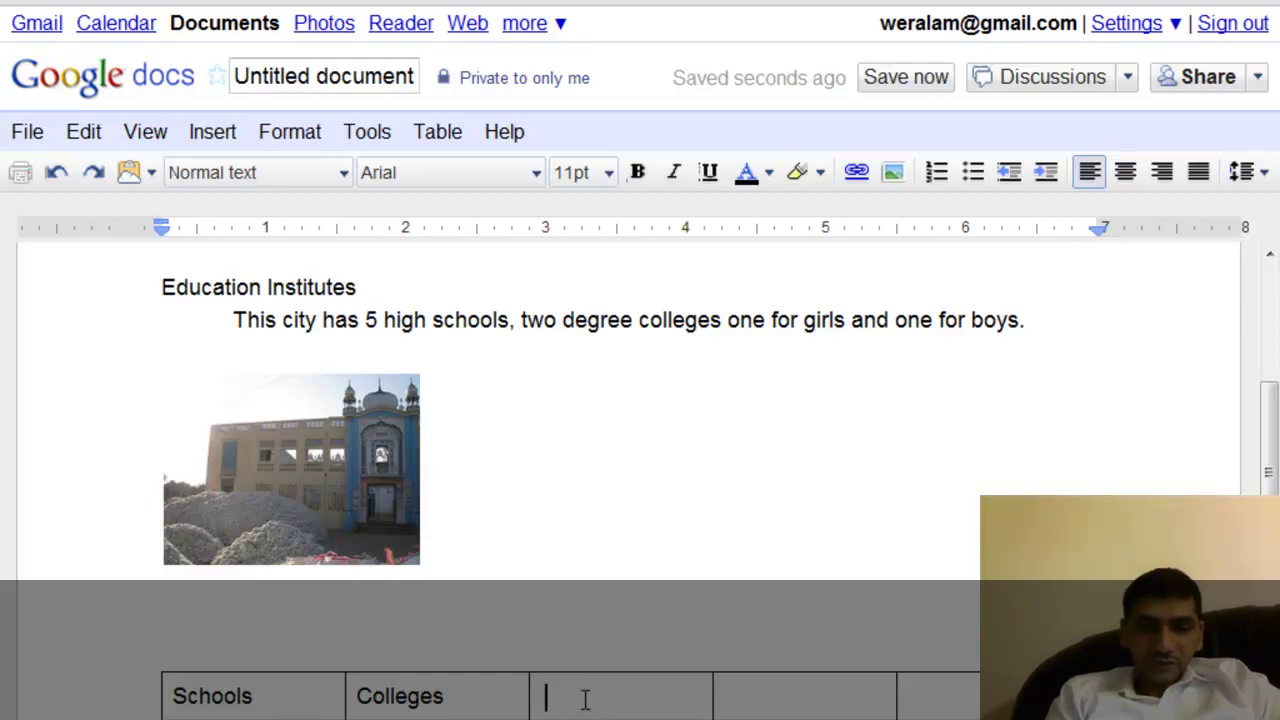
{"action": "type", "text": "Markets"}
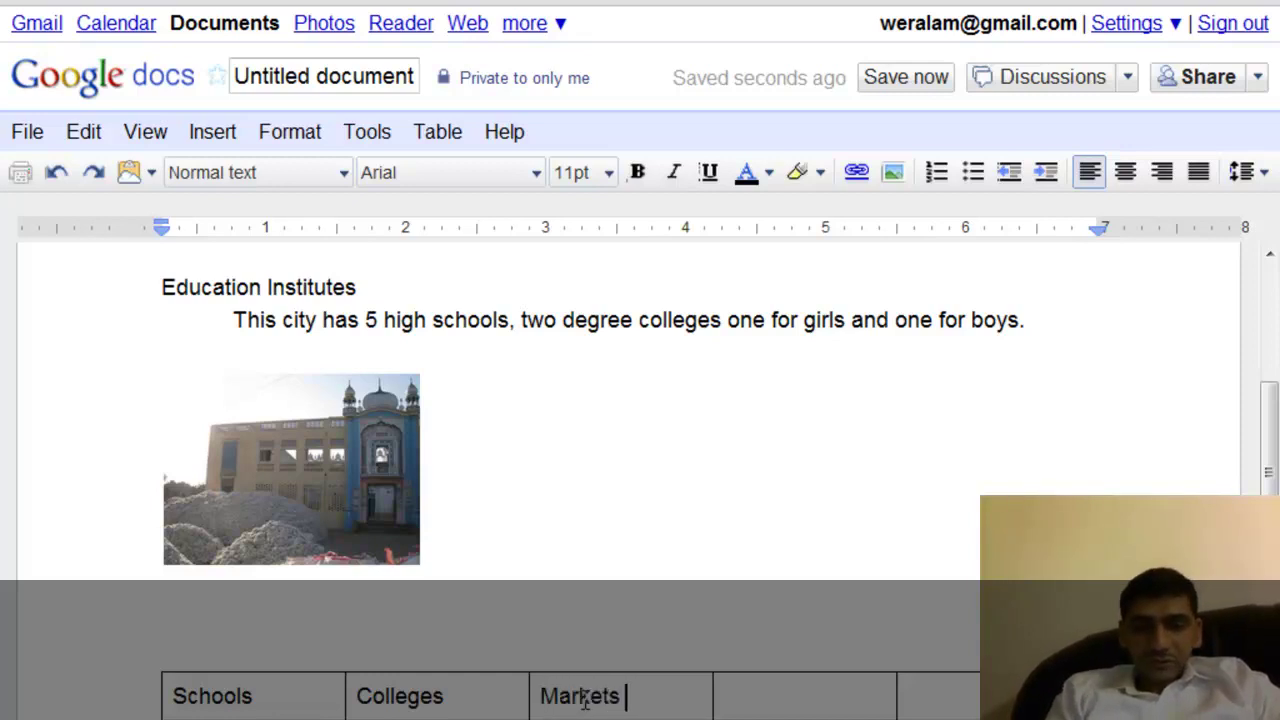
{"action": "left_click", "coordinate": [826, 692]}
{"action": "type", "text": "S"}
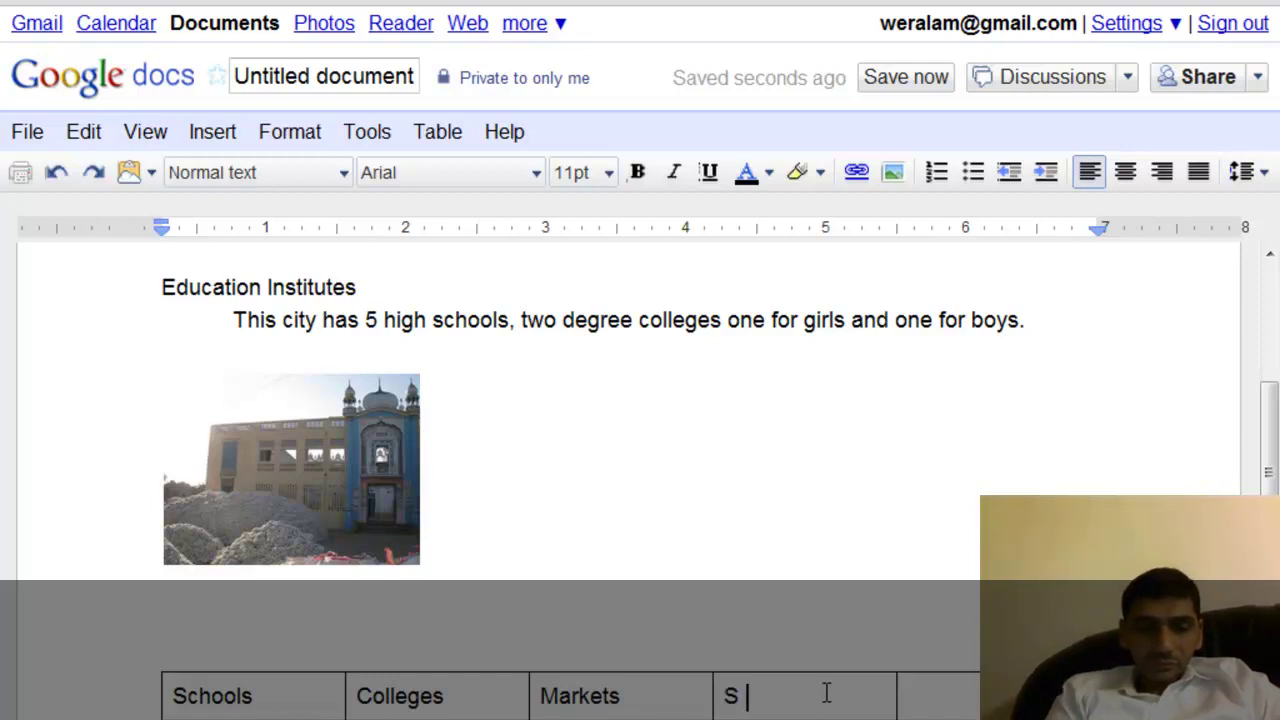
{"action": "type", "text": "ports Gr"}
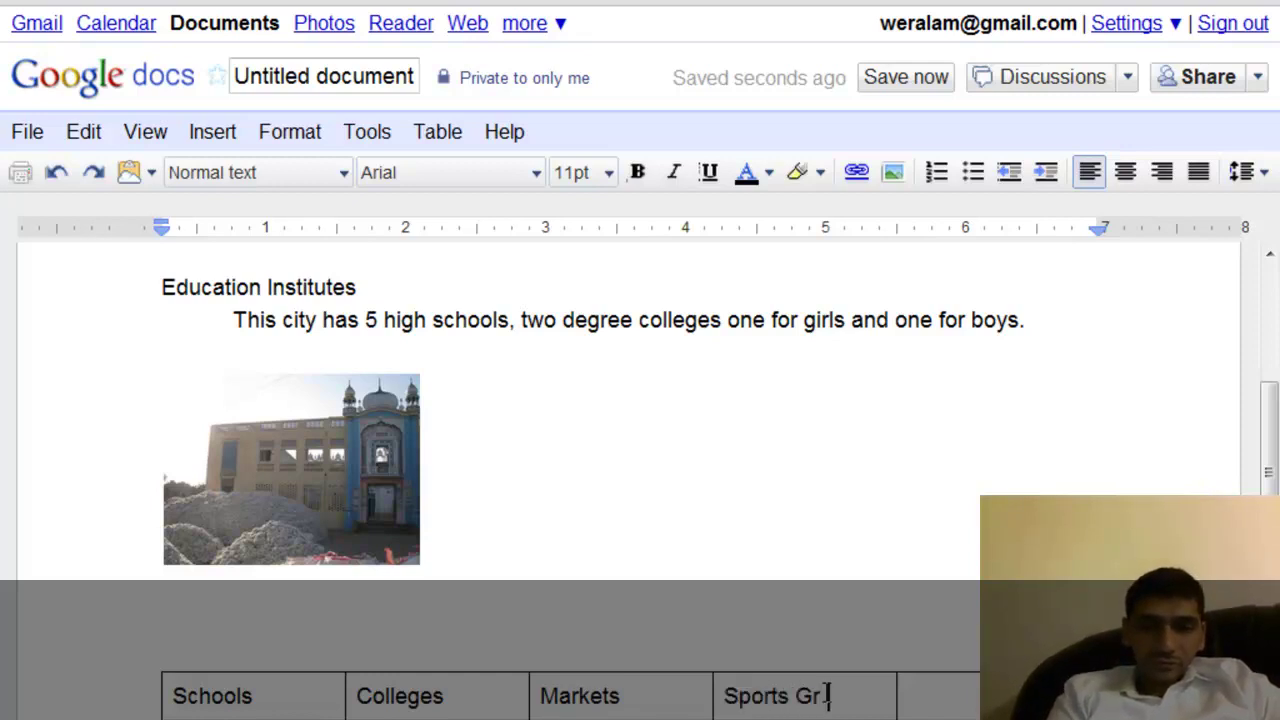
{"action": "type", "text": "ounds"}
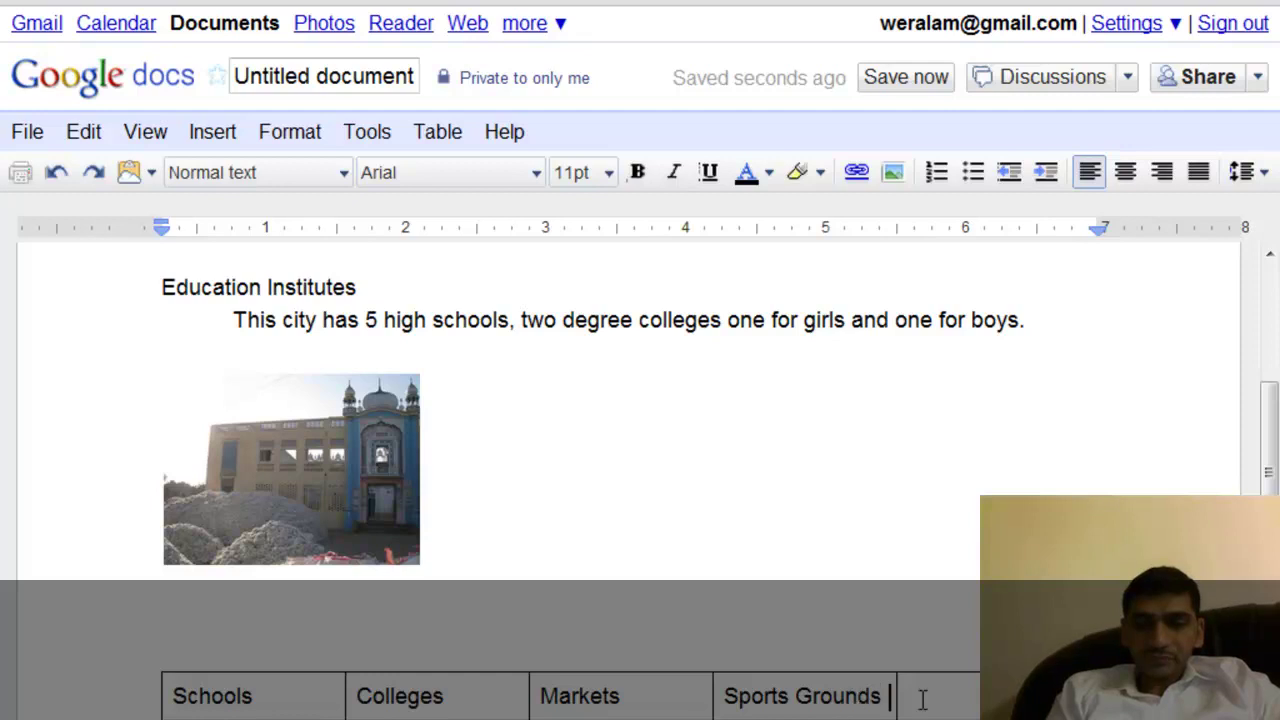
{"action": "left_click", "coordinate": [948, 700]}
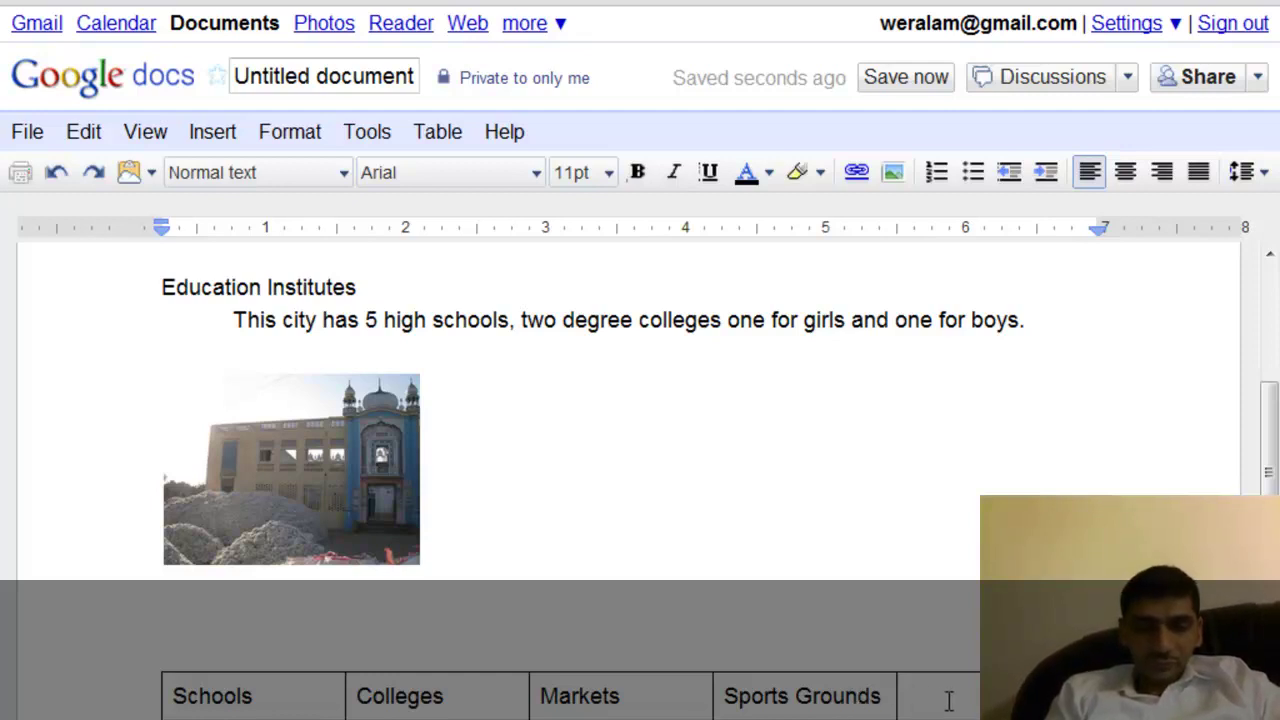
{"action": "type", "text": "Private"}
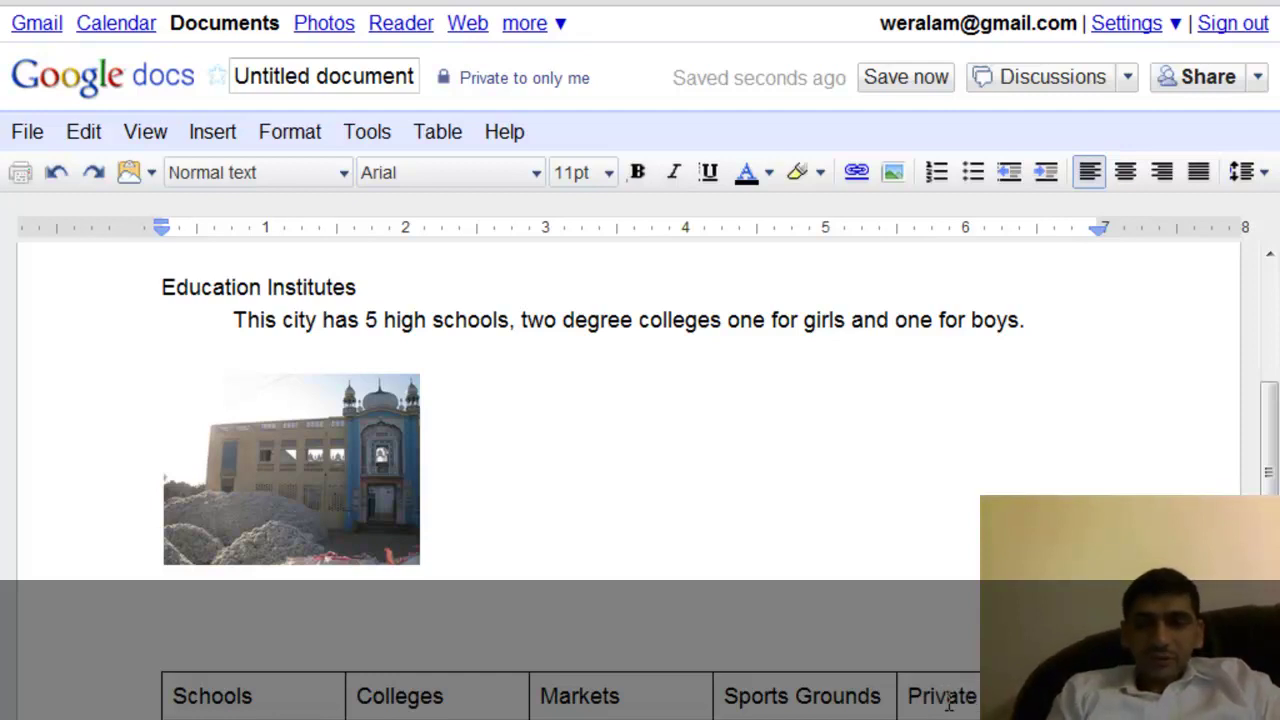
{"action": "scroll", "coordinate": [211, 556], "scroll_direction": "down", "scroll_amount": 3}
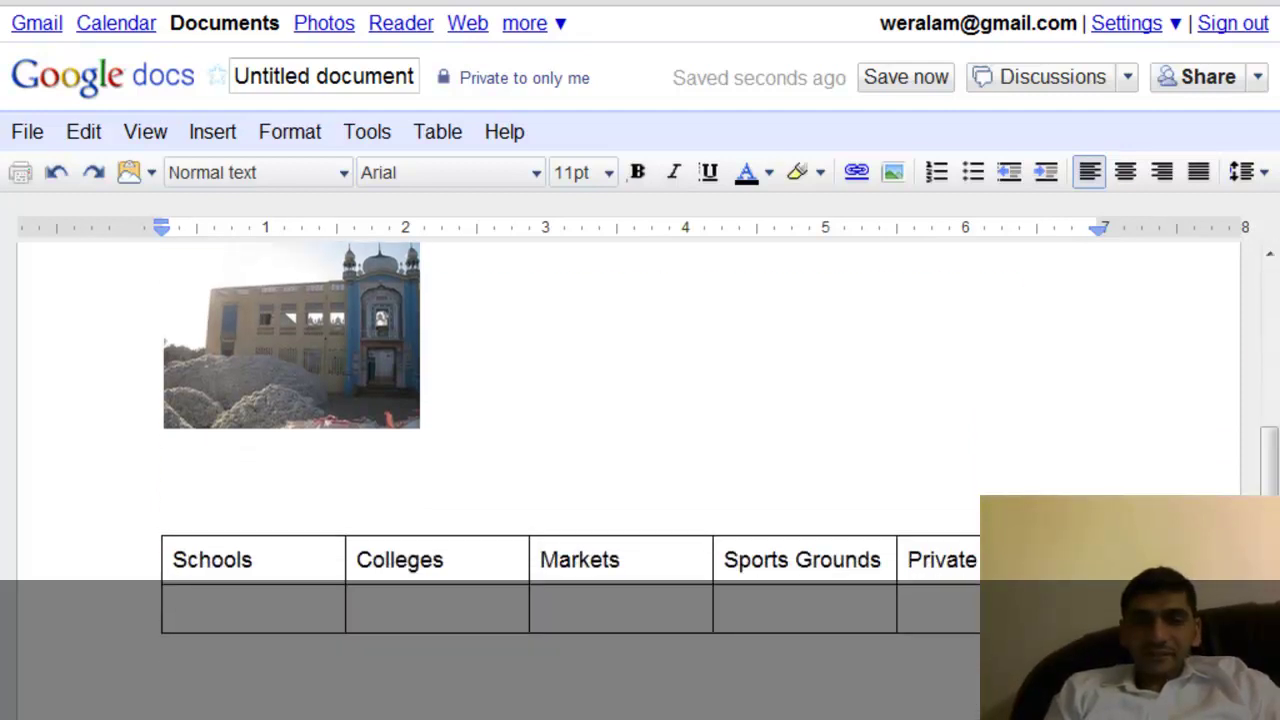
Colour the header row text blue, undoing an accidental red highlight.
{"action": "left_click_drag", "start_coordinate": [157, 560], "coordinate": [677, 543]}
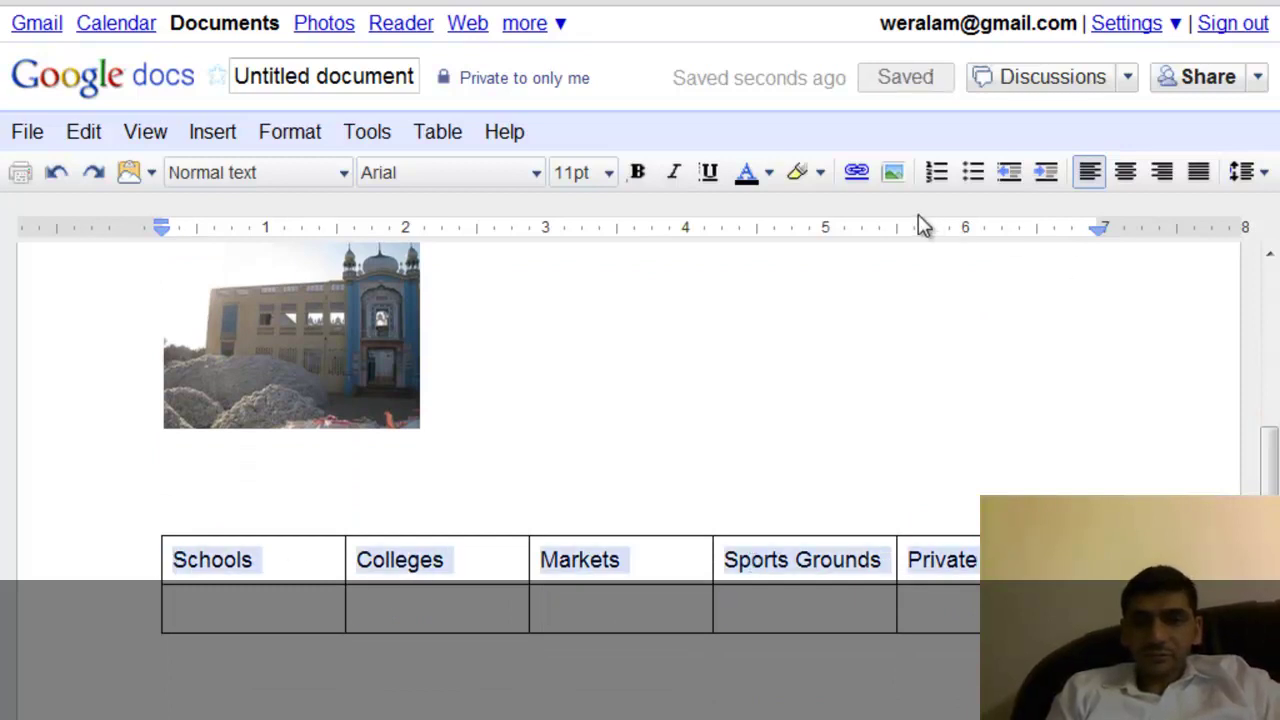
{"action": "left_click", "coordinate": [770, 173]}
{"action": "left_click", "coordinate": [819, 172]}
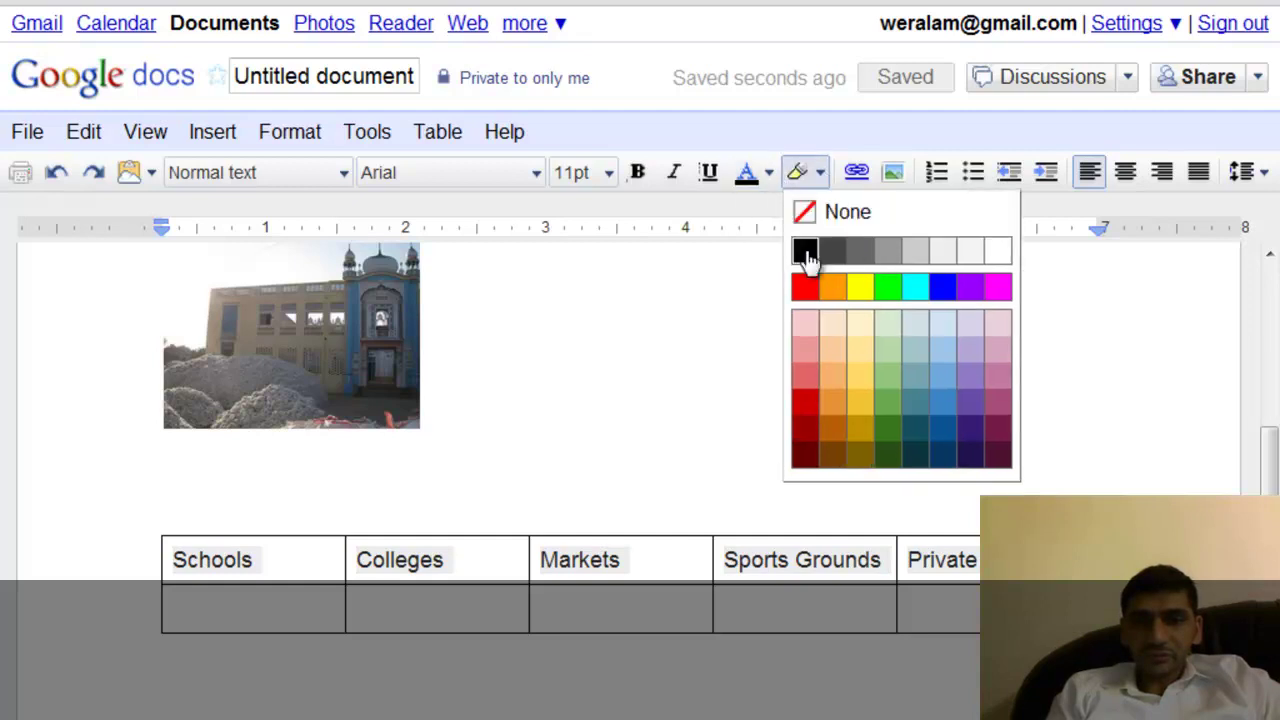
{"action": "left_click", "coordinate": [806, 289]}
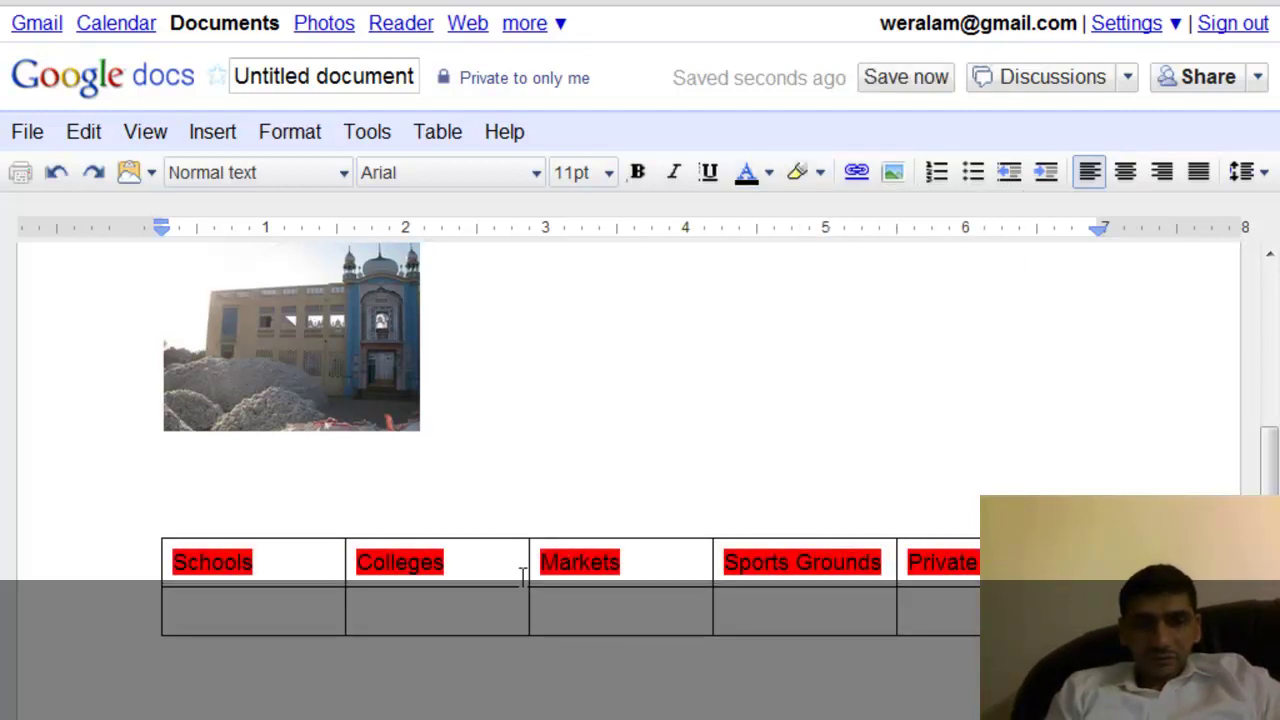
{"action": "key", "text": "ctrl+z"}
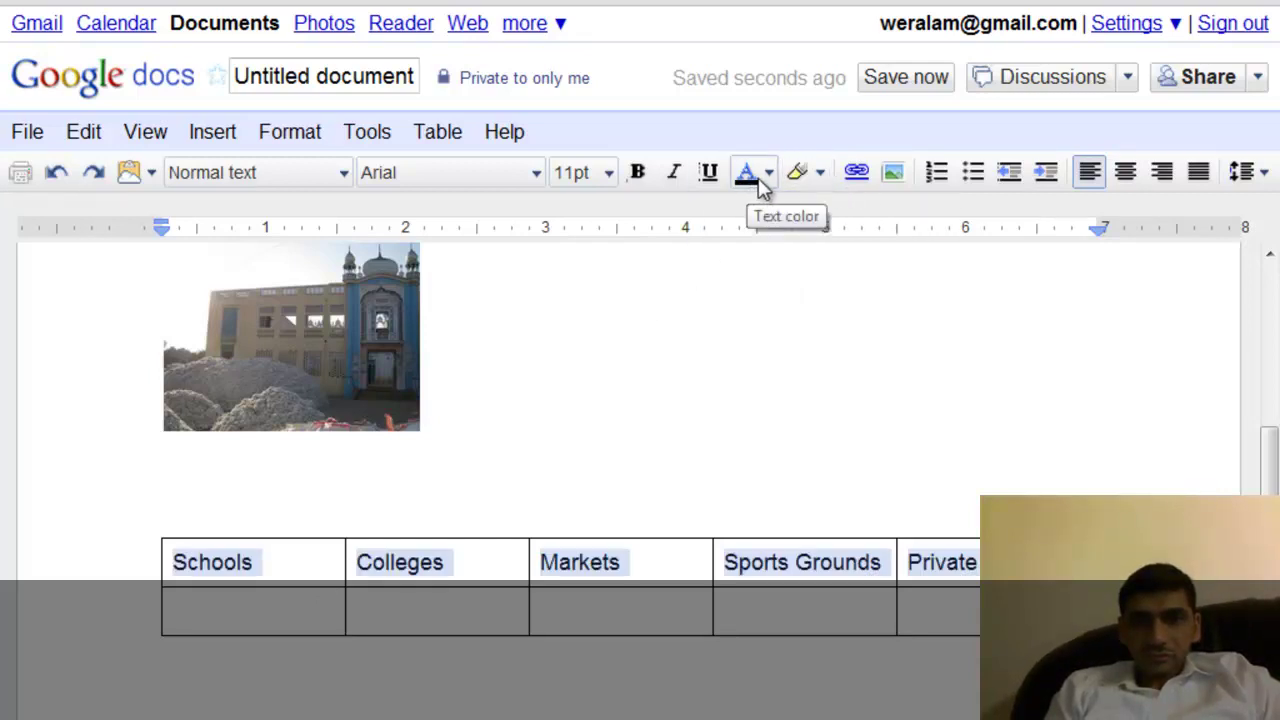
{"action": "left_click", "coordinate": [767, 186]}
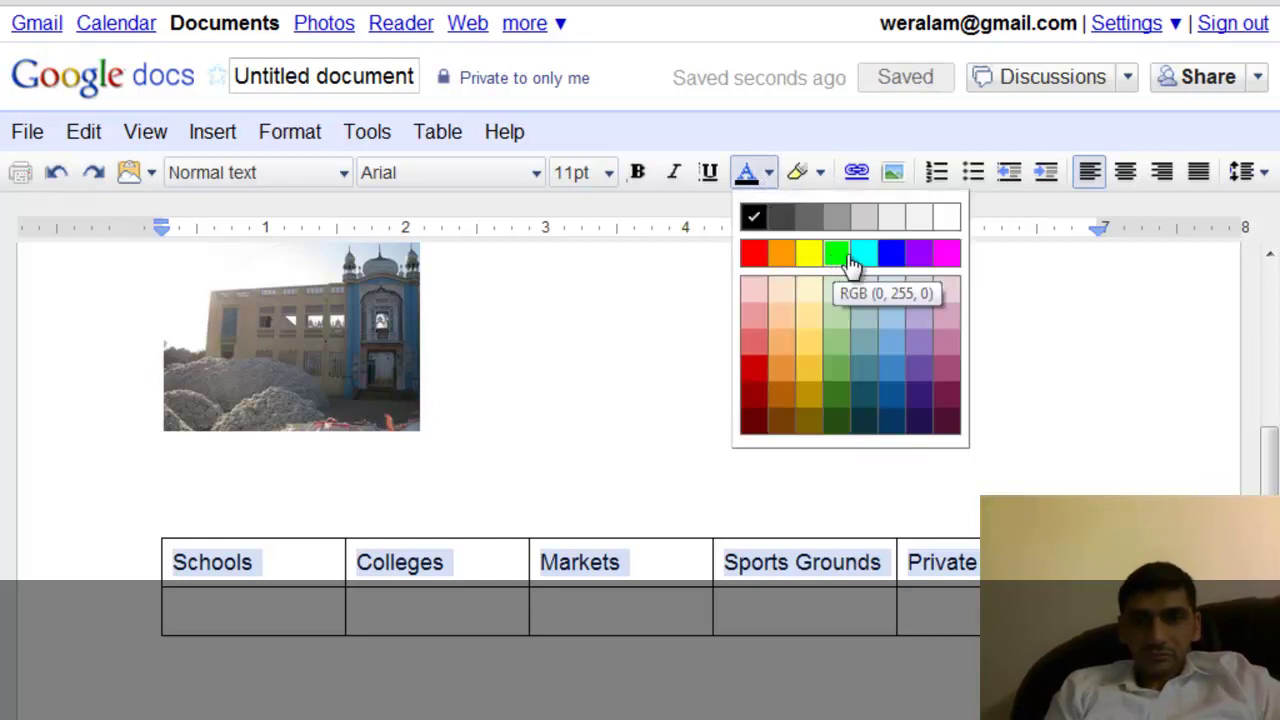
{"action": "left_click", "coordinate": [890, 405]}
{"action": "left_click", "coordinate": [615, 645]}
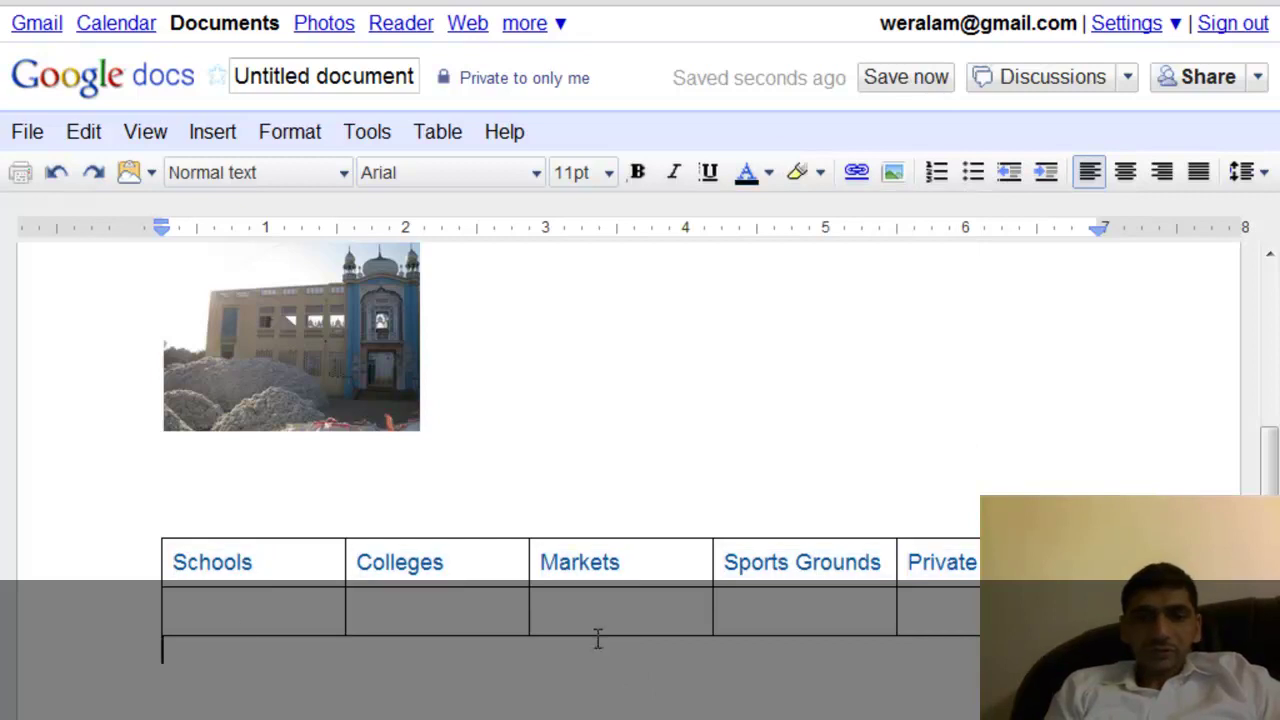
{"action": "left_click", "coordinate": [226, 626]}
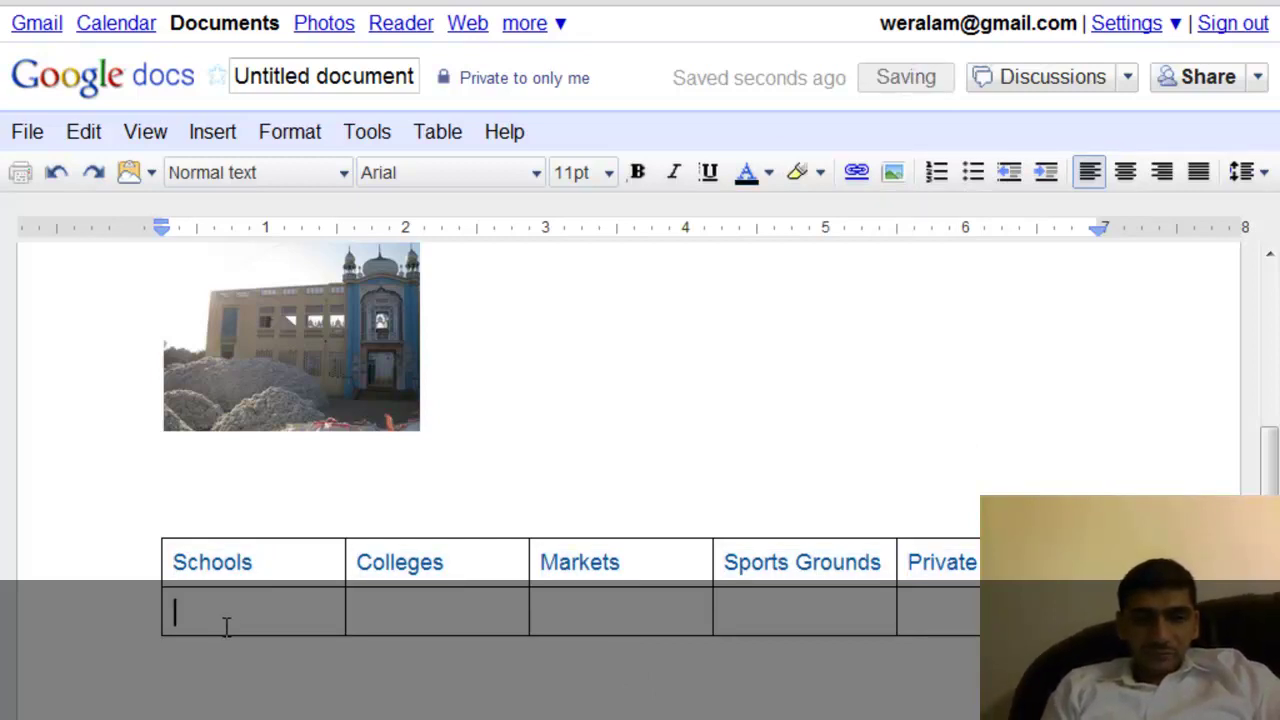
List 1. GOVT High School for Boys, 2. Rizvia School and 3. Canal High sc in the Schools cell.
{"action": "type", "text": "1. "}
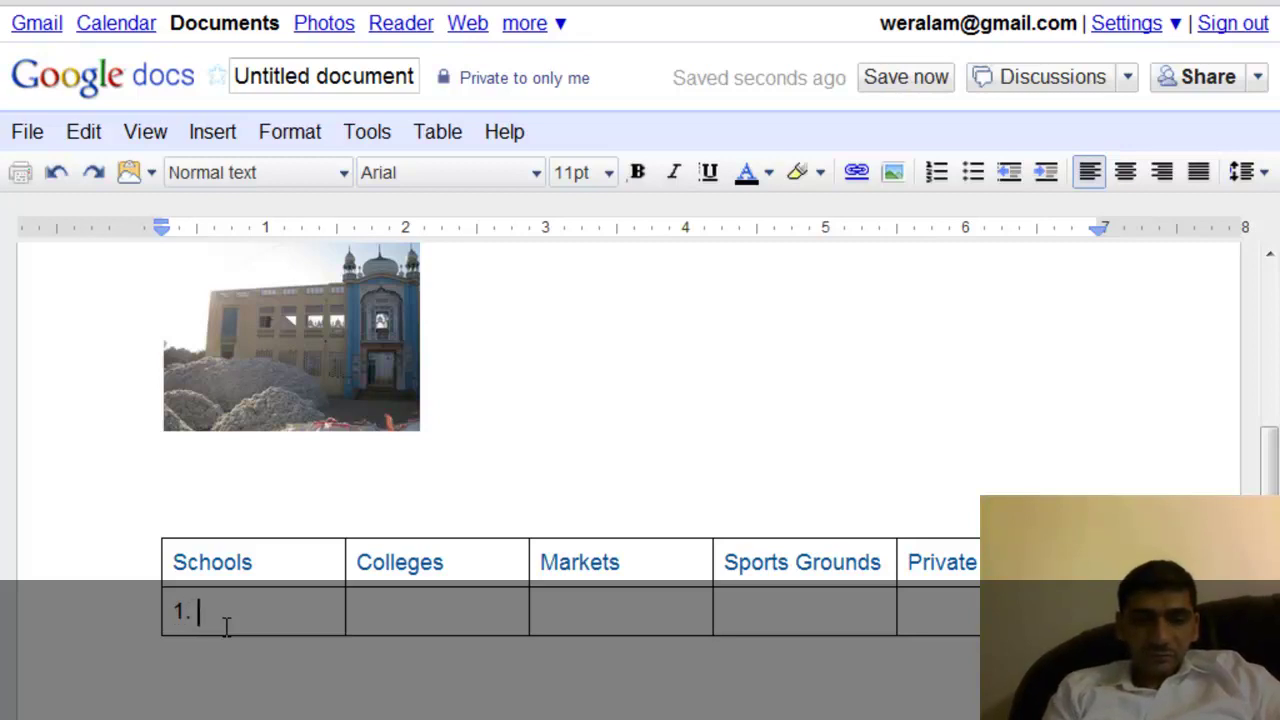
{"action": "type", "text": "G"}
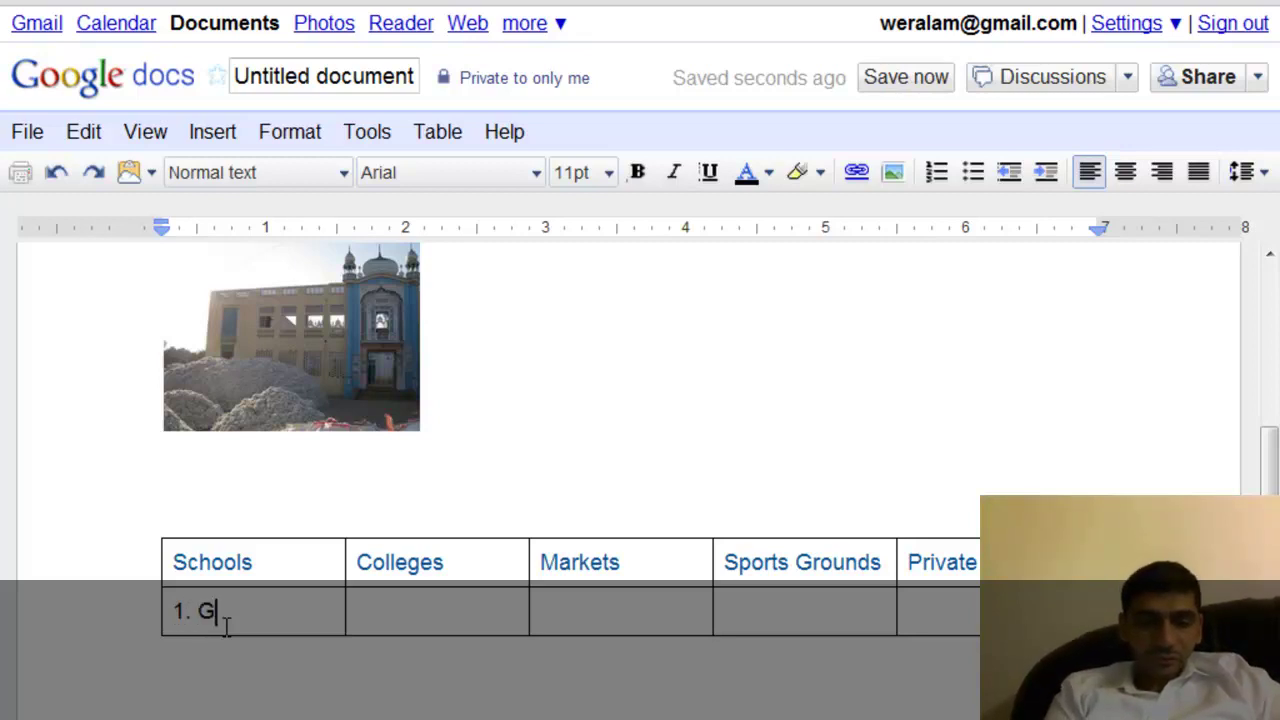
{"action": "type", "text": "OVT Hi"}
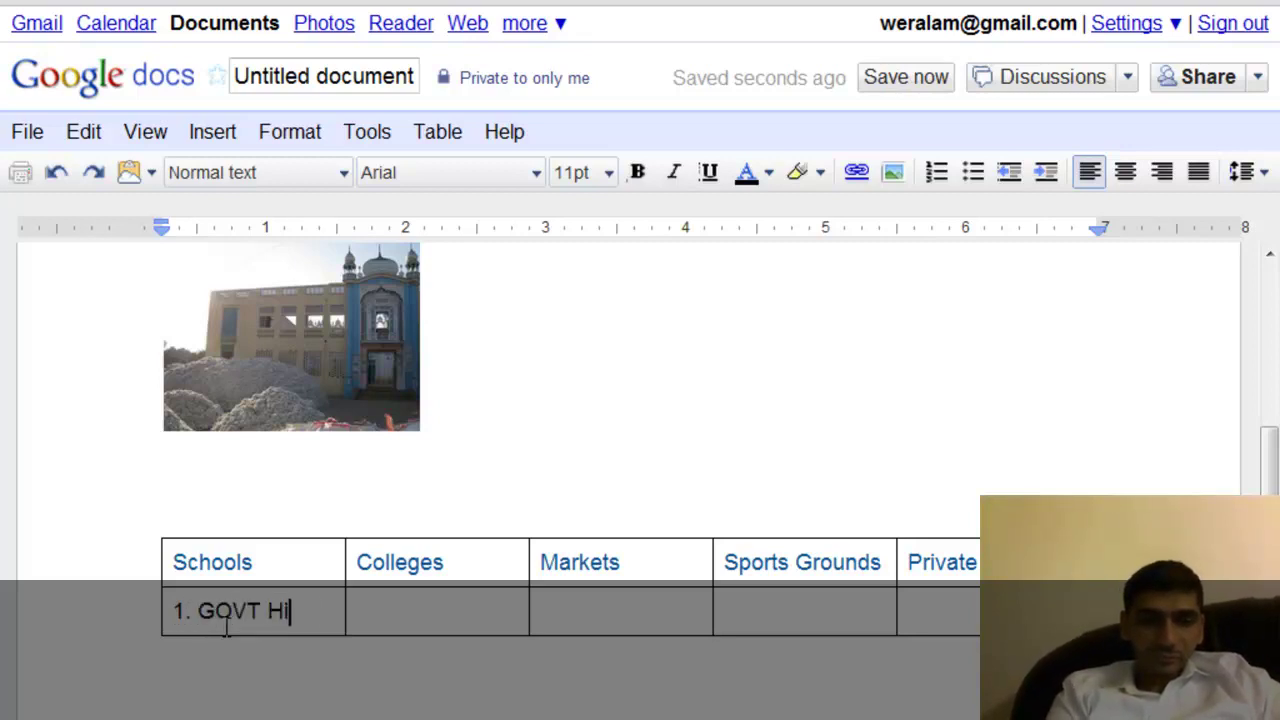
{"action": "type", "text": "gh School"}
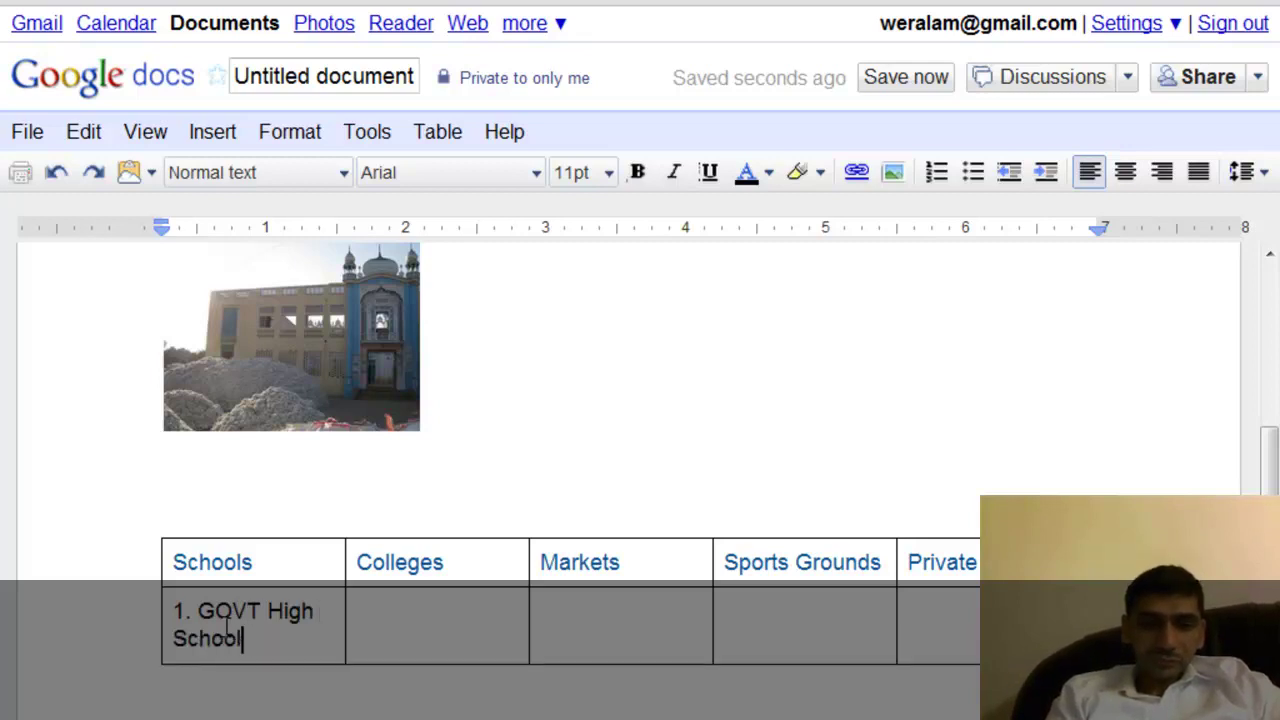
{"action": "type", "text": " for Boys"}
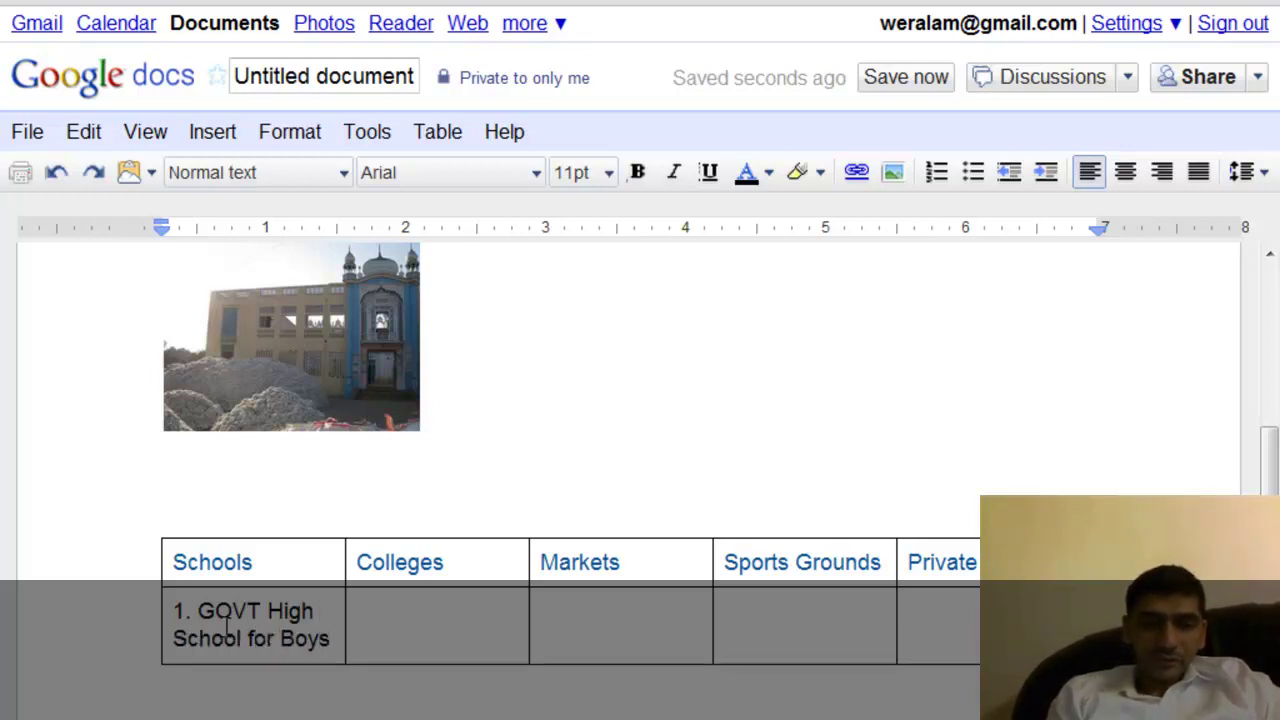
{"action": "key", "text": "Return"}
{"action": "type", "text": "2"}
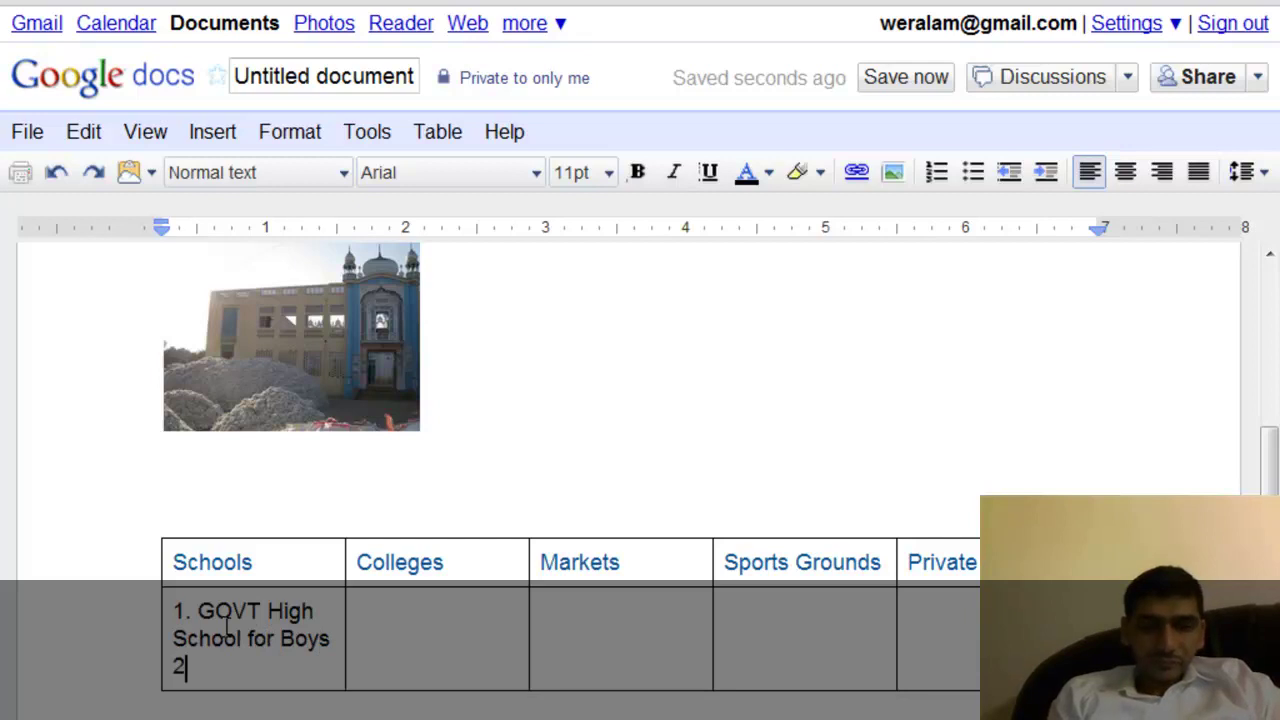
{"action": "type", "text": ". Rizvi"}
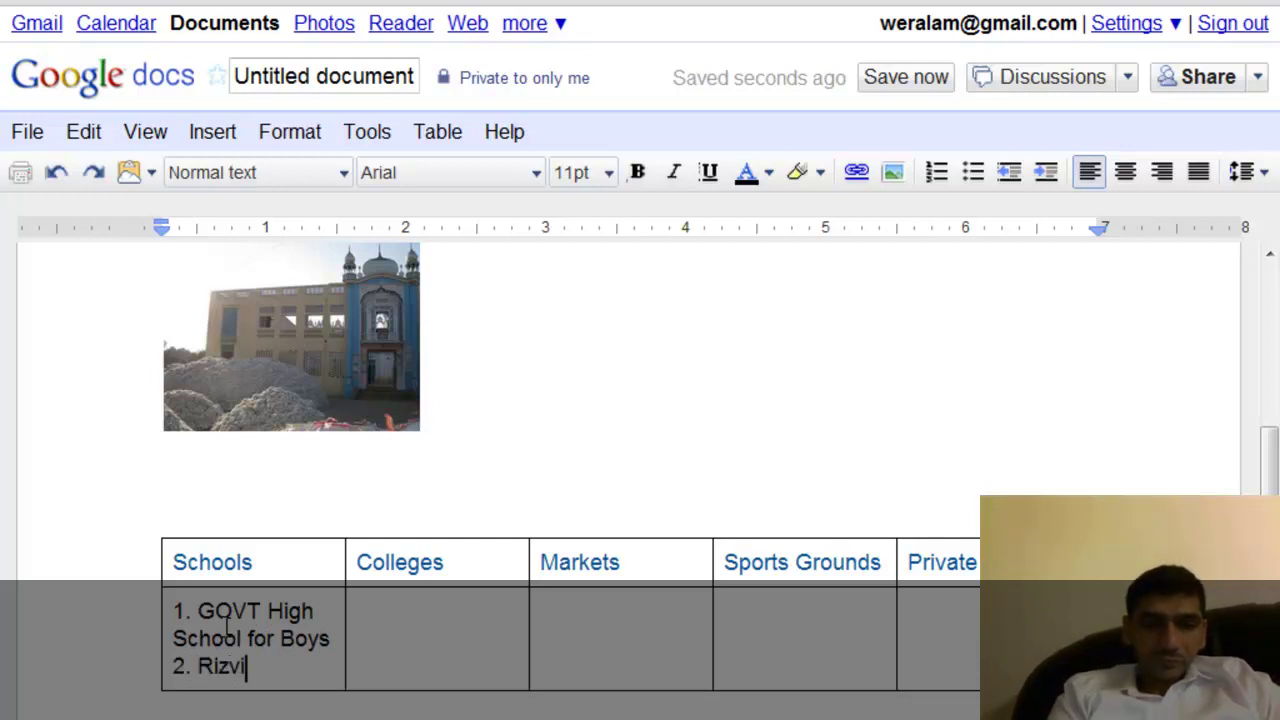
{"action": "type", "text": "a School"}
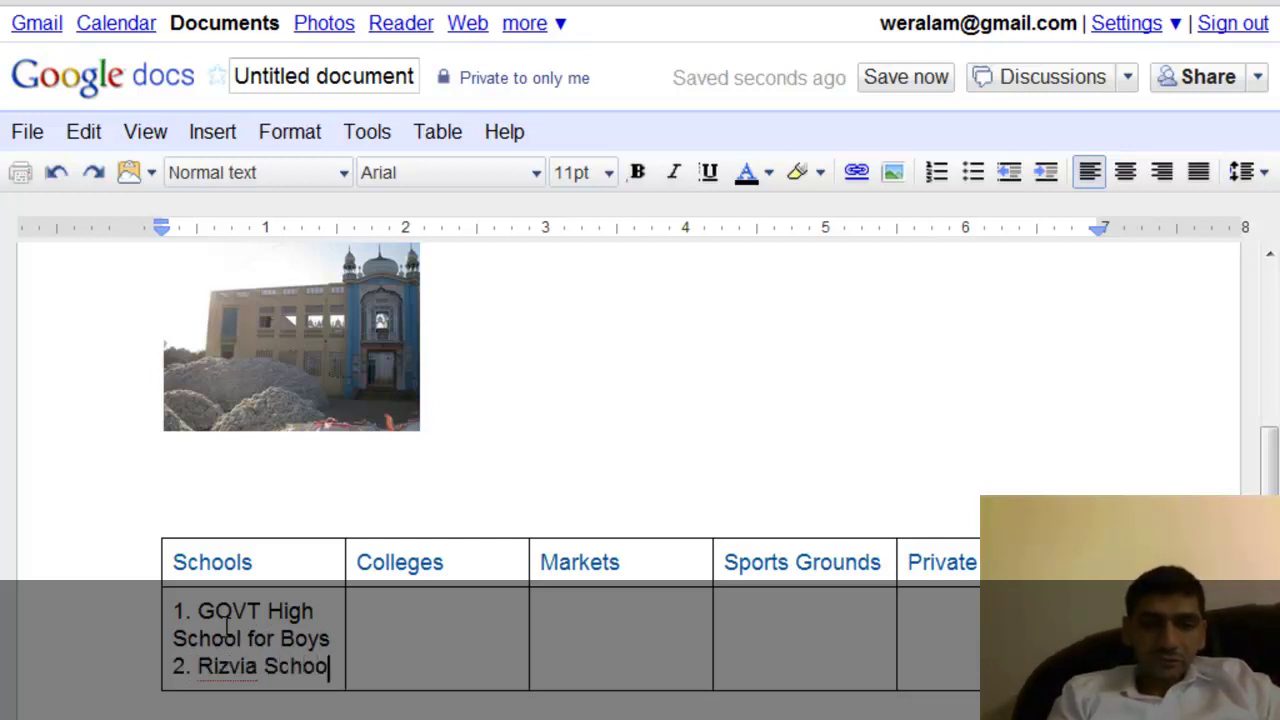
{"action": "key", "text": "Return"}
{"action": "type", "text": "3. "}
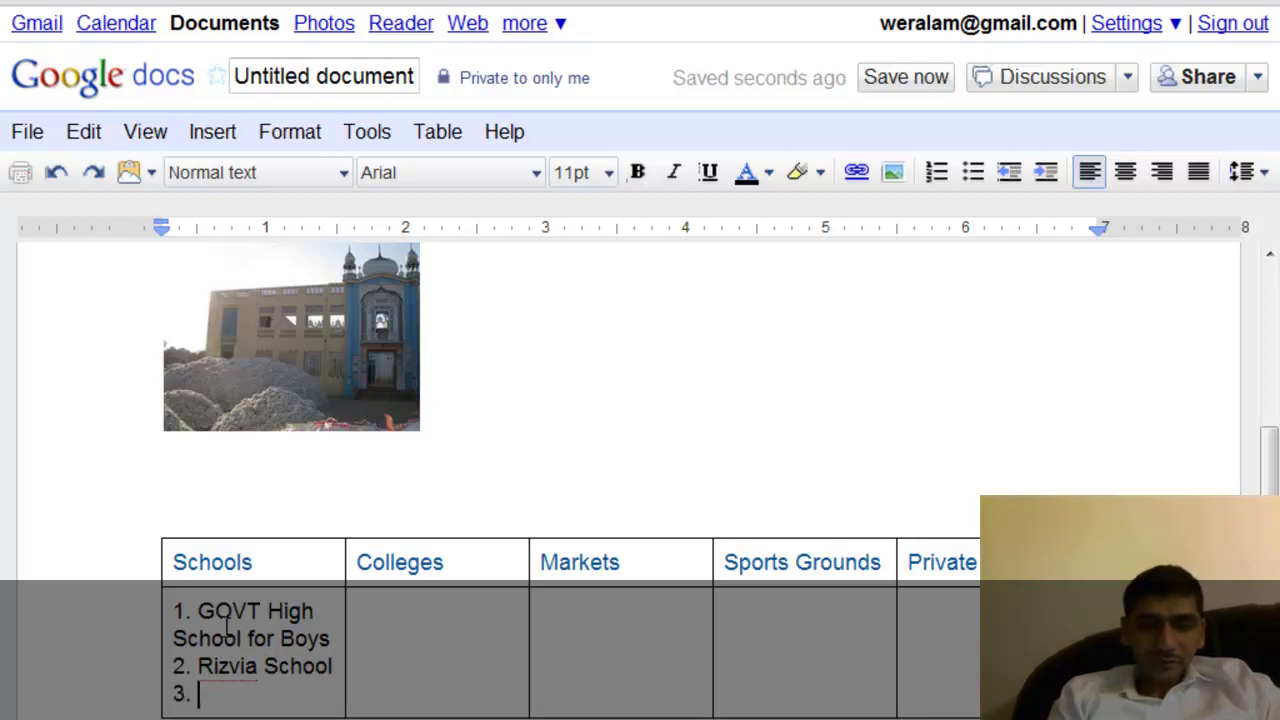
{"action": "type", "text": "Cana"}
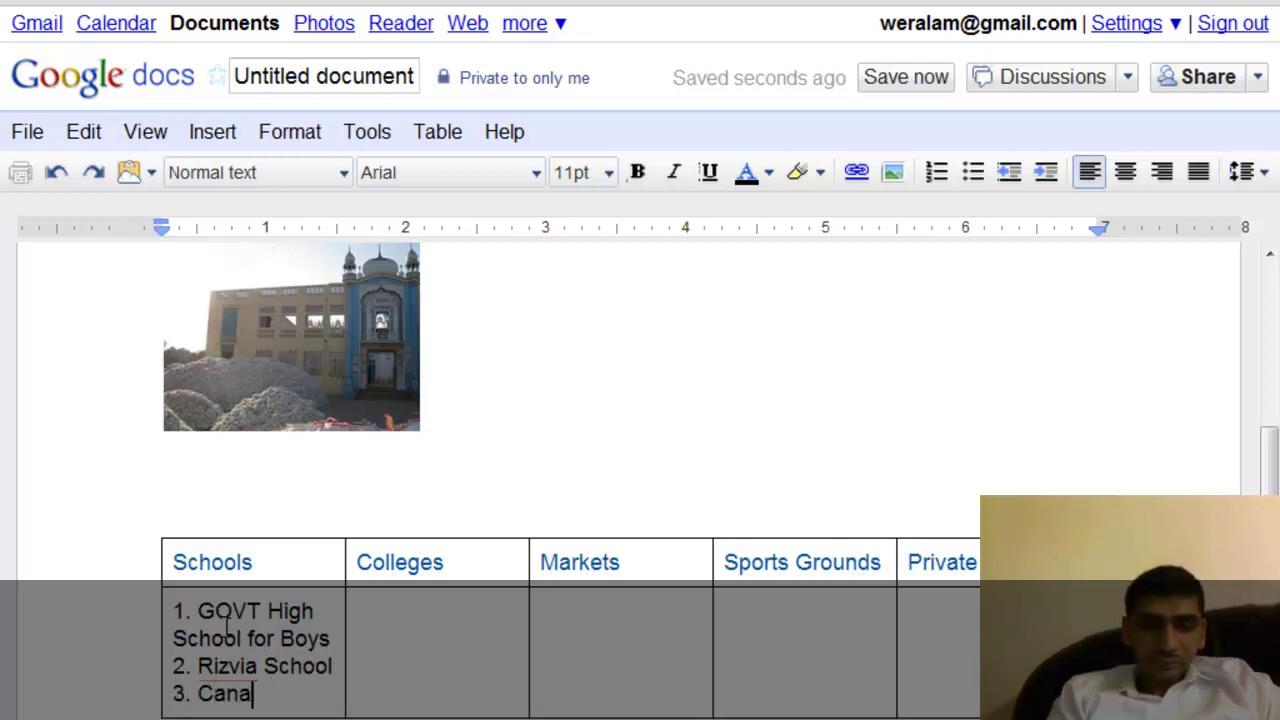
{"action": "type", "text": "l High schools"}
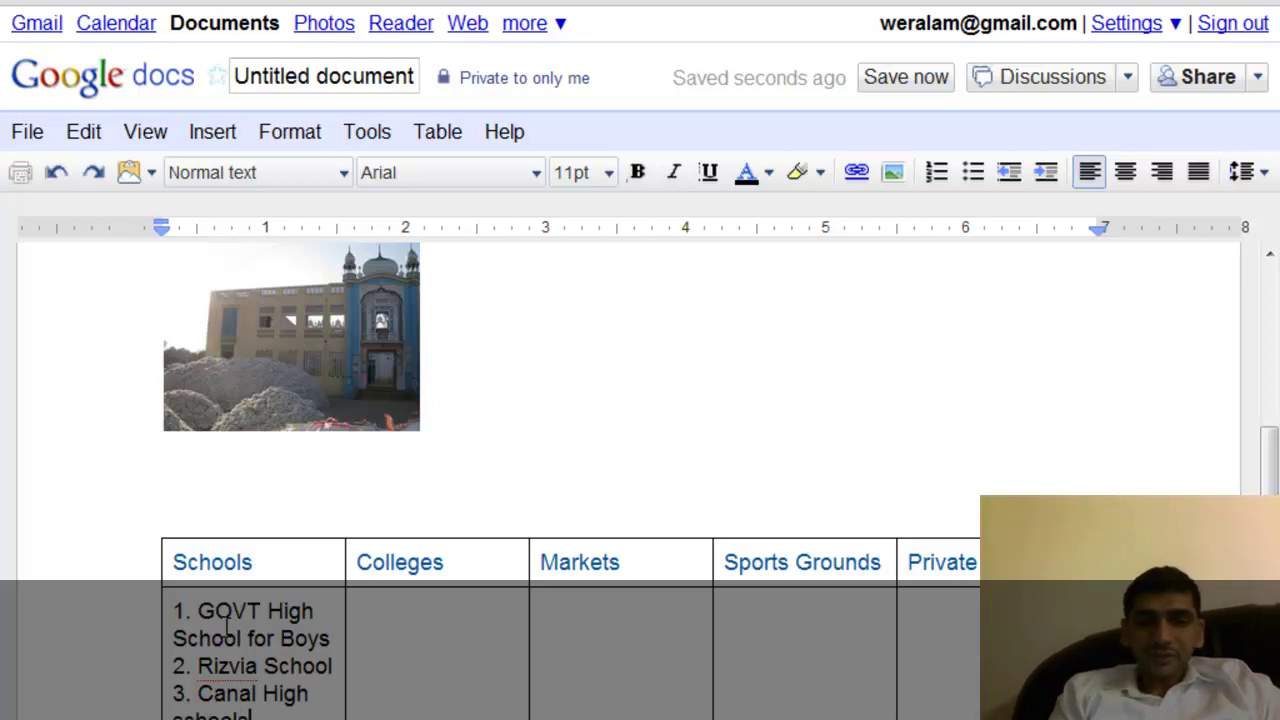
Enter 1. GOVT RIDC for Boys and 2. Girls on separate lines in the Colleges cell.
{"action": "left_click", "coordinate": [443, 606]}
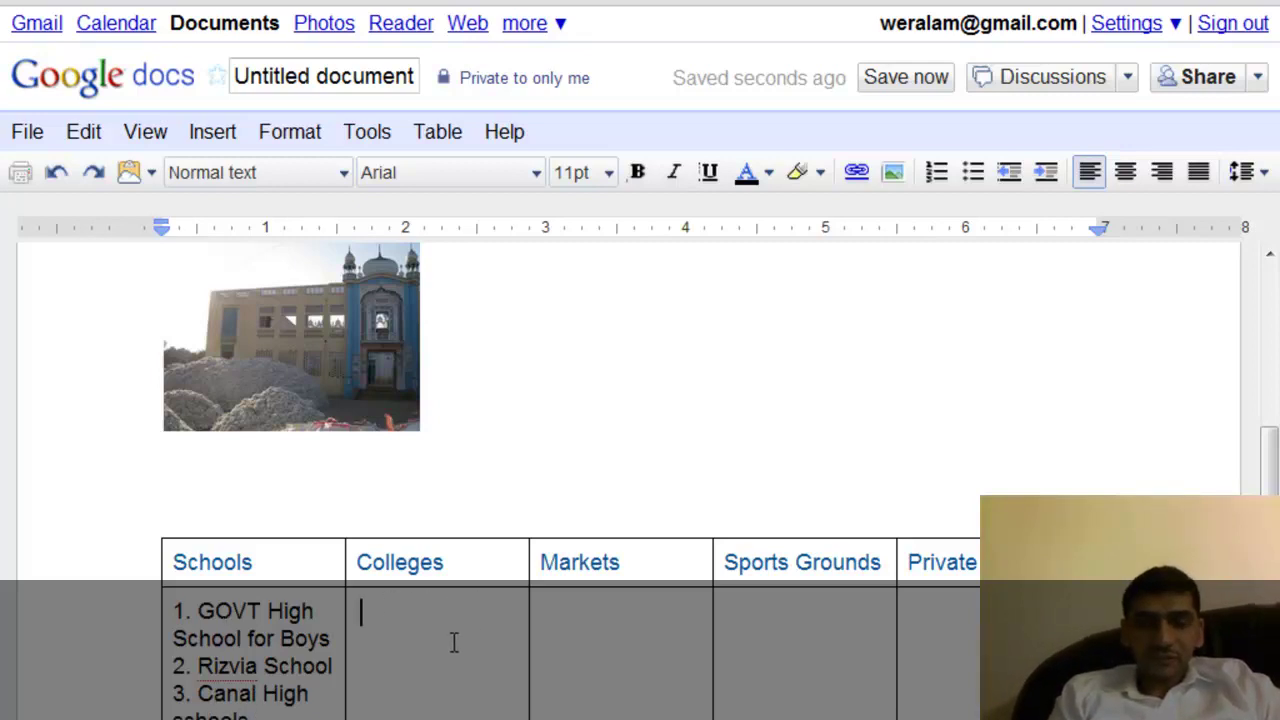
{"action": "type", "text": "1. "}
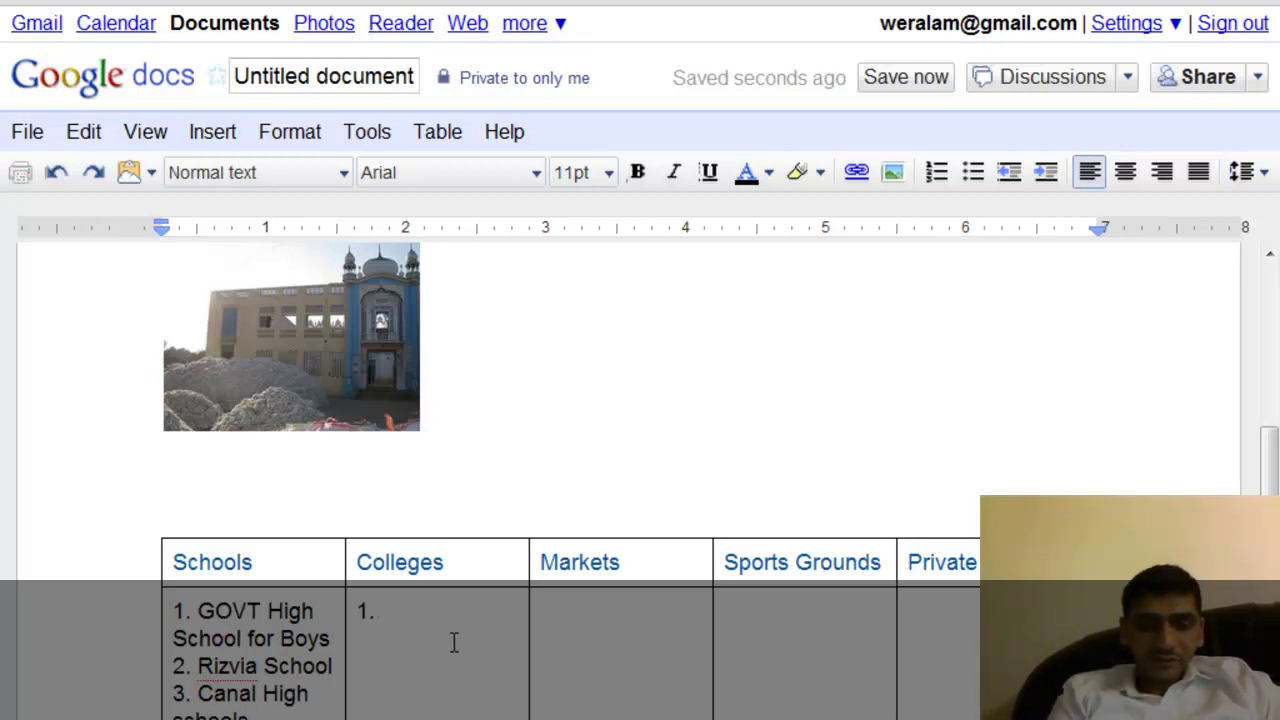
{"action": "type", "text": "GOVT R"}
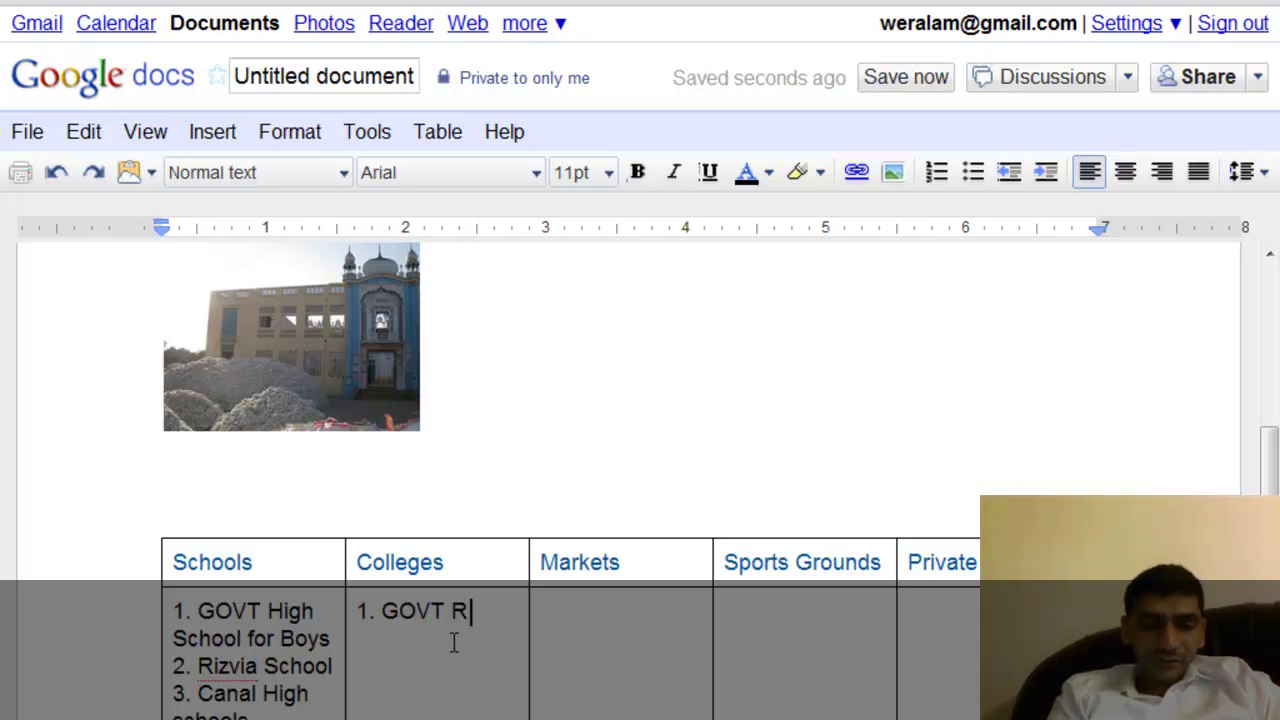
{"action": "type", "text": "IDC "}
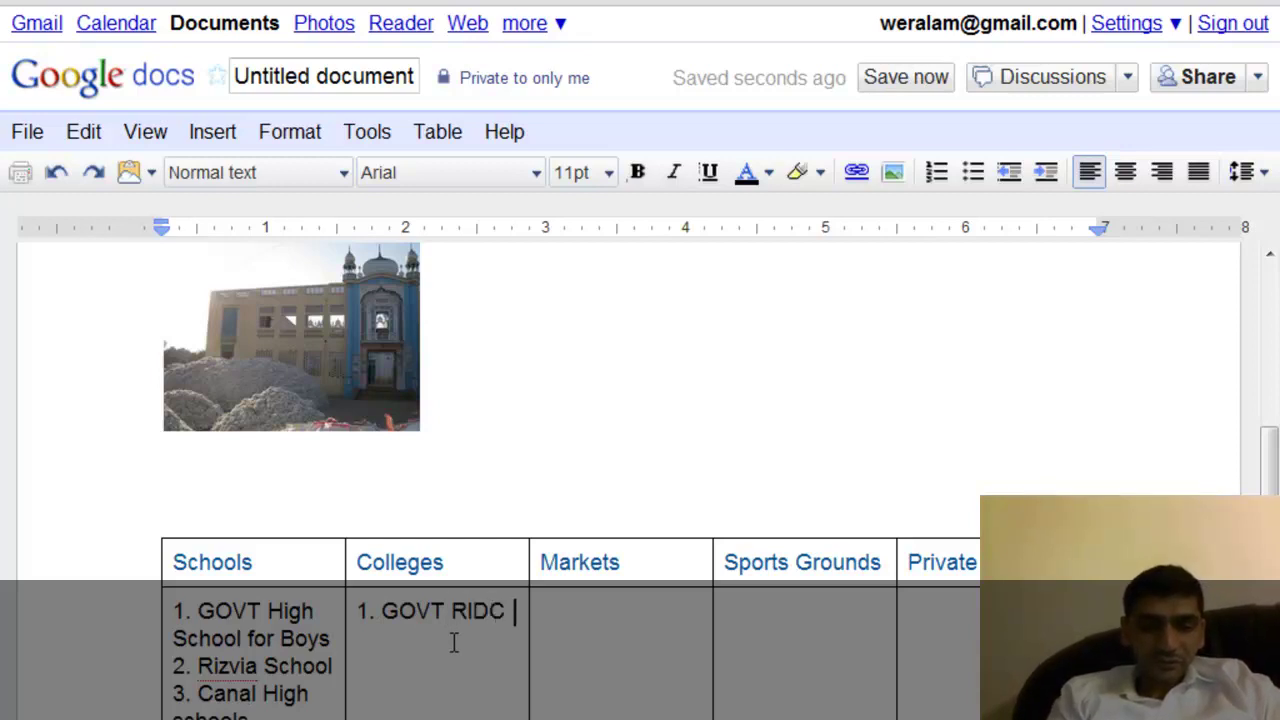
{"action": "type", "text": "for Boys"}
{"action": "key", "text": "Return"}
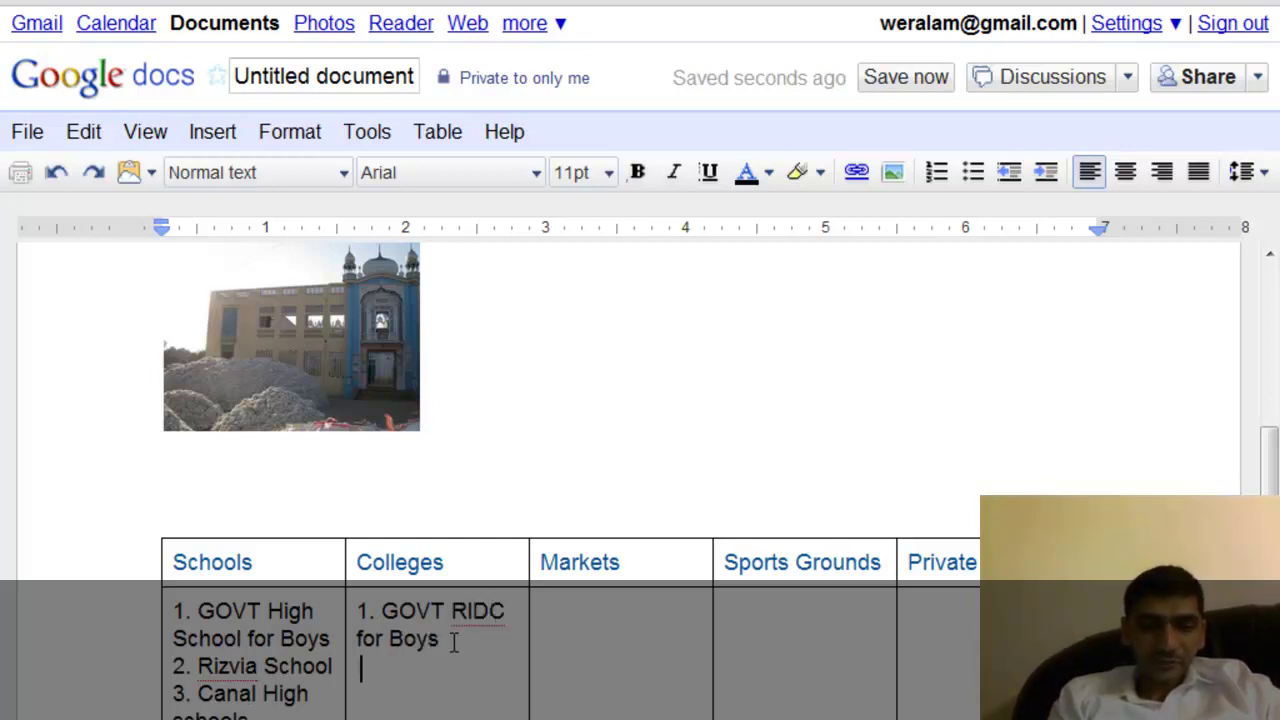
{"action": "type", "text": "2. Girls"}
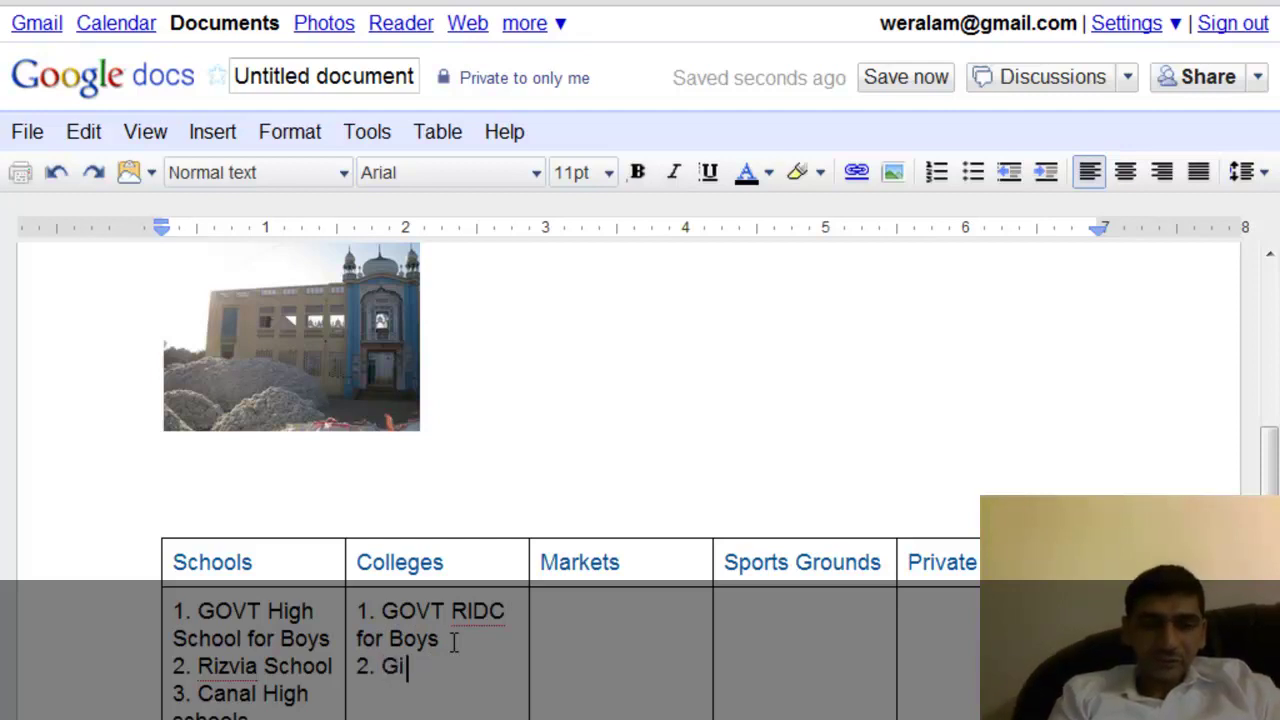
Put Grain Markets and Sabzi Mandi in the Markets cell and High school under Sports Grounds.
{"action": "left_click", "coordinate": [565, 655]}
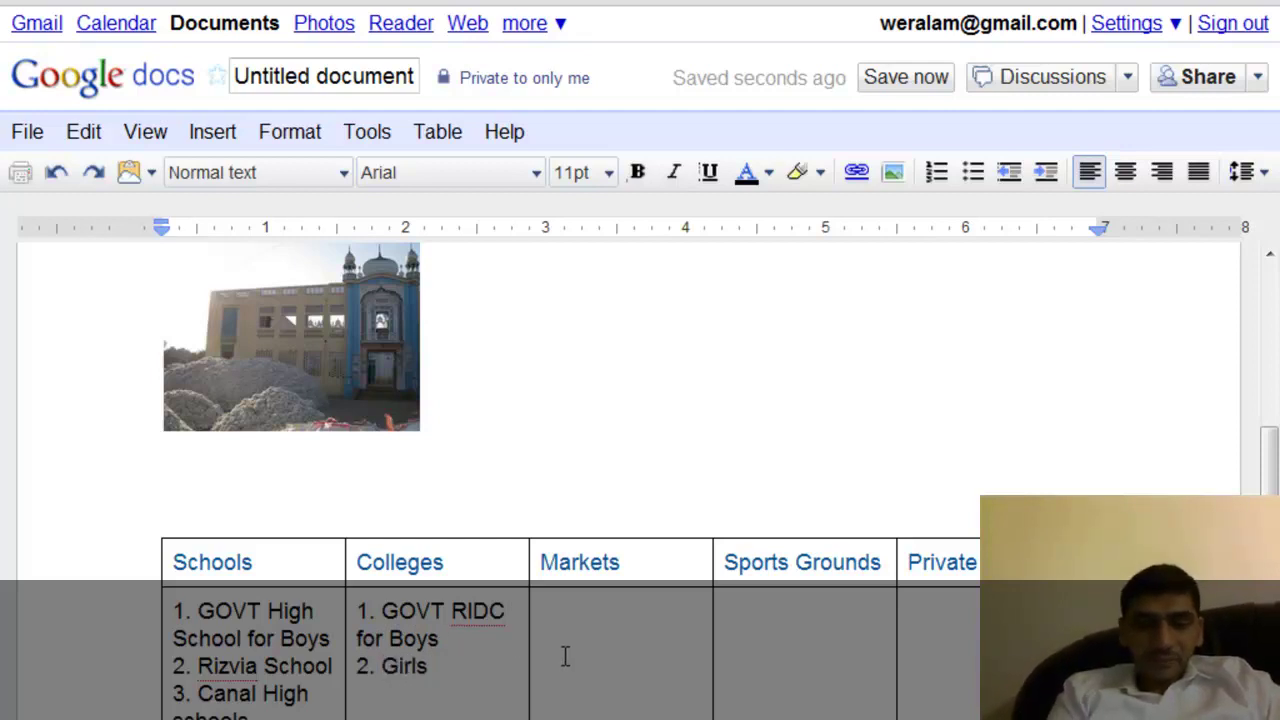
{"action": "type", "text": "Grain Mar"}
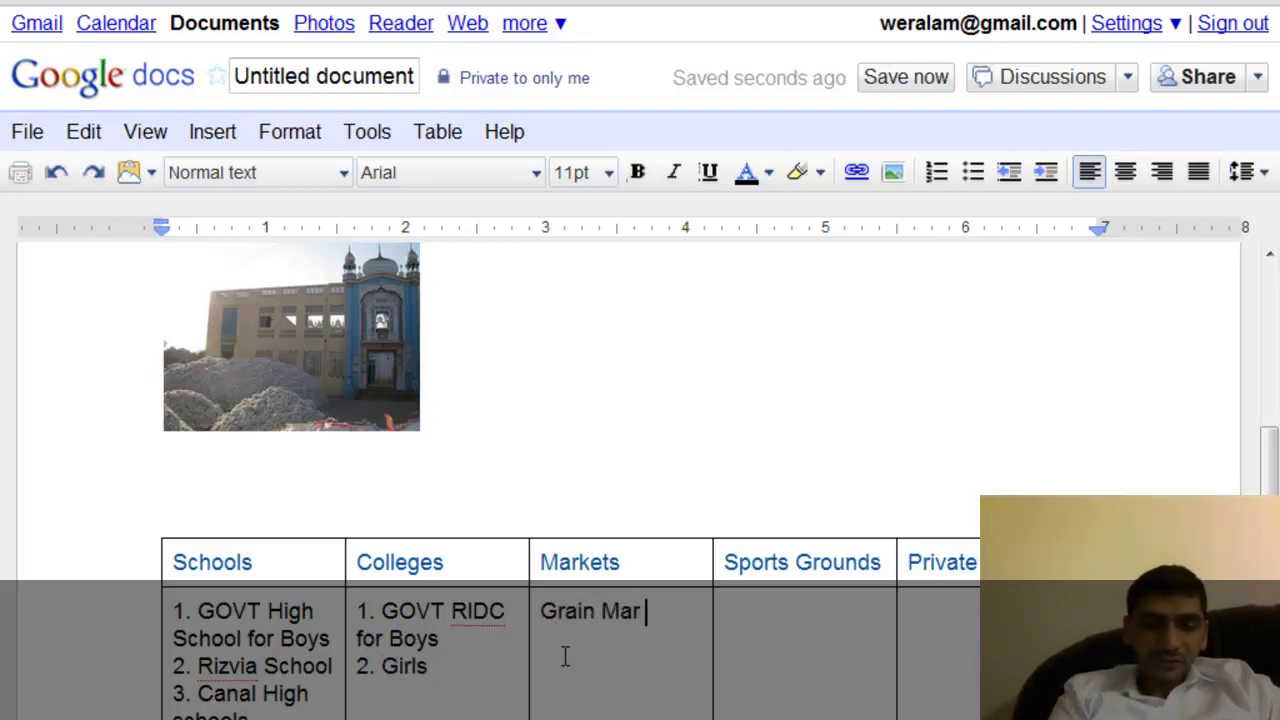
{"action": "type", "text": "kets"}
{"action": "key", "text": "Return"}
{"action": "type", "text": "Sa"}
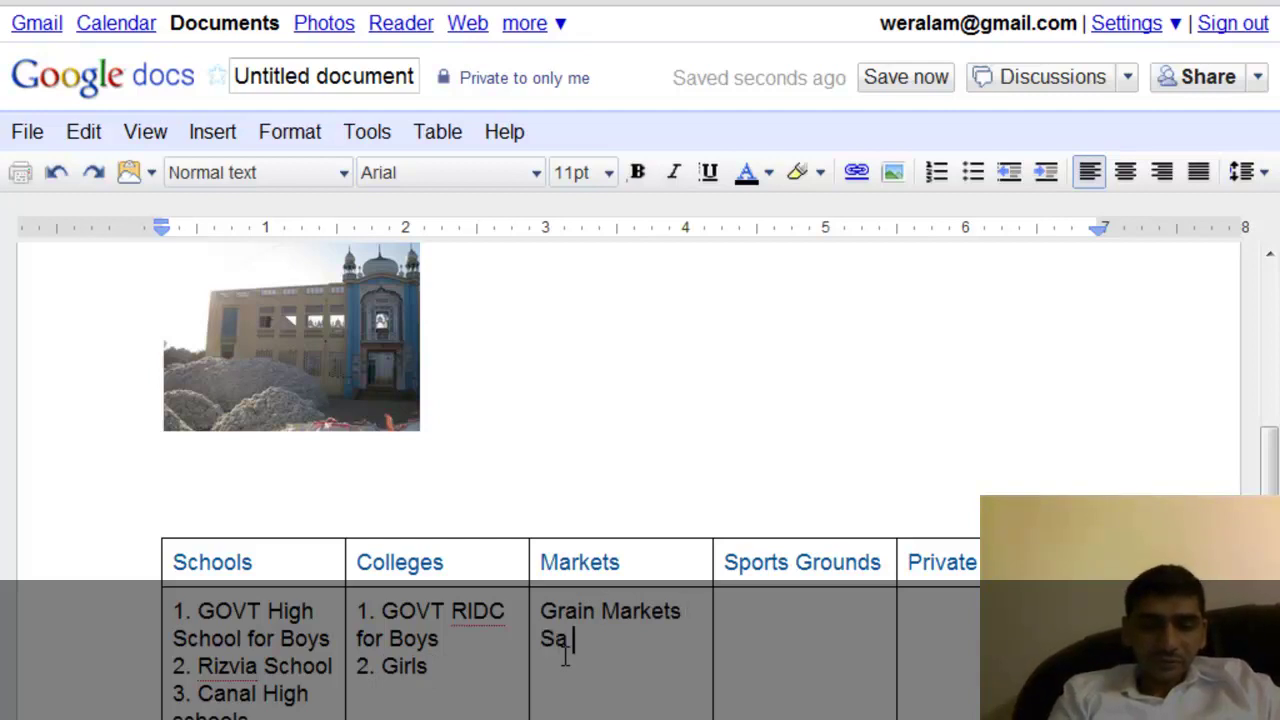
{"action": "type", "text": "bzu"}
{"action": "key", "text": "BackSpace"}
{"action": "type", "text": "i Mandi"}
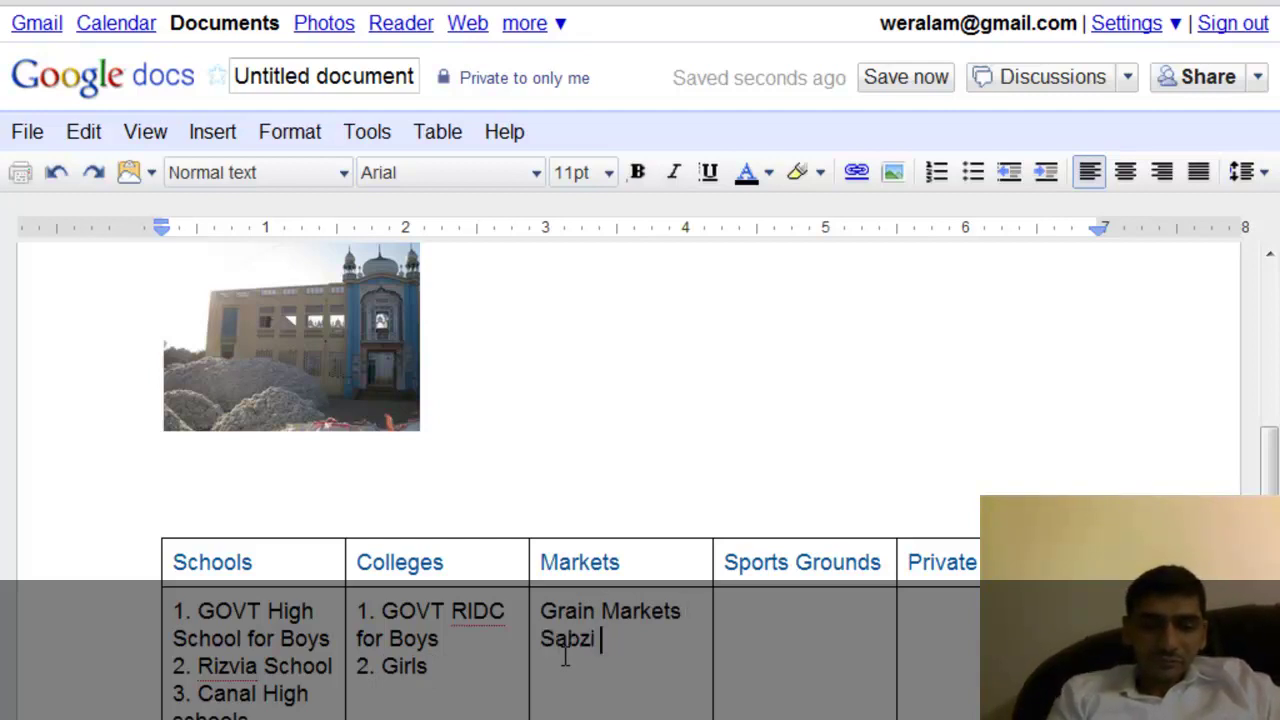
{"action": "left_click", "coordinate": [853, 662]}
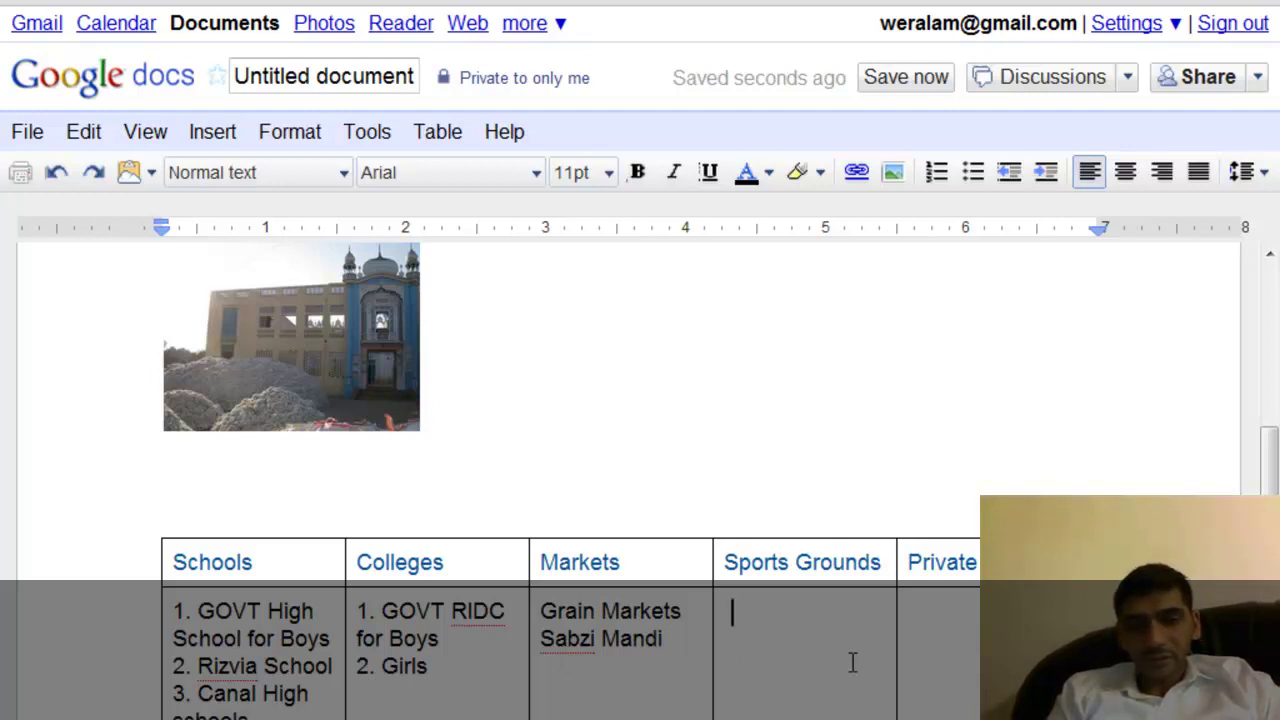
{"action": "type", "text": "High "}
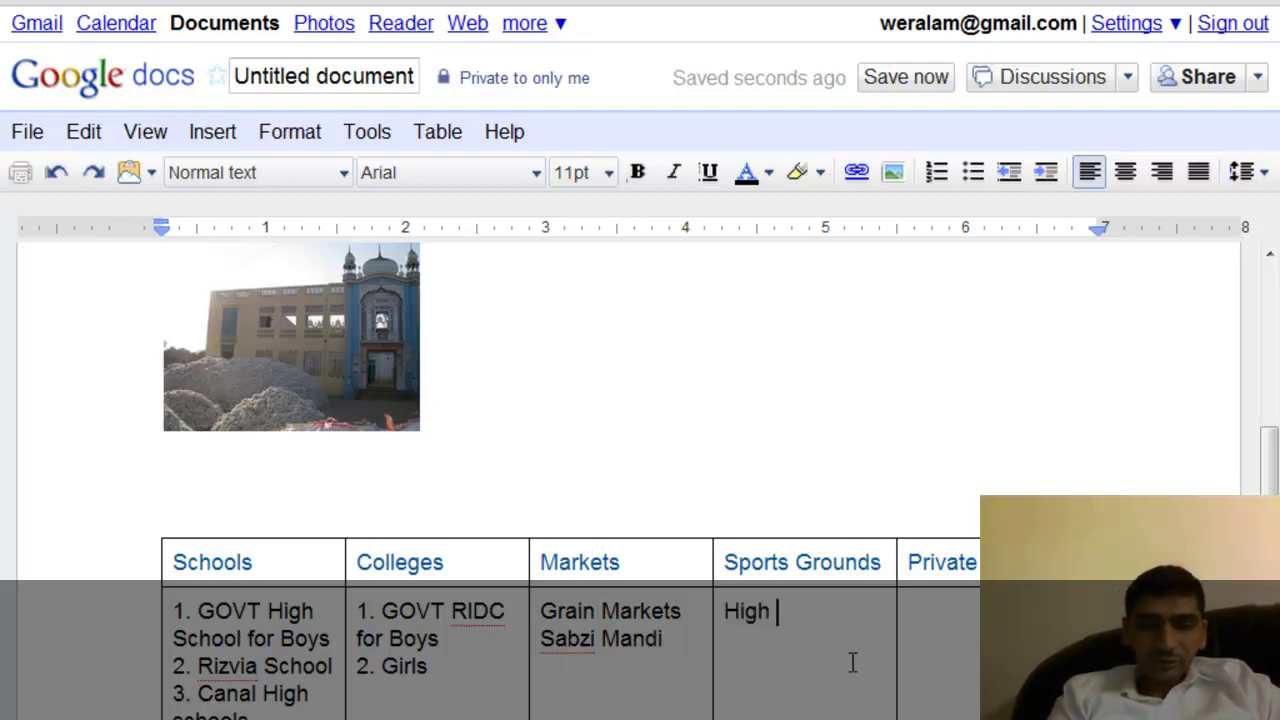
{"action": "type", "text": "s chool"}
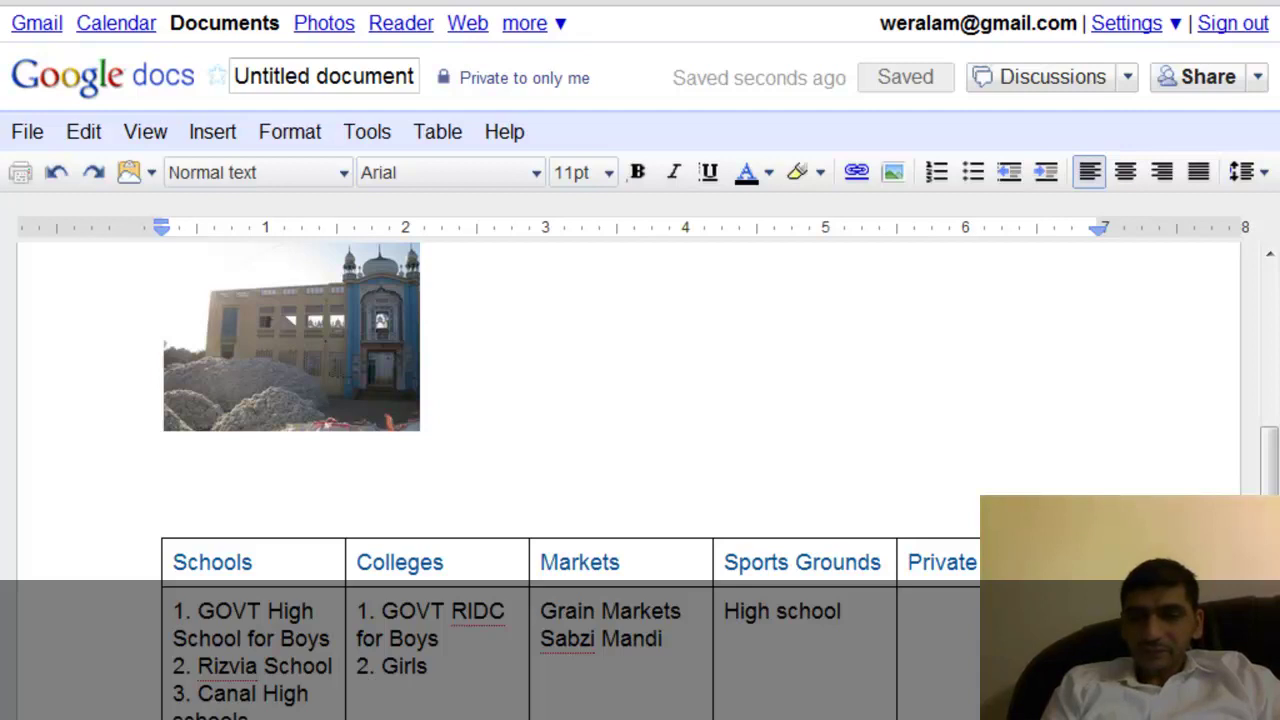
Replace the last header word Private with Parks.
{"action": "left_click_drag", "start_coordinate": [984, 565], "coordinate": [910, 568]}
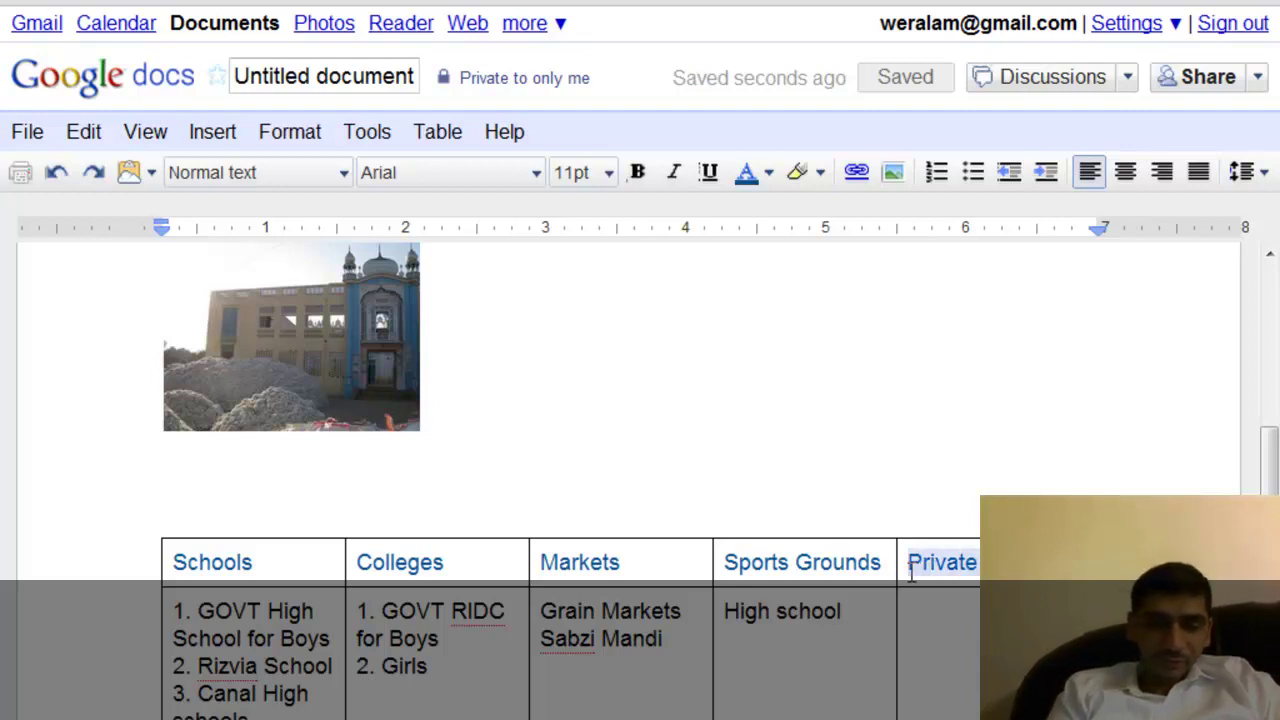
{"action": "type", "text": "Parkss"}
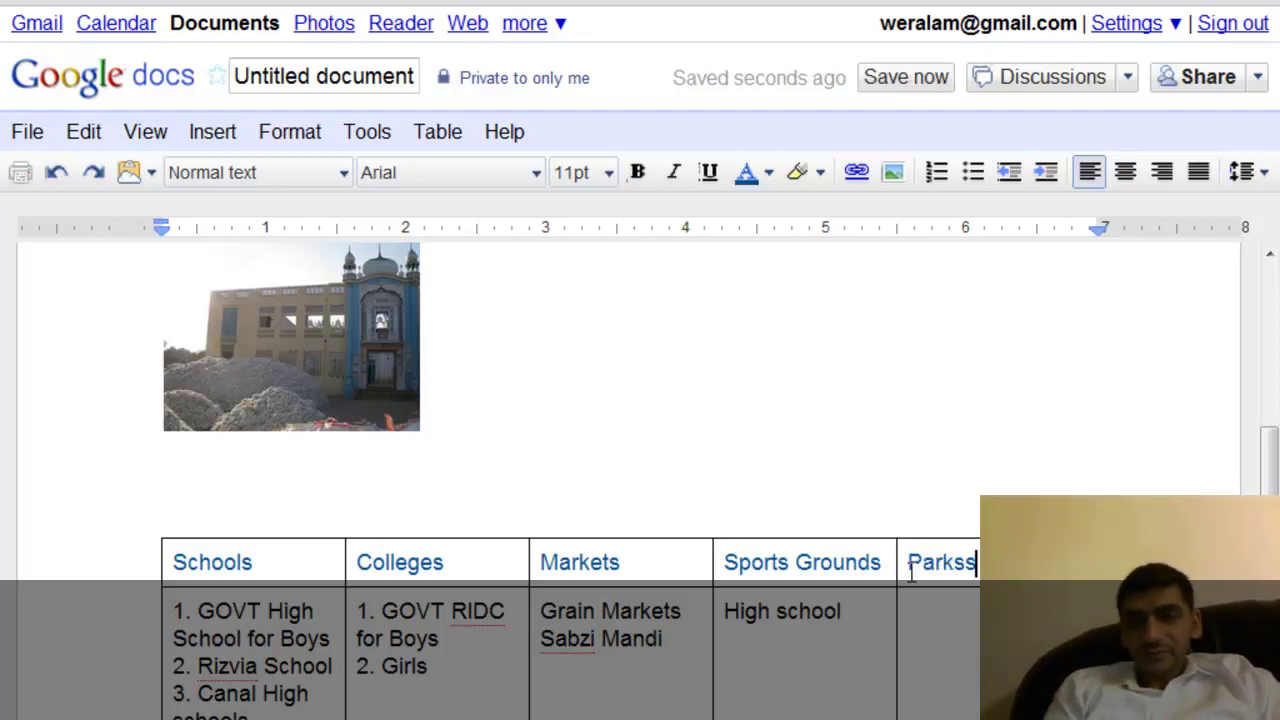
{"action": "key", "text": "BackSpace"}
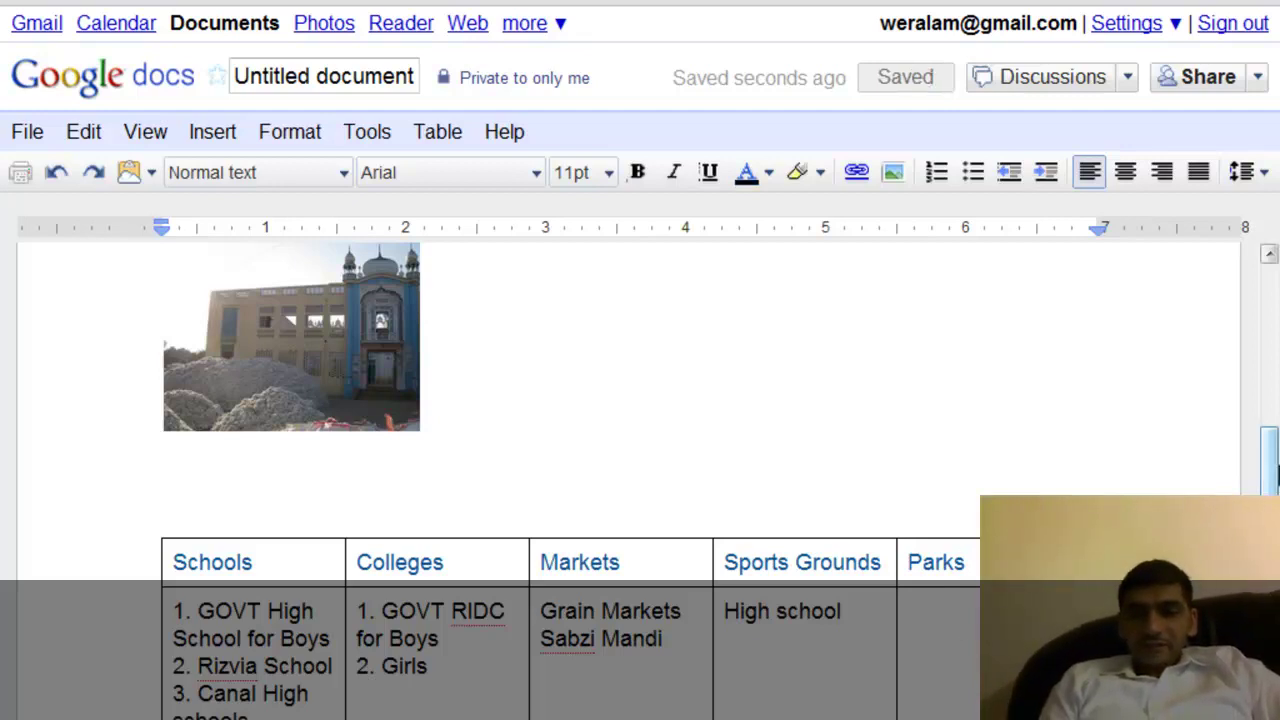
Scroll back to the top of the Haroonabad document and open the Format menu.
{"action": "scroll", "coordinate": [620, 450], "scroll_direction": "down", "scroll_amount": 2}
{"action": "scroll", "coordinate": [620, 450], "scroll_direction": "down", "scroll_amount": 2}
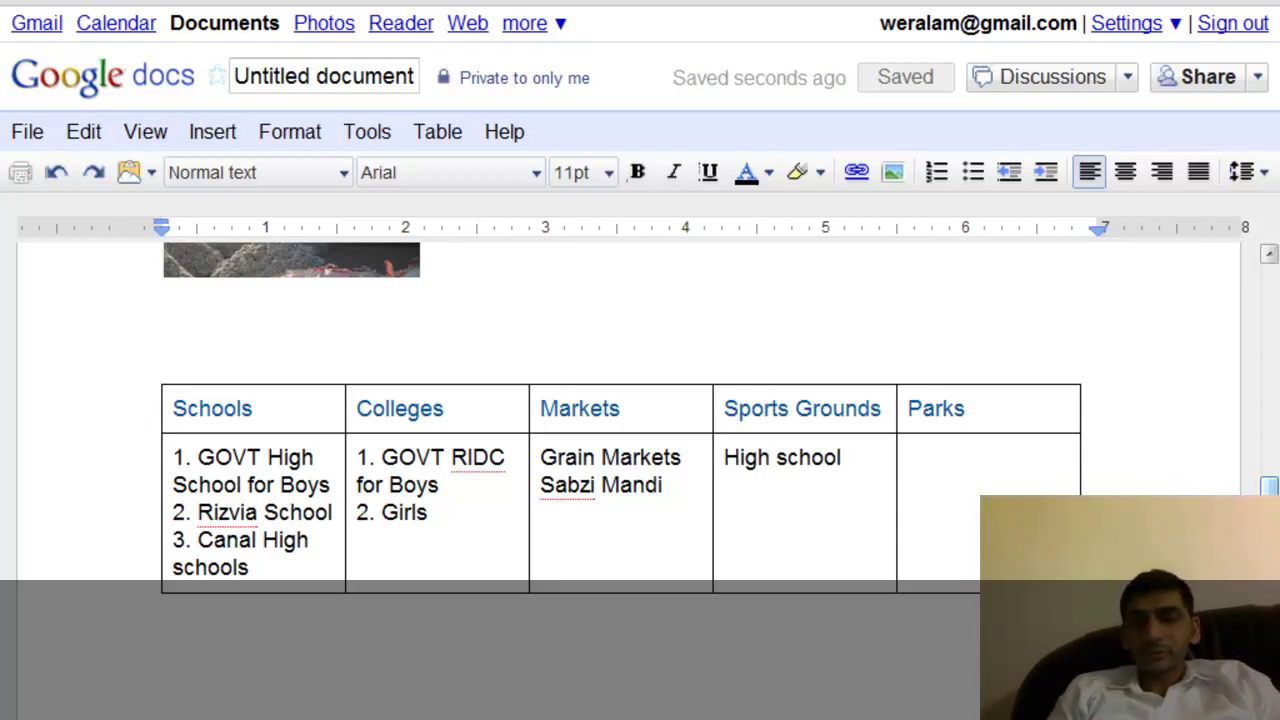
{"action": "left_click_drag", "start_coordinate": [1272, 548], "coordinate": [1234, 363]}
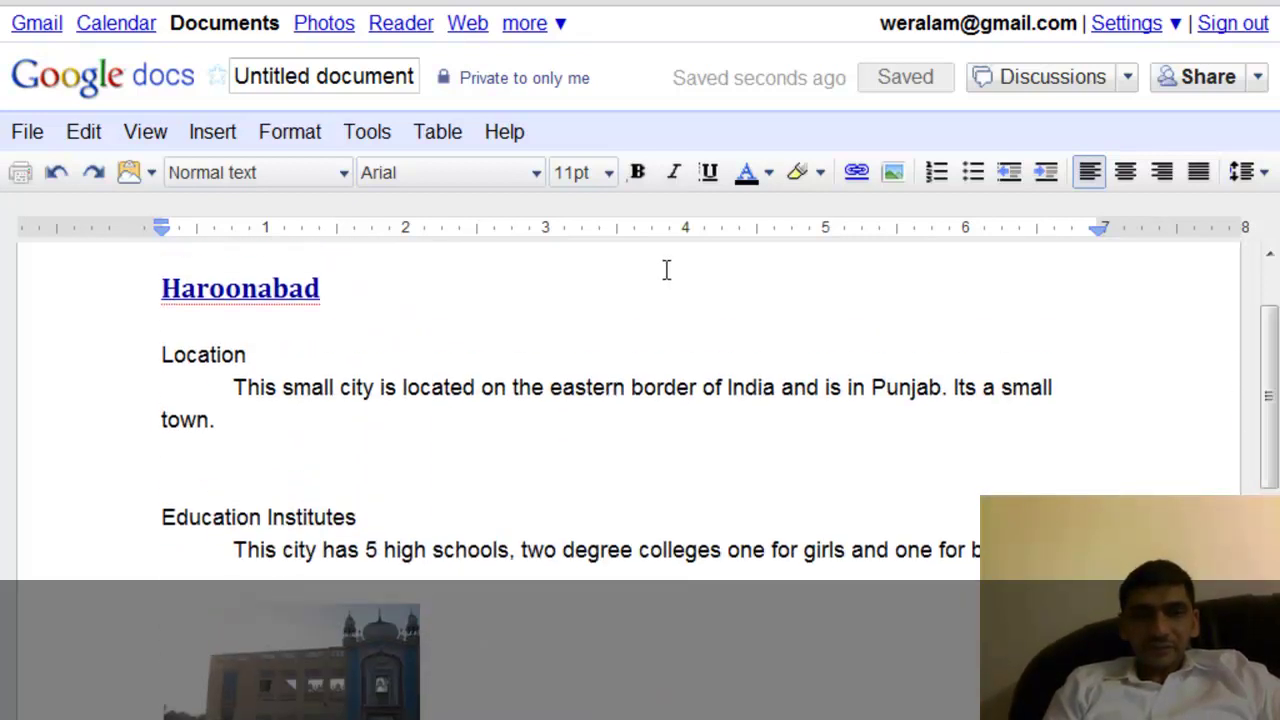
{"action": "left_click", "coordinate": [320, 140]}
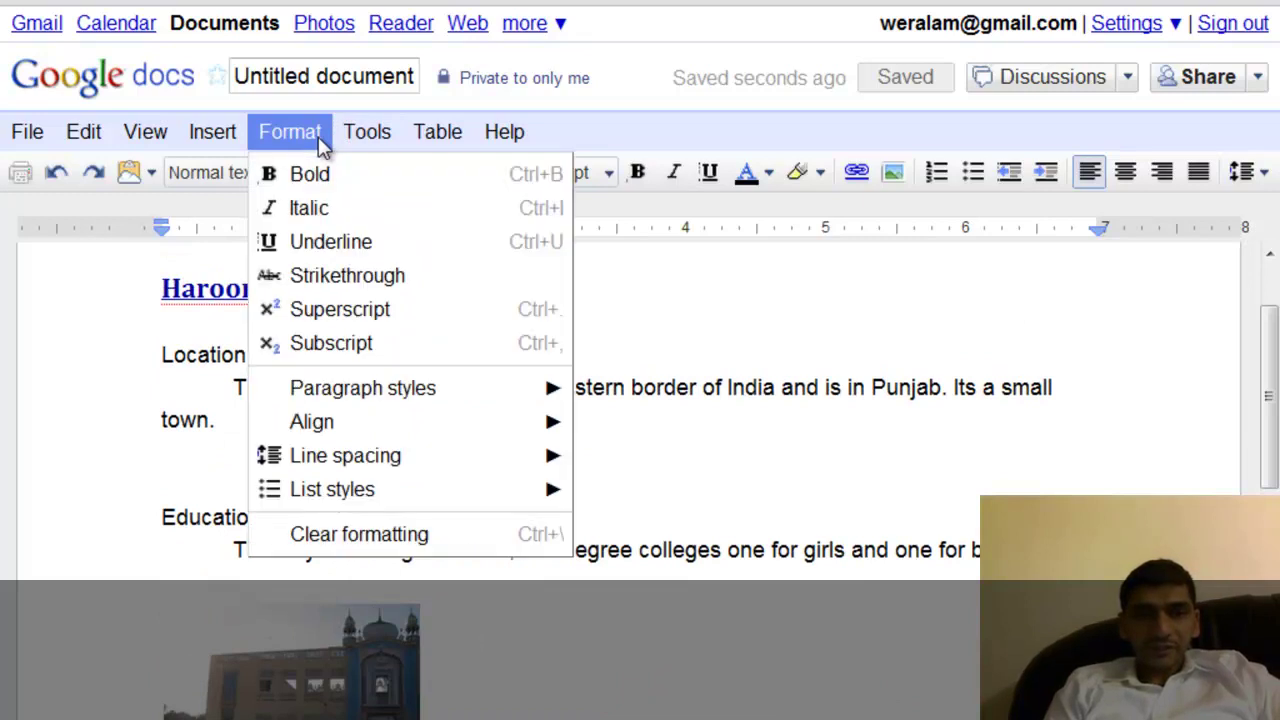
Start a new drawing in the document and shift its window slightly right.
{"action": "mouse_move", "coordinate": [243, 136]}
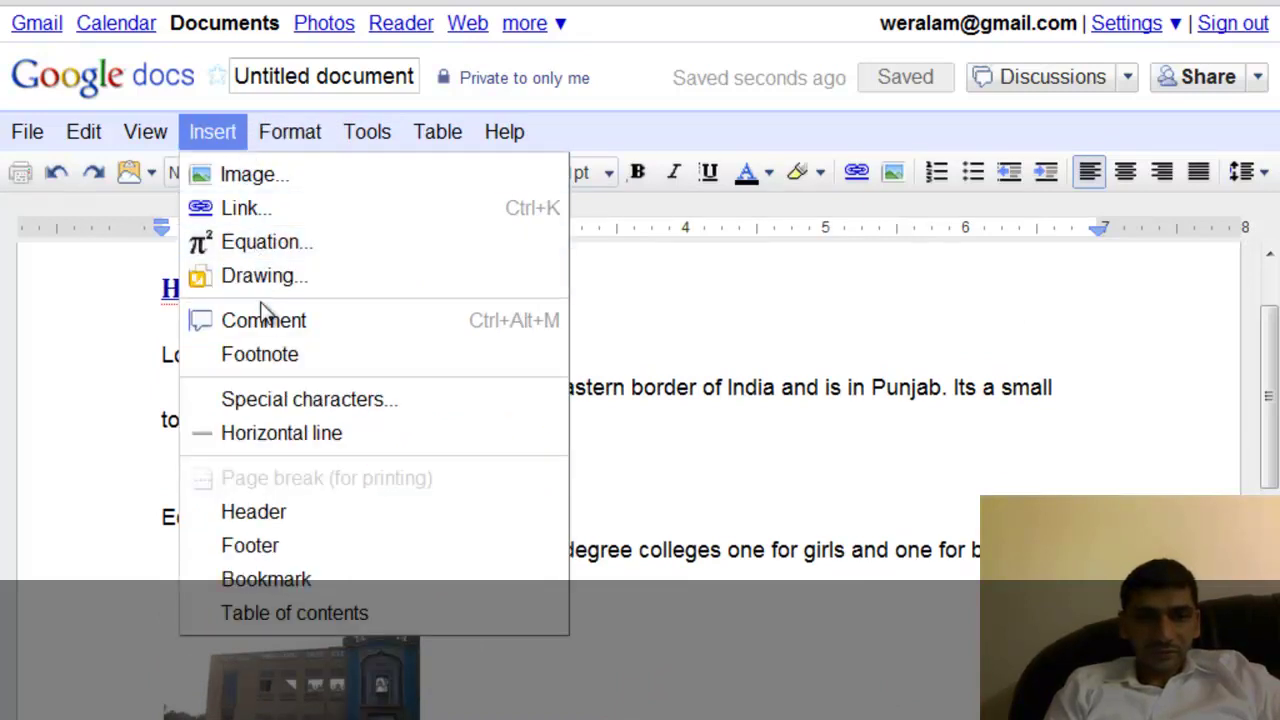
{"action": "left_click", "coordinate": [268, 290]}
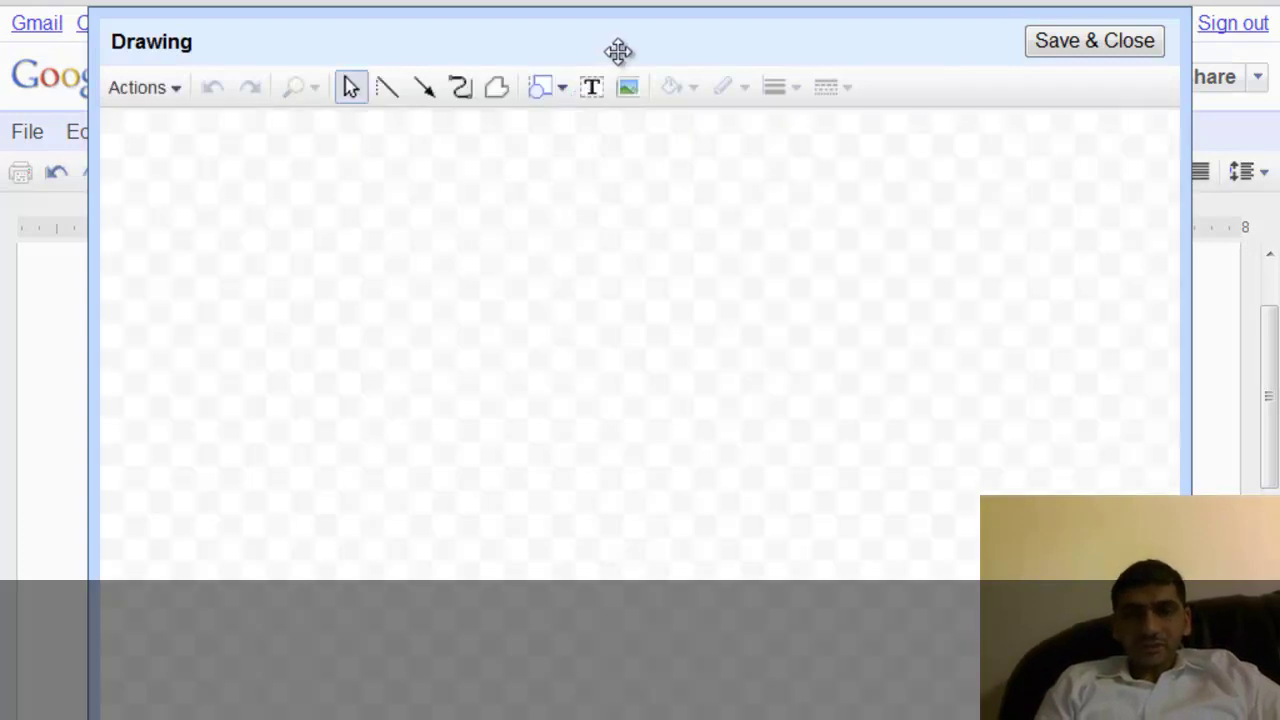
{"action": "left_click_drag", "start_coordinate": [623, 49], "coordinate": [631, 17]}
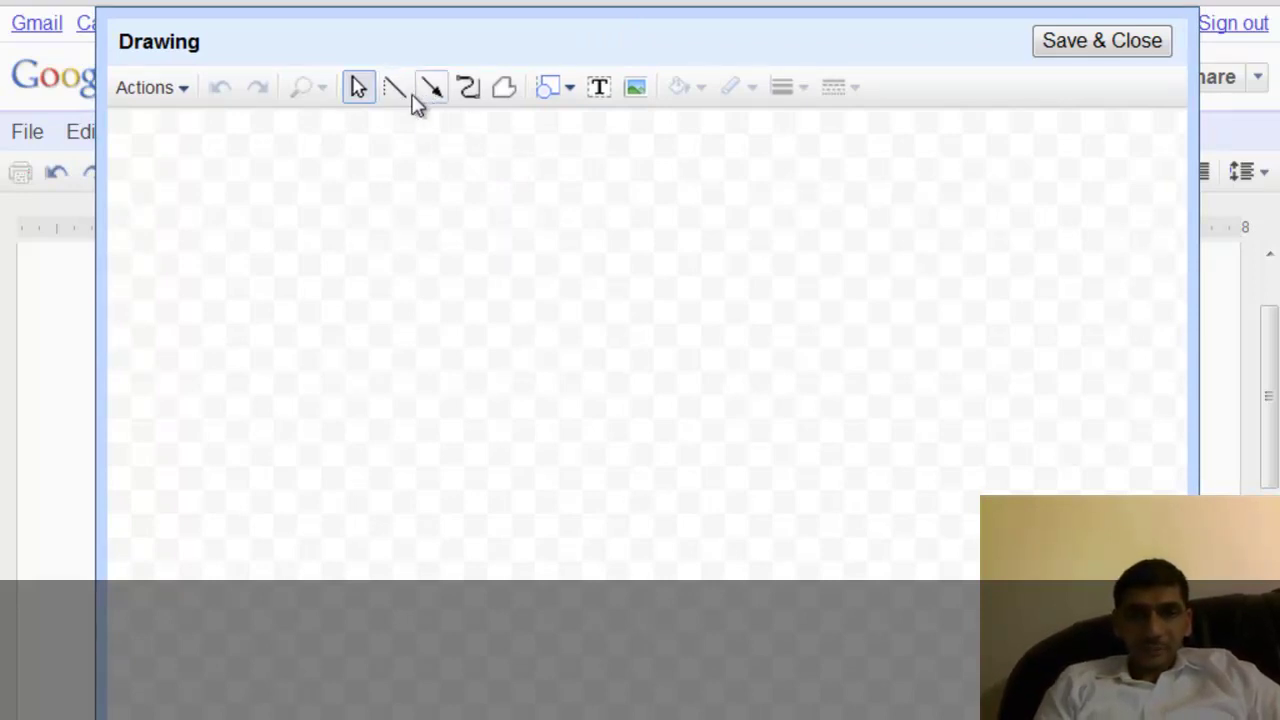
Draw a closed seven-sided polyline shape filled light blue.
{"action": "left_click", "coordinate": [504, 88]}
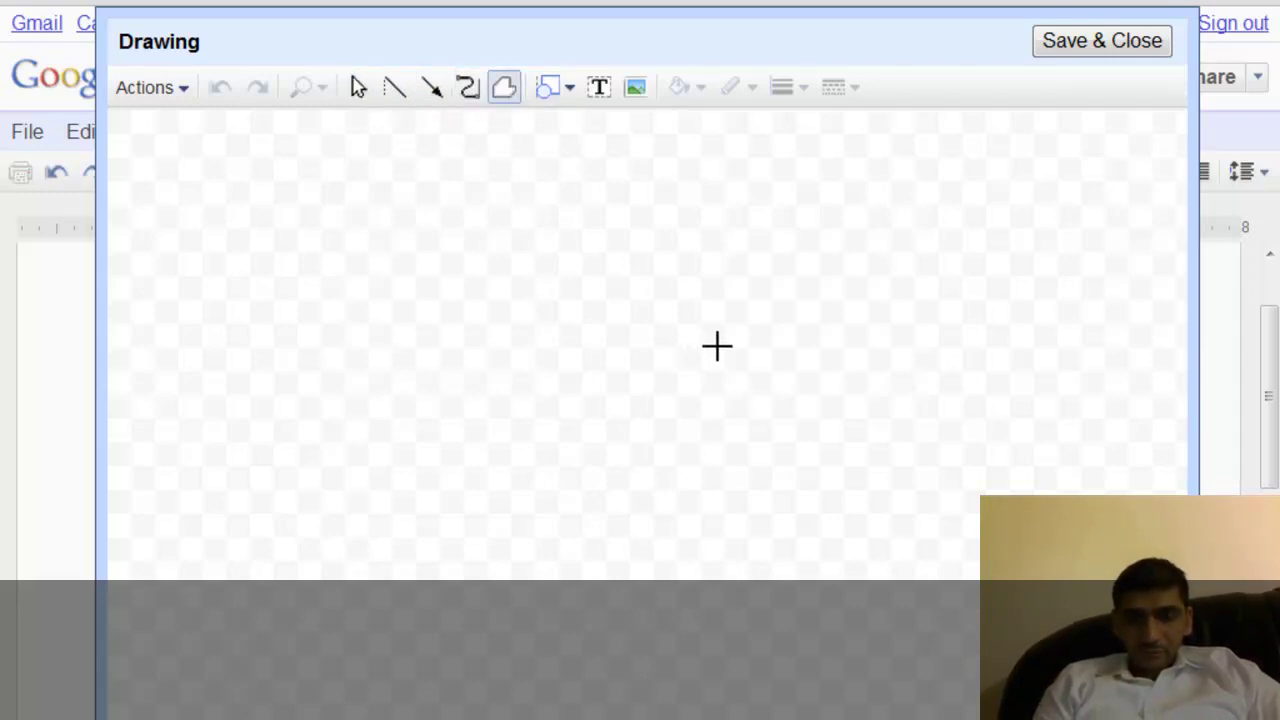
{"action": "left_click", "coordinate": [721, 327]}
{"action": "left_click", "coordinate": [600, 220]}
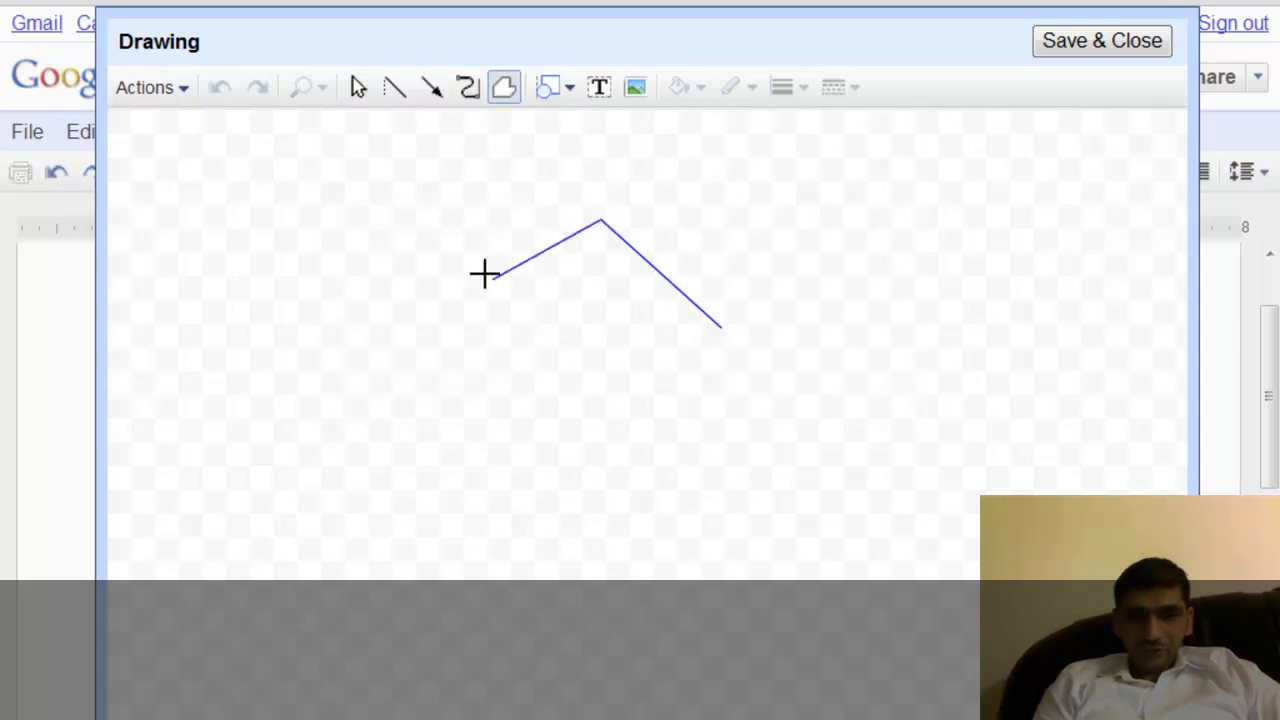
{"action": "left_click", "coordinate": [492, 279]}
{"action": "left_click", "coordinate": [445, 400]}
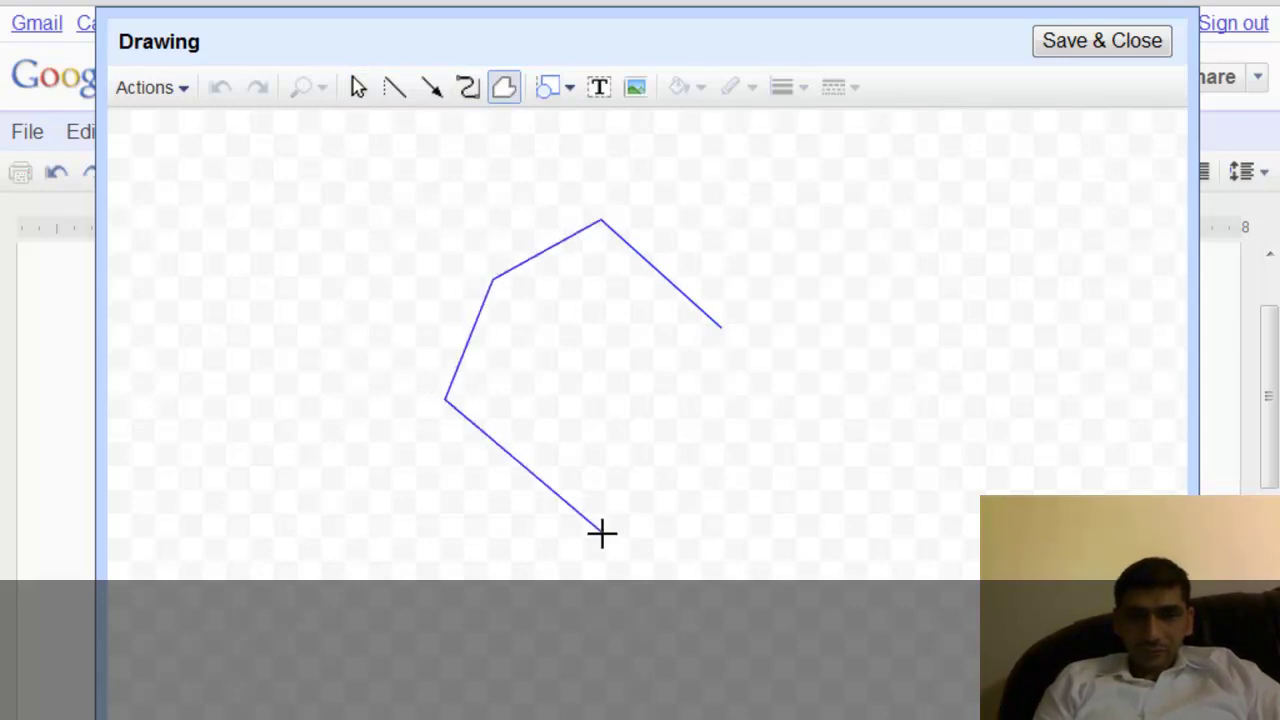
{"action": "left_click", "coordinate": [600, 530]}
{"action": "left_click", "coordinate": [660, 435]}
{"action": "left_click", "coordinate": [759, 411]}
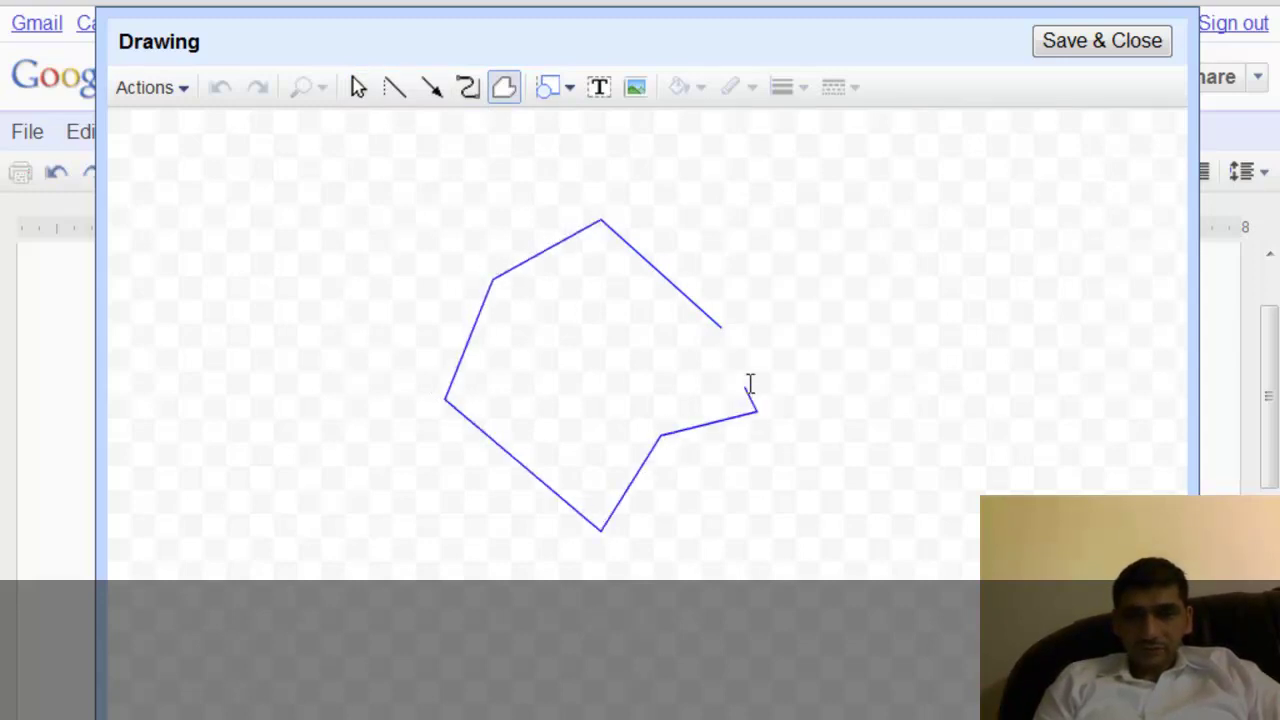
{"action": "left_click", "coordinate": [720, 330]}
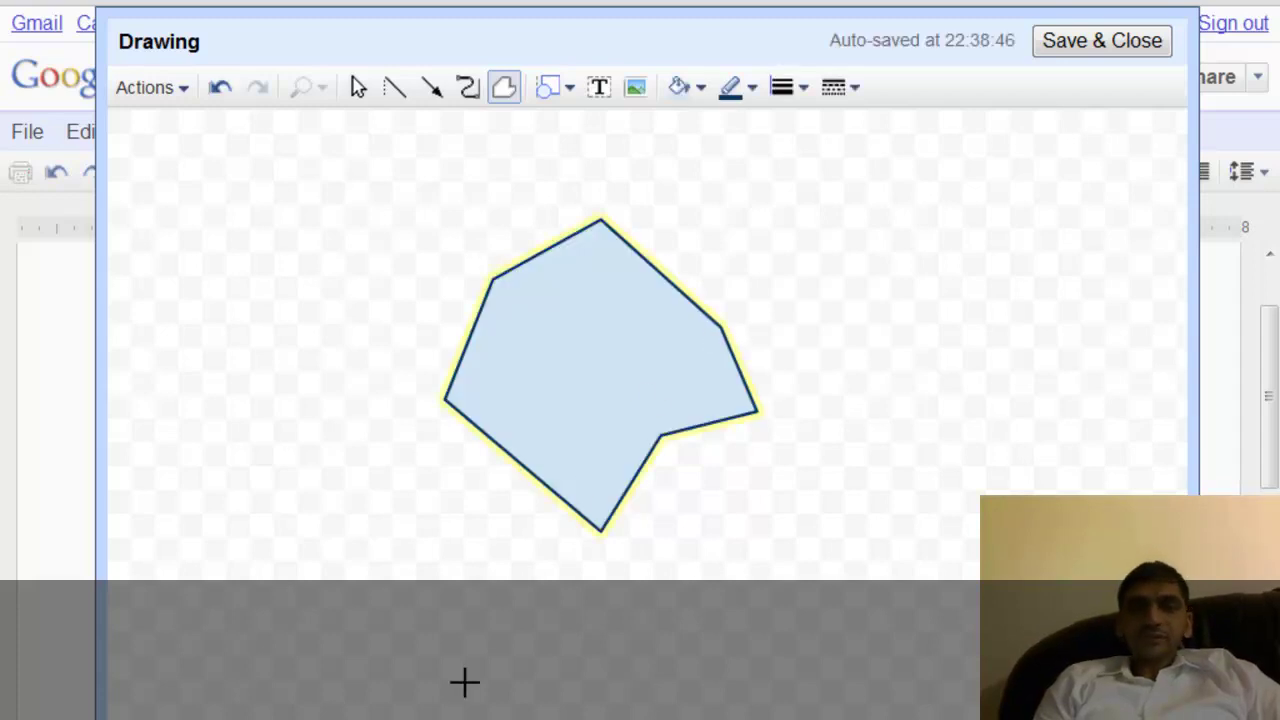
Draw a filled teardrop-like curve to the left of the polygon with the Curve tool.
{"action": "left_click", "coordinate": [467, 87]}
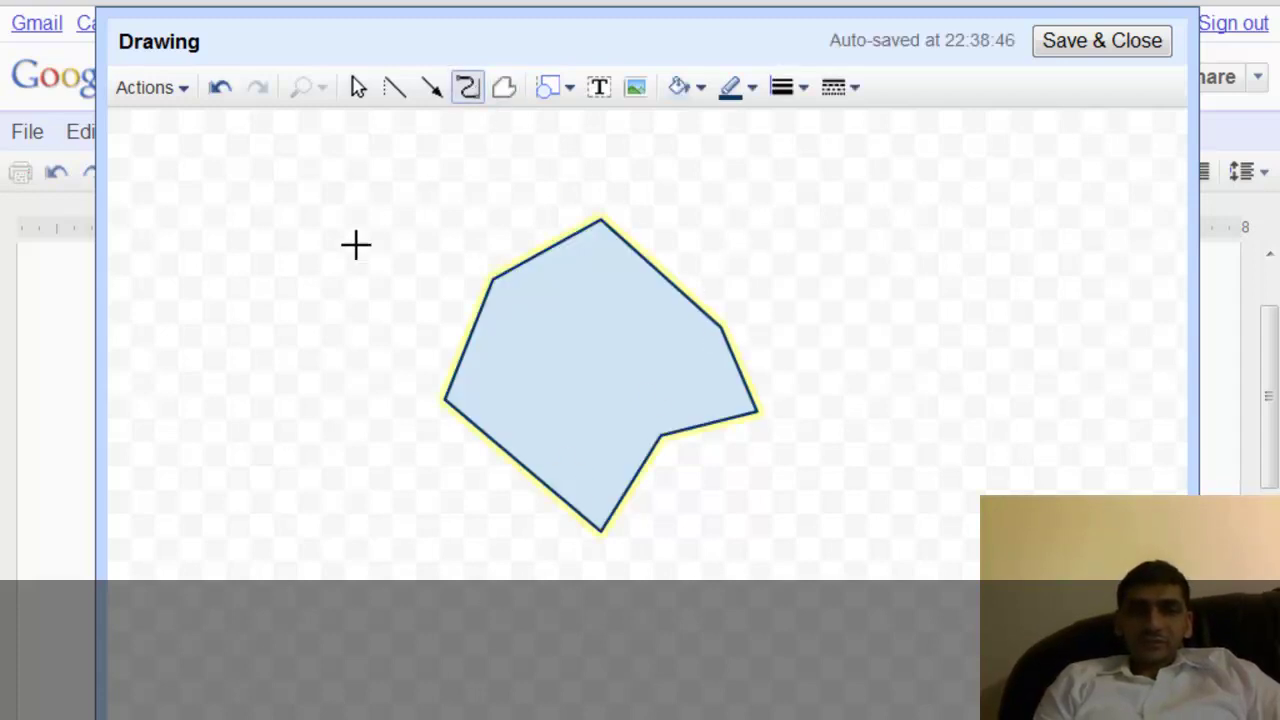
{"action": "left_click", "coordinate": [360, 268]}
{"action": "left_click", "coordinate": [343, 394]}
{"action": "left_click", "coordinate": [455, 503]}
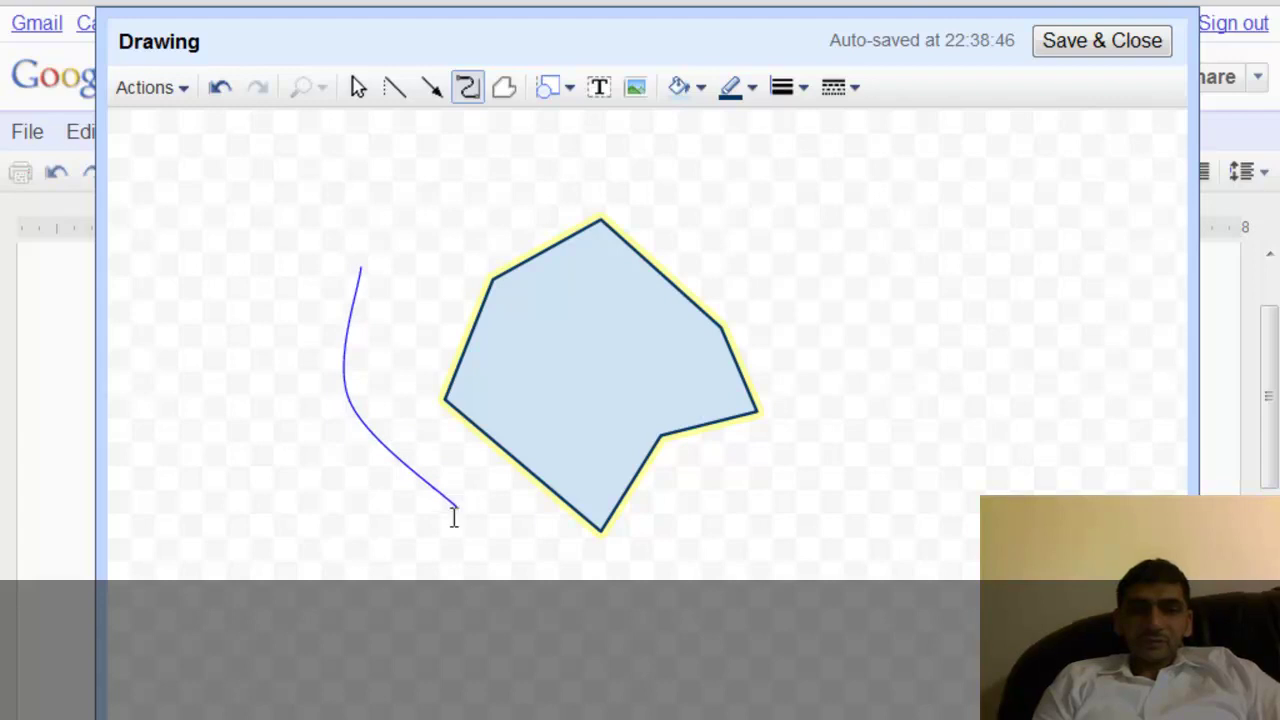
{"action": "left_click", "coordinate": [318, 638]}
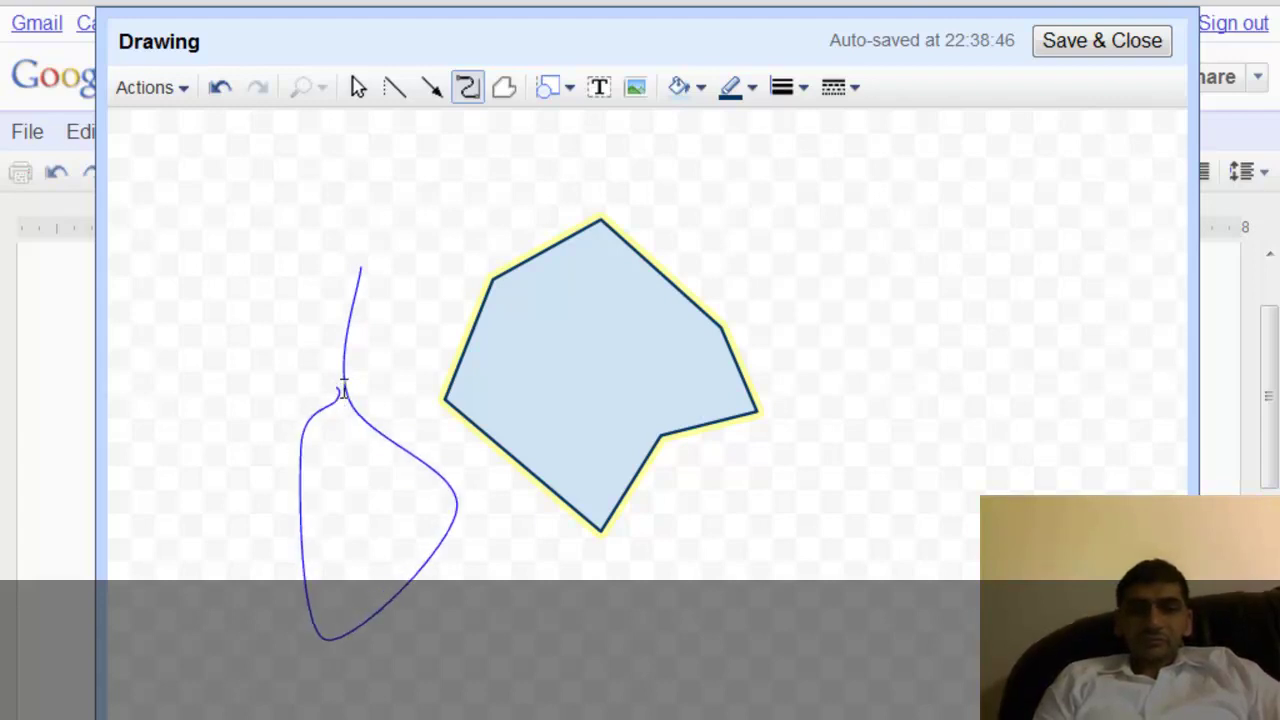
{"action": "double_click", "coordinate": [341, 384]}
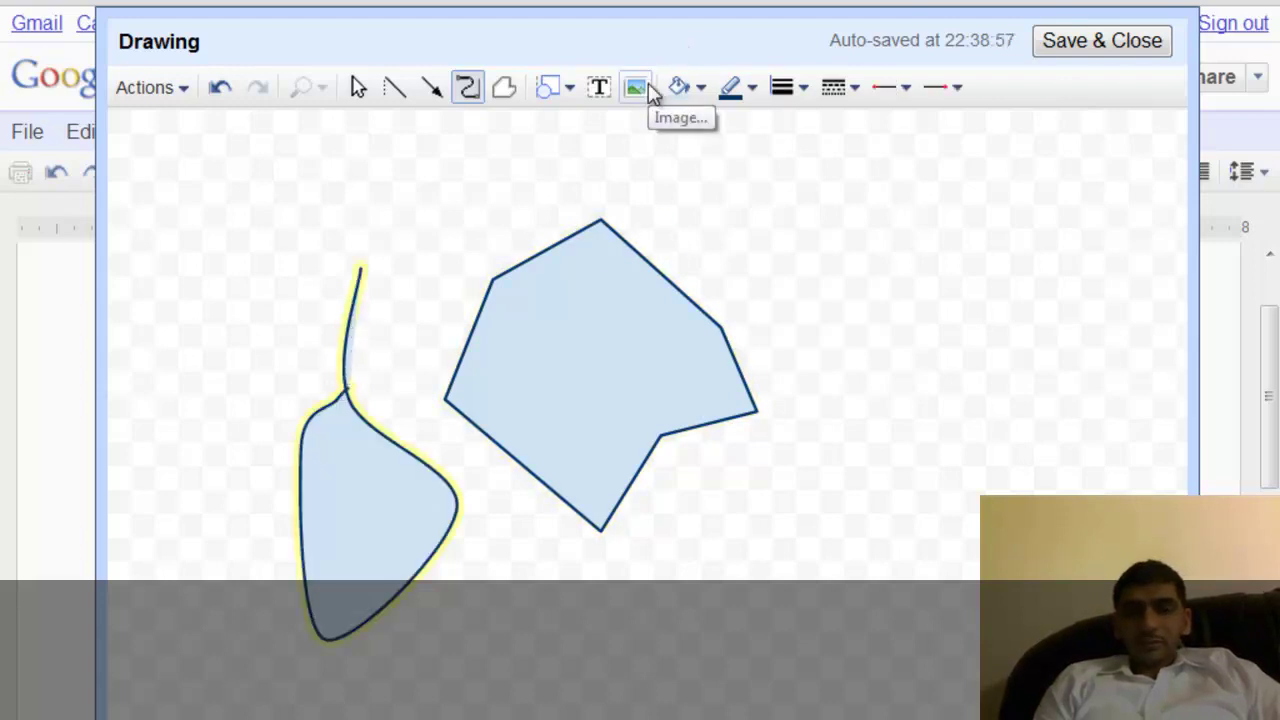
{"action": "left_click", "coordinate": [608, 92]}
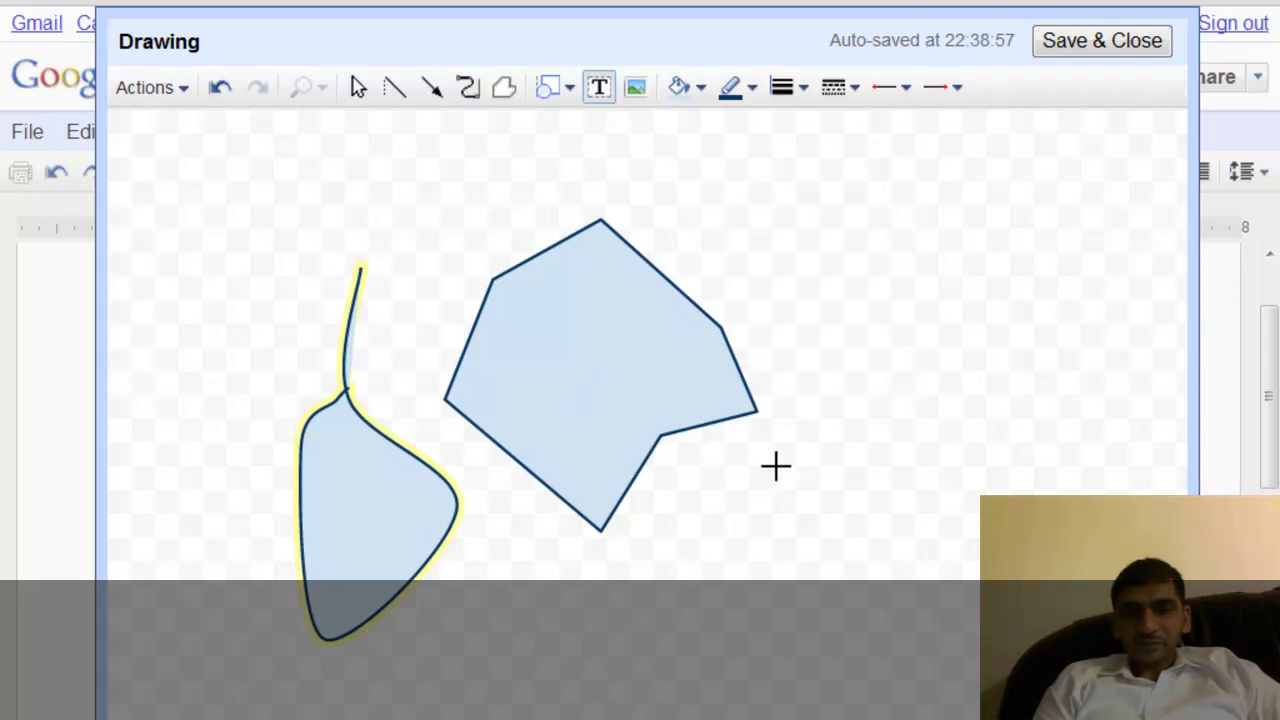
Add a text box reading 'My Drawing' across the polygon's lower right edge.
{"action": "left_click_drag", "start_coordinate": [552, 388], "coordinate": [833, 481]}
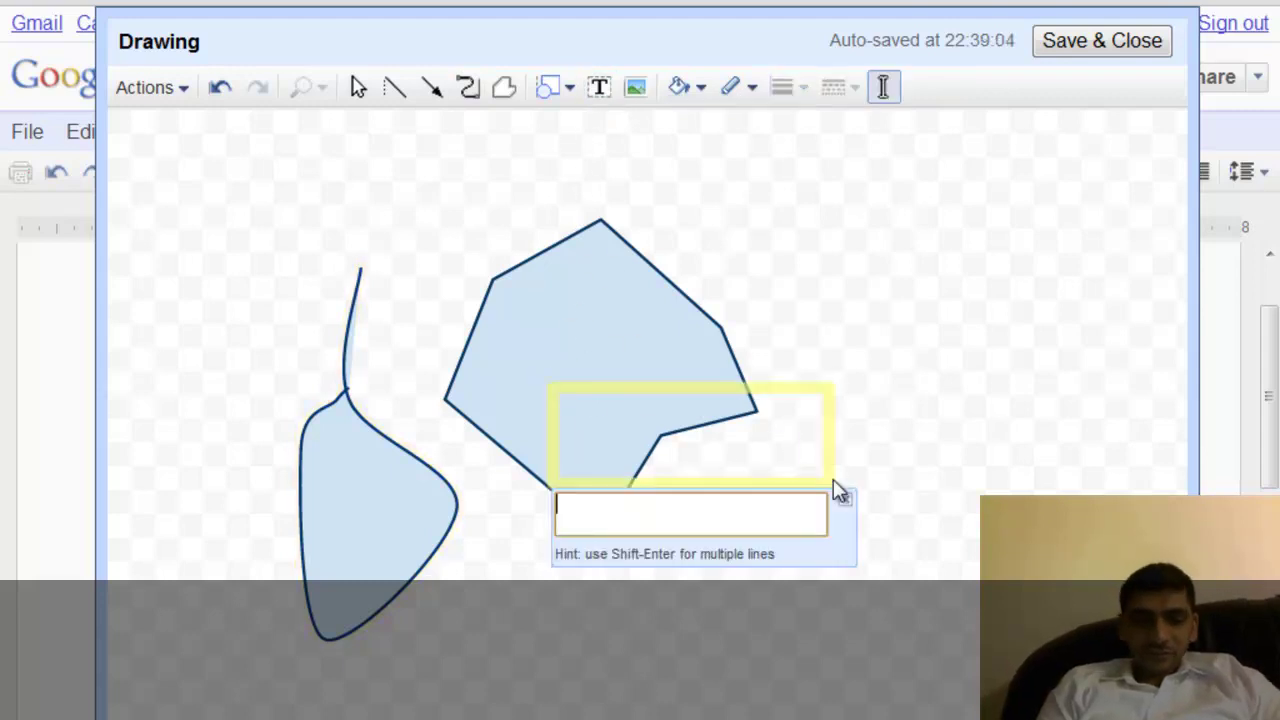
{"action": "type", "text": "My "}
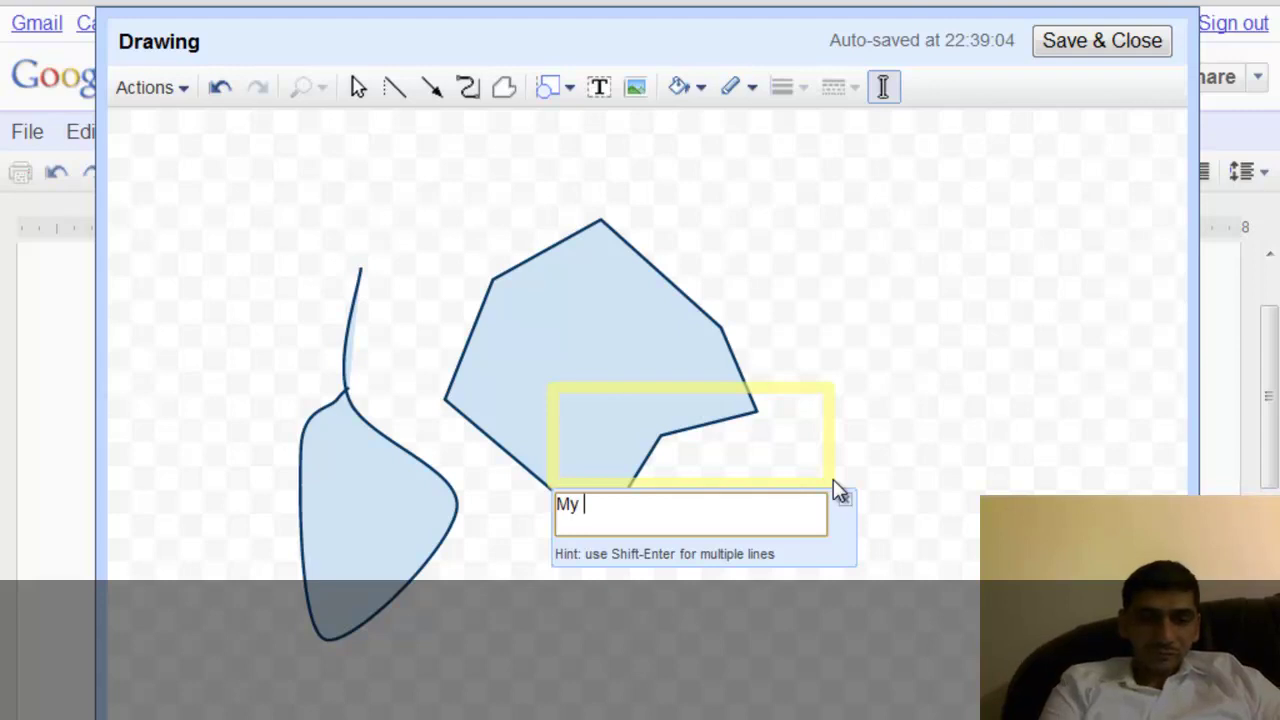
{"action": "type", "text": "Drawing"}
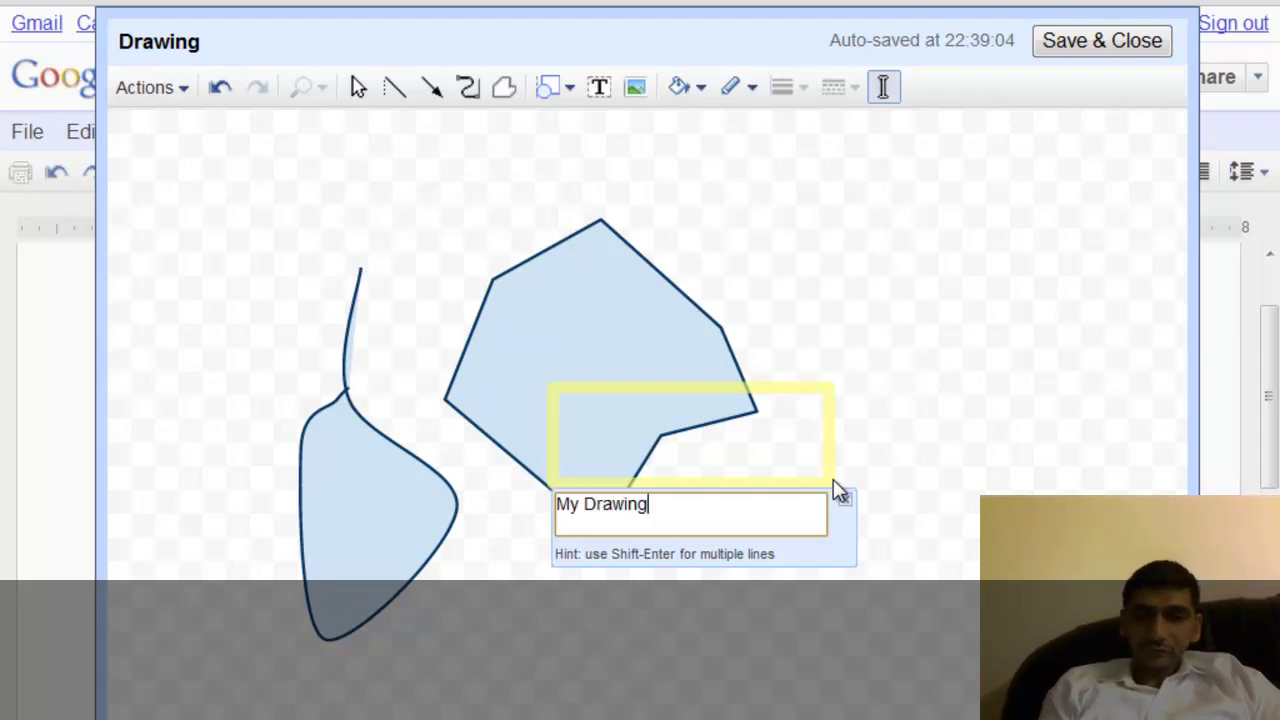
{"action": "key", "text": "Return"}
{"action": "left_click", "coordinate": [783, 590]}
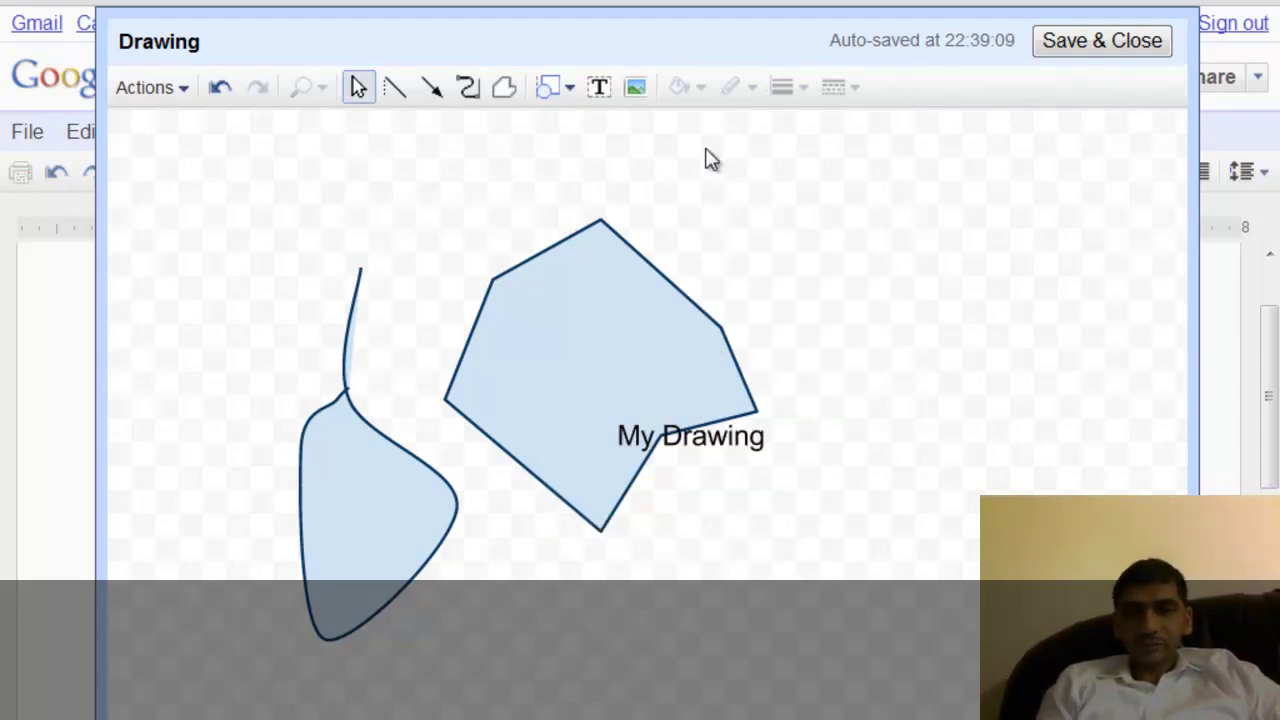
Draw a smiley face shape to the right of the polygon.
{"action": "left_click", "coordinate": [637, 90]}
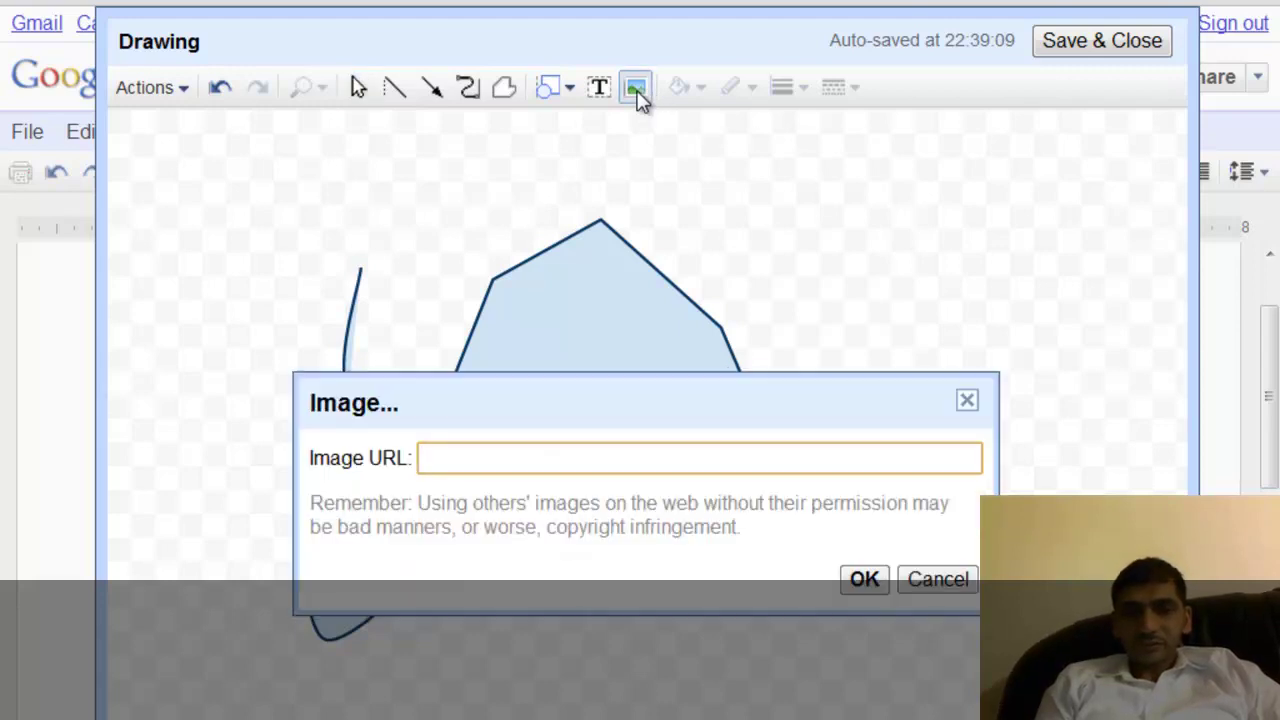
{"action": "left_click", "coordinate": [967, 400]}
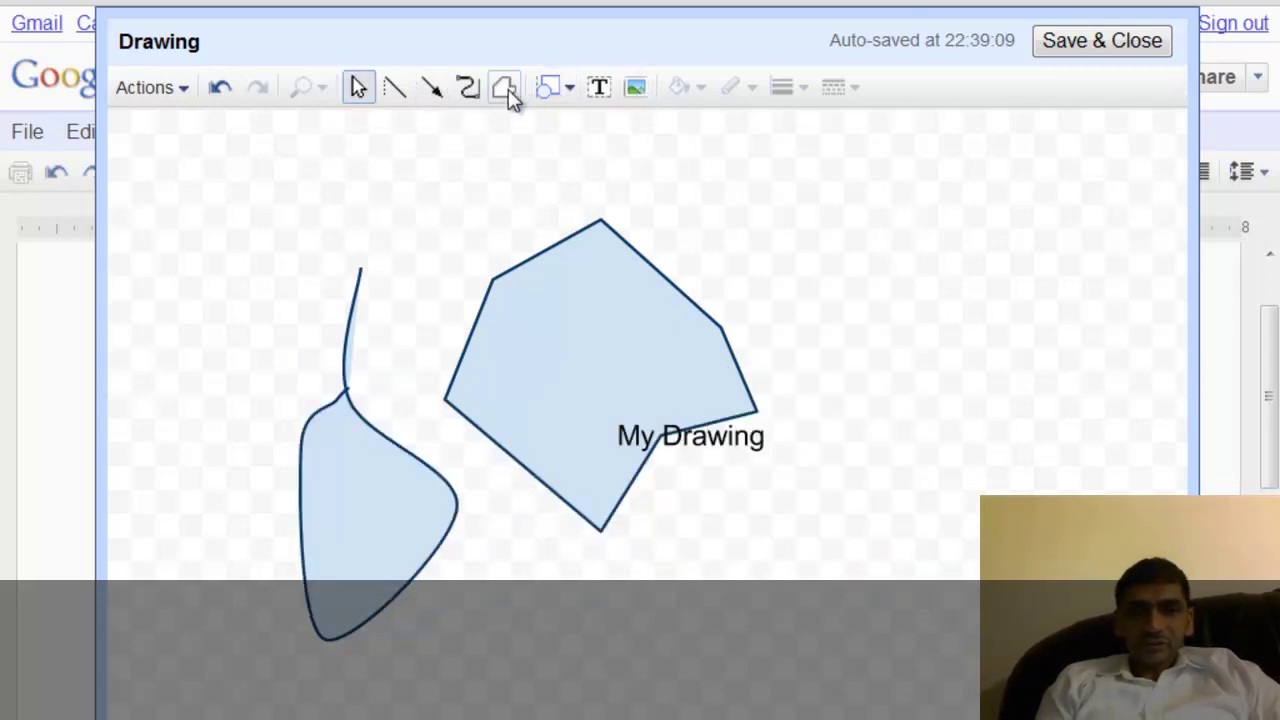
{"action": "left_click", "coordinate": [562, 92]}
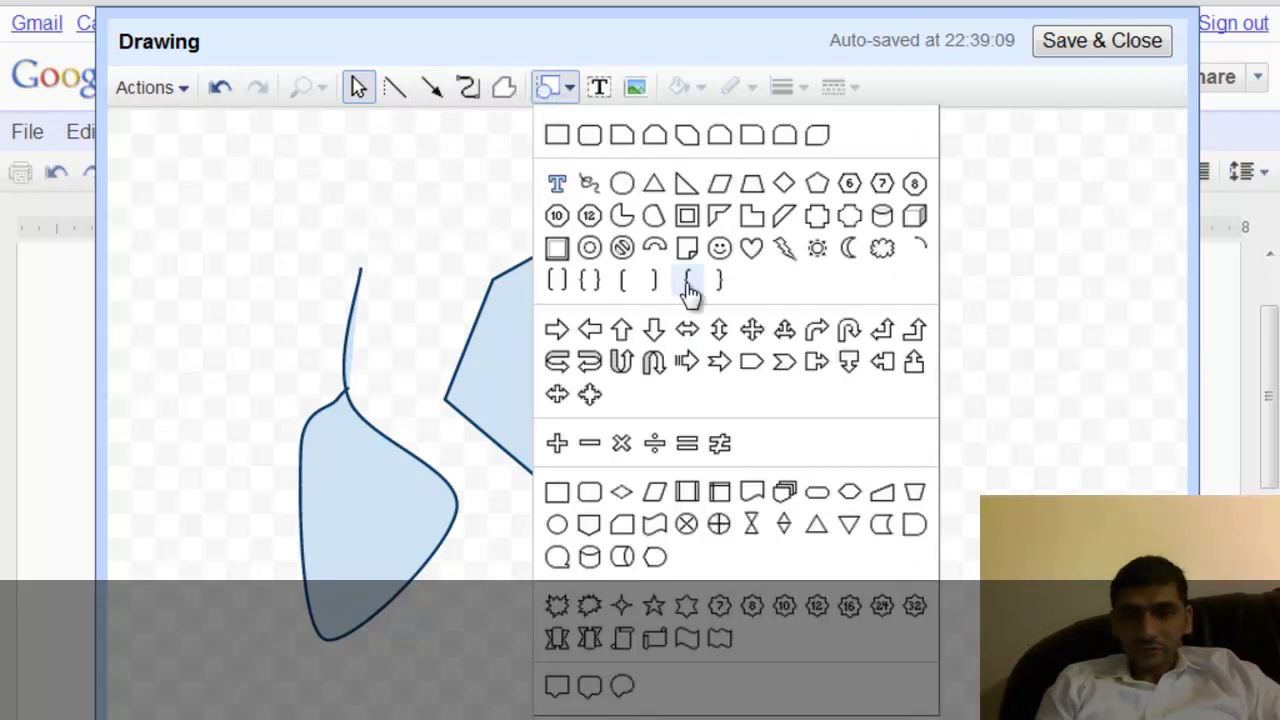
{"action": "left_click", "coordinate": [719, 250]}
{"action": "left_click_drag", "start_coordinate": [719, 250], "coordinate": [829, 351]}
Draw a Flowchart: Process rectangle above the polygon and a Down Arrow below its right side.
{"action": "left_click", "coordinate": [562, 90]}
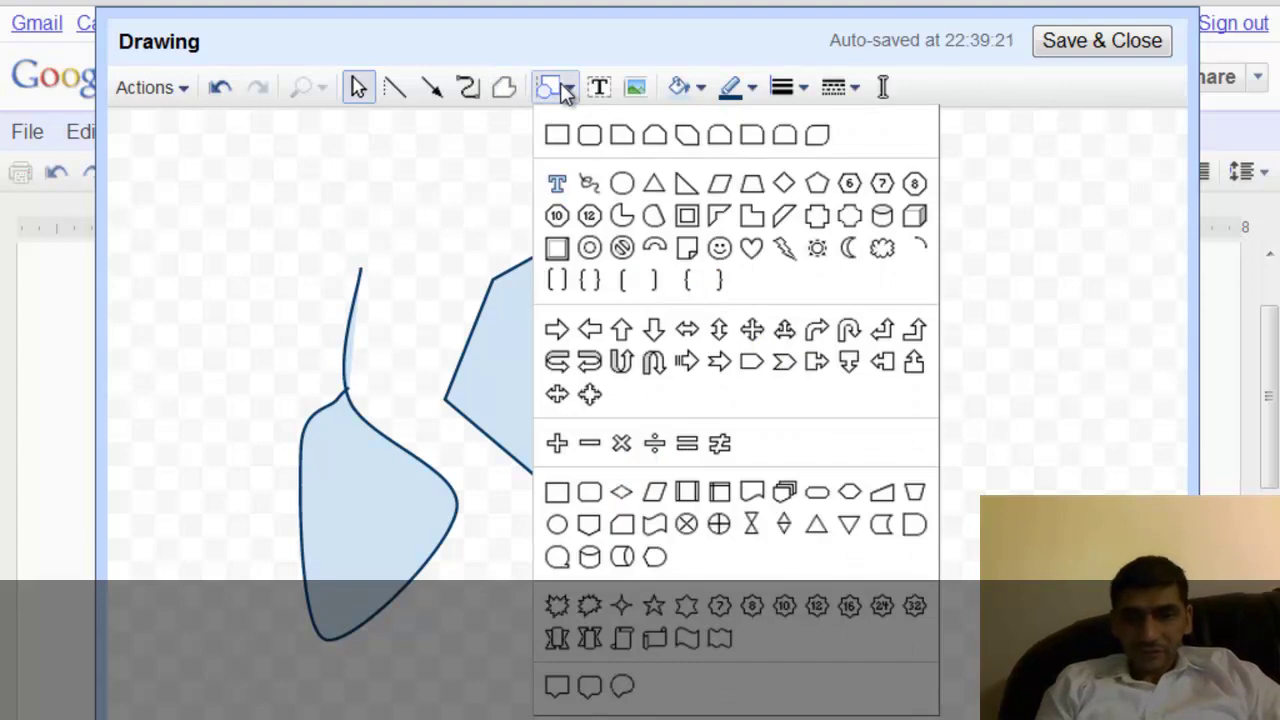
{"action": "left_click", "coordinate": [557, 492]}
{"action": "left_click_drag", "start_coordinate": [408, 219], "coordinate": [624, 350]}
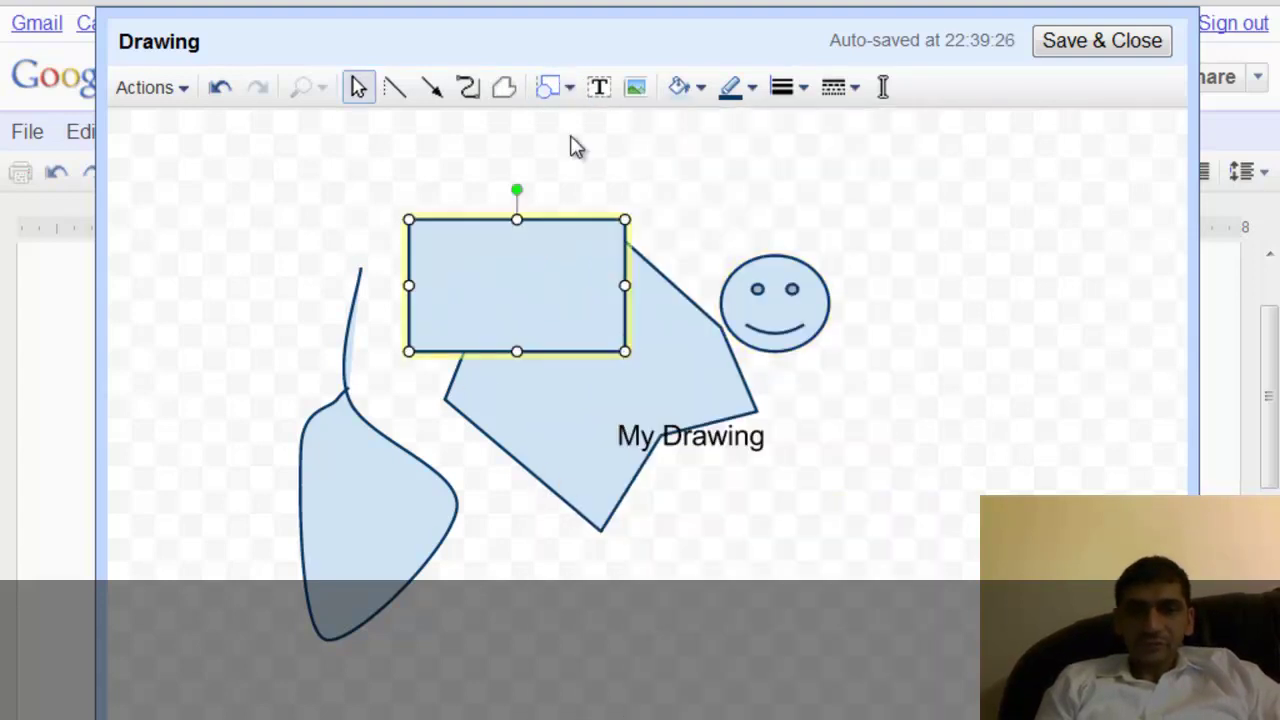
{"action": "left_click", "coordinate": [565, 90]}
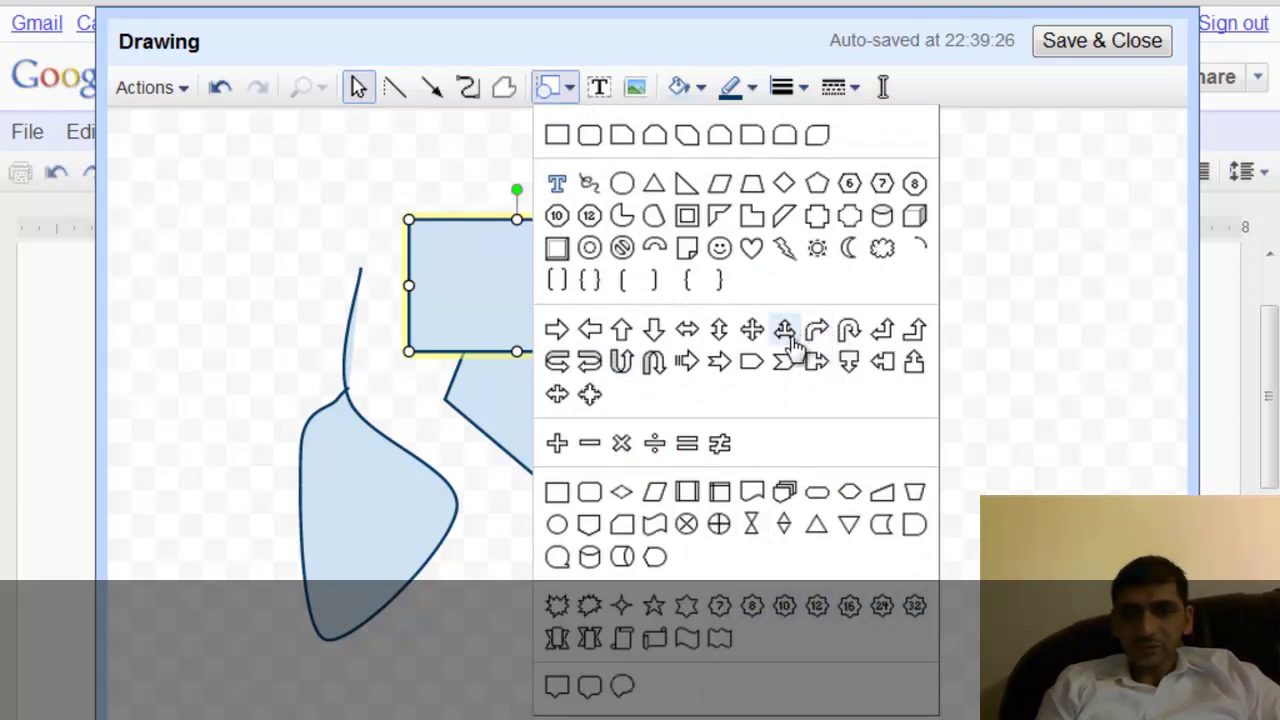
{"action": "left_click", "coordinate": [653, 329]}
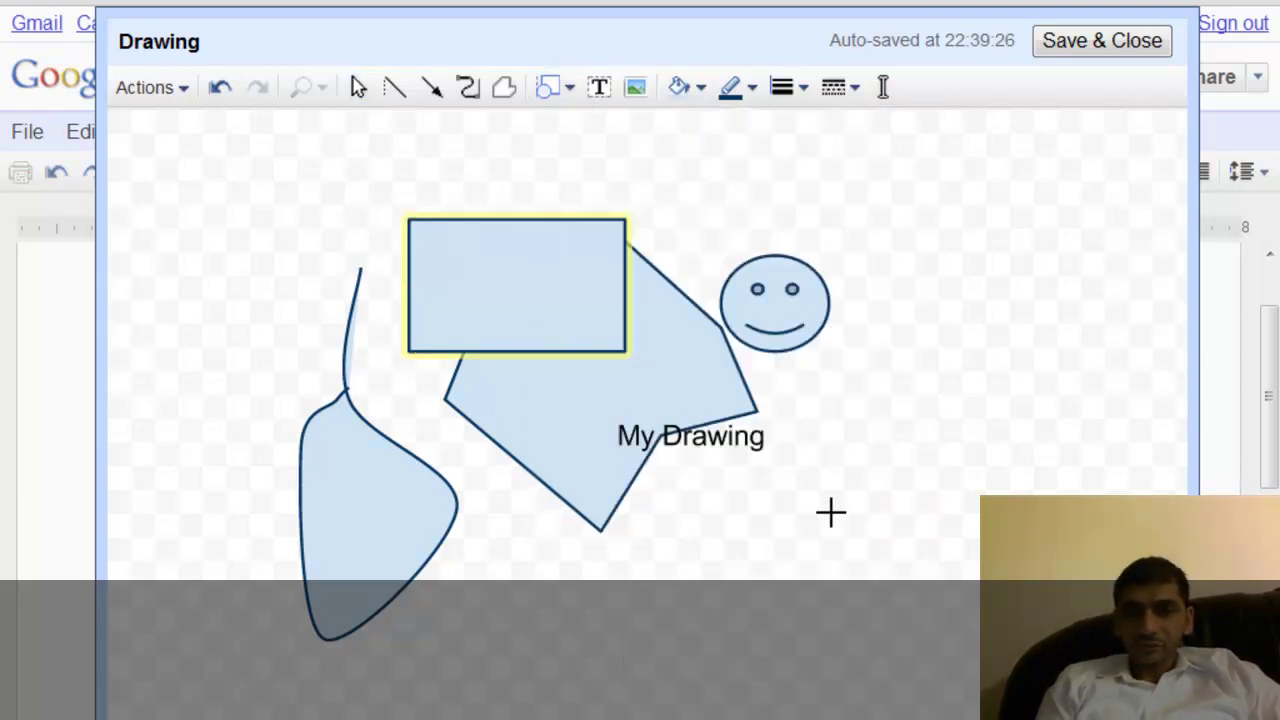
{"action": "mouse_move", "coordinate": [829, 495]}
{"action": "left_mouse_down"}
{"action": "mouse_move", "coordinate": [886, 683]}
{"action": "mouse_move", "coordinate": [900, 687]}
{"action": "left_mouse_up"}
{"action": "left_click", "coordinate": [731, 616]}
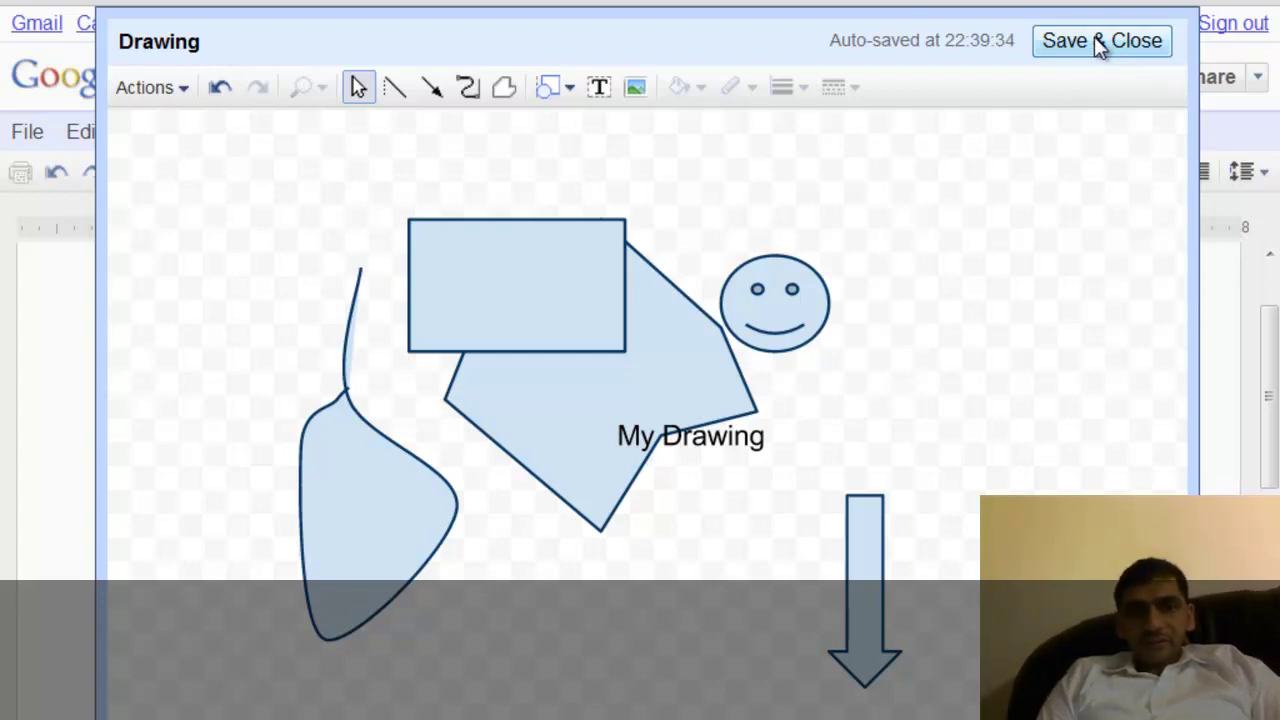
Save and close the finished drawing so it appears in the document.
{"action": "left_click", "coordinate": [147, 89]}
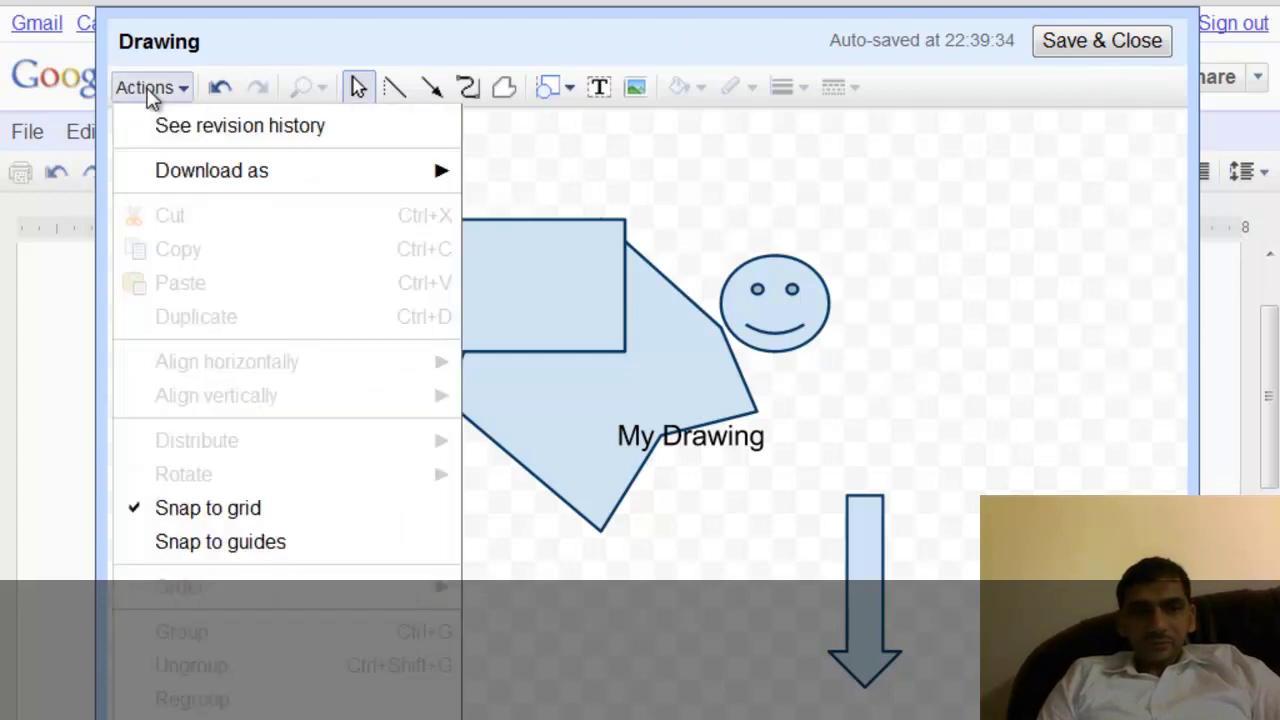
{"action": "mouse_move", "coordinate": [212, 190]}
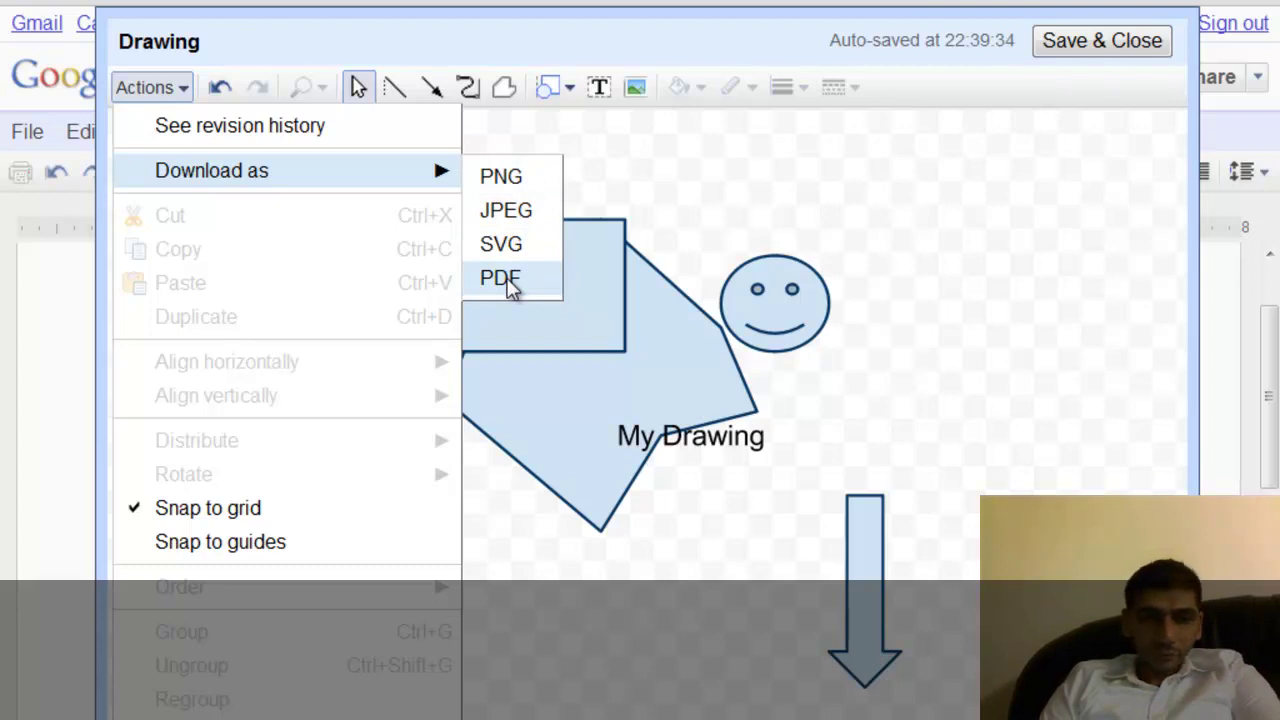
{"action": "left_click", "coordinate": [889, 263]}
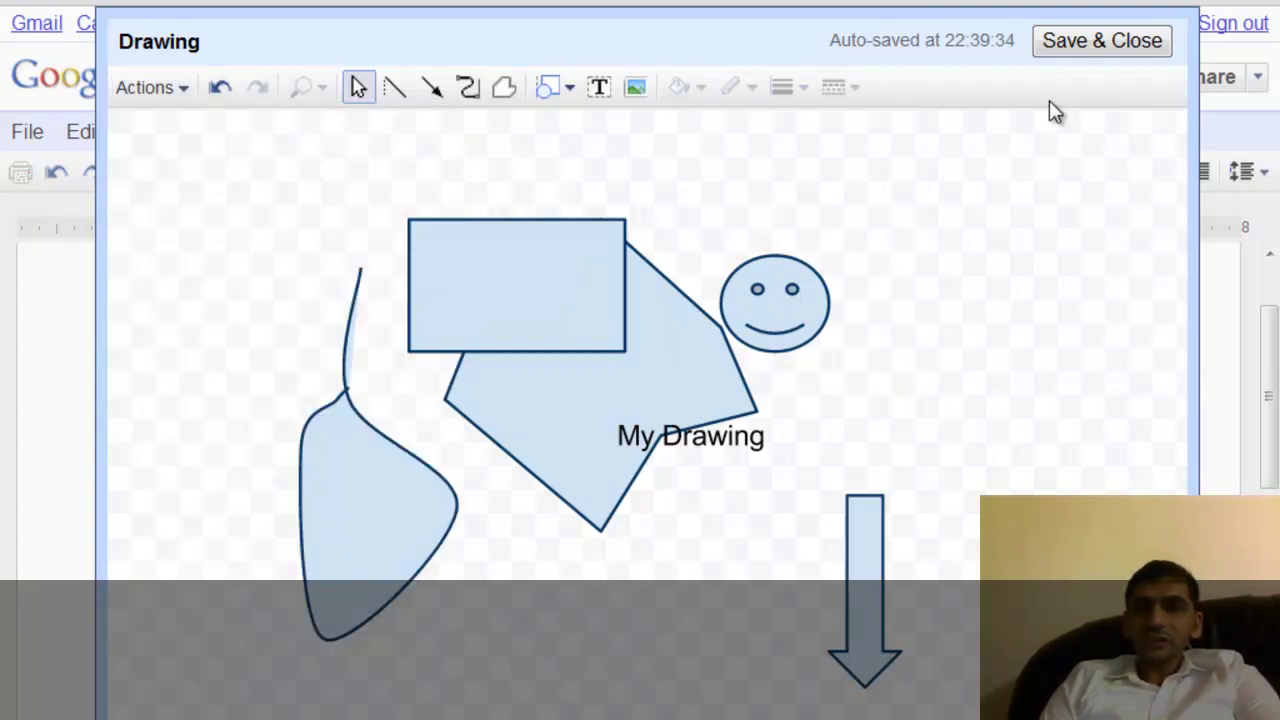
{"action": "left_click", "coordinate": [1094, 40]}
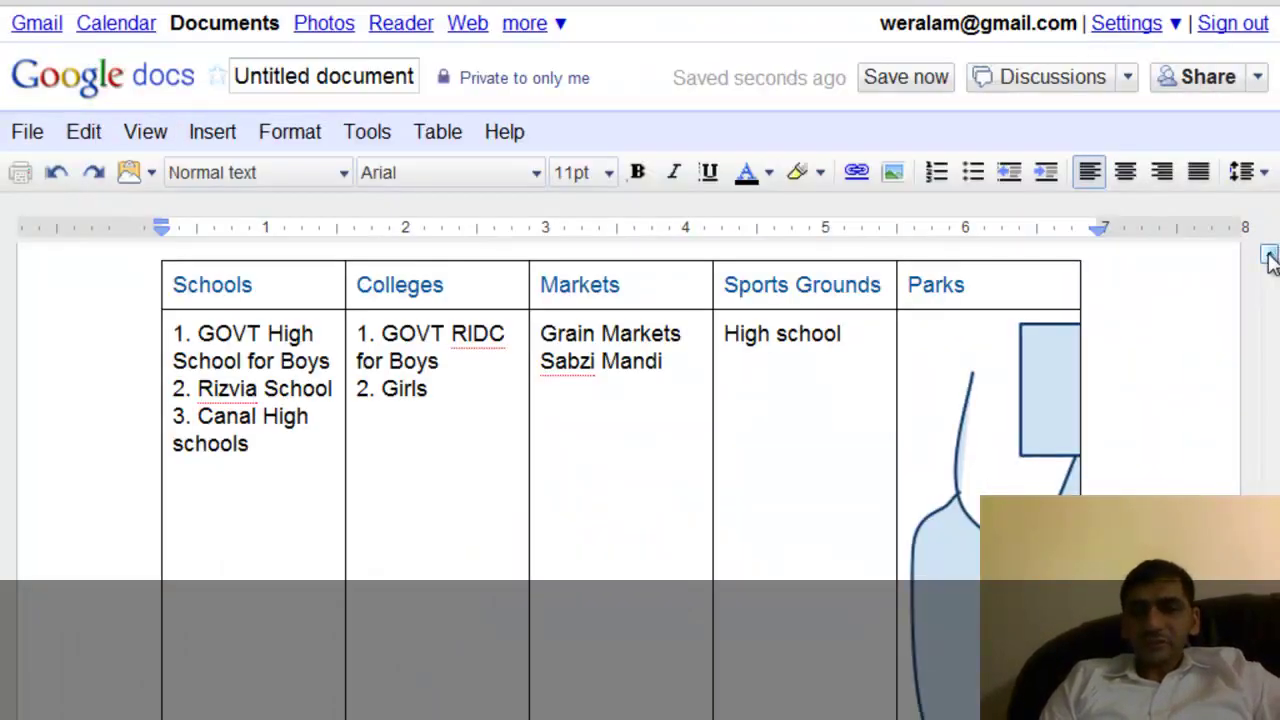
Try shrinking the drawing in the Parks cell, then undo the resize.
{"action": "left_click", "coordinate": [1042, 458]}
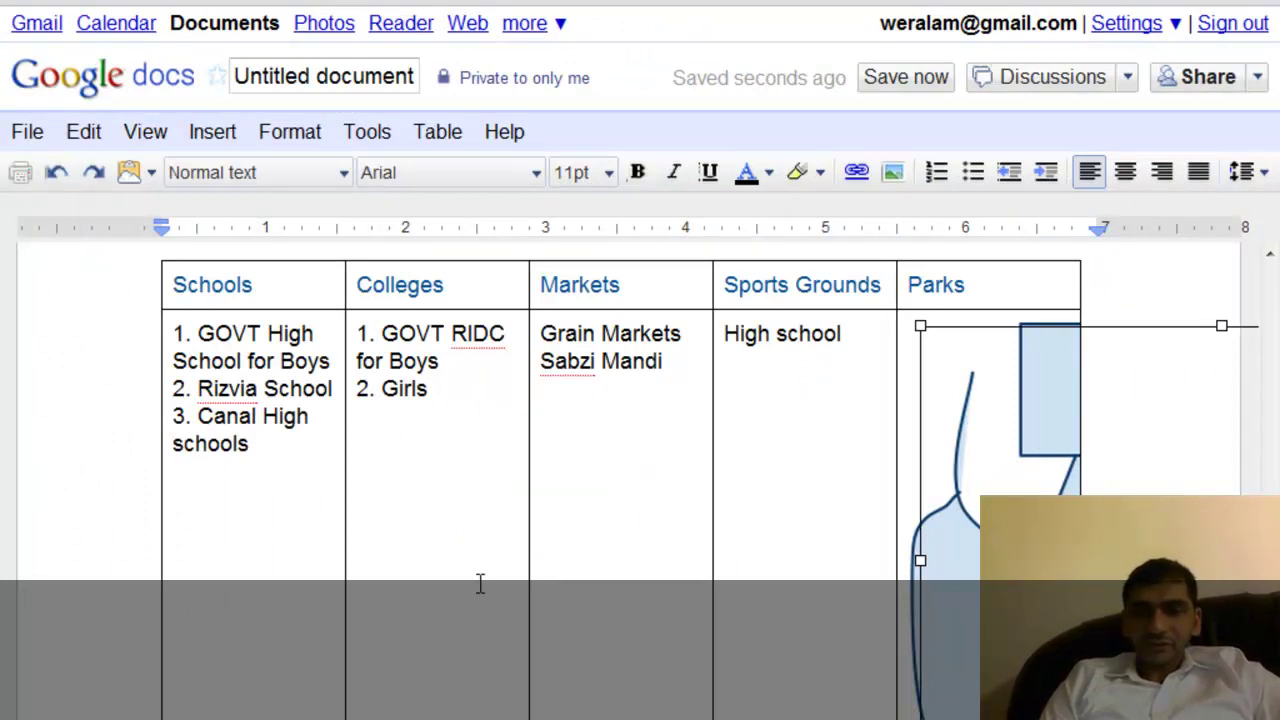
{"action": "scroll", "coordinate": [640, 450], "scroll_direction": "down", "scroll_amount": 5}
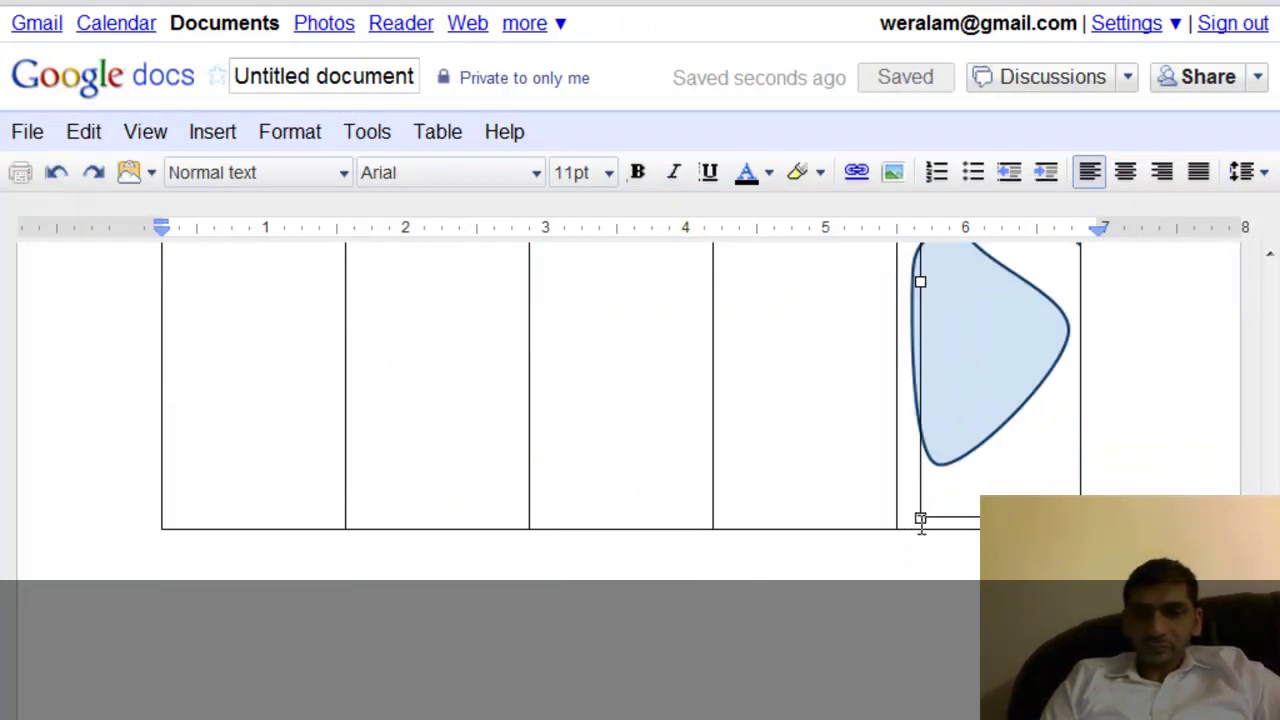
{"action": "left_click_drag", "start_coordinate": [930, 507], "coordinate": [1040, 410]}
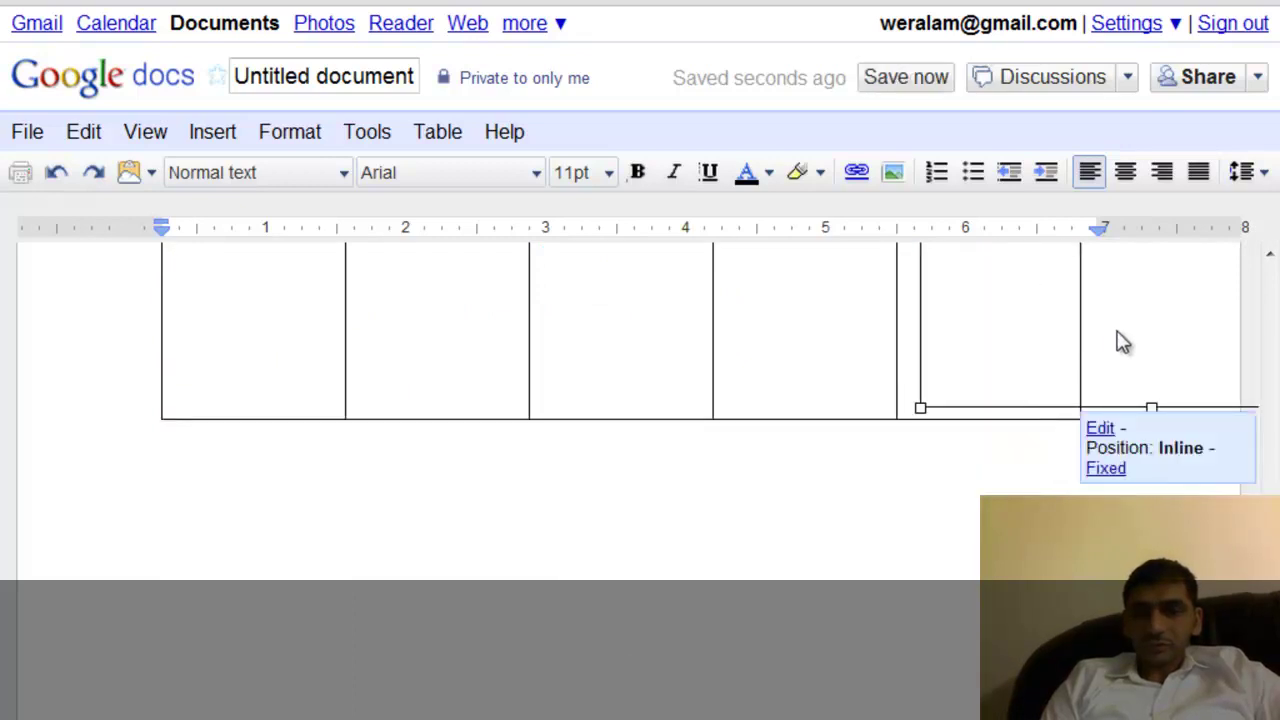
{"action": "key", "text": "ctrl+a"}
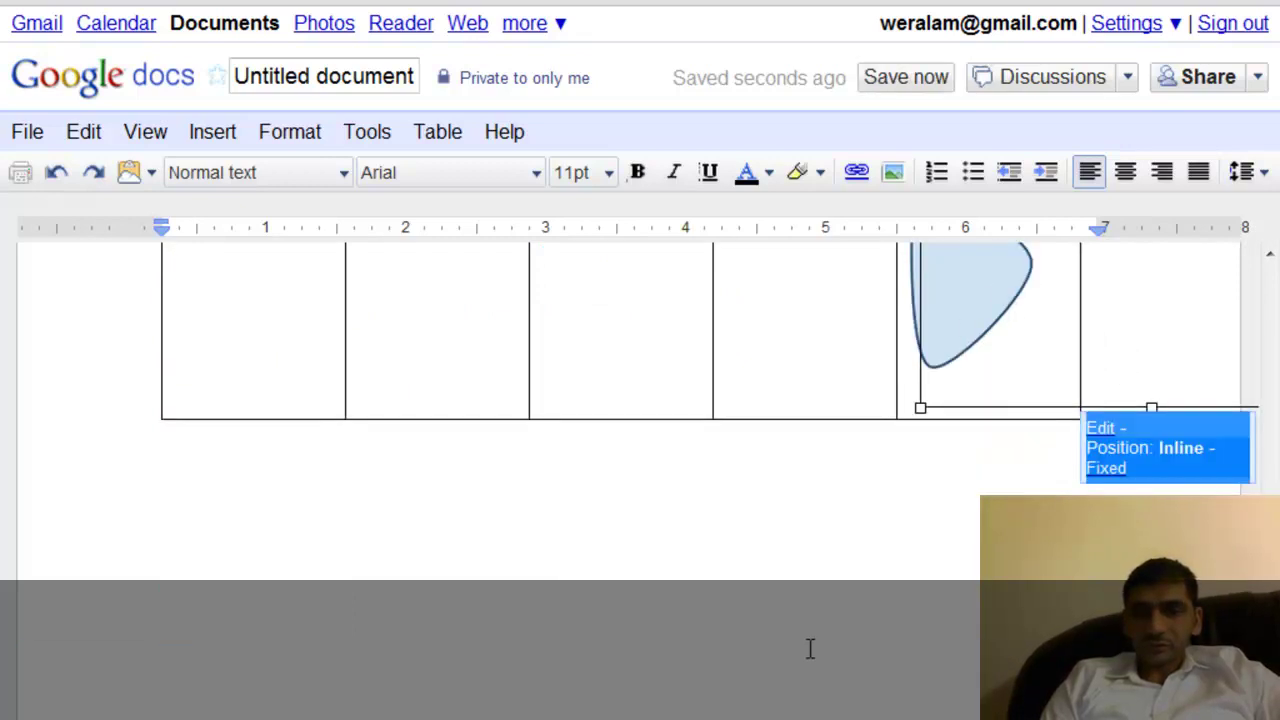
{"action": "left_click", "coordinate": [923, 462]}
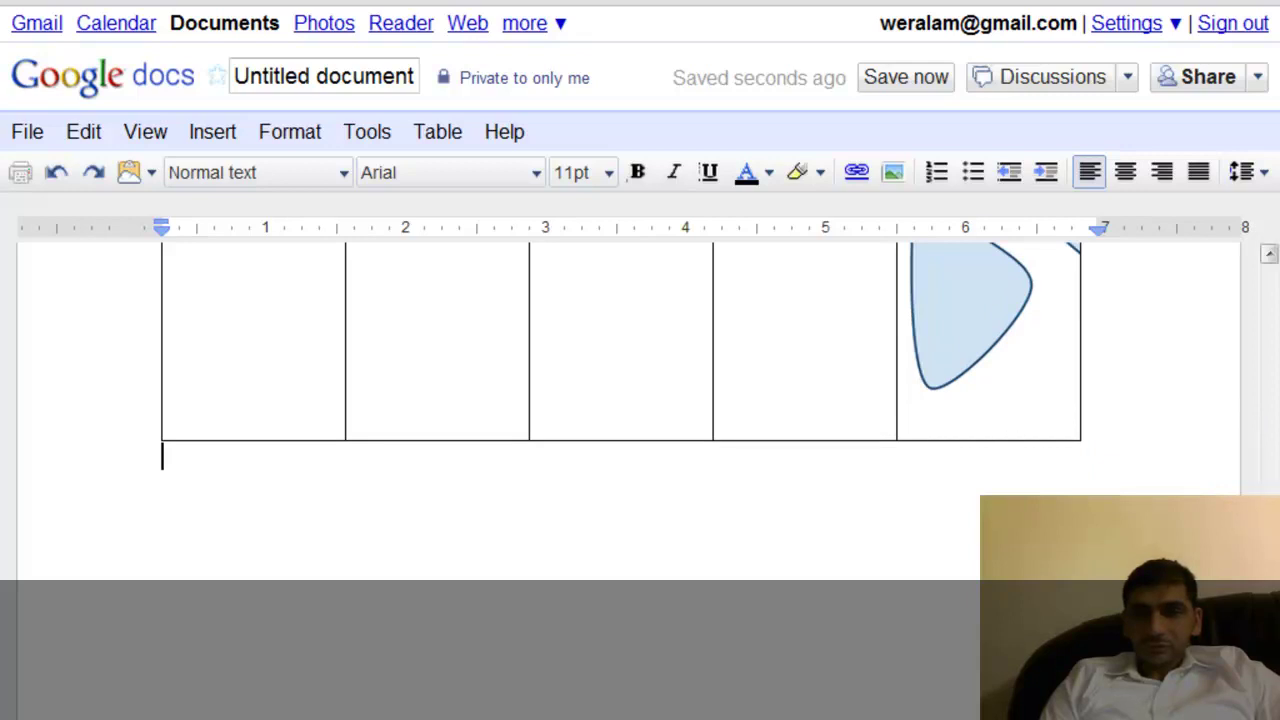
{"action": "key", "text": "ctrl+z"}
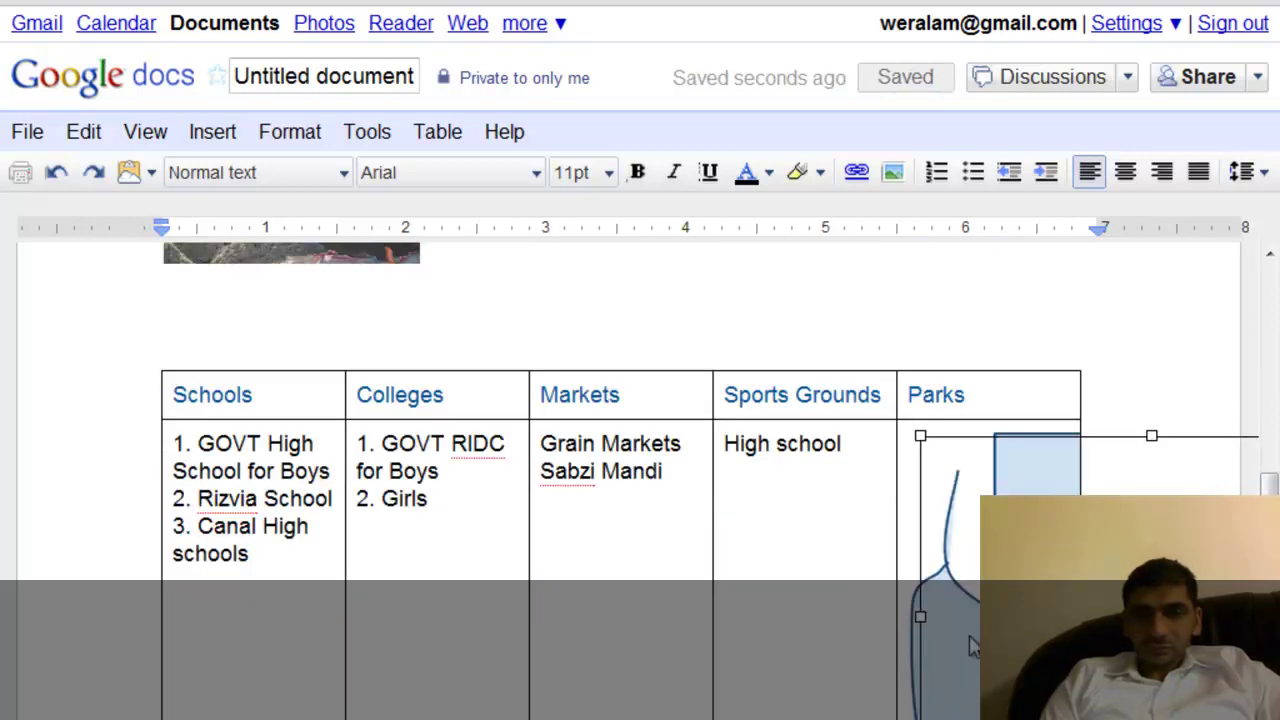
{"action": "left_click", "coordinate": [918, 440]}
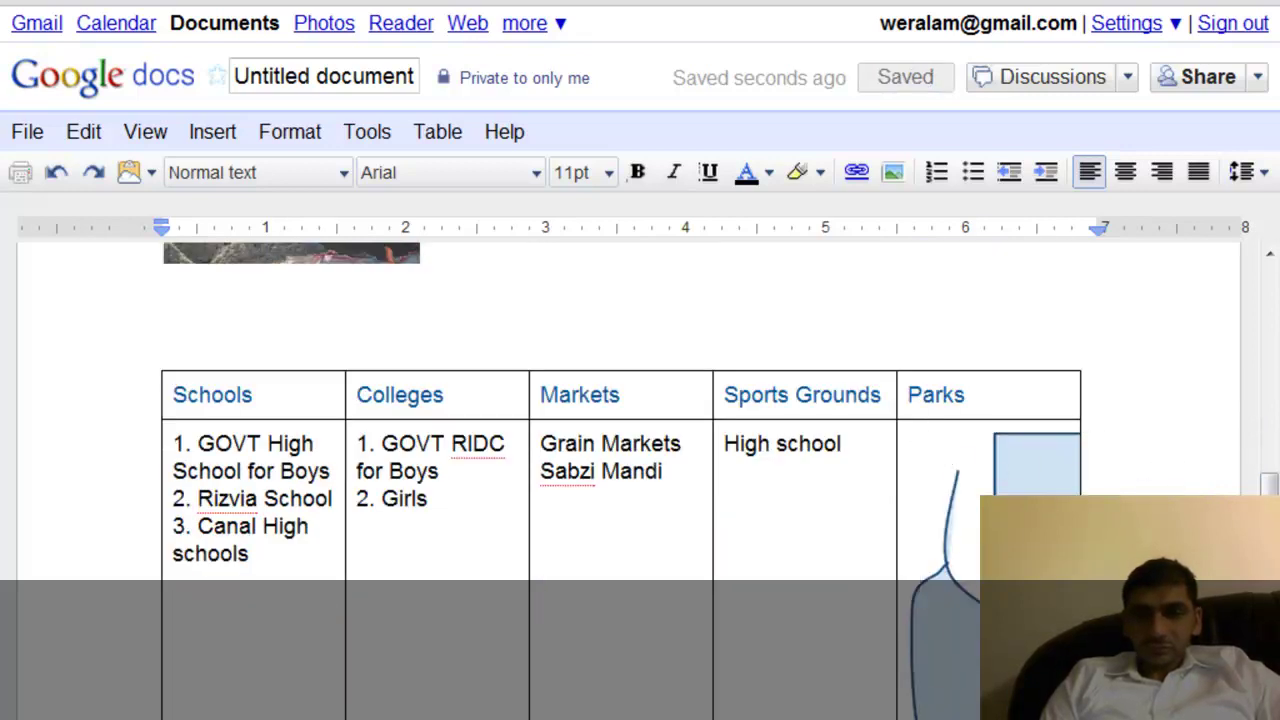
{"action": "left_click", "coordinate": [922, 445]}
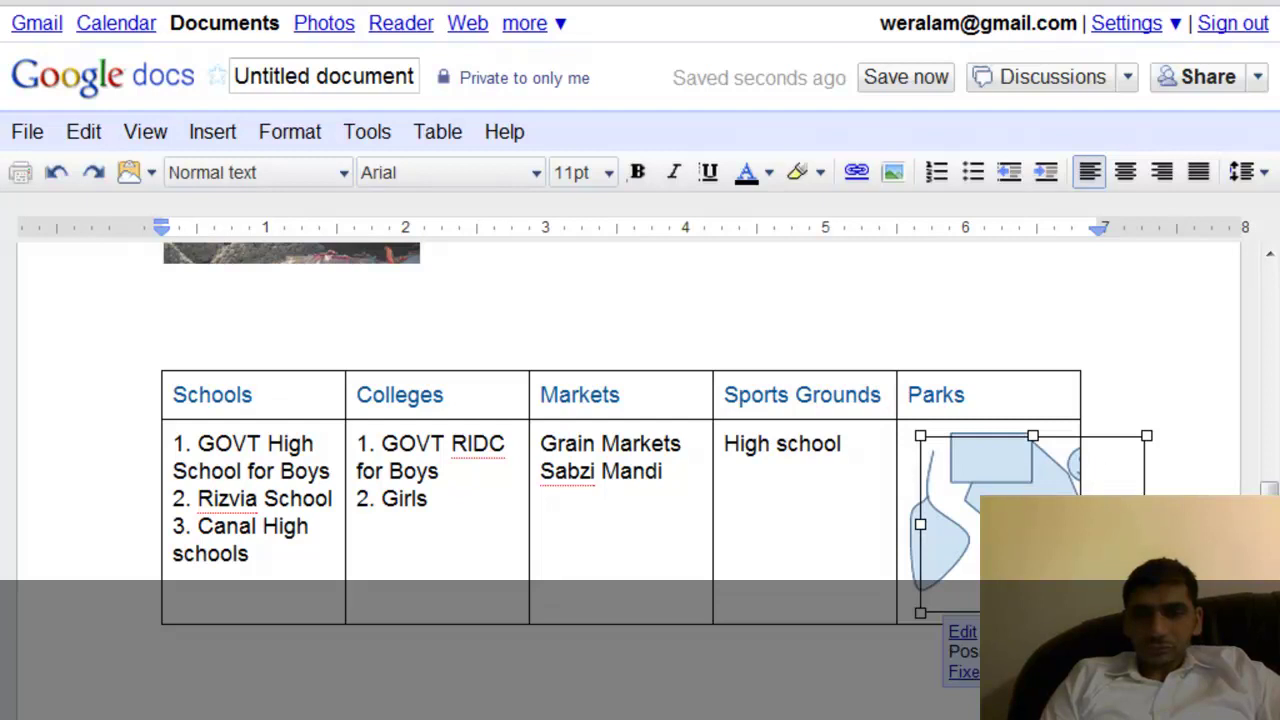
Insert a new empty row below the table's last row.
{"action": "left_click", "coordinate": [1109, 403]}
{"action": "key", "text": "Return"}
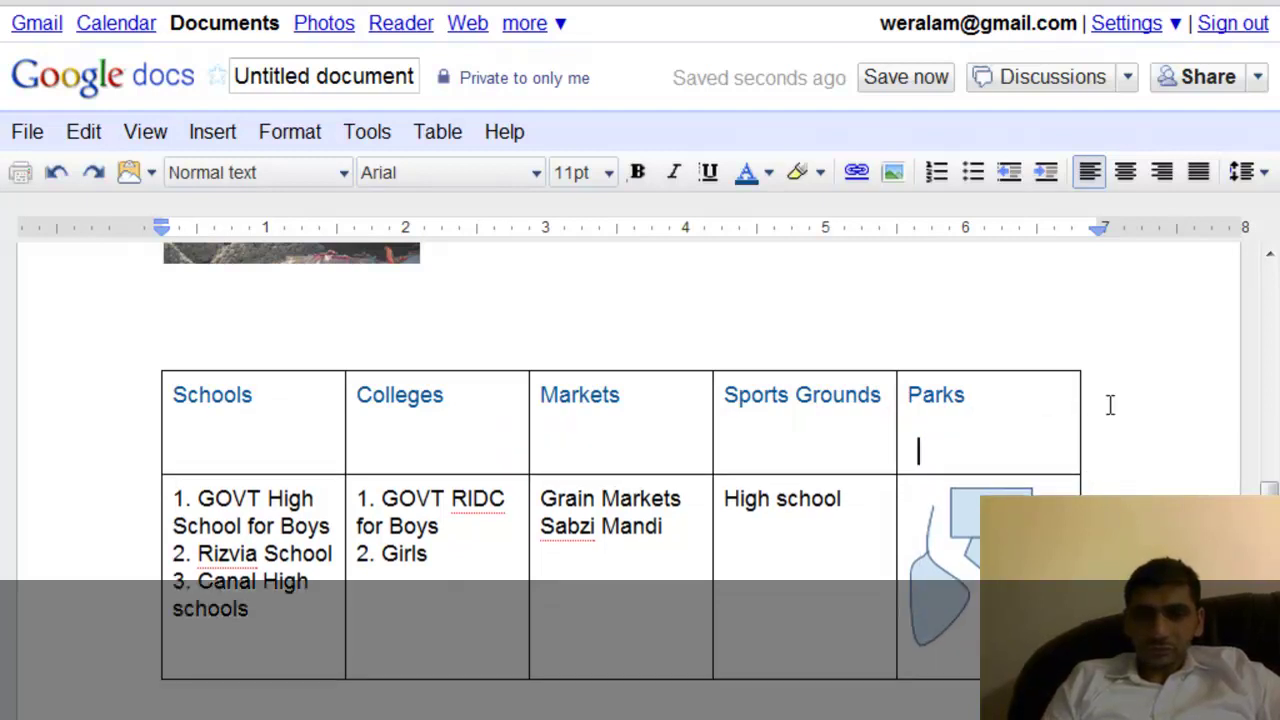
{"action": "key", "text": "BackSpace"}
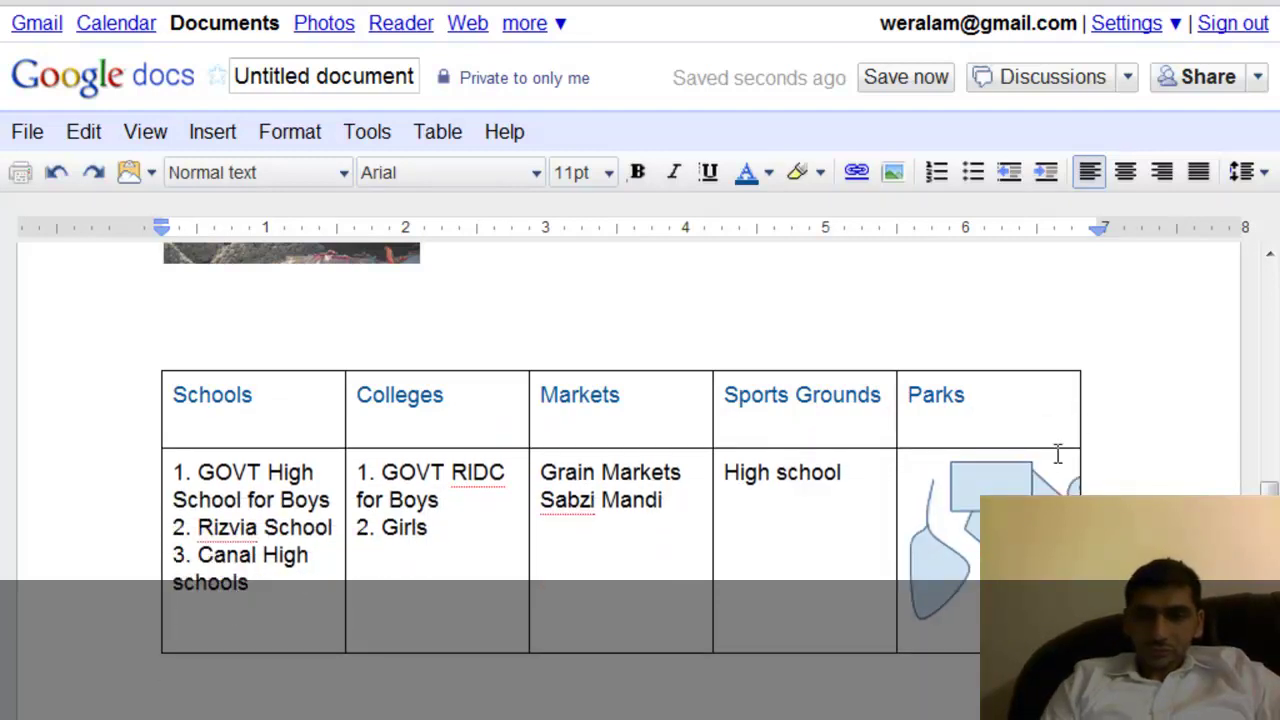
{"action": "left_click", "coordinate": [1042, 482]}
{"action": "right_click", "coordinate": [1040, 485]}
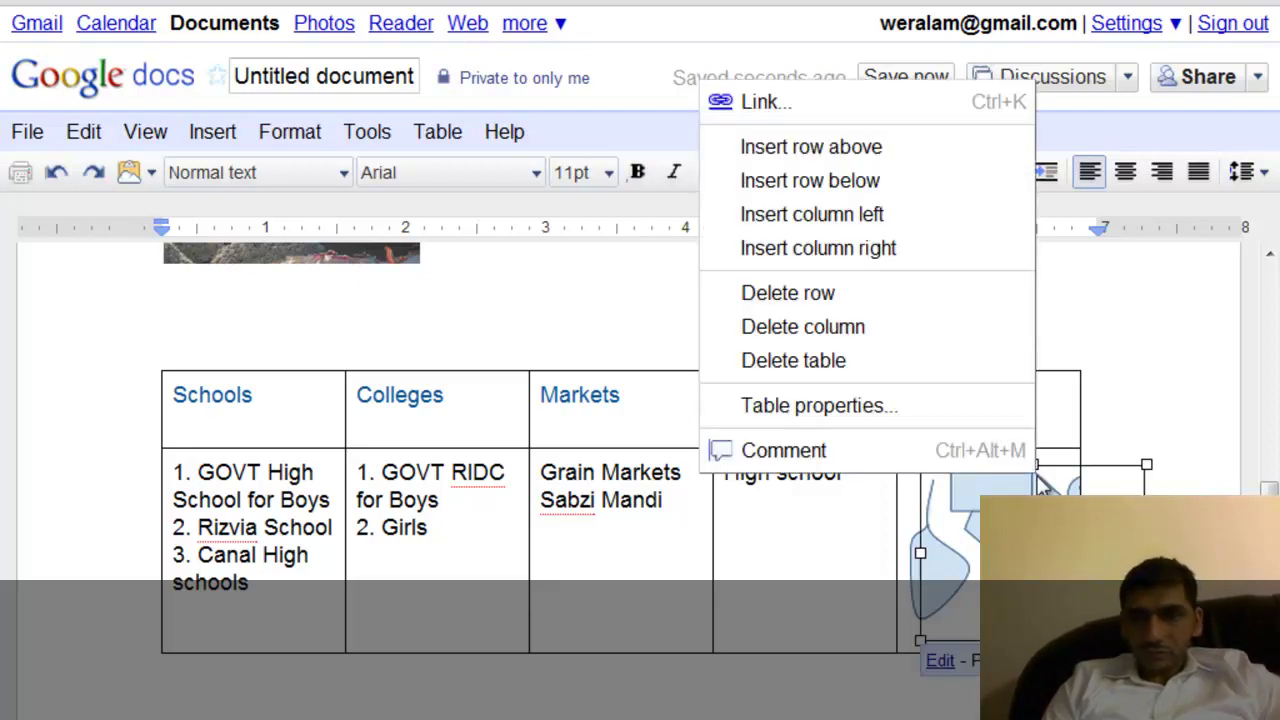
{"action": "left_click", "coordinate": [878, 179]}
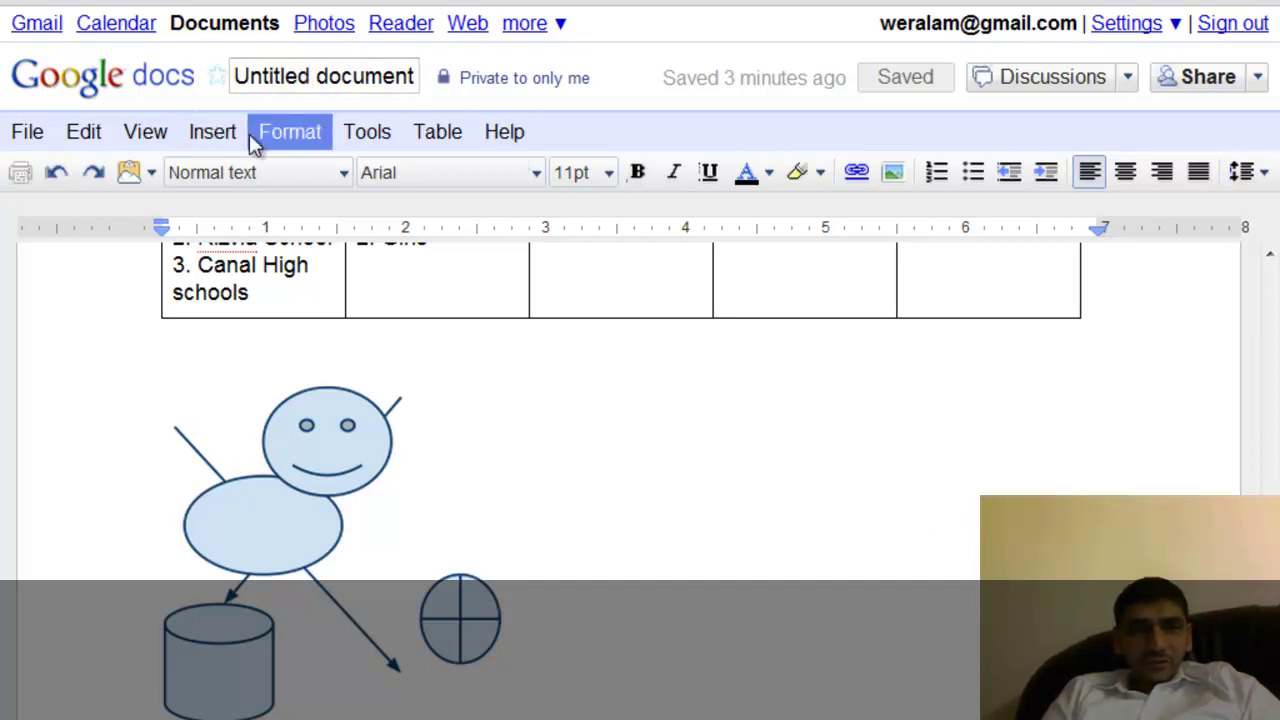
{"action": "left_click", "coordinate": [309, 139]}
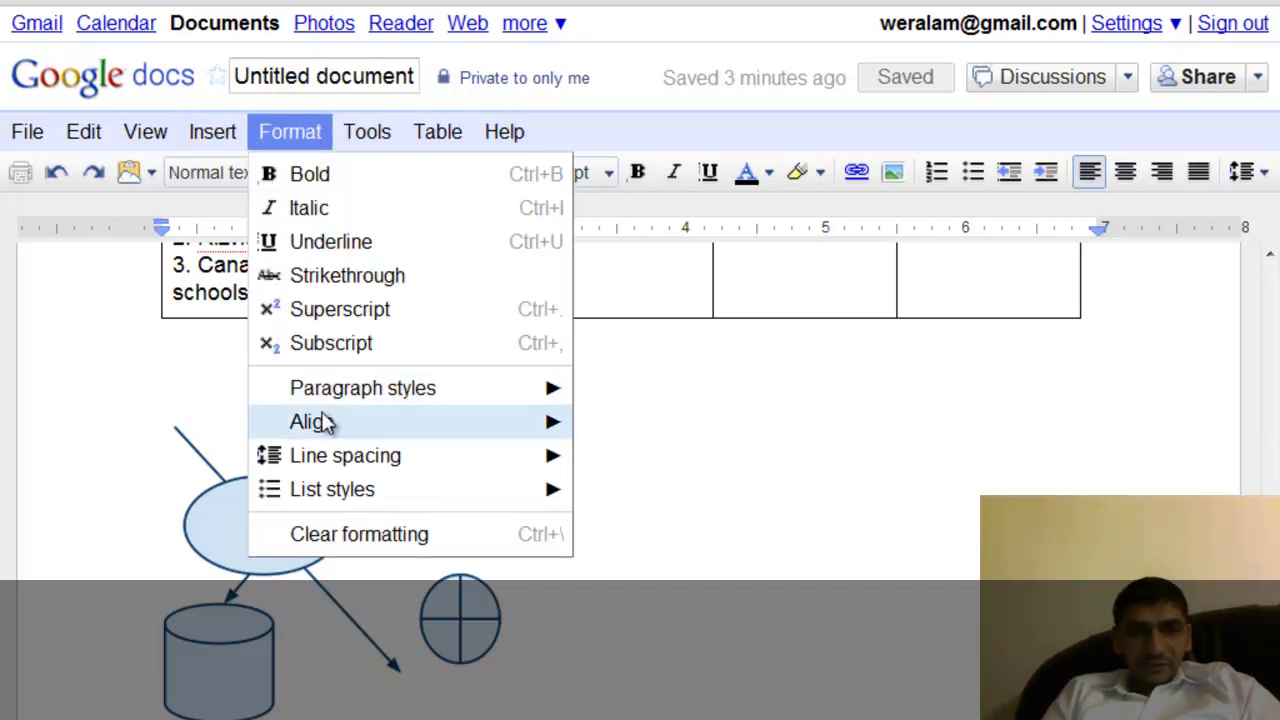
{"action": "mouse_move", "coordinate": [390, 421]}
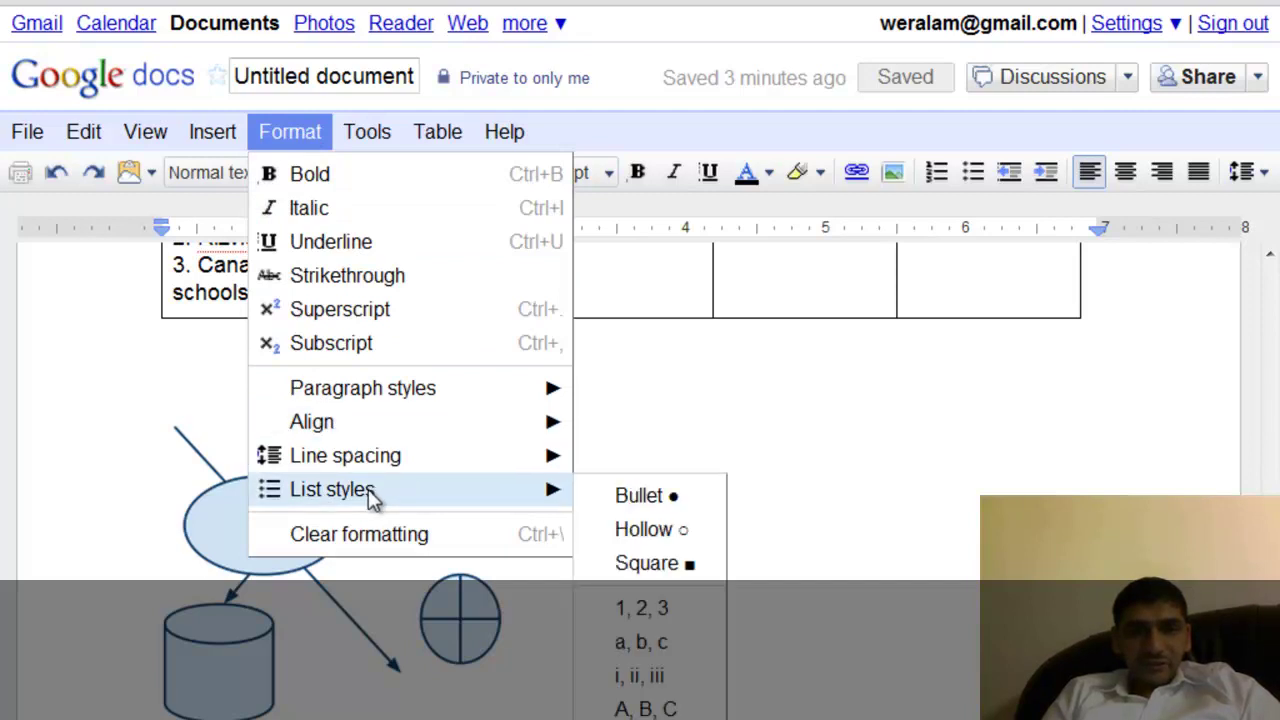
{"action": "mouse_move", "coordinate": [378, 507]}
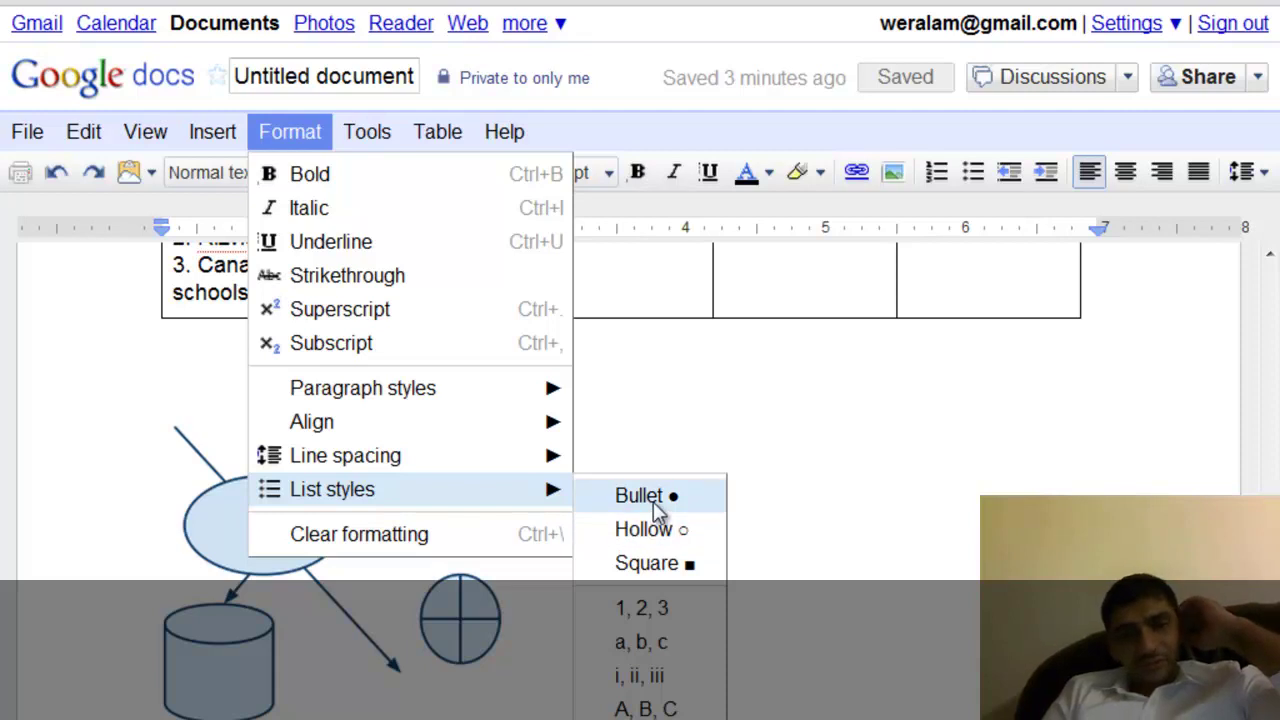
{"action": "left_click", "coordinate": [330, 470]}
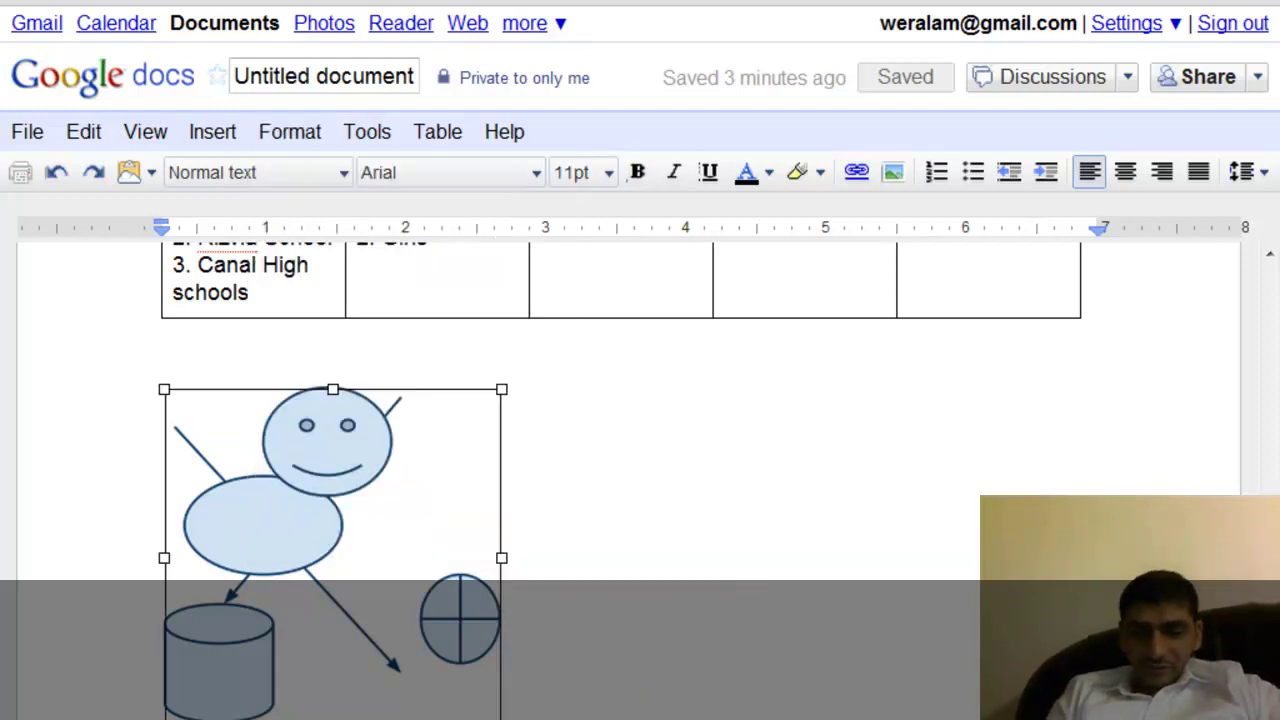
{"action": "left_click", "coordinate": [508, 402]}
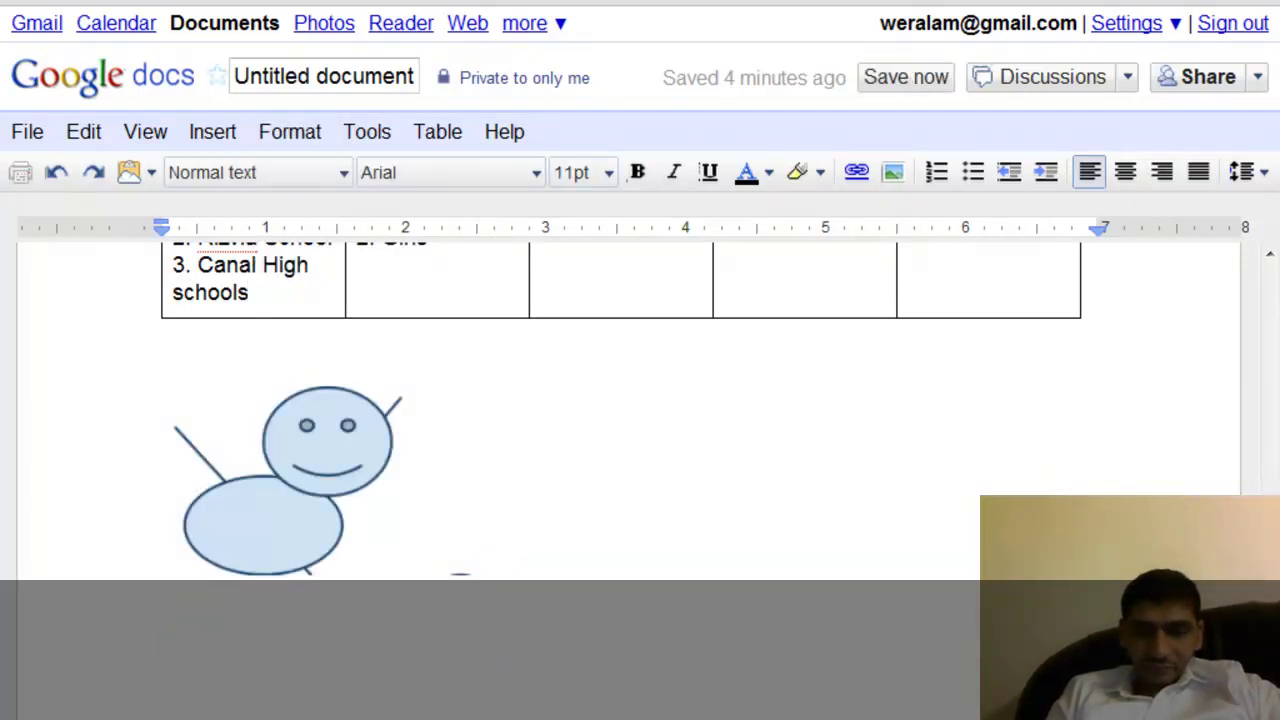
{"action": "scroll", "coordinate": [620, 450], "scroll_direction": "down", "scroll_amount": 1}
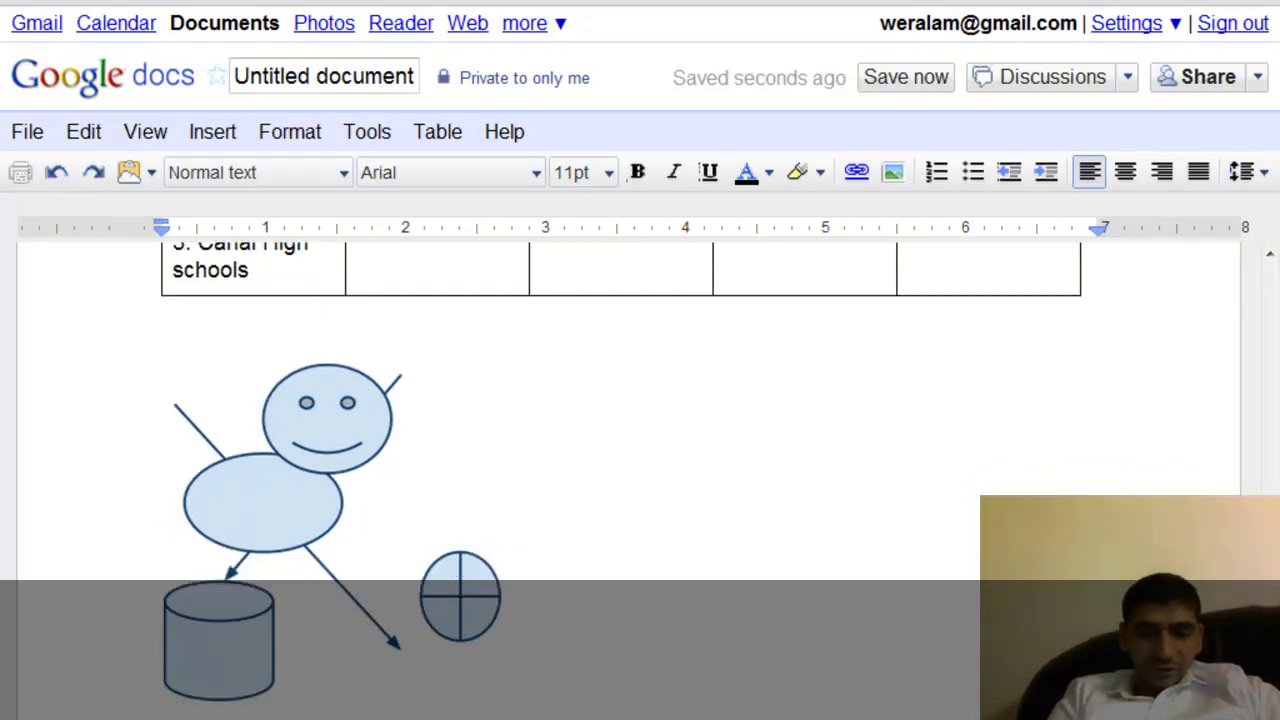
{"action": "scroll", "coordinate": [620, 470], "scroll_direction": "down", "scroll_amount": 1}
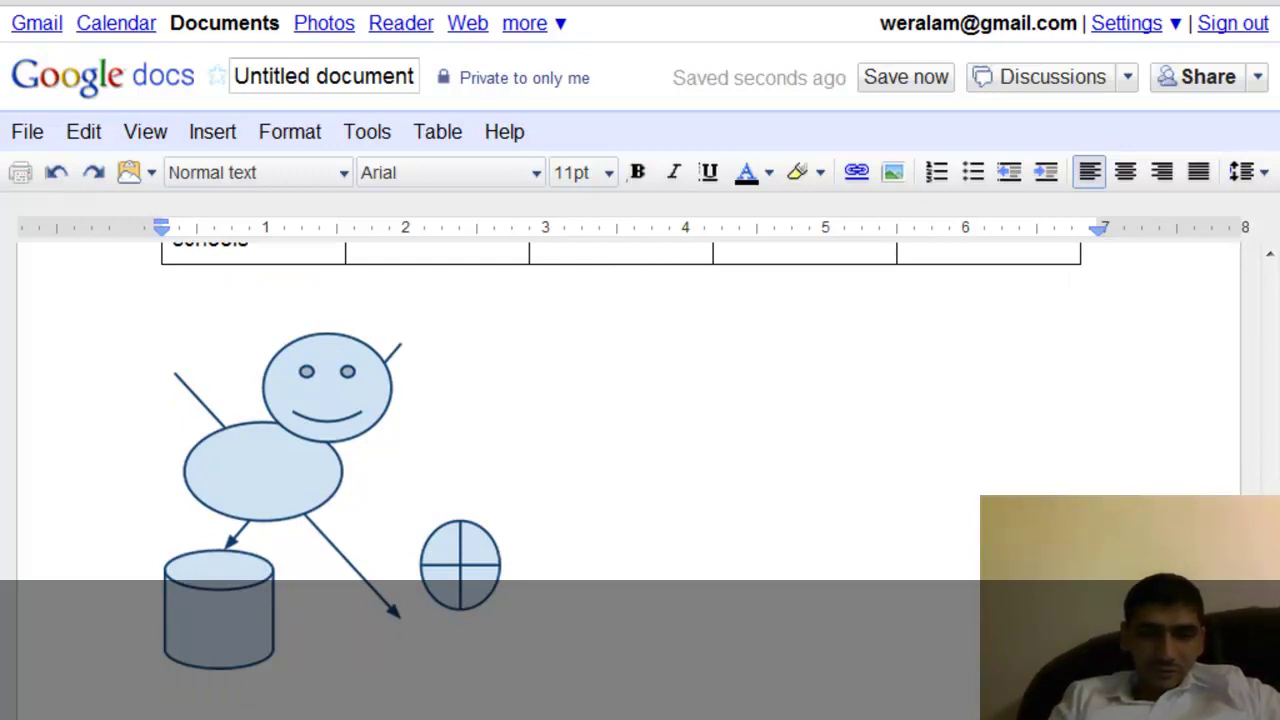
{"action": "scroll", "coordinate": [620, 470], "scroll_direction": "down", "scroll_amount": 1}
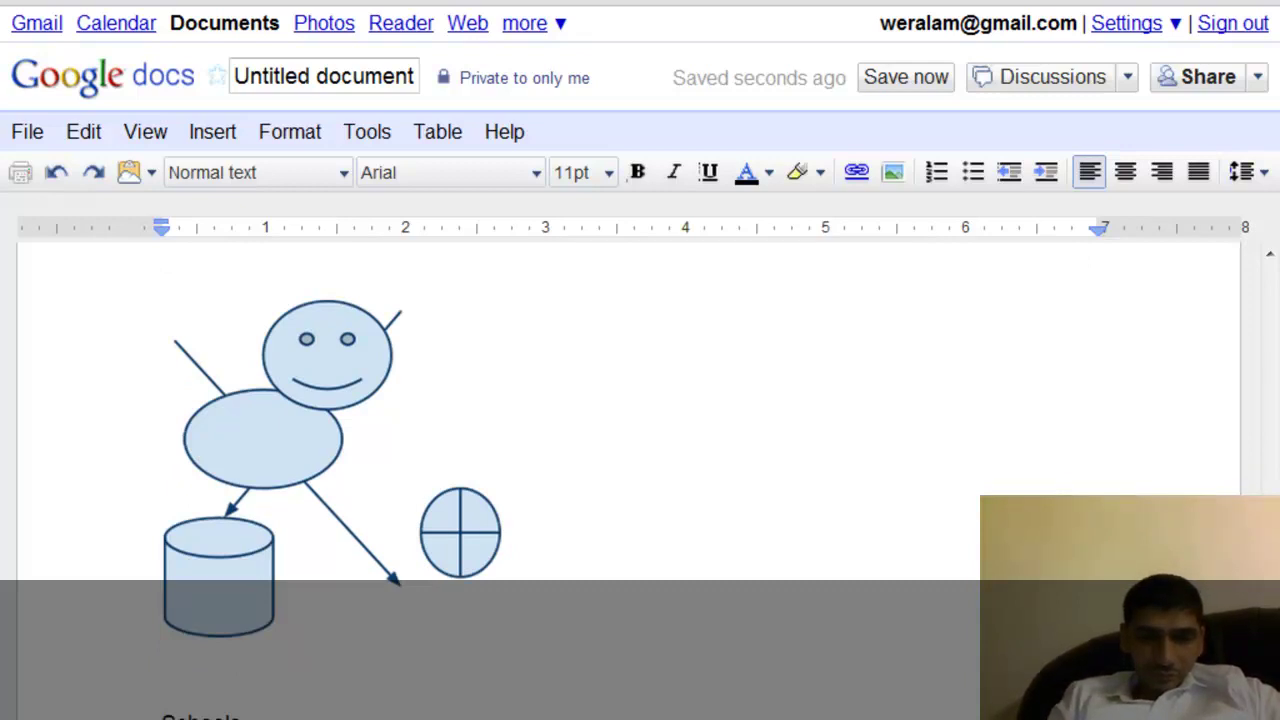
{"action": "scroll", "coordinate": [620, 450], "scroll_direction": "down", "scroll_amount": 1}
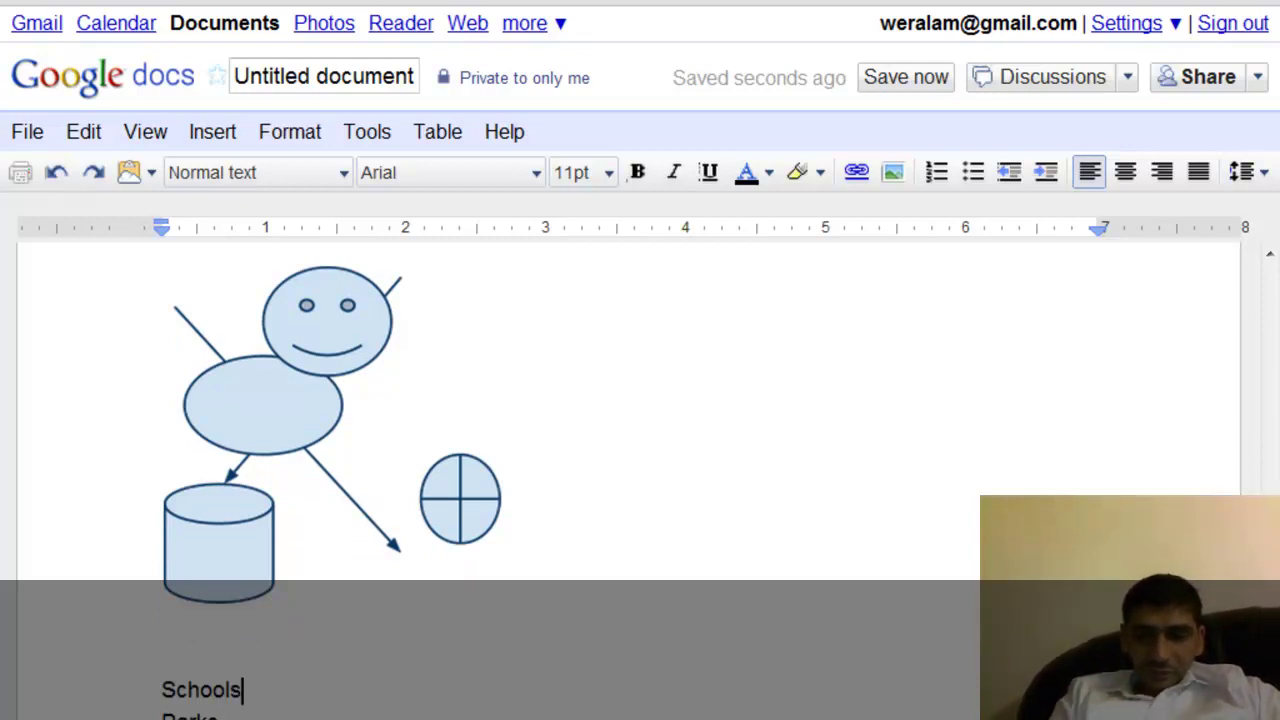
{"action": "left_click", "coordinate": [226, 689]}
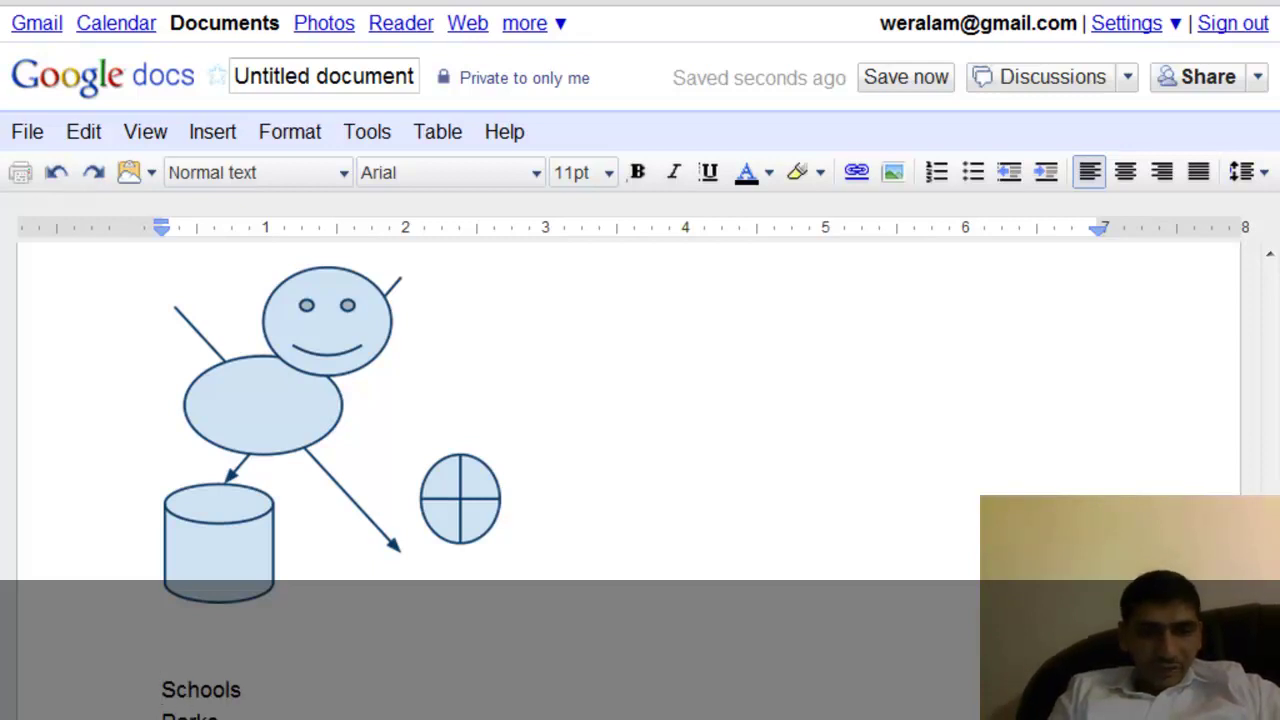
{"action": "double_click", "coordinate": [201, 689]}
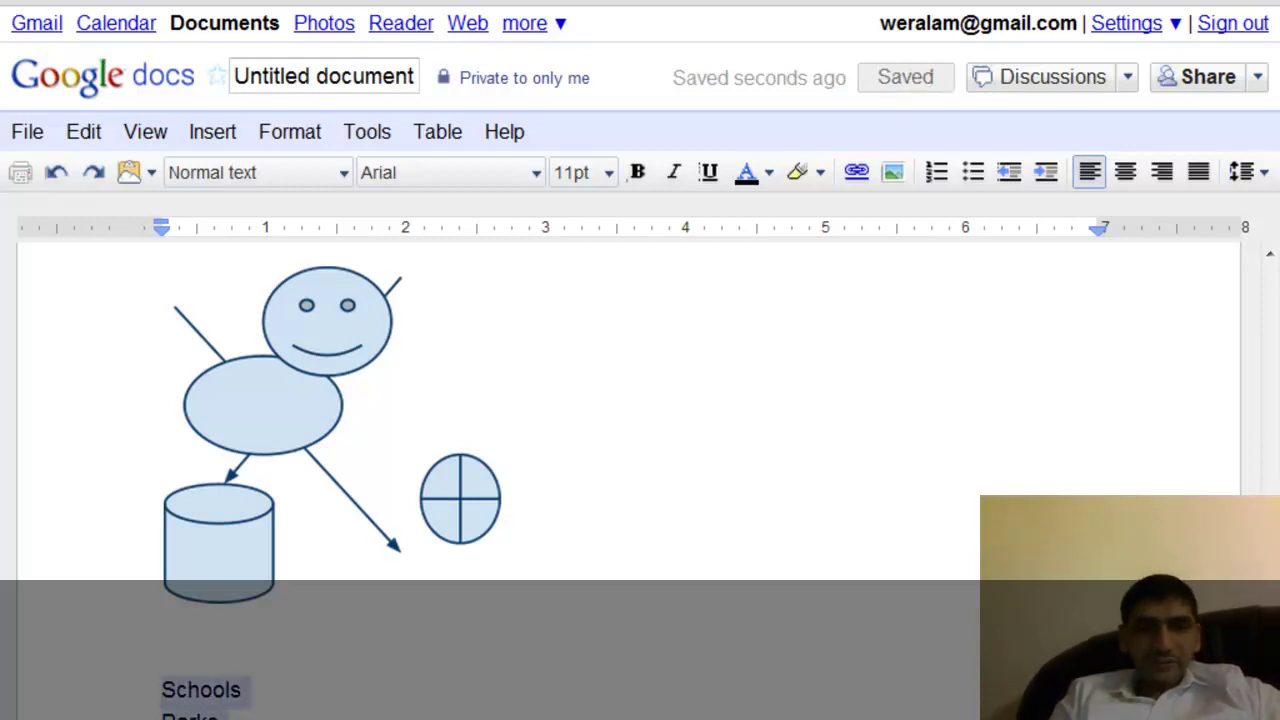
{"action": "left_click", "coordinate": [286, 141]}
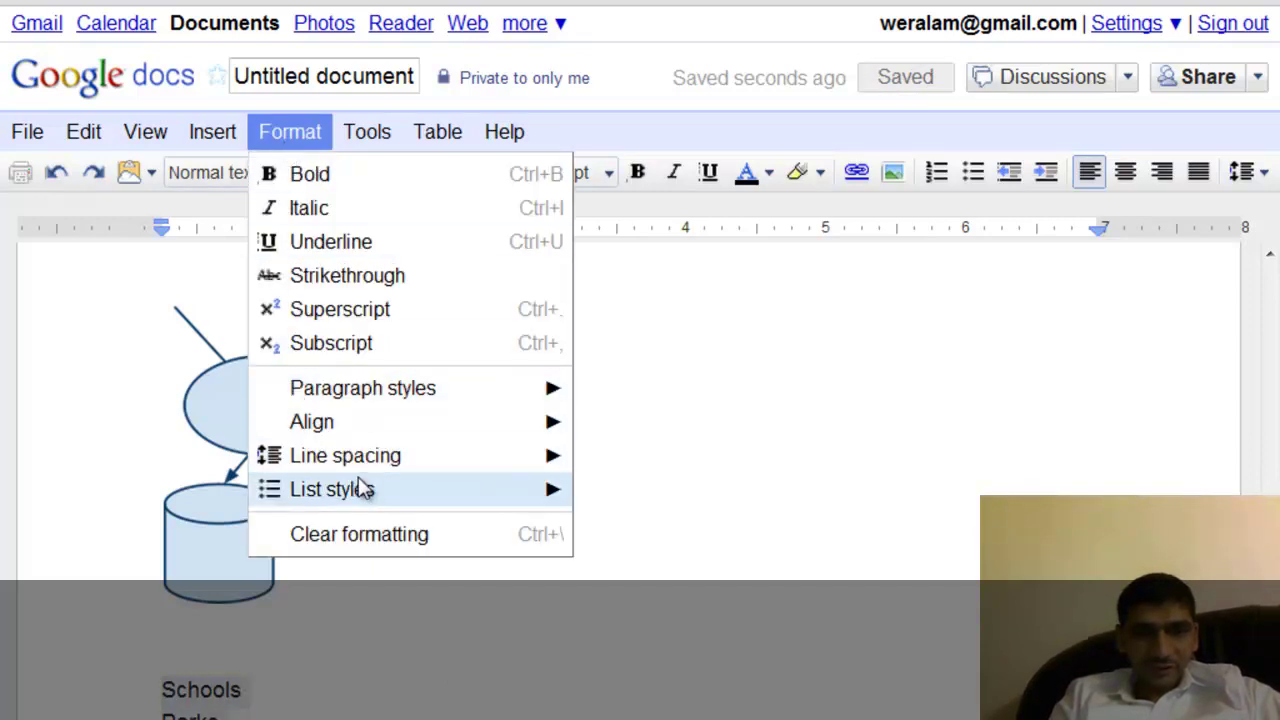
{"action": "mouse_move", "coordinate": [357, 489]}
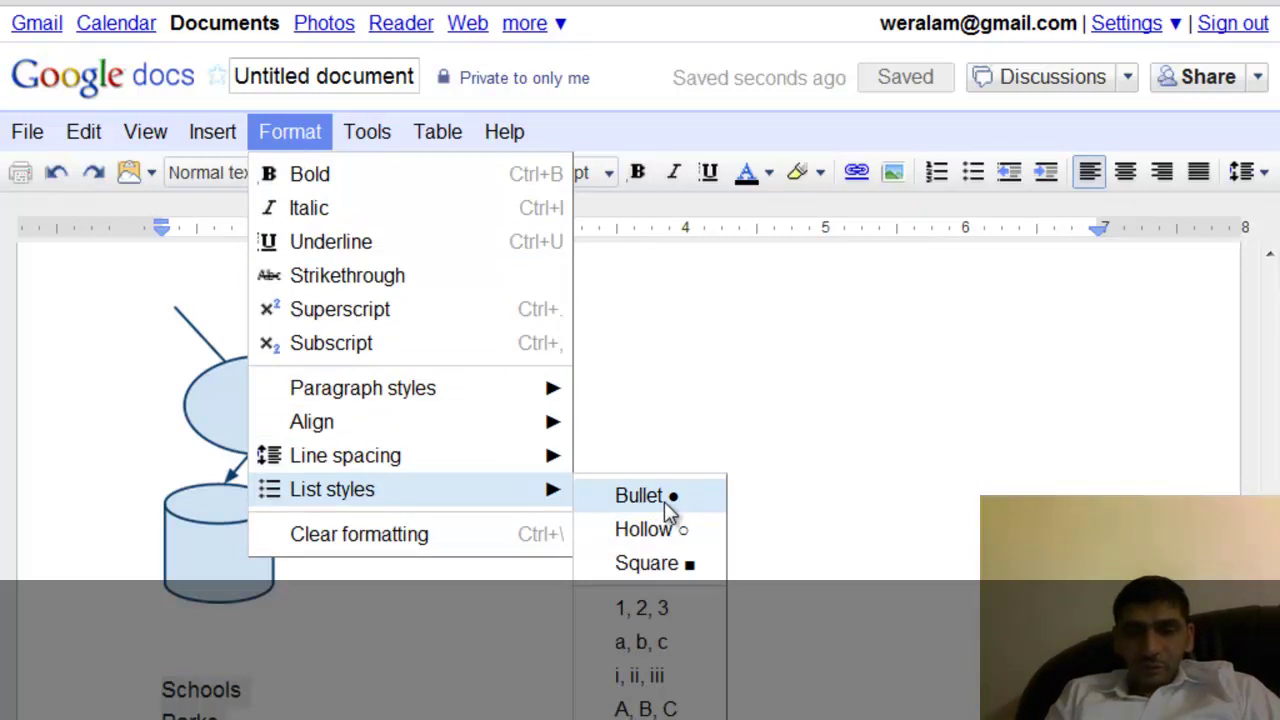
{"action": "left_click", "coordinate": [652, 610]}
{"action": "left_click", "coordinate": [536, 714]}
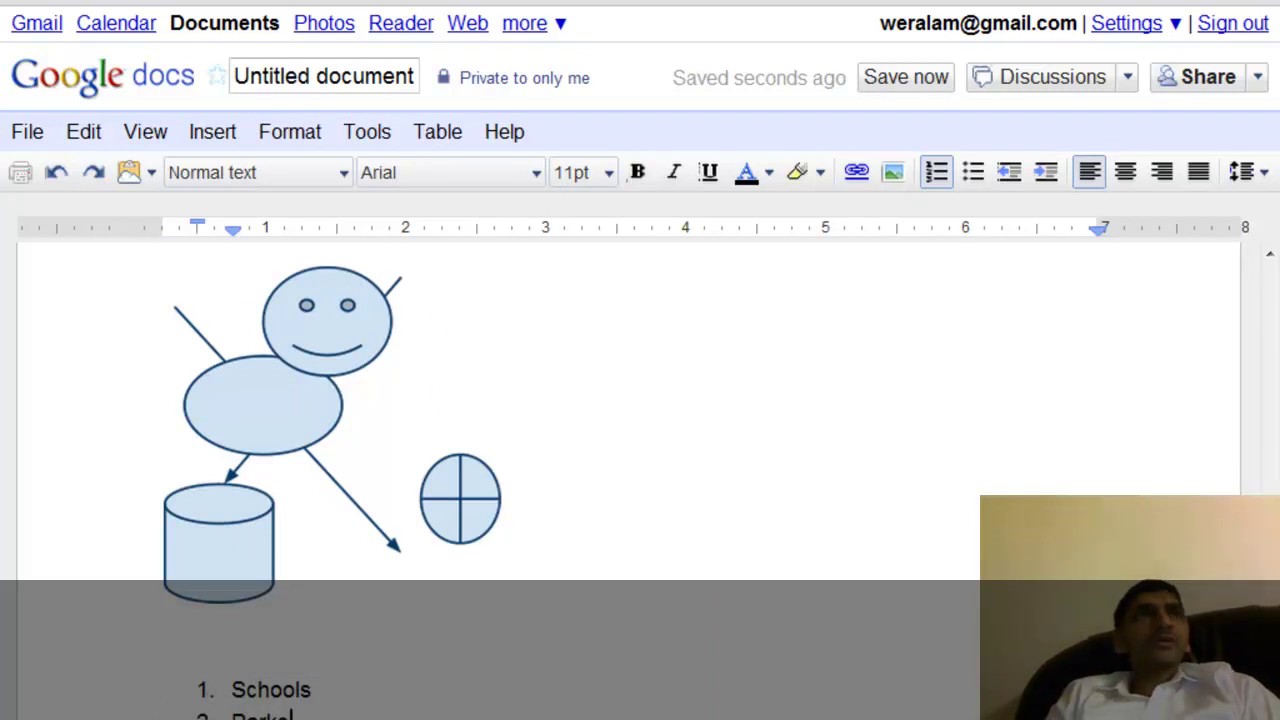
{"action": "key", "text": "ctrl+z"}
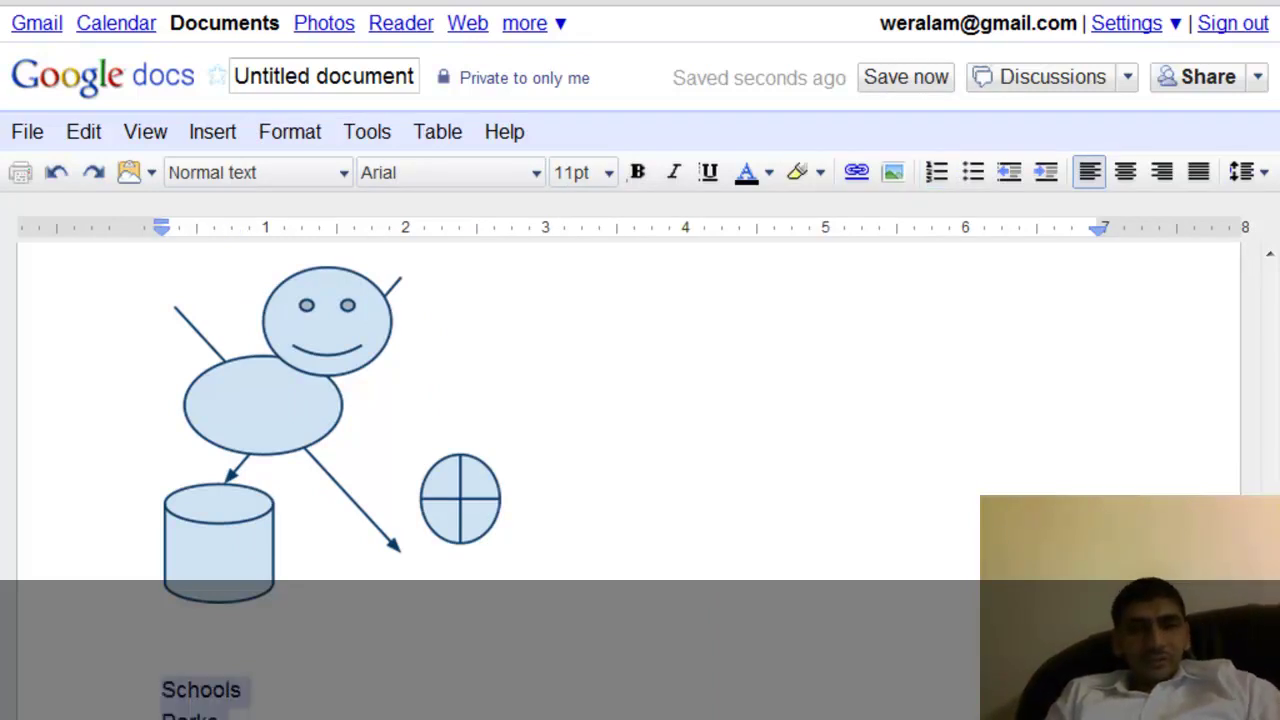
Apply Square list style bullets to the Schools list, then place the caret above it.
{"action": "left_click", "coordinate": [229, 143]}
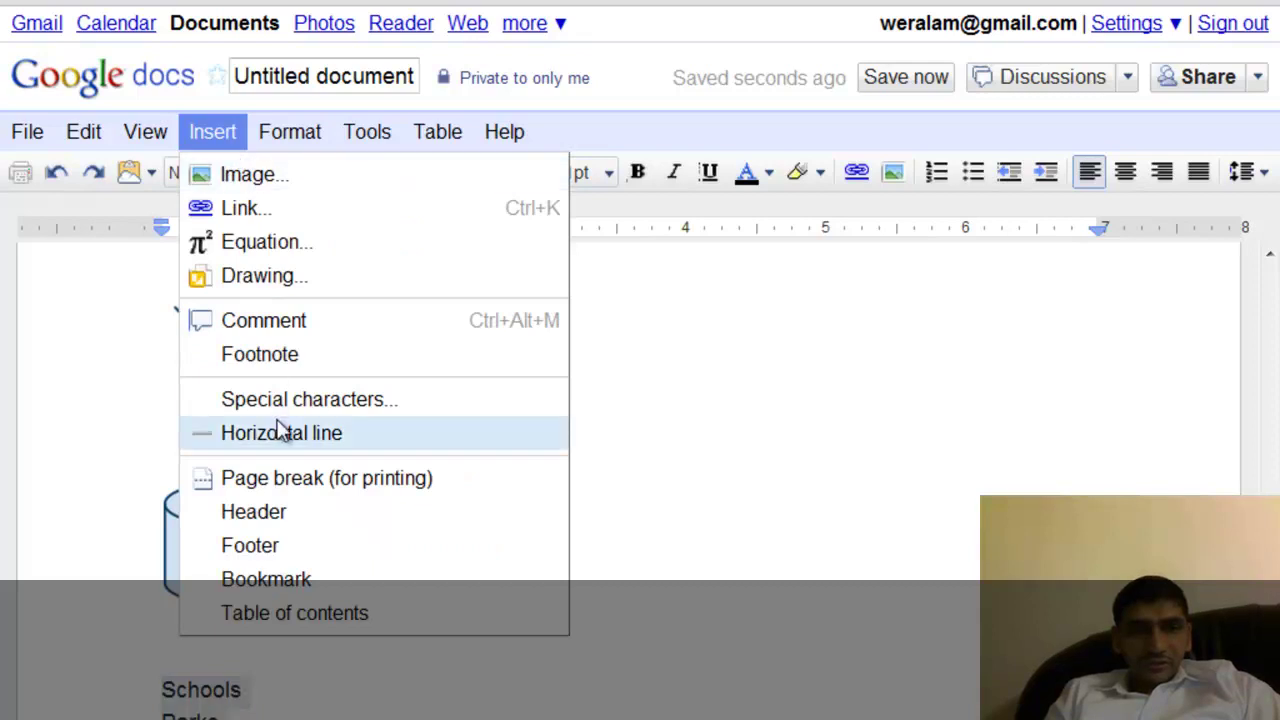
{"action": "mouse_move", "coordinate": [309, 134]}
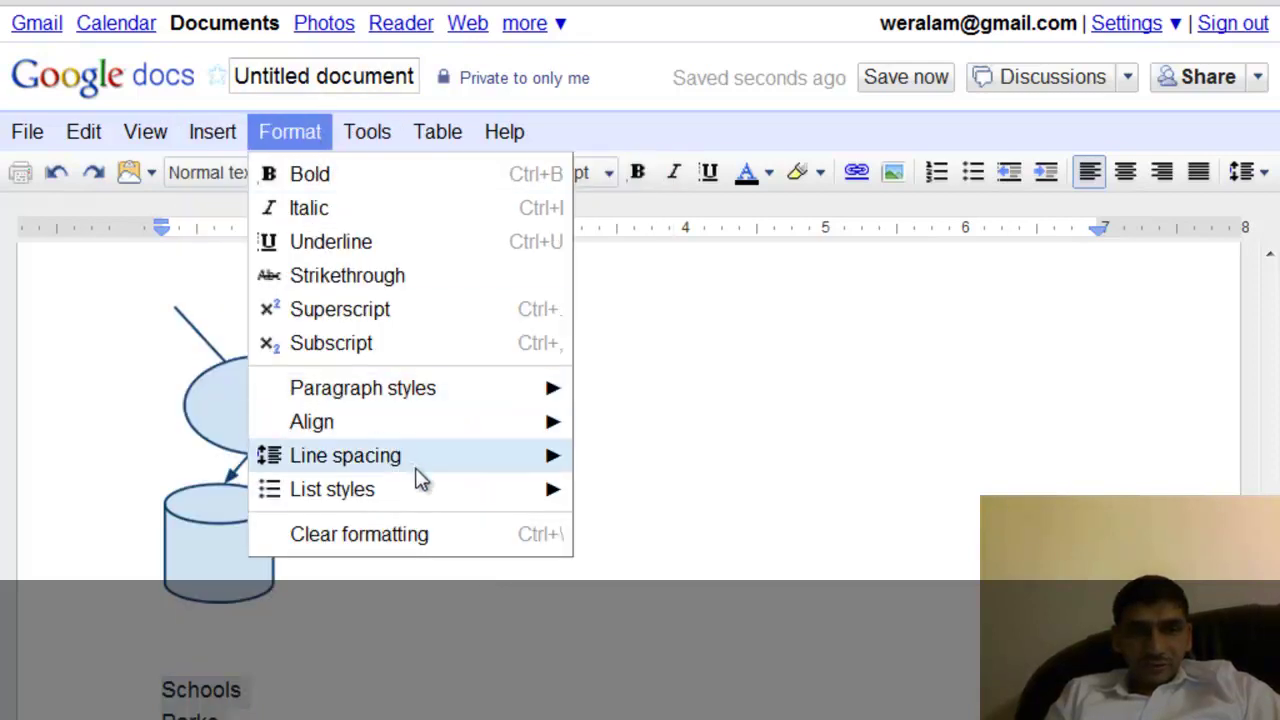
{"action": "mouse_move", "coordinate": [419, 482]}
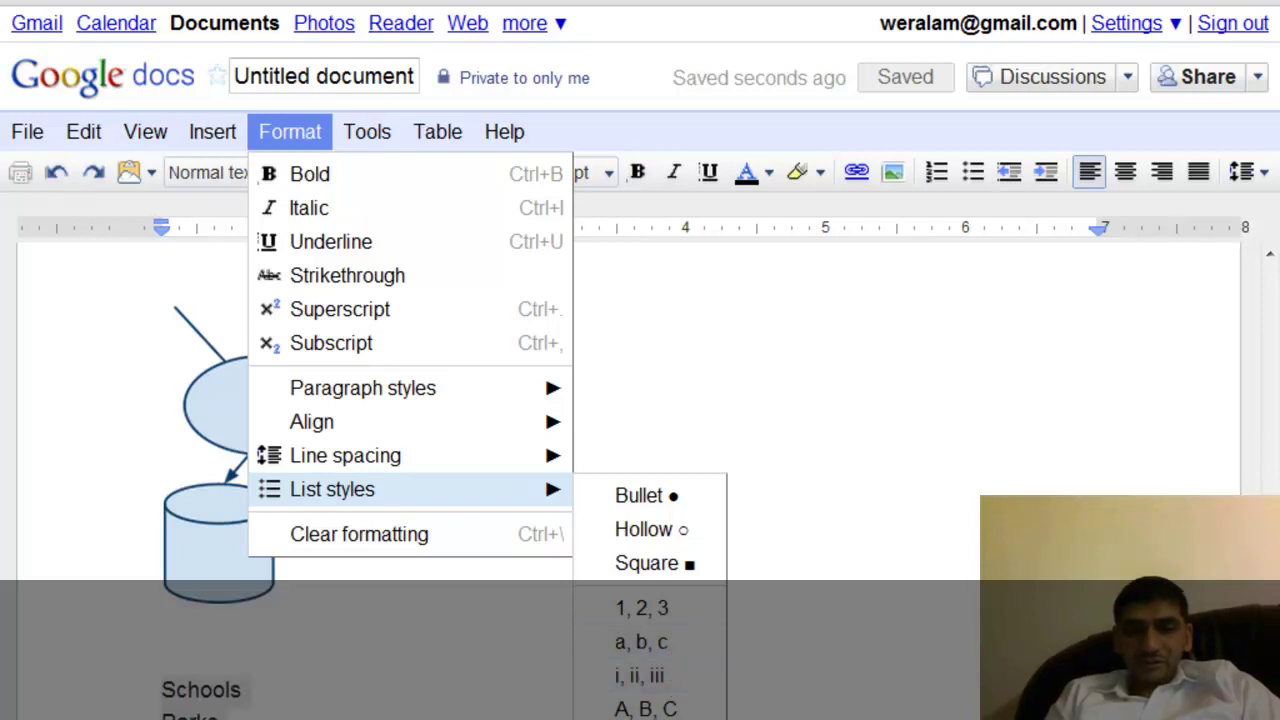
{"action": "left_click", "coordinate": [685, 563]}
{"action": "left_click", "coordinate": [614, 649]}
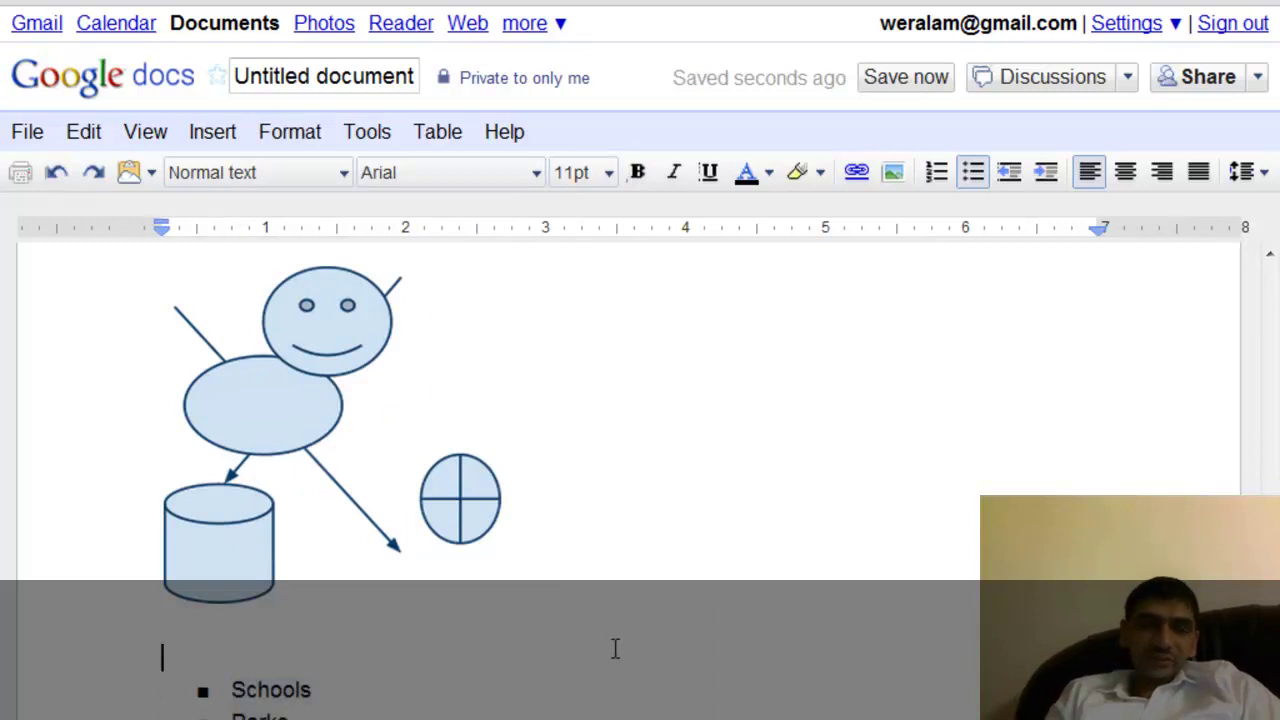
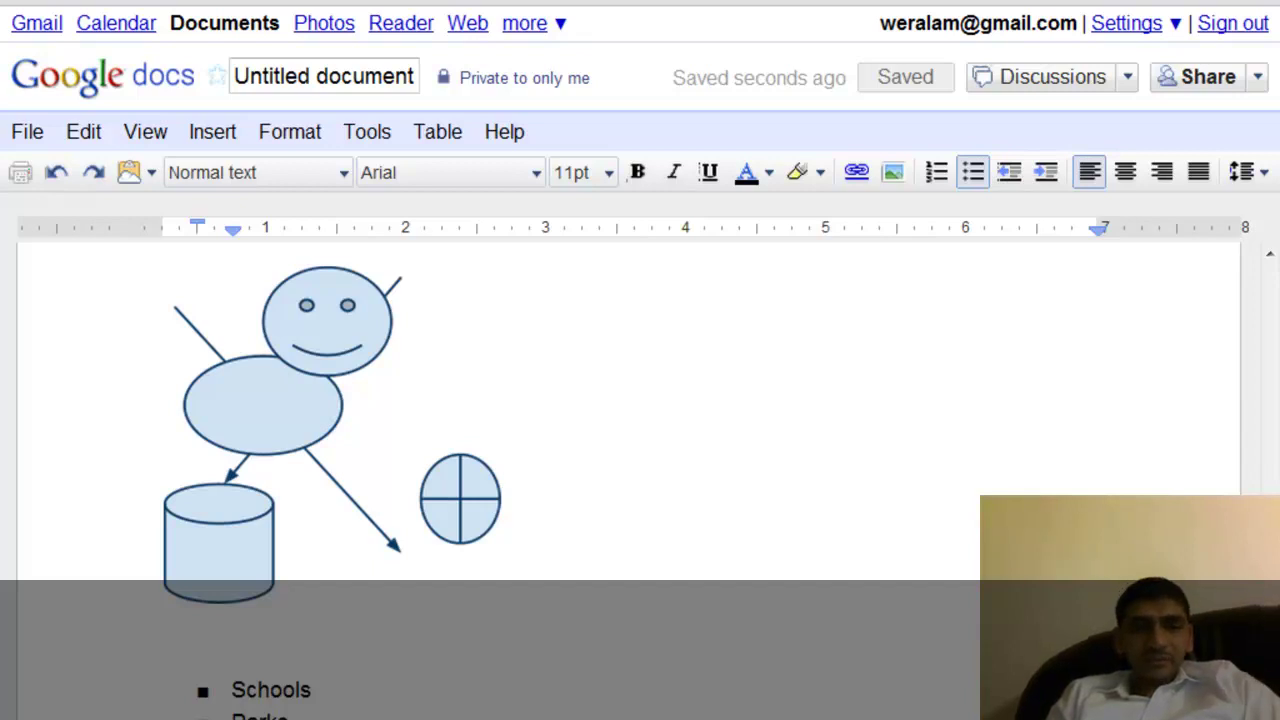
Change the title 'Untitled document' to 'Haroonabad Overview' and return to the document body.
{"action": "left_click", "coordinate": [328, 76]}
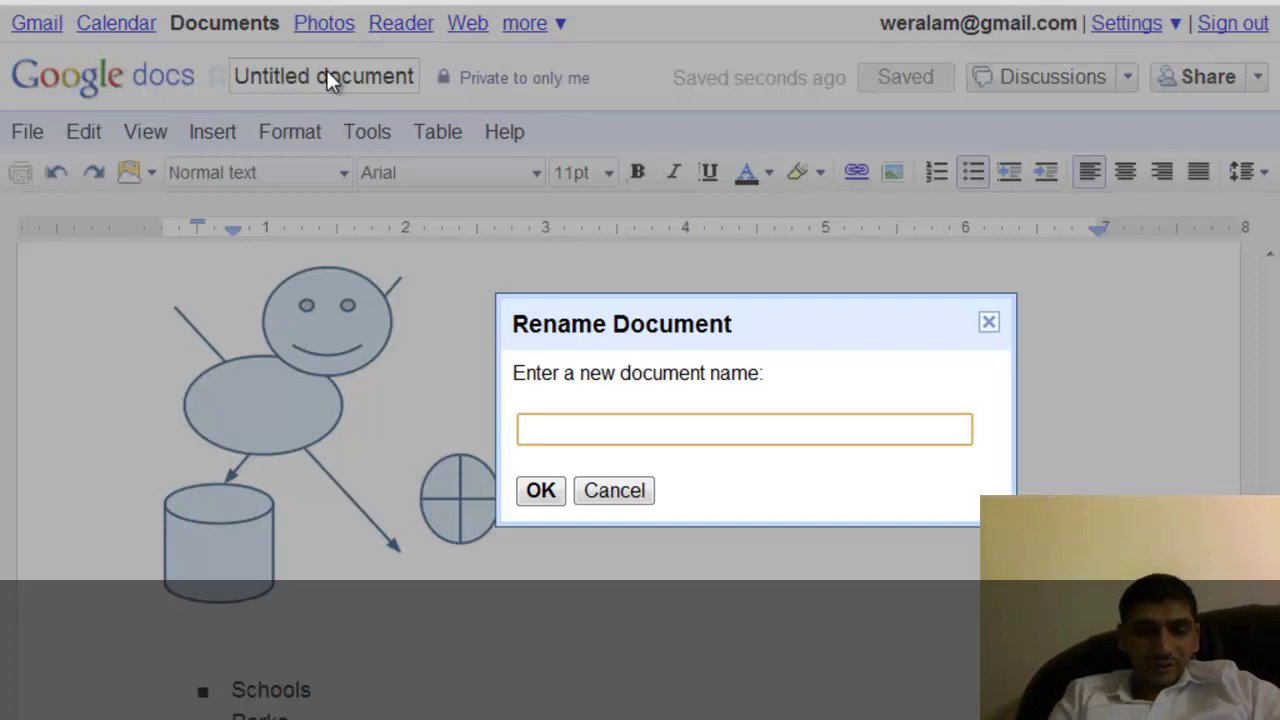
{"action": "type", "text": "Haroonabad"}
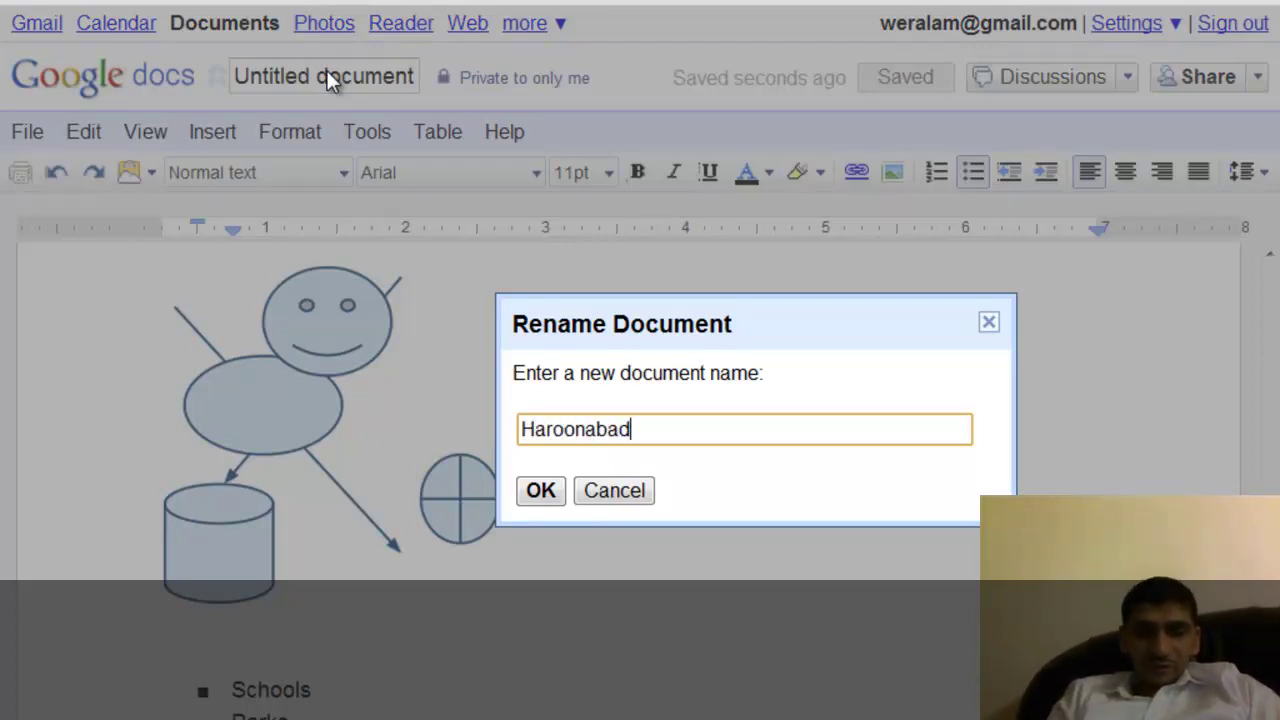
{"action": "type", "text": " Overview"}
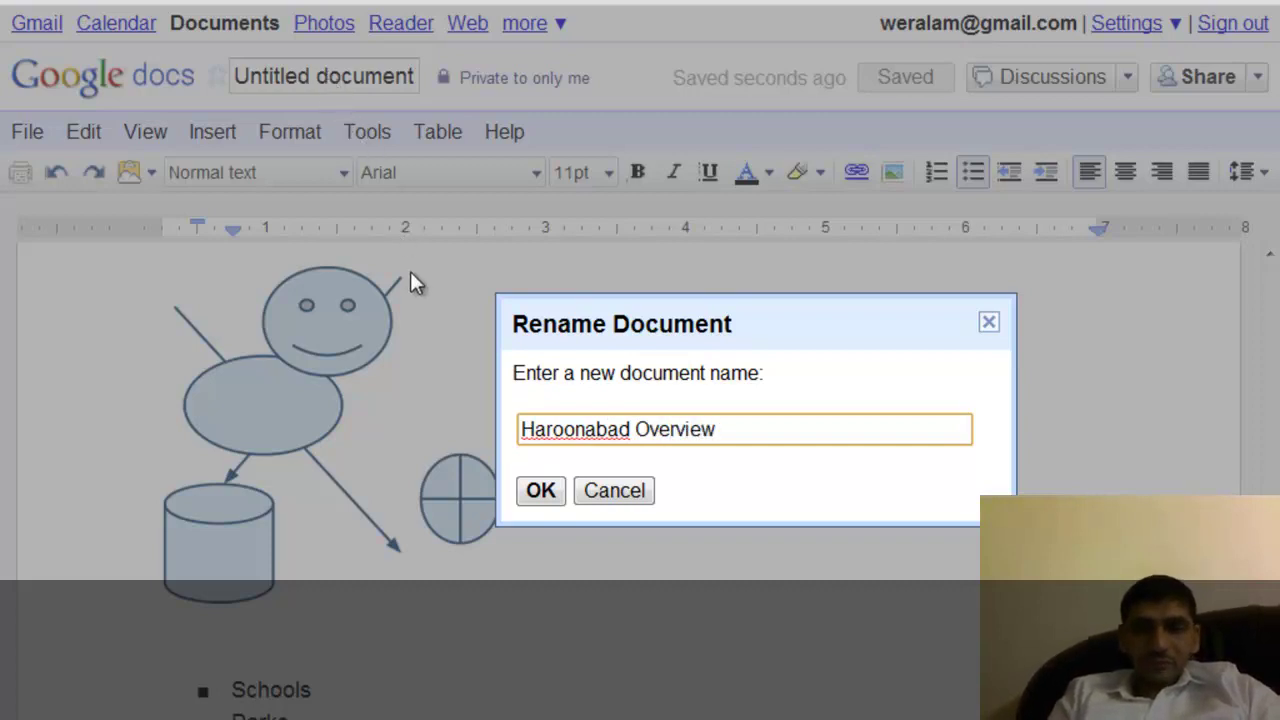
{"action": "key", "text": "Return"}
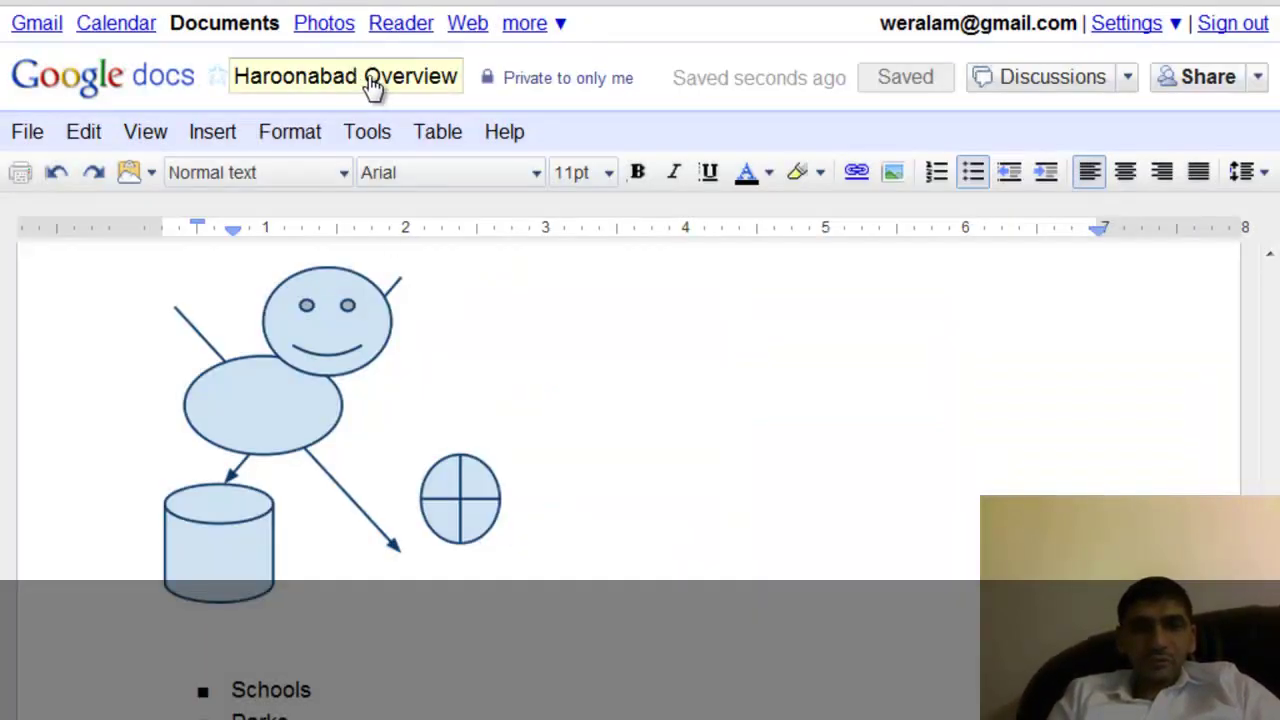
{"action": "left_click", "coordinate": [791, 400]}
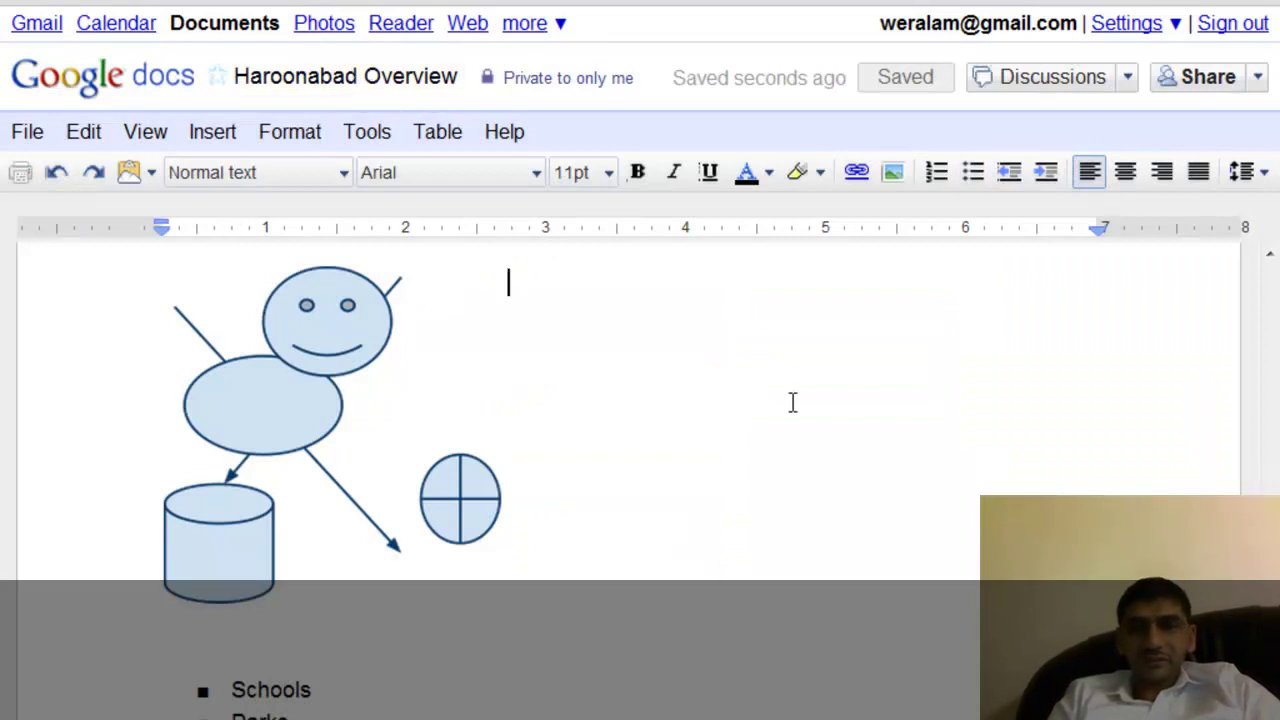
Open Sharing settings from the Share dropdown to see that the document is private.
{"action": "left_click", "coordinate": [1256, 82]}
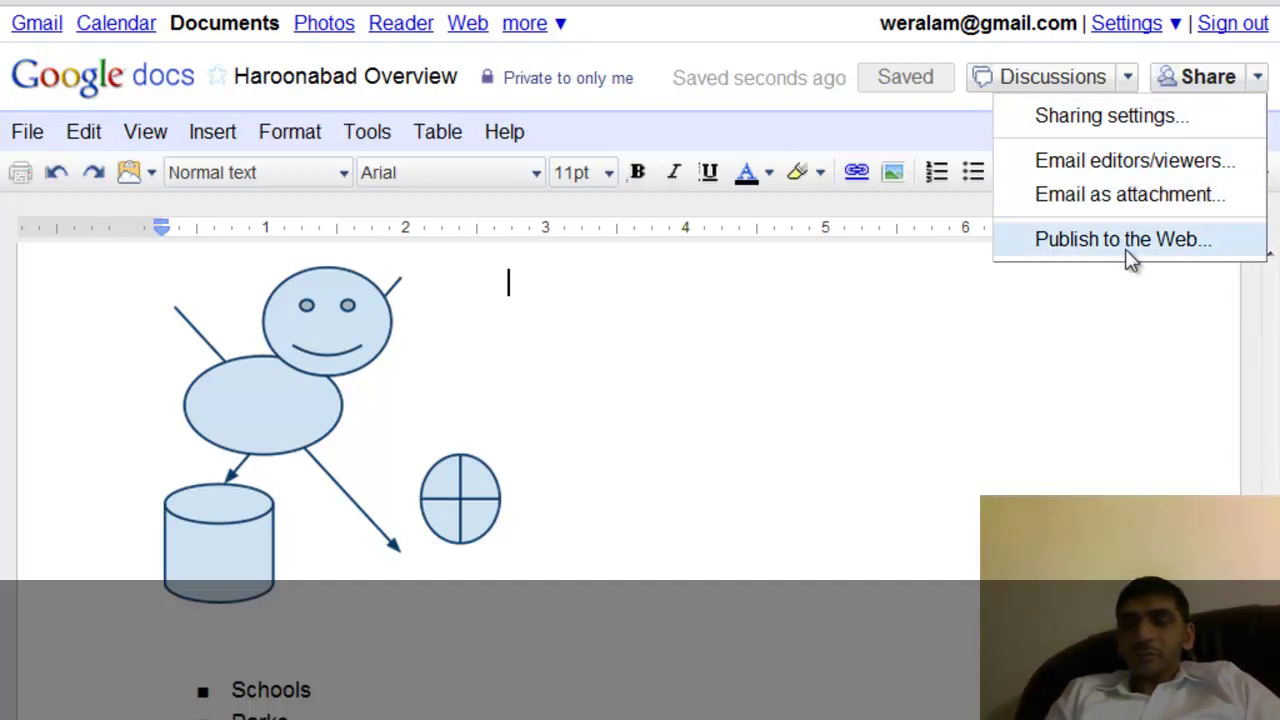
{"action": "left_click", "coordinate": [1141, 124]}
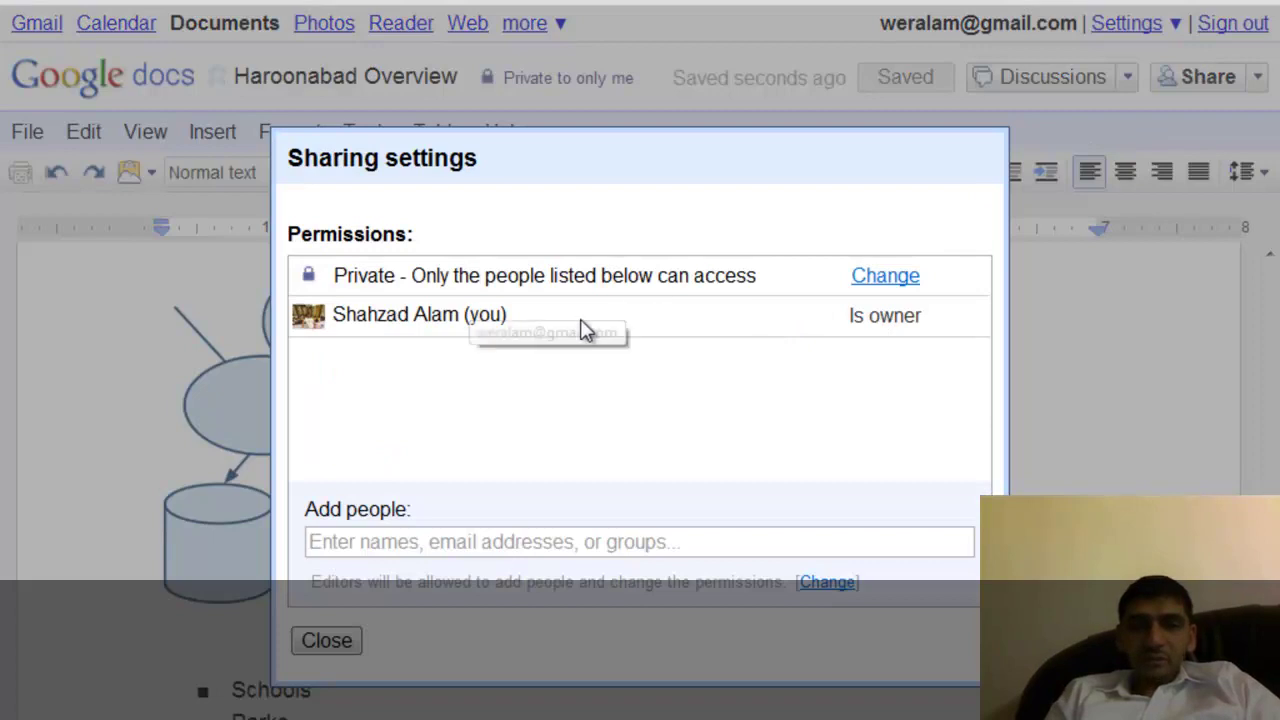
Search the Add people box for a contact, trying the letters a, b, c and d.
{"action": "left_click", "coordinate": [358, 538]}
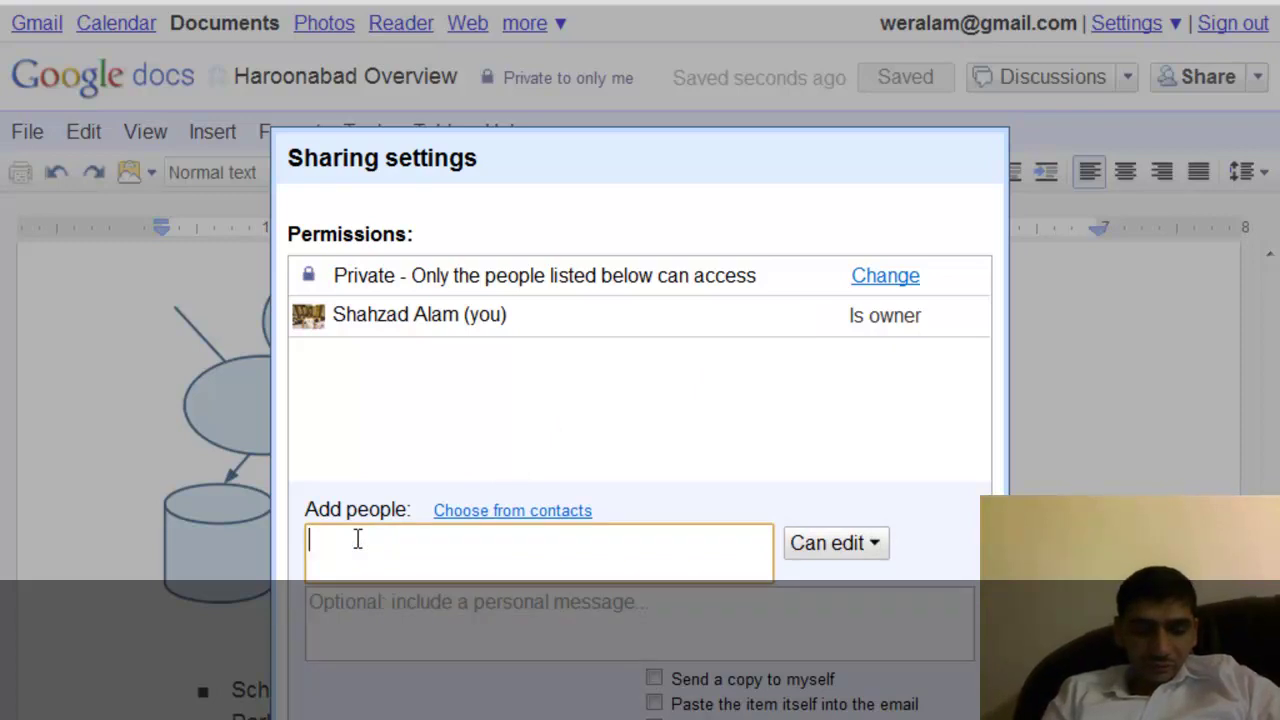
{"action": "type", "text": "abi"}
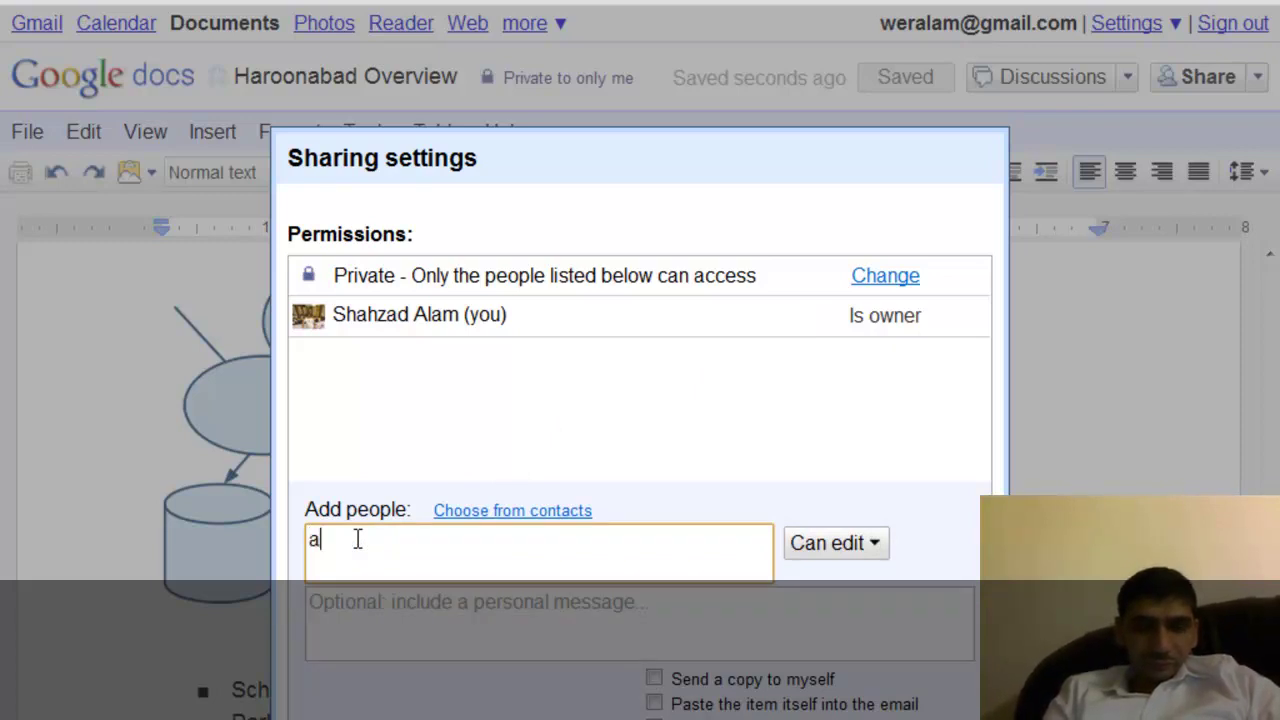
{"action": "key", "text": "BackSpace"}
{"action": "key", "text": "BackSpace"}
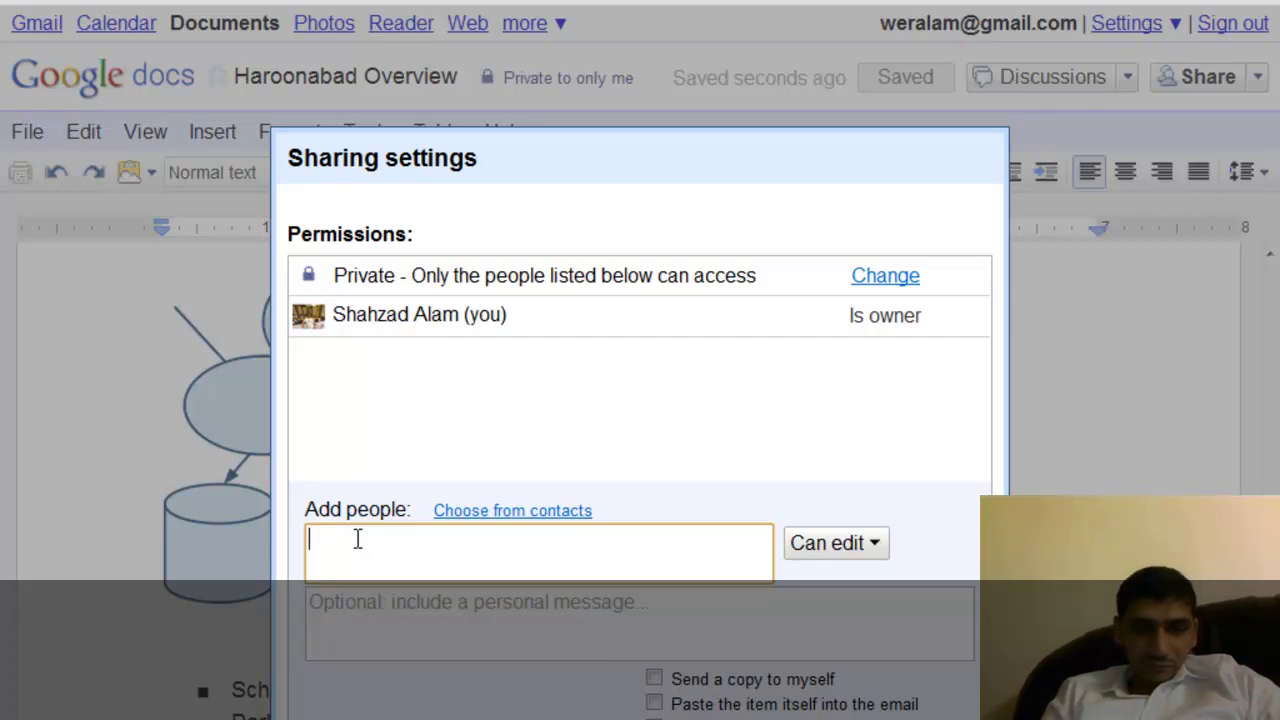
{"action": "type", "text": "a"}
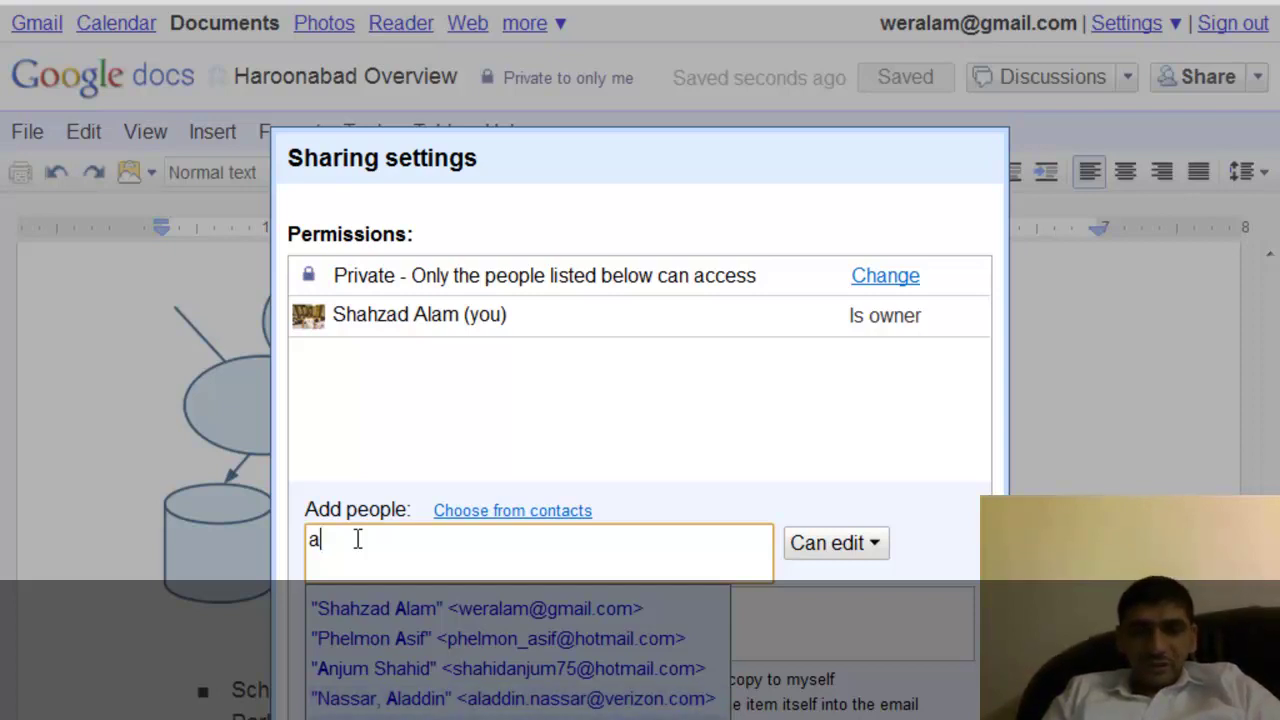
{"action": "key", "text": "Down"}
{"action": "key", "text": "Down"}
{"action": "key", "text": "Down"}
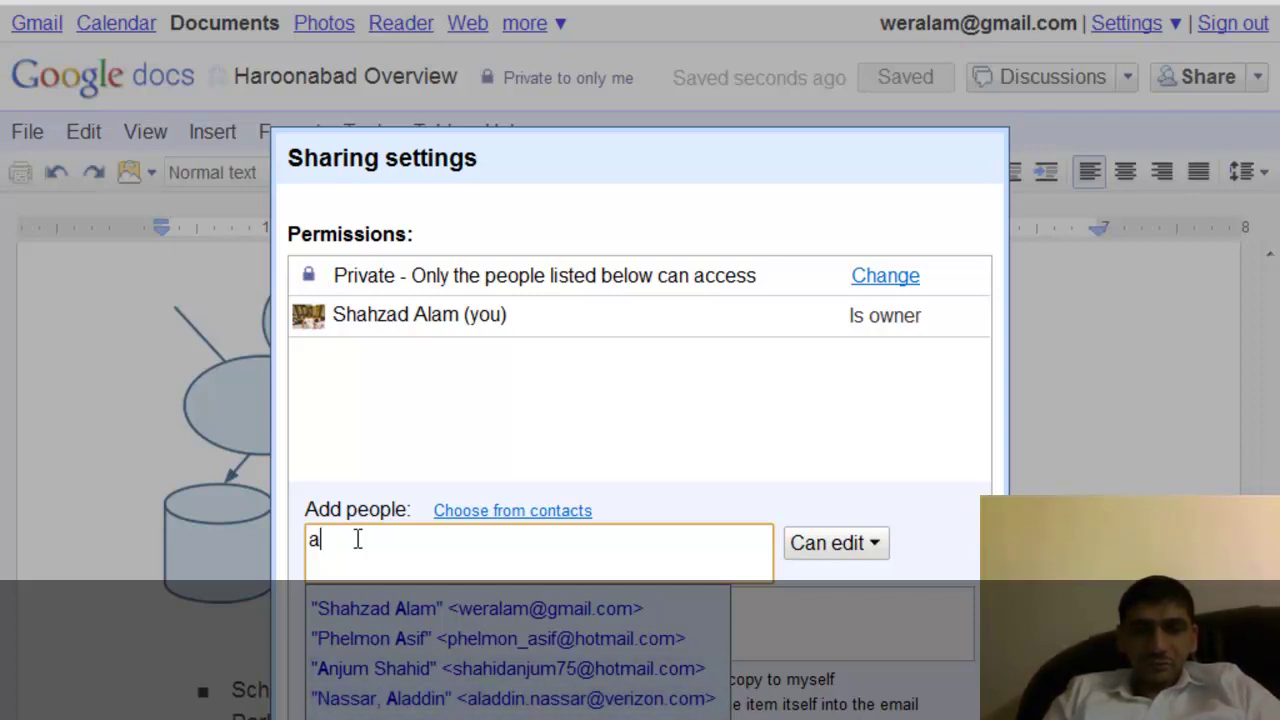
{"action": "key", "text": "Down"}
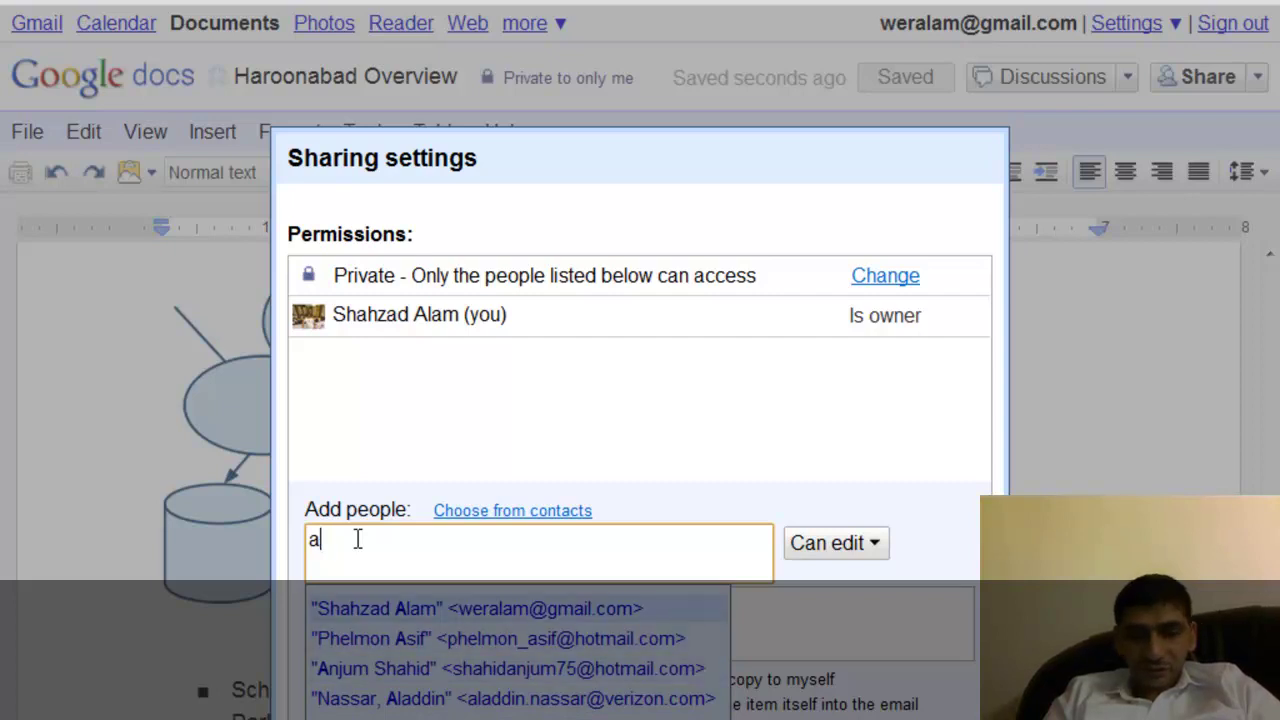
{"action": "key", "text": "BackSpace"}
{"action": "type", "text": "b"}
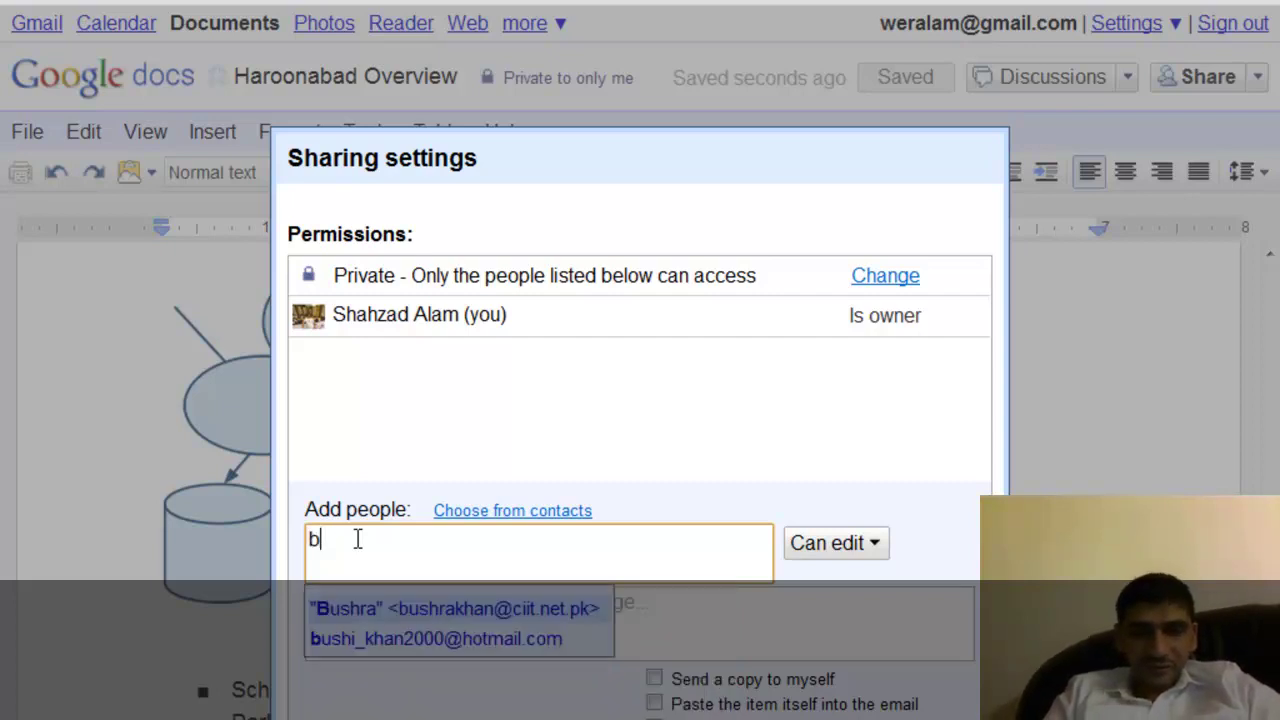
{"action": "key", "text": "BackSpace"}
{"action": "type", "text": "c"}
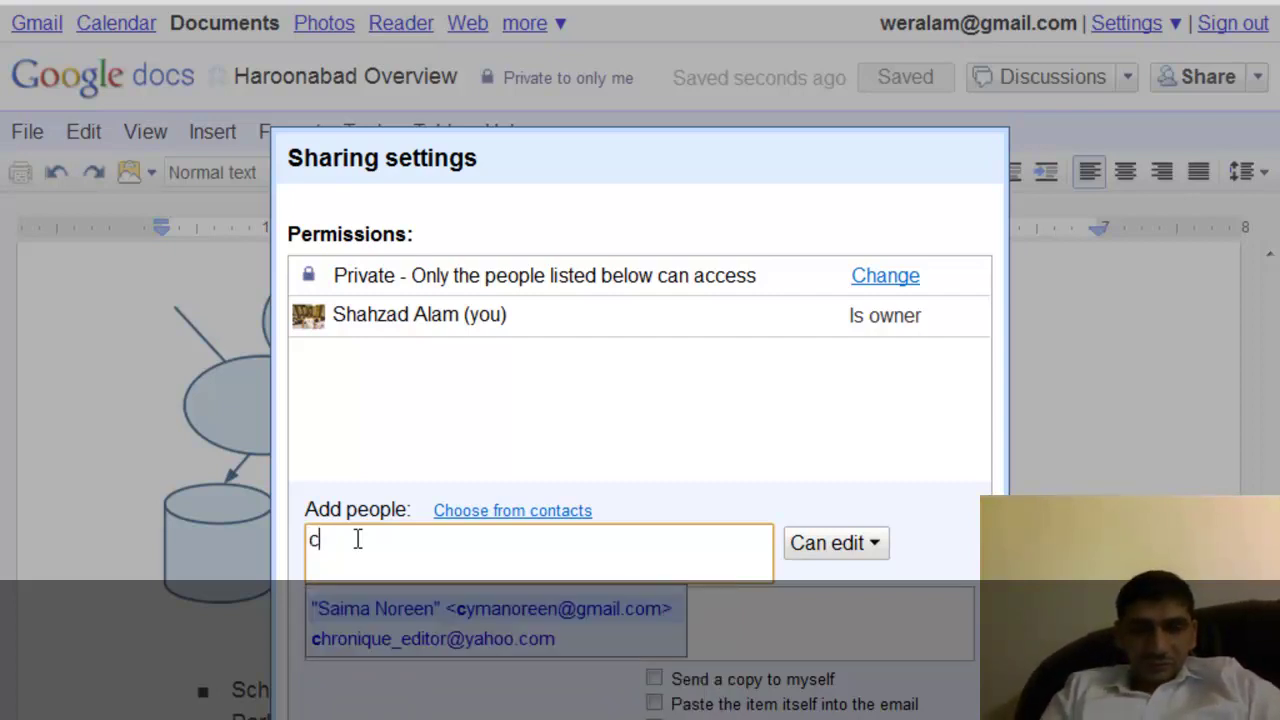
{"action": "key", "text": "BackSpace"}
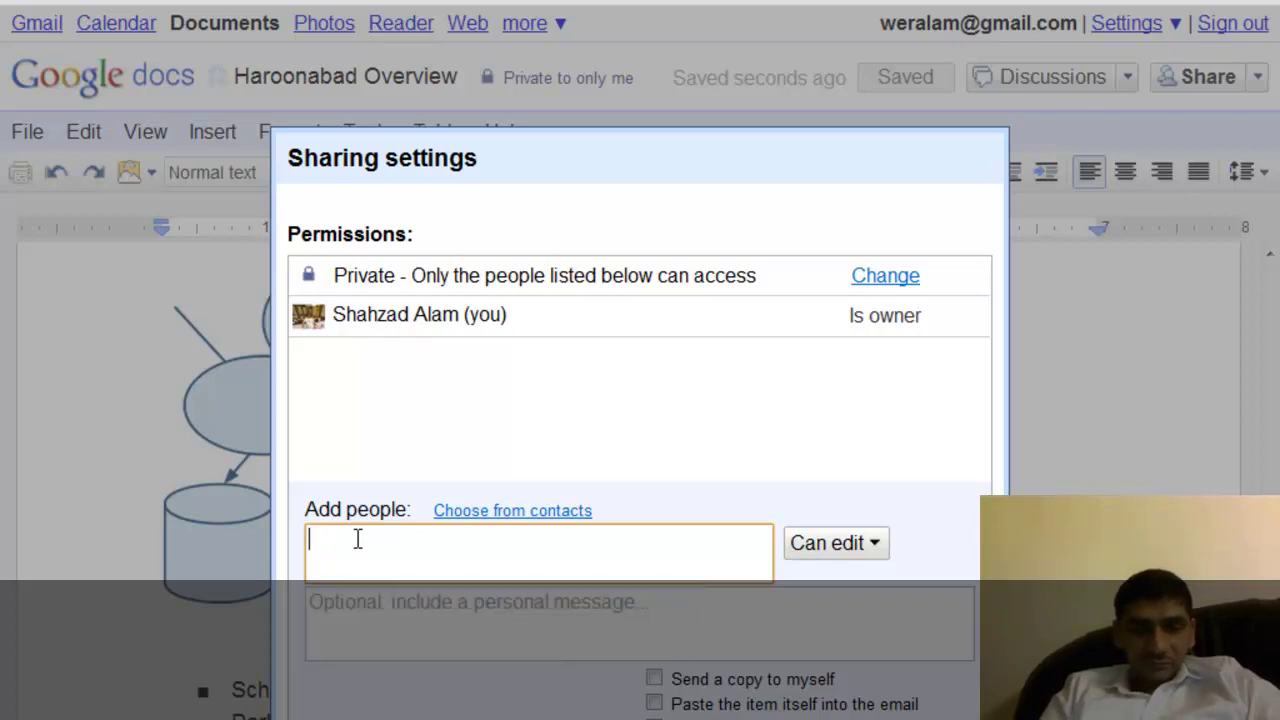
{"action": "type", "text": "d"}
Type 'ad' and pick the matching contact from the suggestions as the invitee.
{"action": "key", "text": "Down"}
{"action": "key", "text": "Down"}
{"action": "key", "text": "Down"}
{"action": "key", "text": "Down"}
{"action": "key", "text": "Down"}
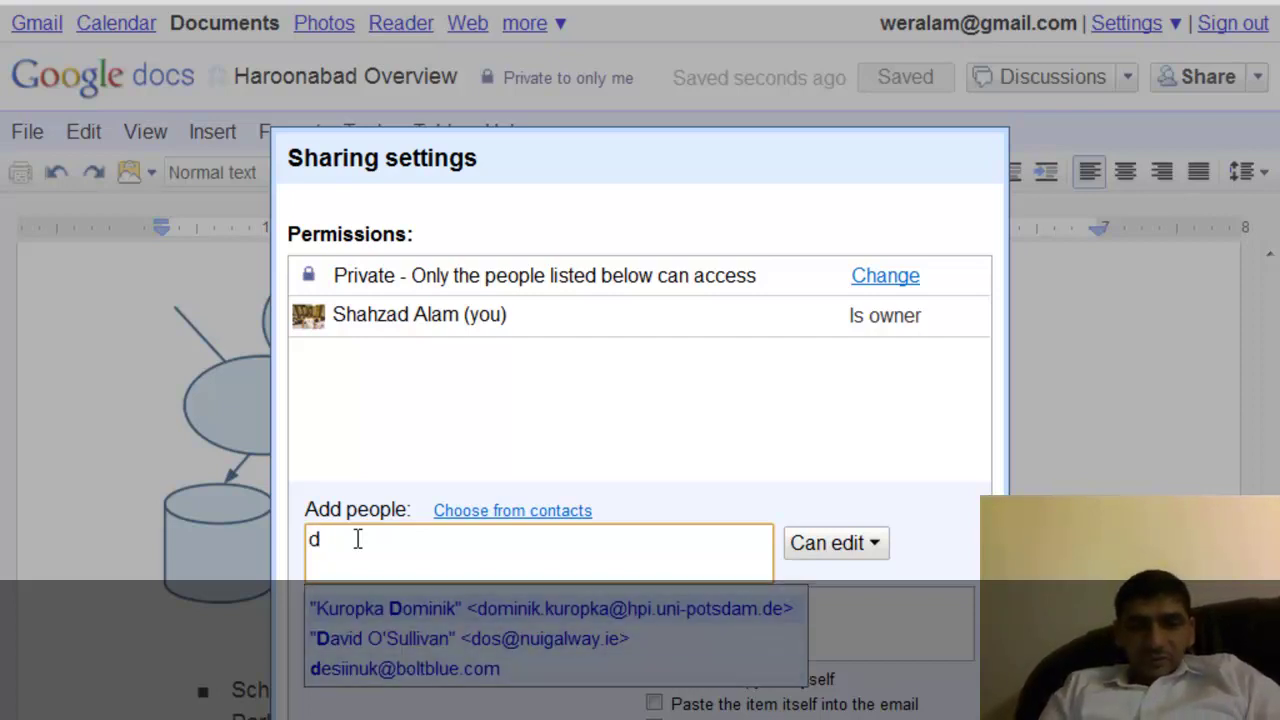
{"action": "key", "text": "Escape"}
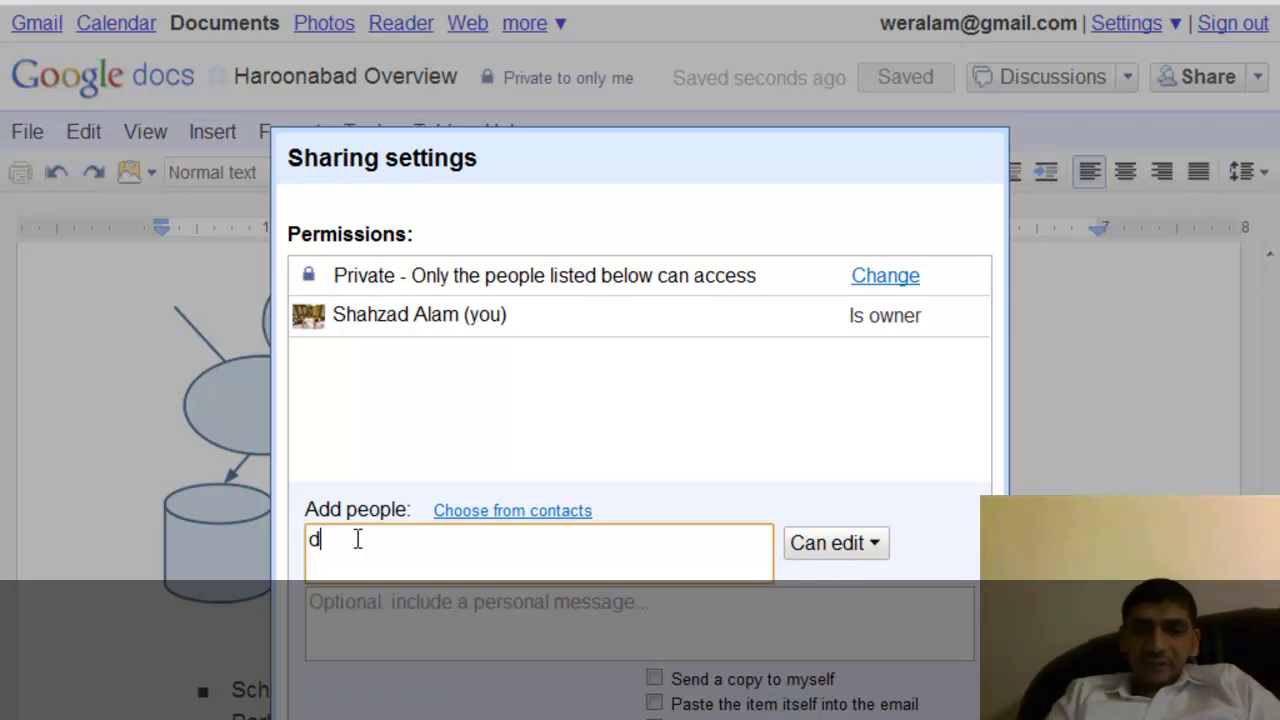
{"action": "key", "text": "BackSpace"}
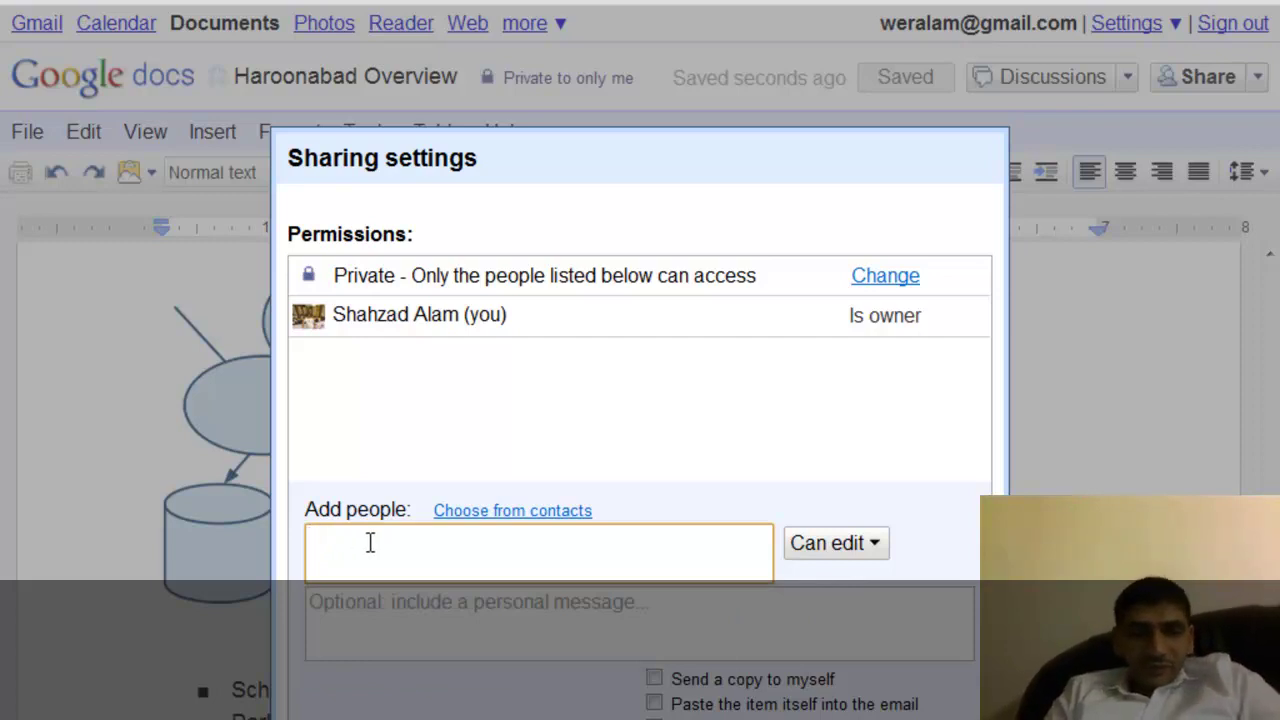
{"action": "type", "text": "a"}
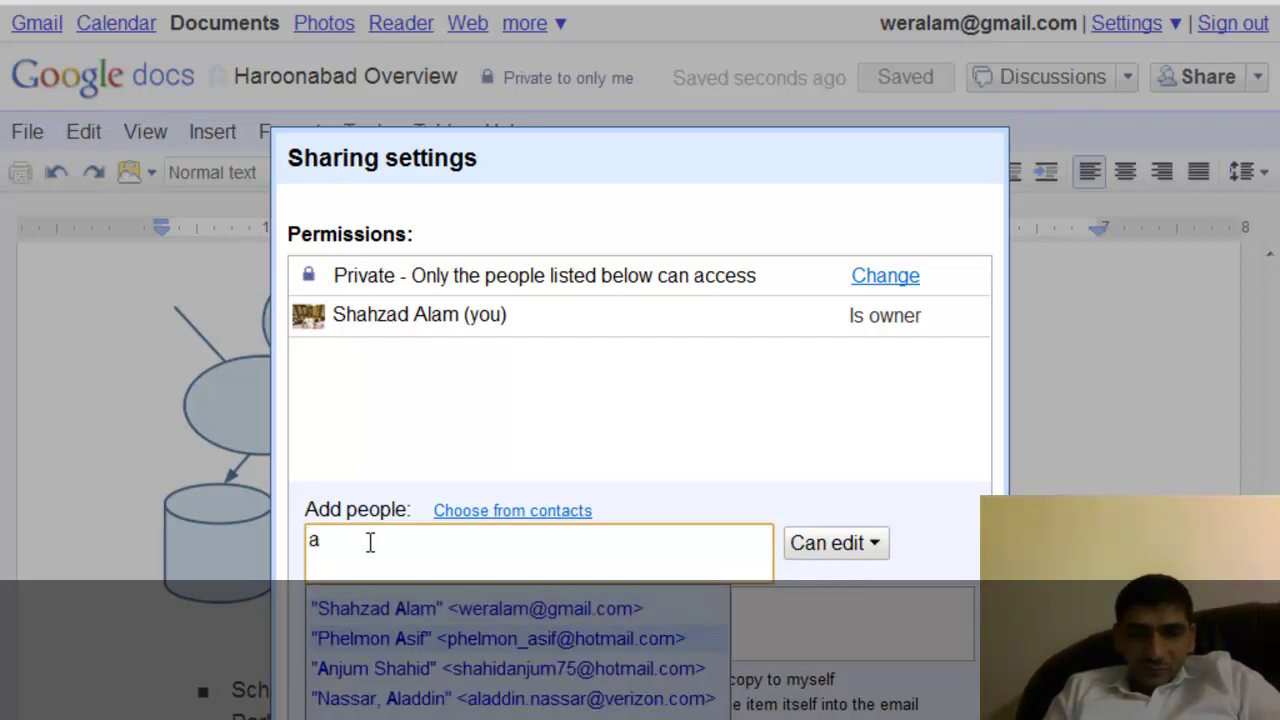
{"action": "type", "text": "d"}
{"action": "key", "text": "BackSpace"}
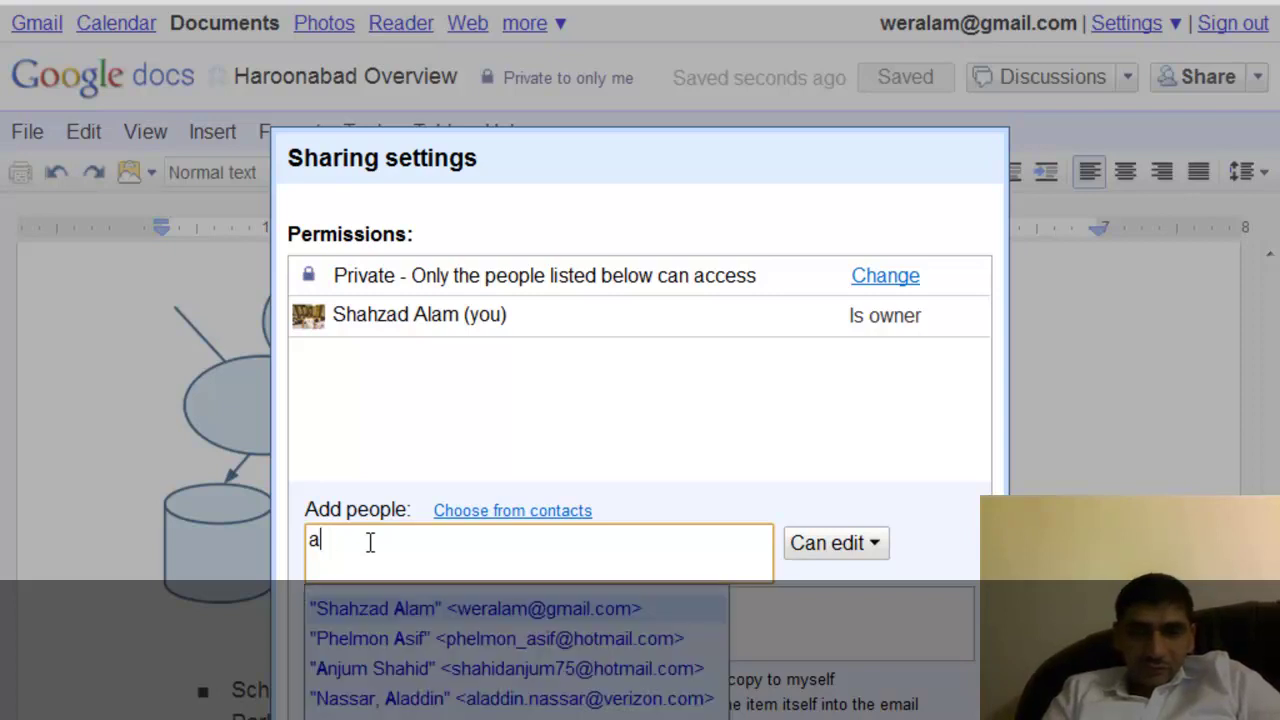
{"action": "key", "text": "Down"}
{"action": "key", "text": "Down"}
{"action": "key", "text": "Down"}
{"action": "key", "text": "Down"}
{"action": "key", "text": "Down"}
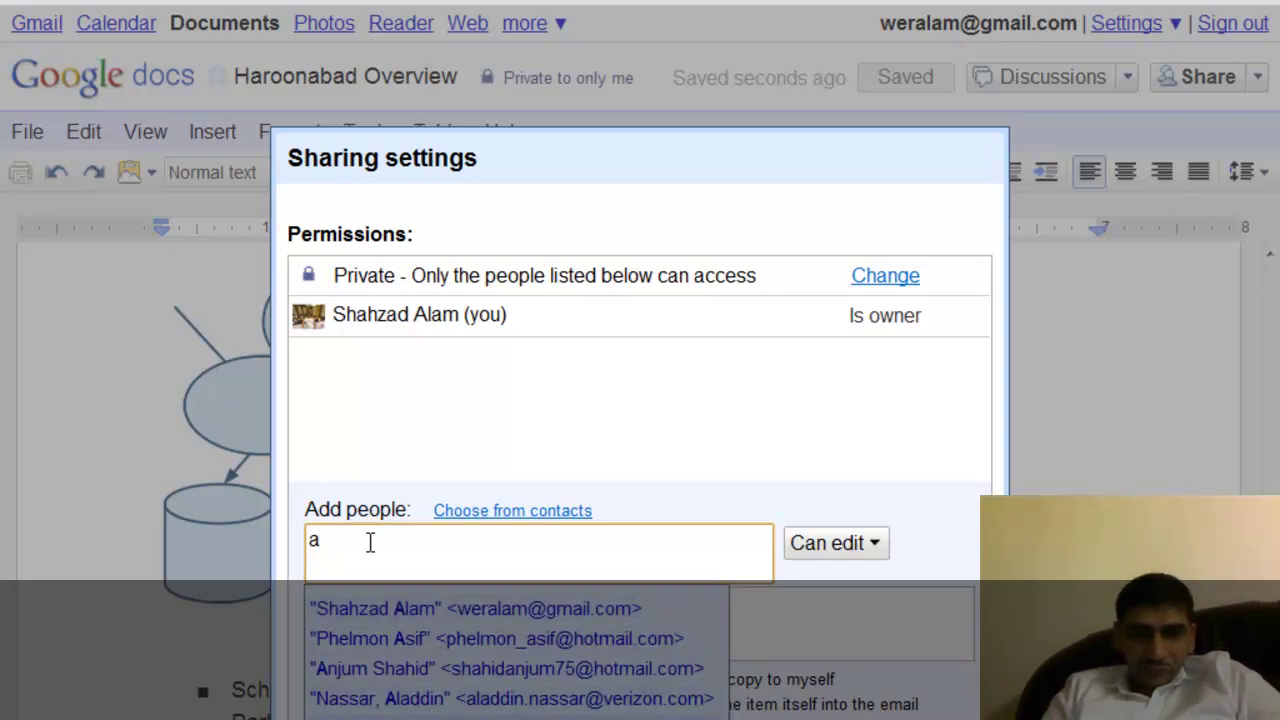
{"action": "key", "text": "Return"}
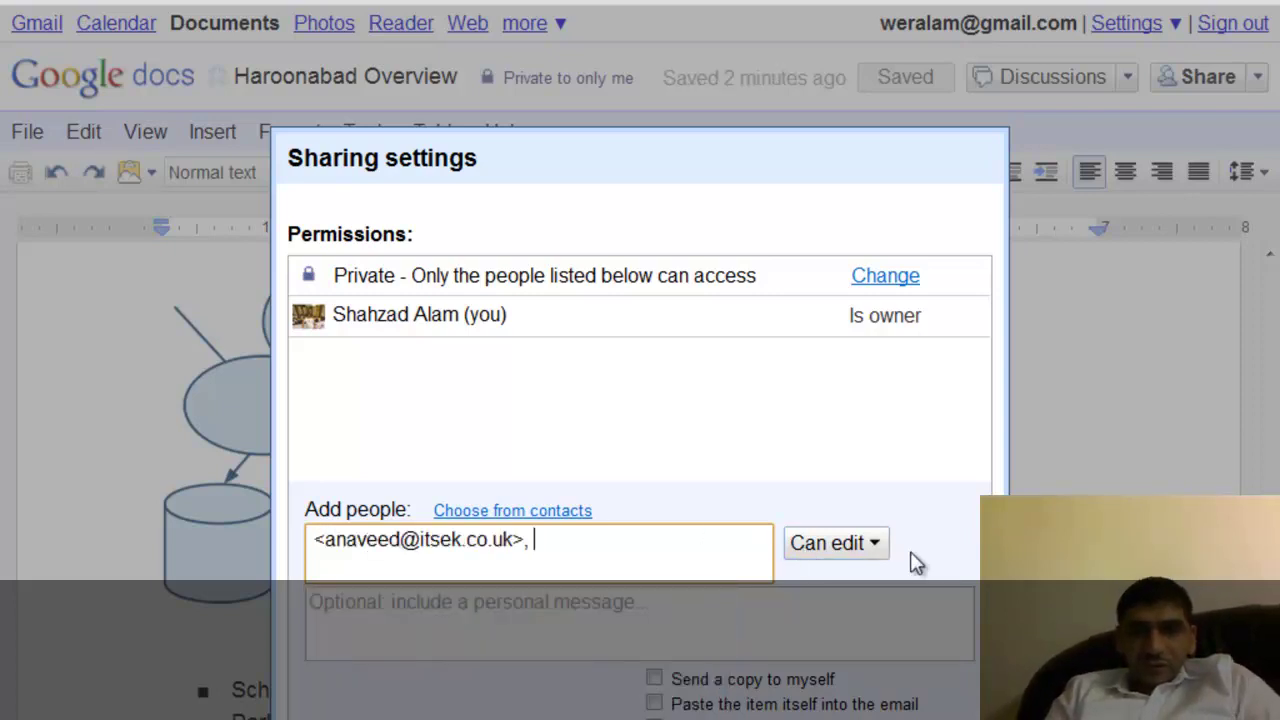
Change the invitee's permission from Can edit to Can view.
{"action": "left_click", "coordinate": [874, 548]}
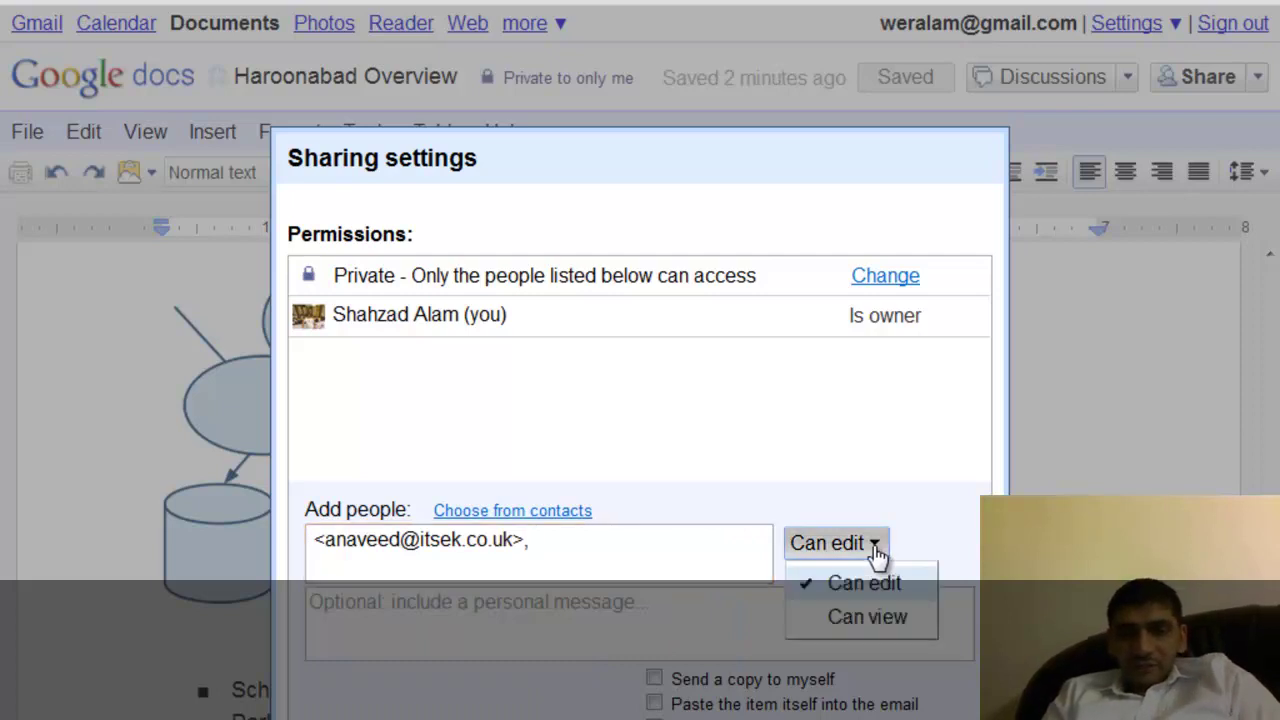
{"action": "left_click", "coordinate": [860, 620]}
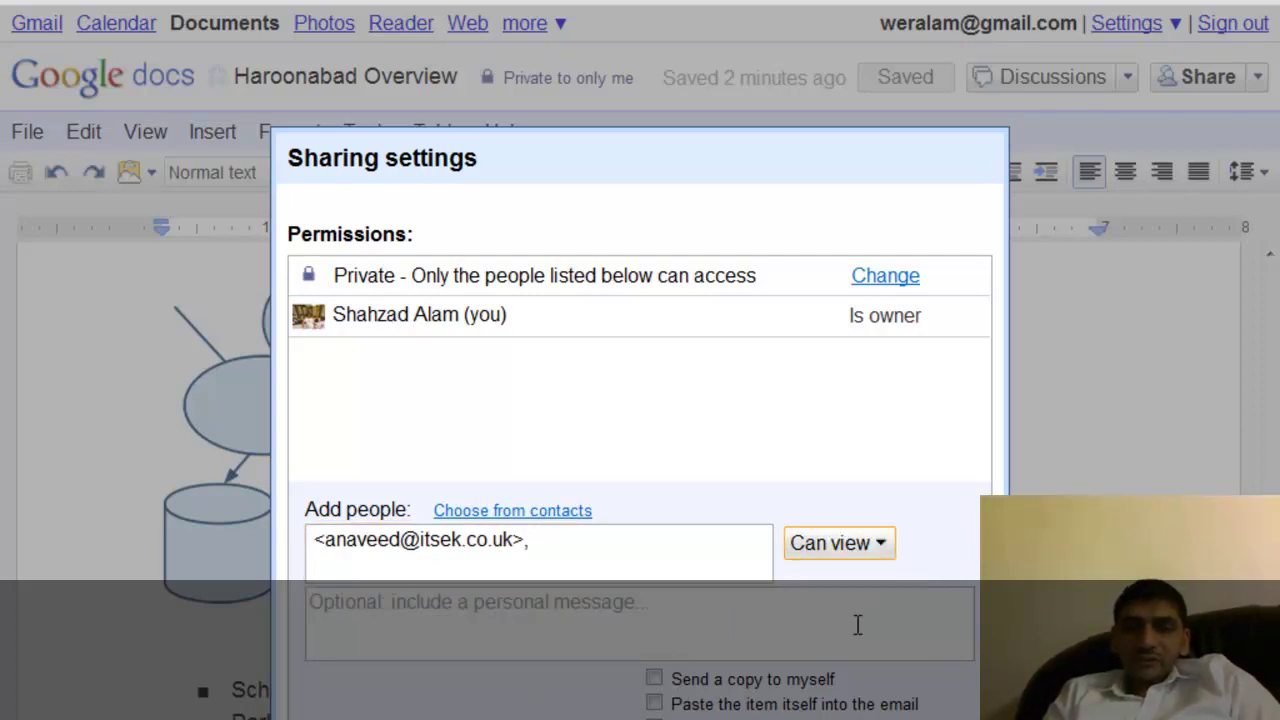
{"action": "left_click", "coordinate": [880, 548]}
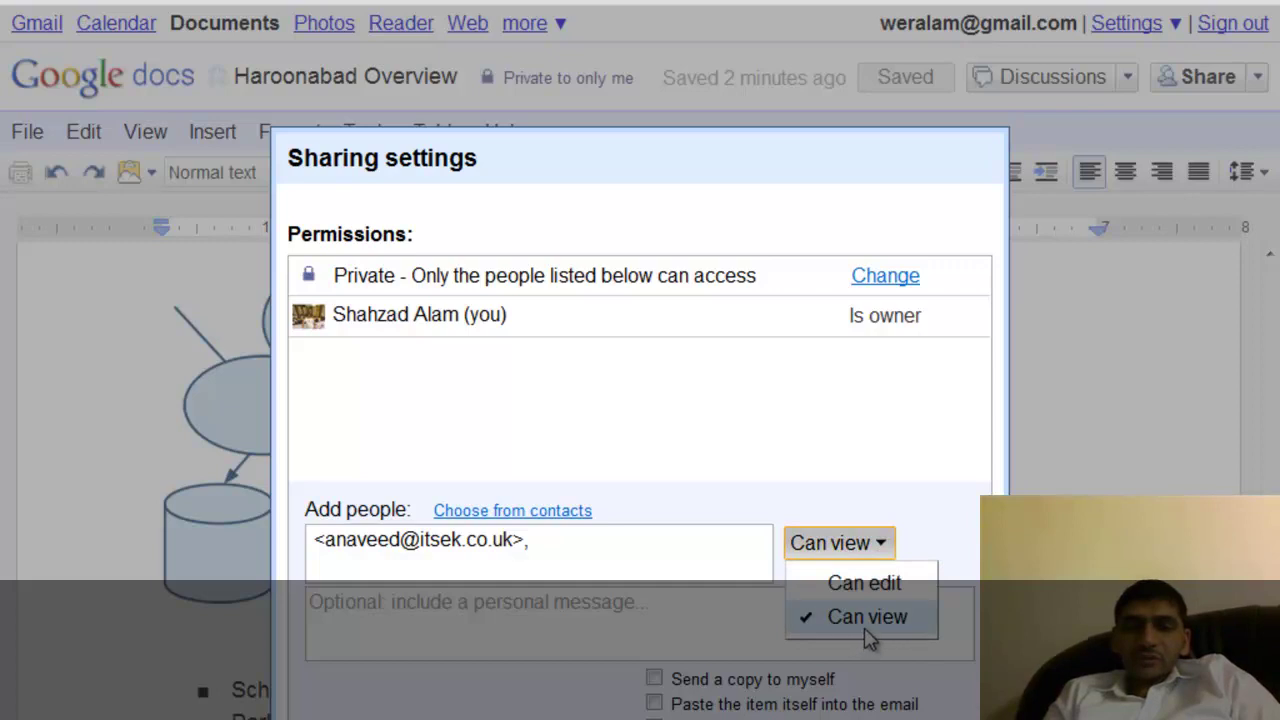
{"action": "left_click", "coordinate": [948, 510]}
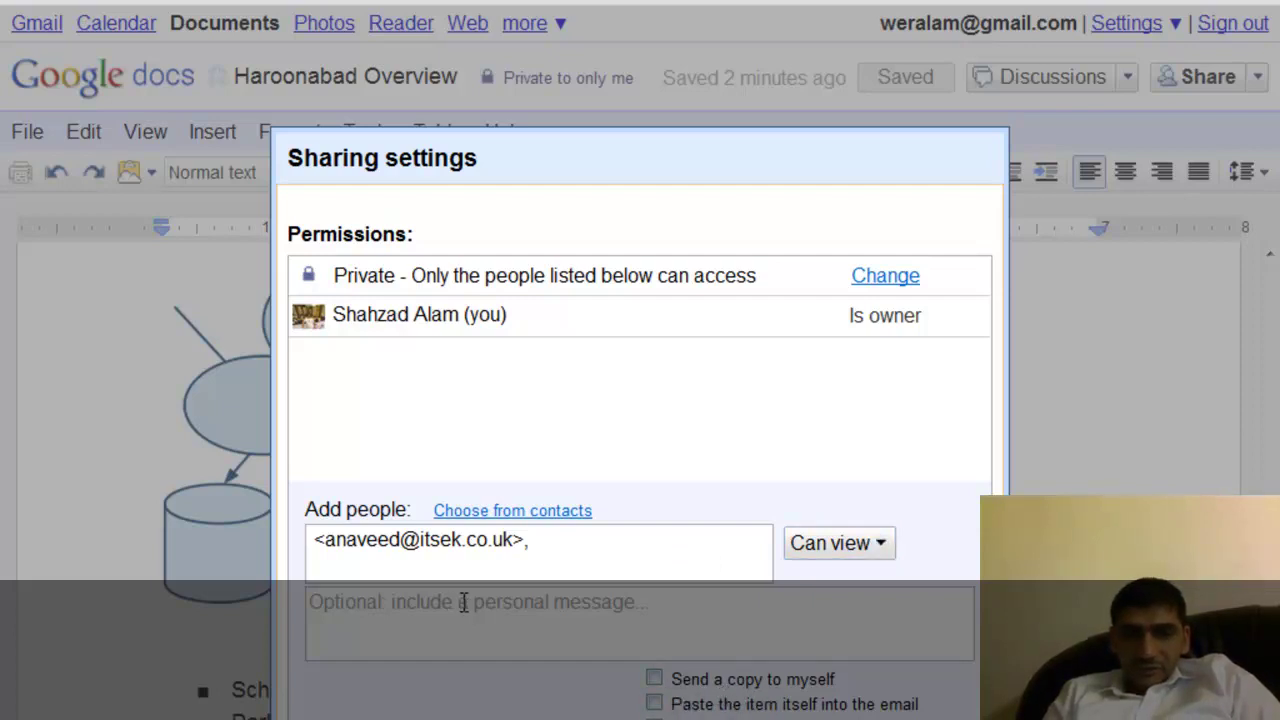
Send the view-only invitation and close the sharing settings.
{"action": "left_click", "coordinate": [406, 607]}
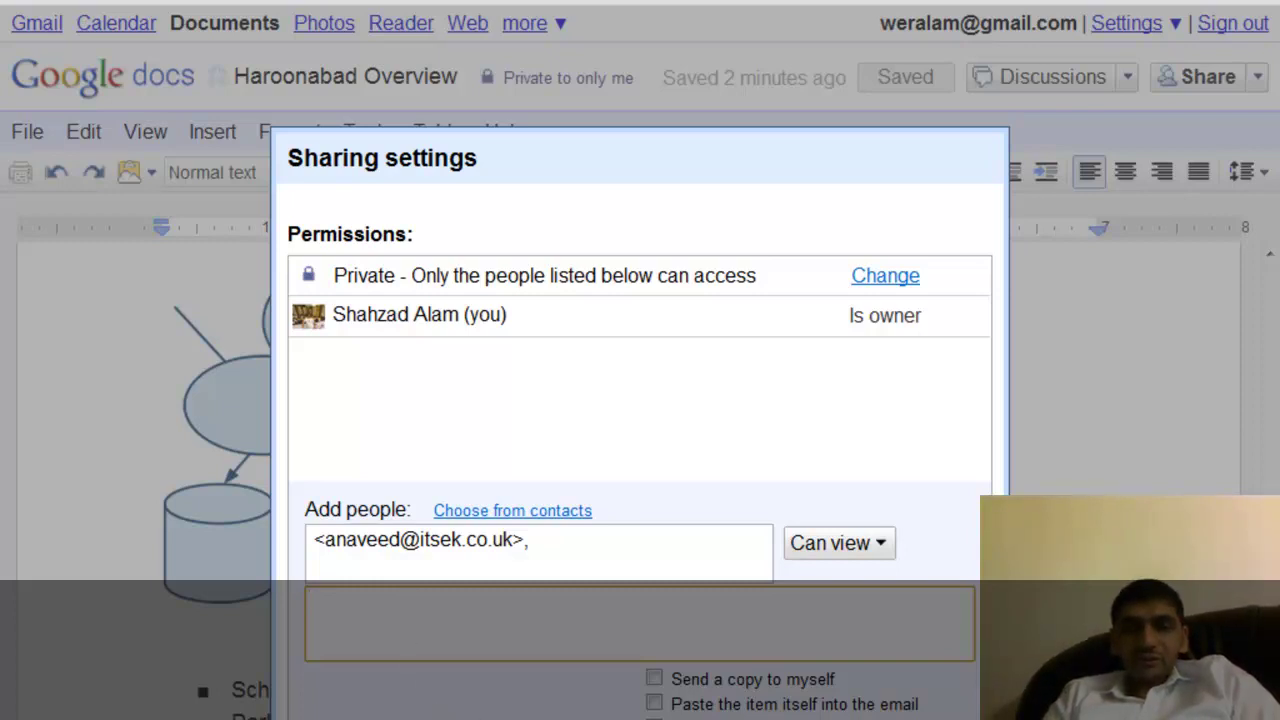
{"action": "left_click", "coordinate": [345, 712]}
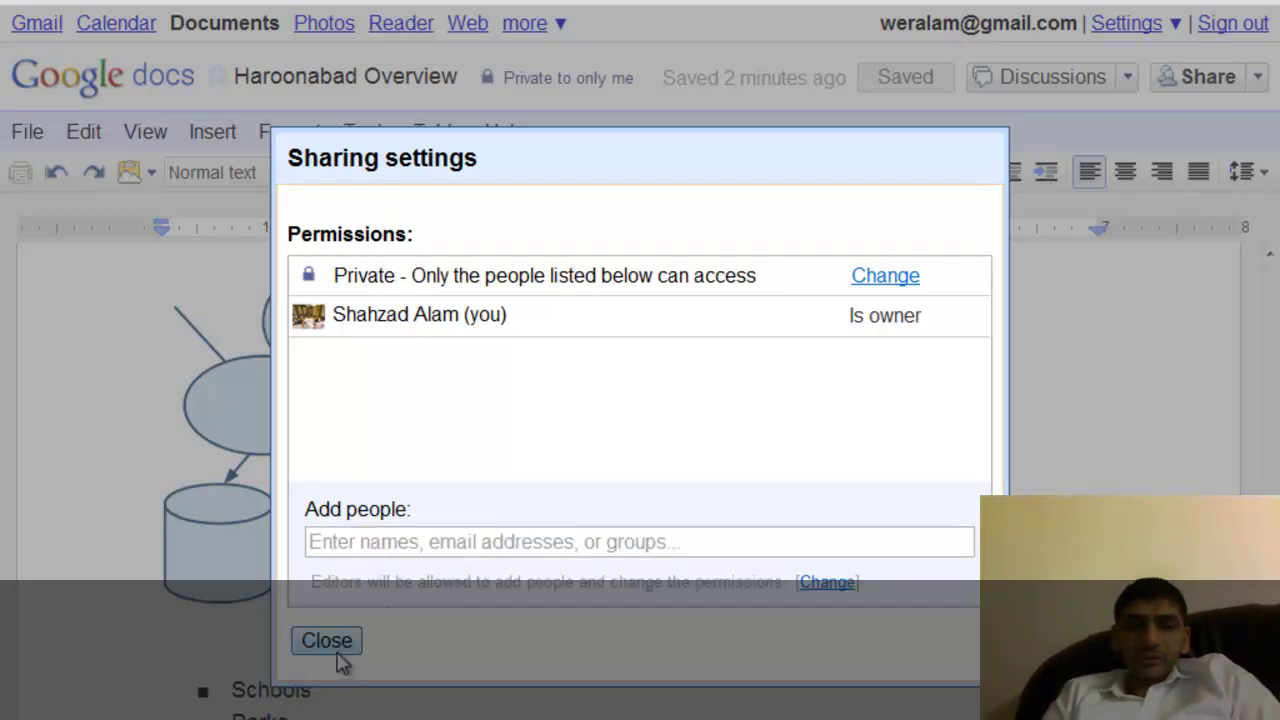
{"action": "left_click", "coordinate": [340, 658]}
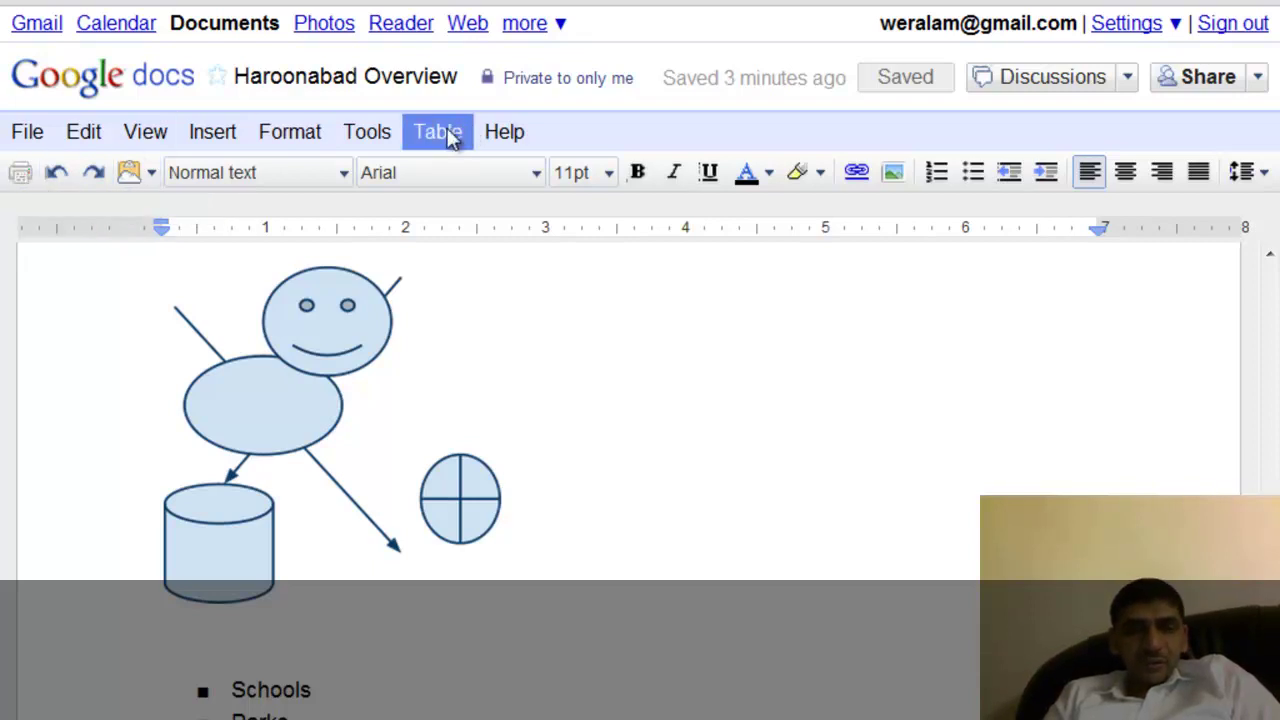
Browse the Tools, Format and Insert menus, then insert a header above the Haroonabad title.
{"action": "left_click", "coordinate": [362, 135]}
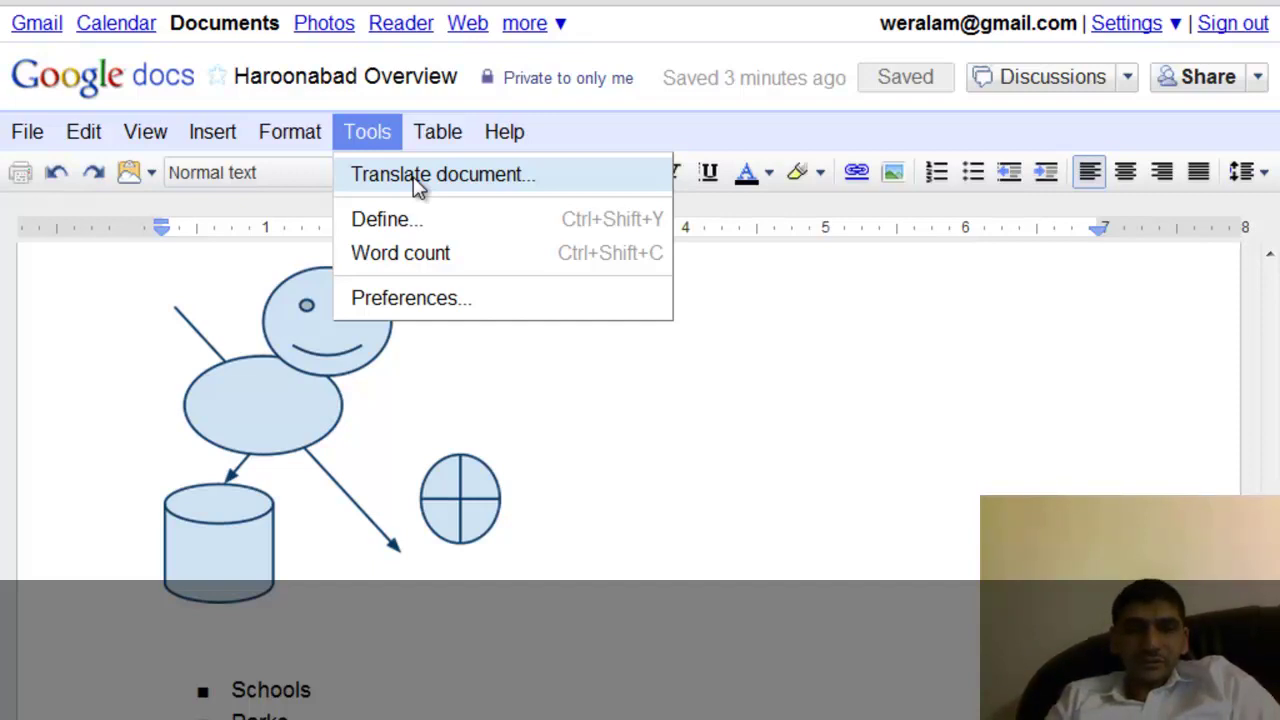
{"action": "mouse_move", "coordinate": [296, 148]}
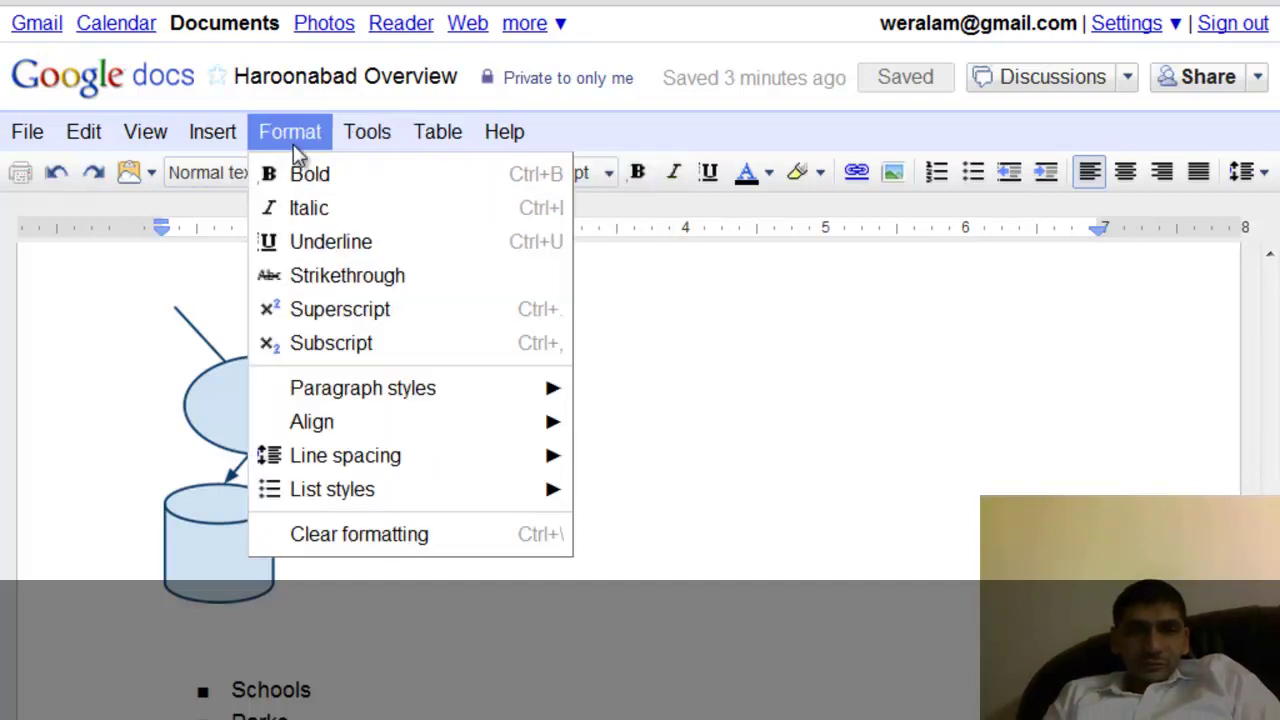
{"action": "mouse_move", "coordinate": [229, 144]}
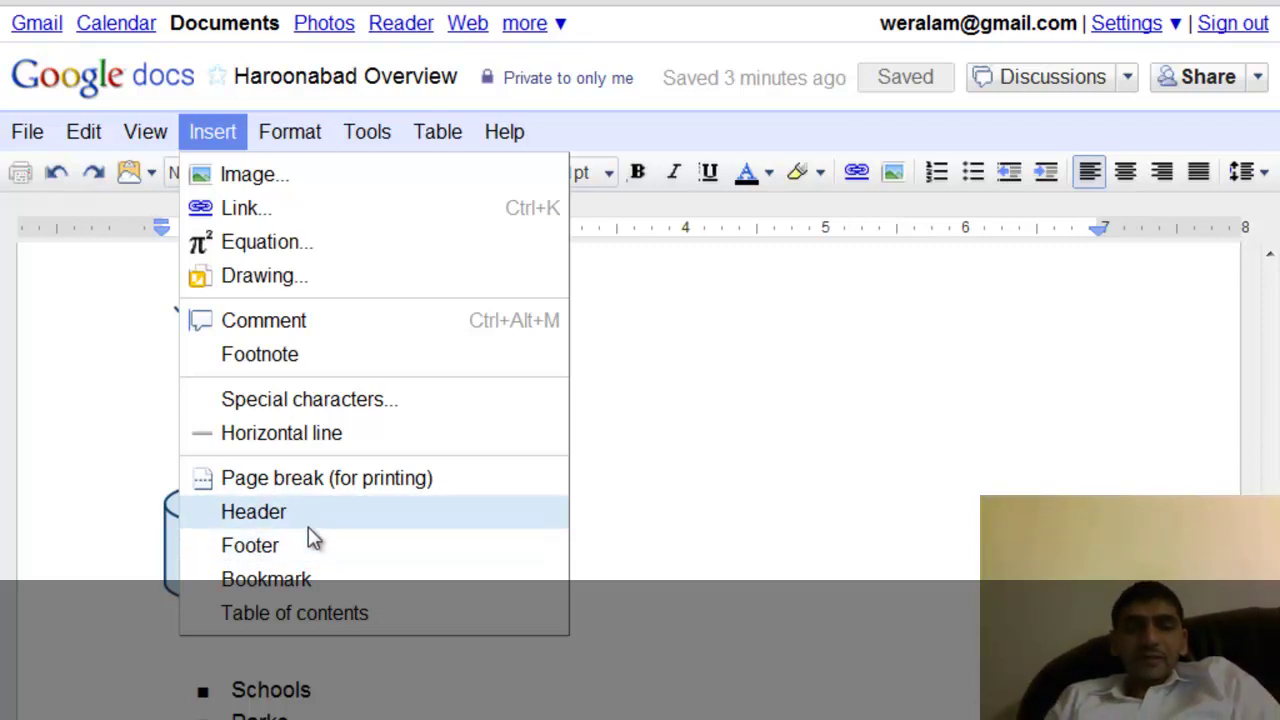
{"action": "left_click", "coordinate": [313, 515]}
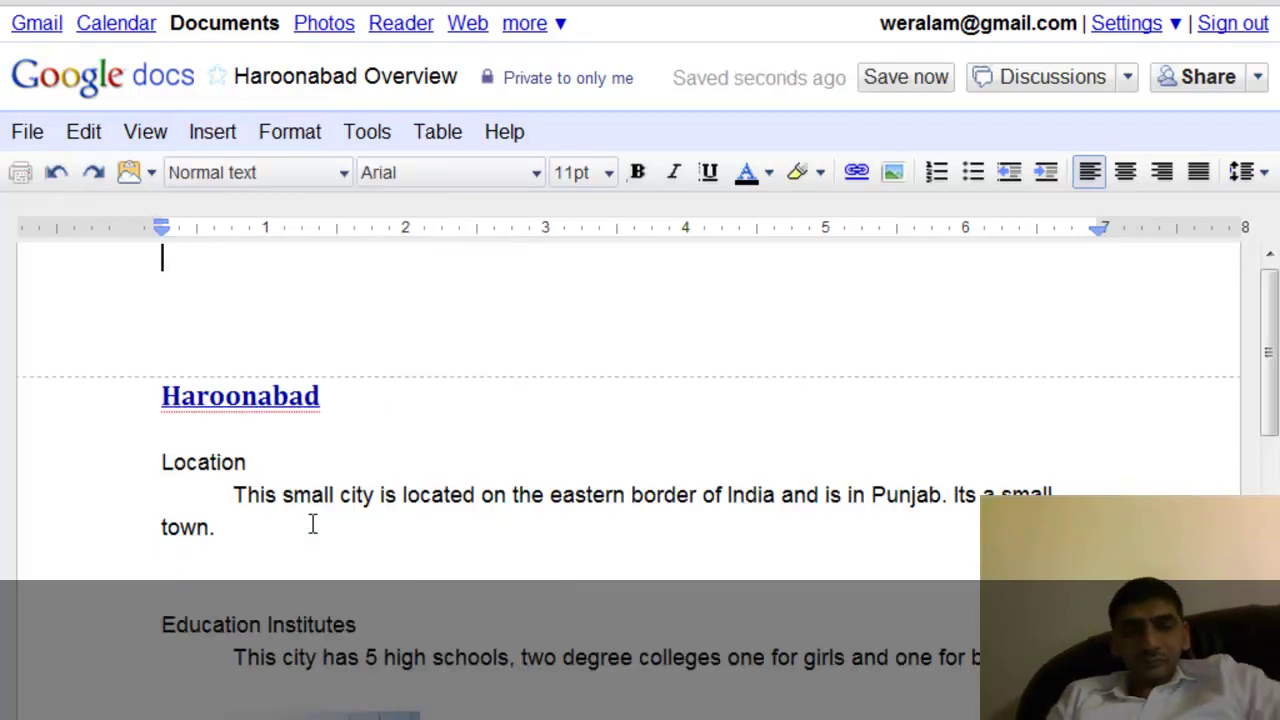